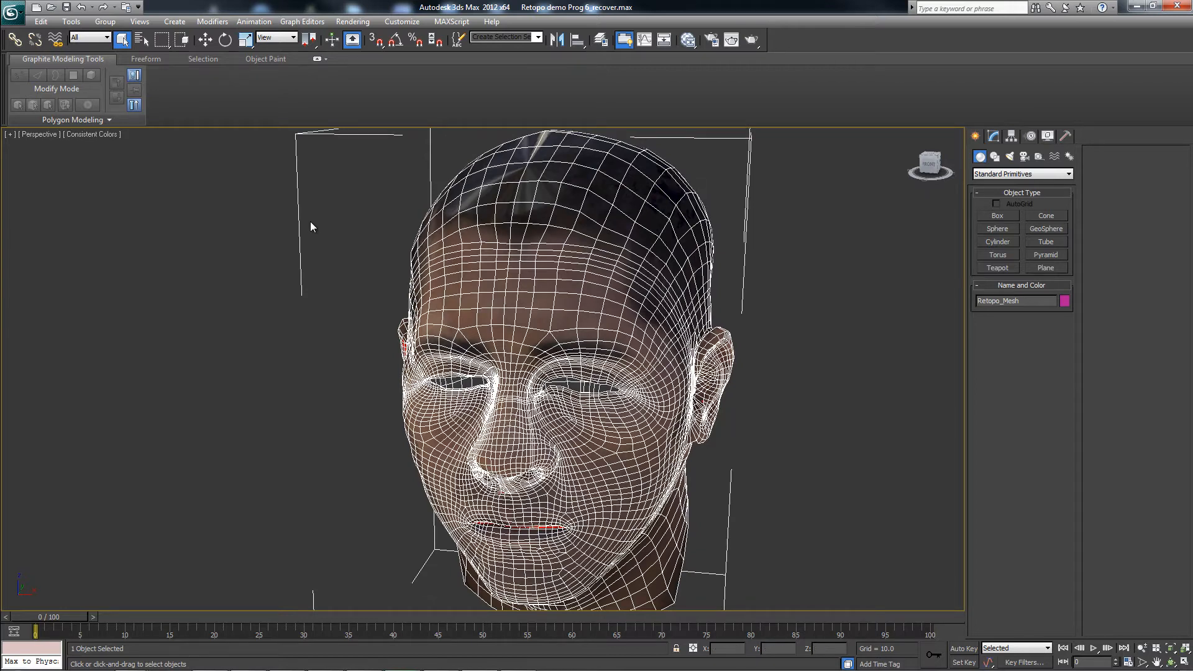
Export only the selected head mesh as FBX, overwriting the existing 3ds2MB file and accepting the current export settings.
{"action": "key", "text": "alt+f"}
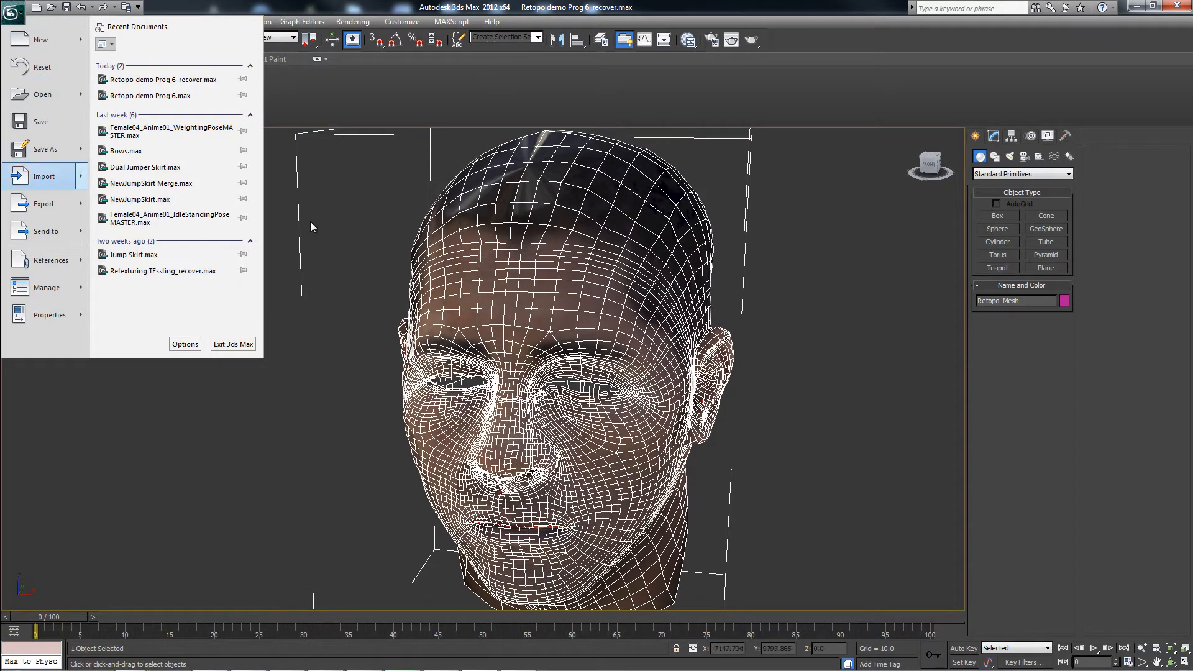
{"action": "key", "text": "Down"}
{"action": "key", "text": "Right"}
{"action": "key", "text": "Down"}
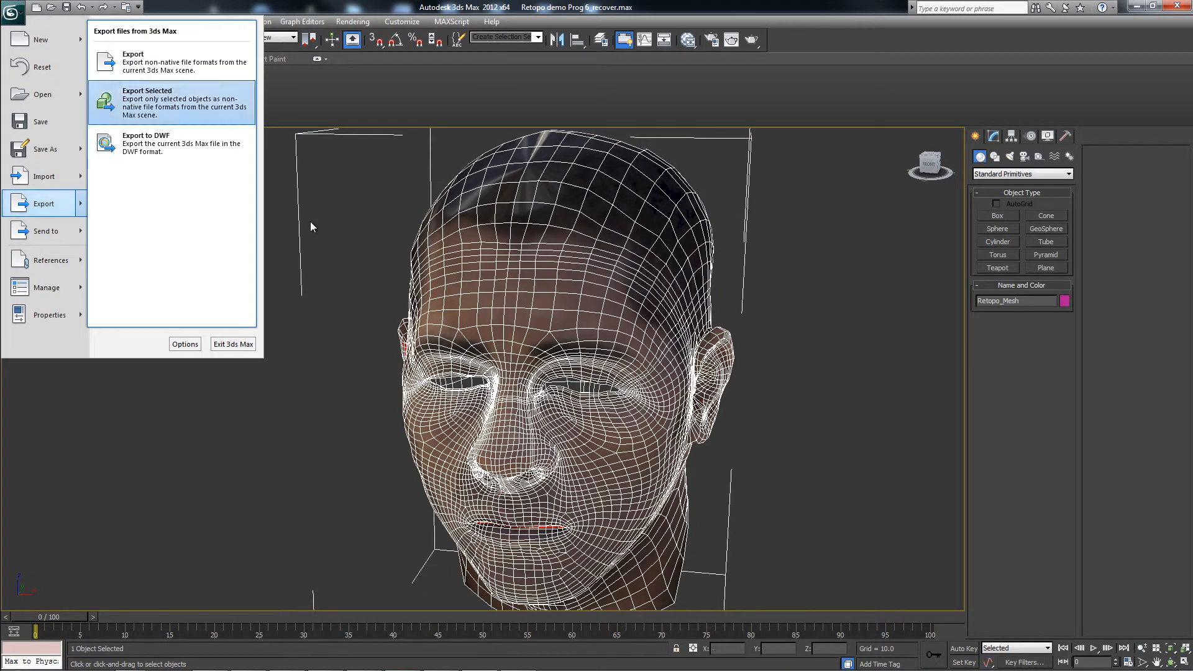
{"action": "key", "text": "Return"}
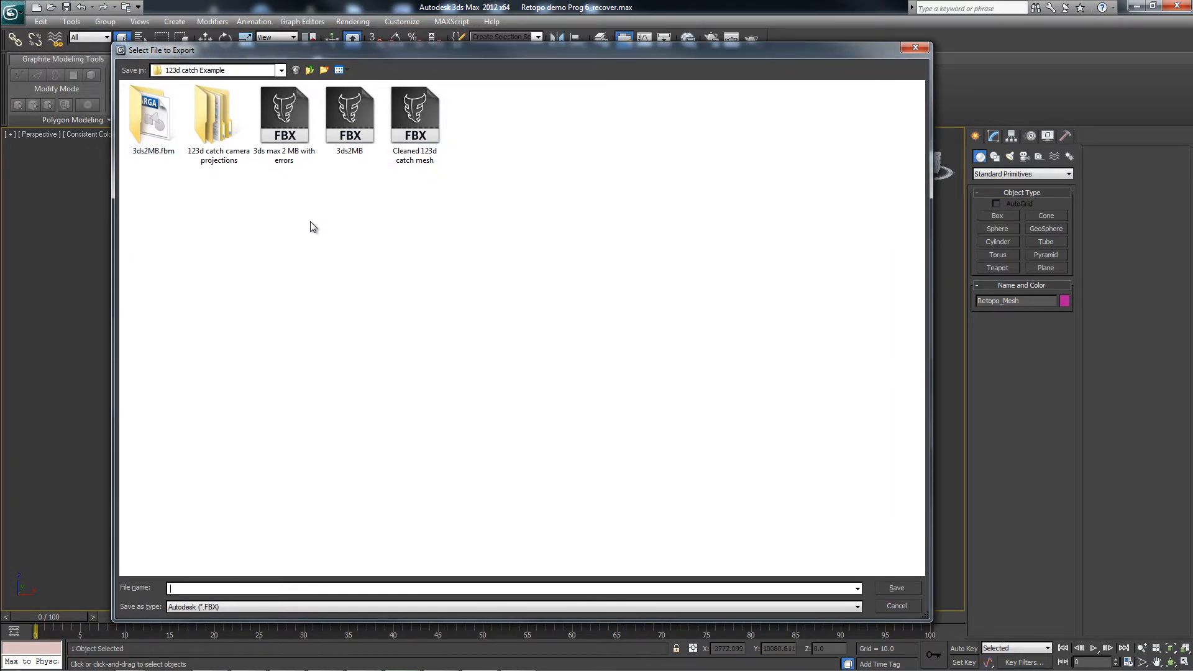
{"action": "left_click", "coordinate": [349, 119]}
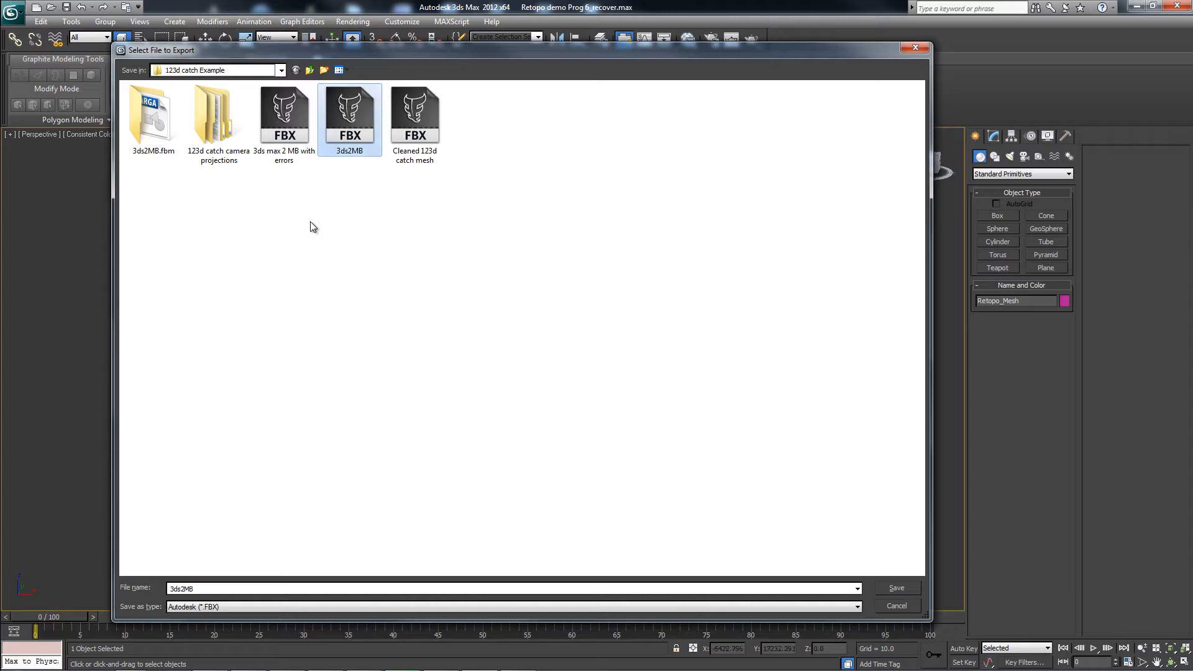
{"action": "double_click", "coordinate": [349, 119]}
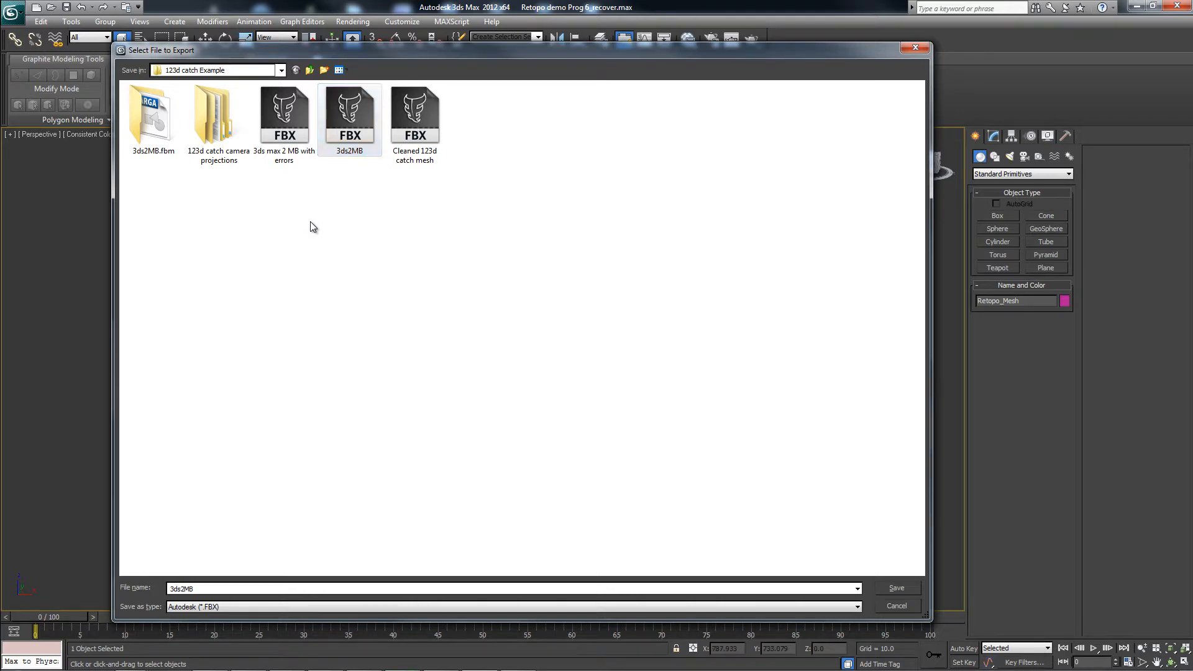
{"action": "key", "text": "Return"}
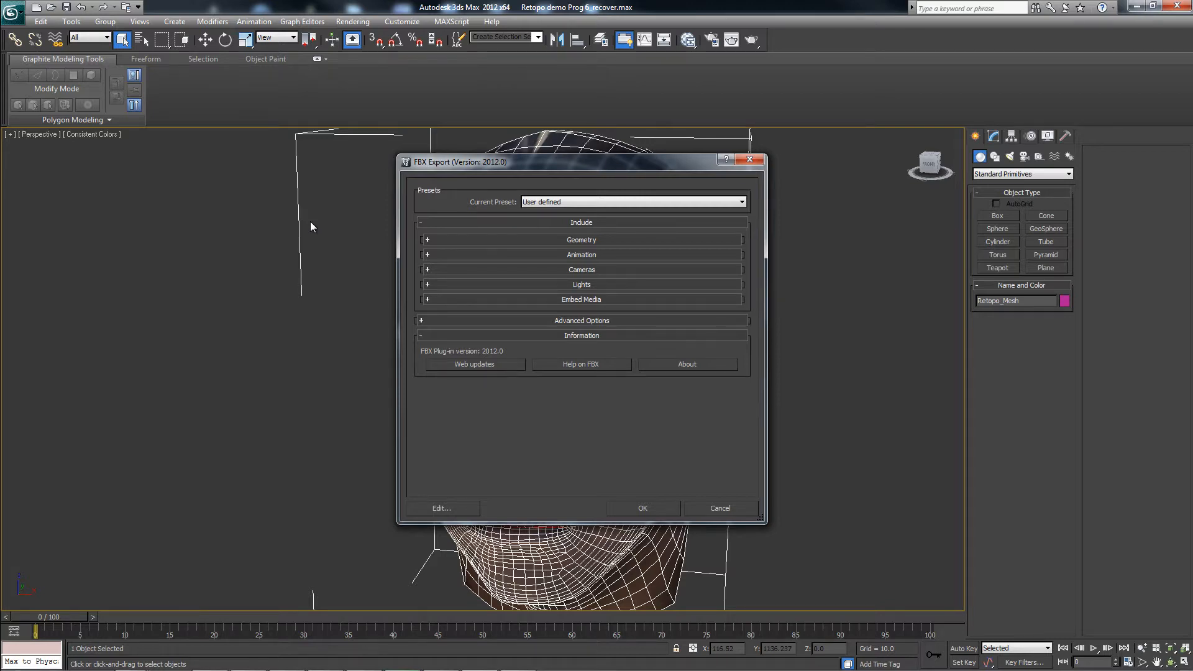
{"action": "key", "text": "Return"}
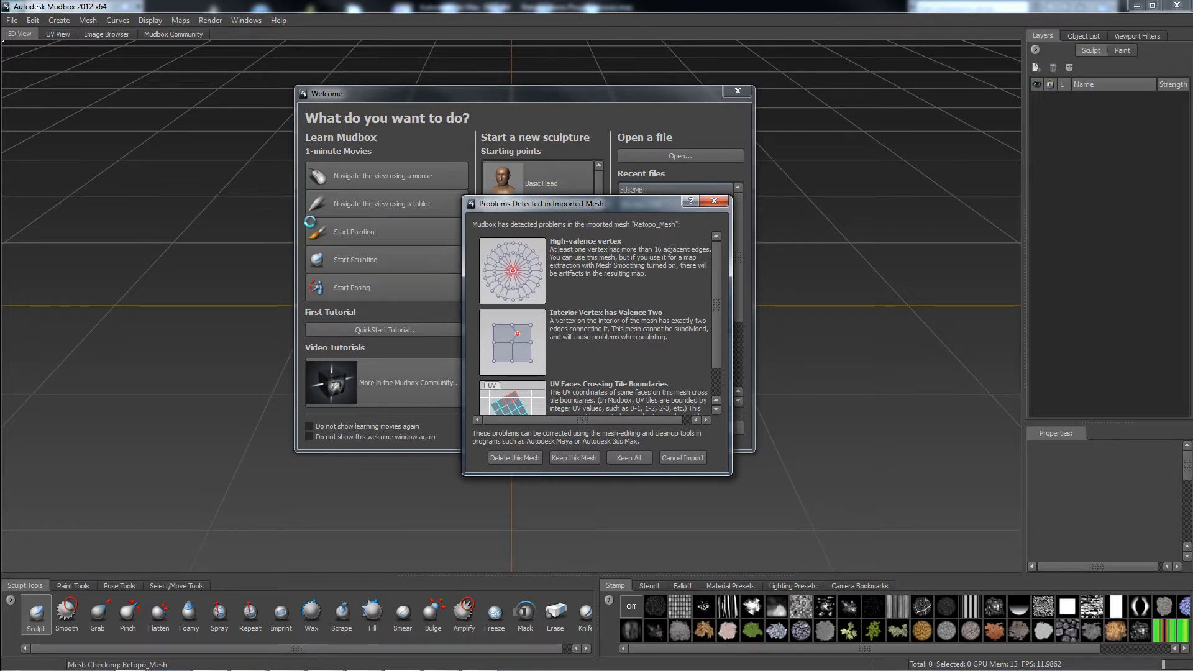
Review the problems reported for the imported Retopo_Mesh in Mudbox and keep the mesh.
{"action": "scroll", "coordinate": [309, 221], "scroll_direction": "down", "scroll_amount": 2}
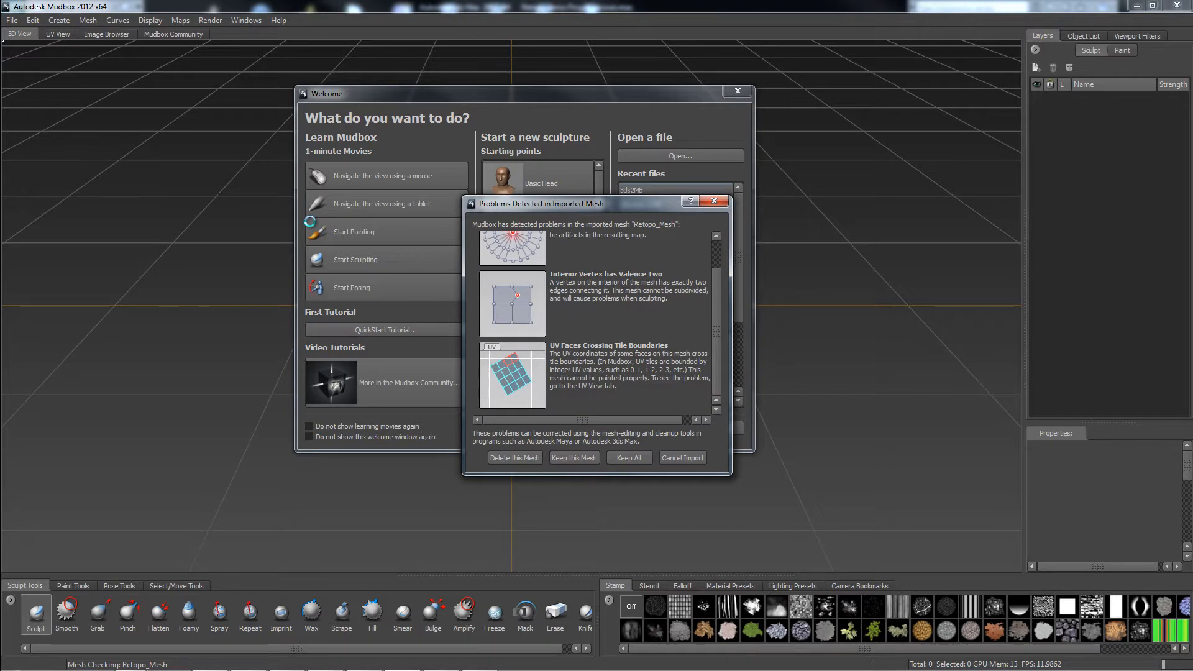
{"action": "scroll", "coordinate": [309, 221], "scroll_direction": "up", "scroll_amount": 2}
{"action": "scroll", "coordinate": [309, 221], "scroll_direction": "down", "scroll_amount": 2}
{"action": "scroll", "coordinate": [310, 221], "scroll_direction": "up", "scroll_amount": 2}
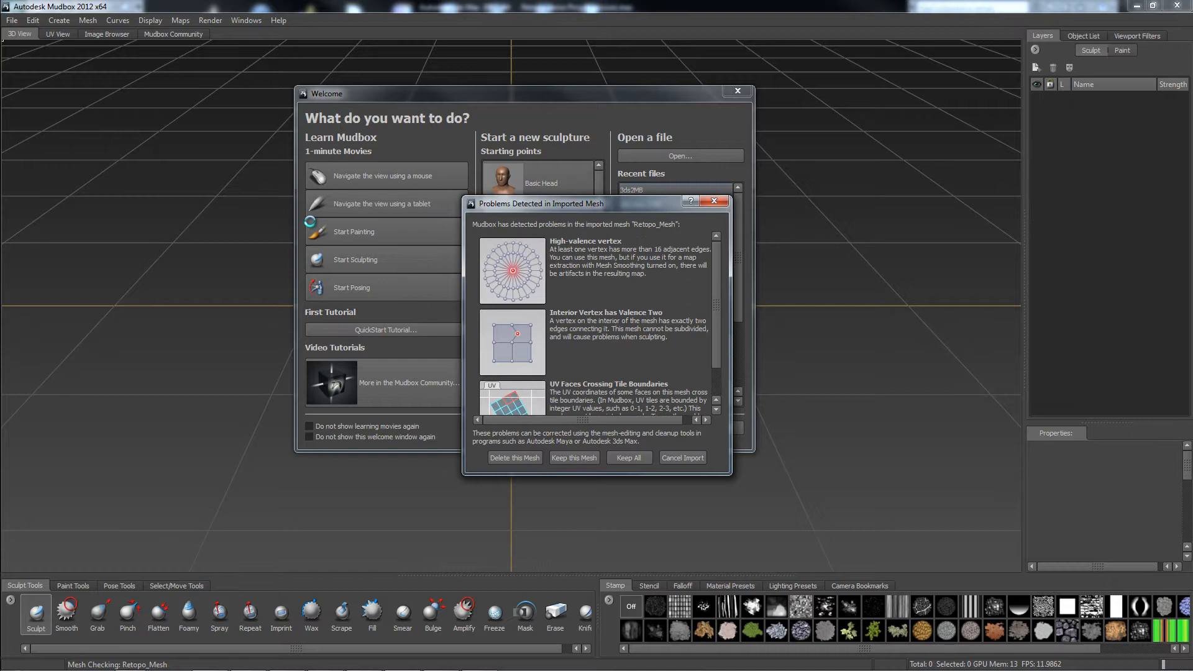
{"action": "scroll", "coordinate": [309, 221], "scroll_direction": "down", "scroll_amount": 2}
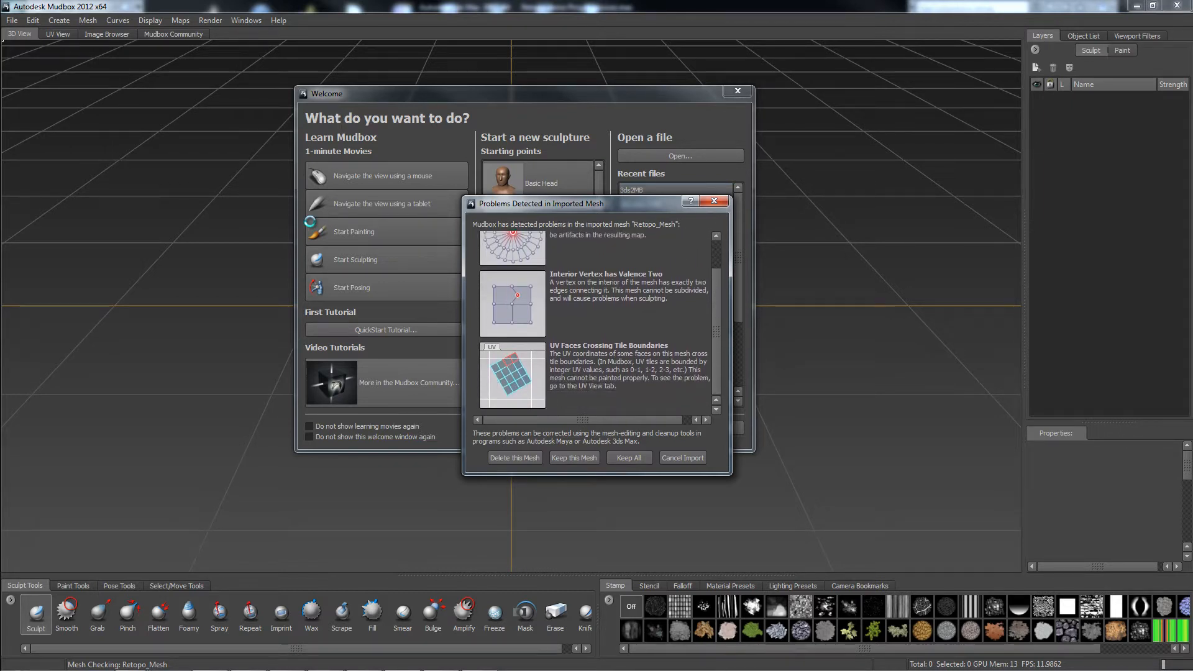
{"action": "scroll", "coordinate": [309, 221], "scroll_direction": "up", "scroll_amount": 2}
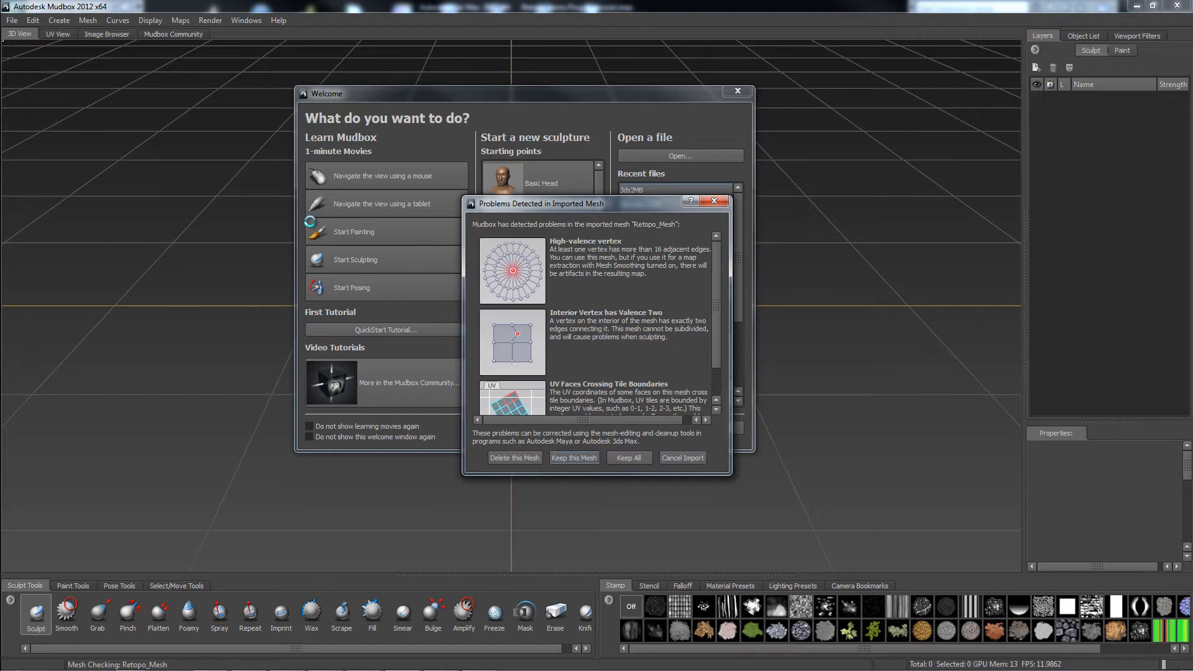
{"action": "key", "text": "Return"}
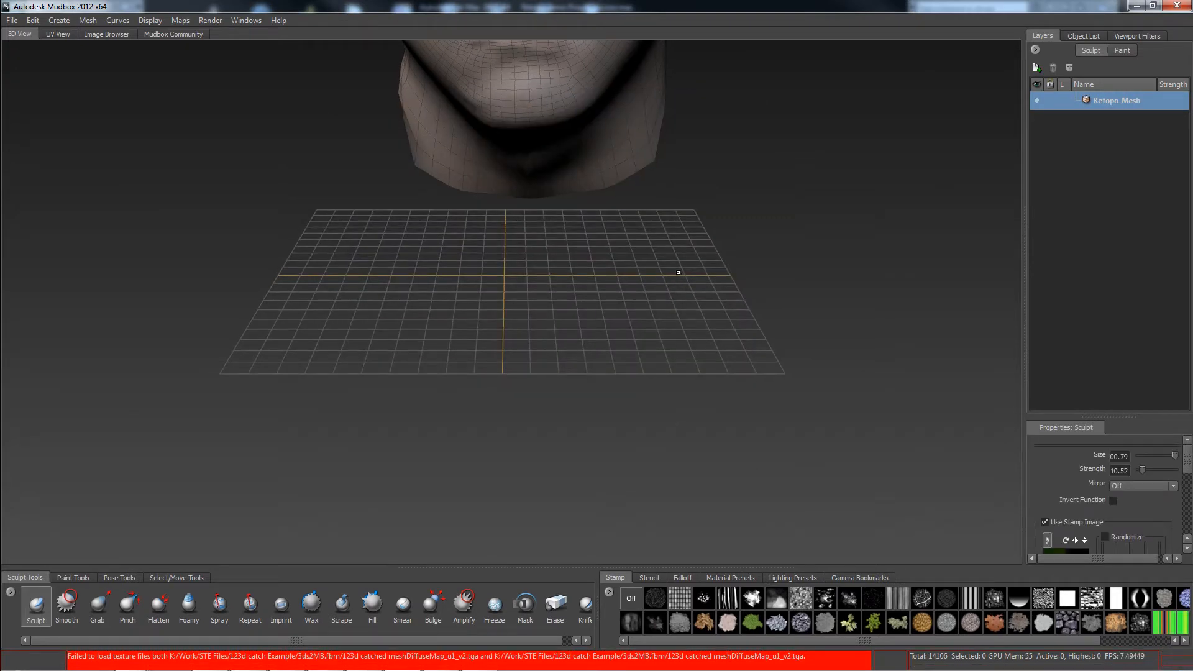
Frame the imported head and examine its surface from several angles, with and without the wireframe.
{"action": "key", "text": "f"}
{"action": "middle_click_drag", "start_coordinate": [737, 433], "coordinate": [728, 471], "text": "alt"}
{"action": "left_click_drag", "start_coordinate": [729, 471], "coordinate": [647, 400], "text": "alt"}
{"action": "middle_click_drag", "start_coordinate": [647, 400], "coordinate": [614, 506], "text": "alt"}
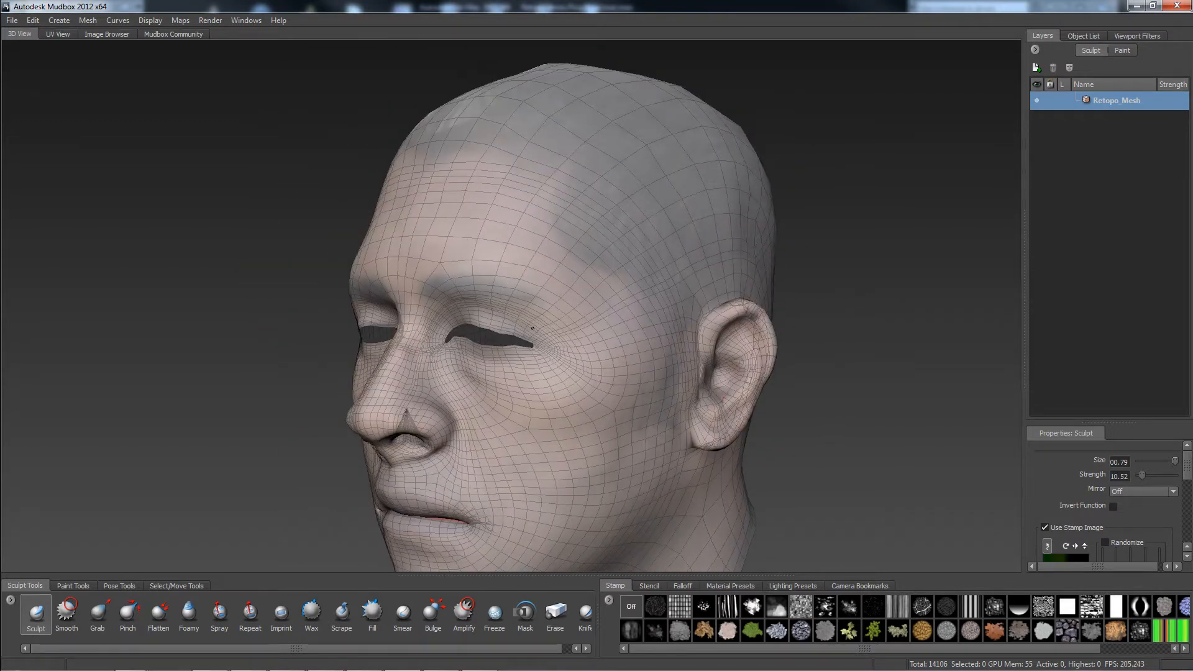
{"action": "left_click_drag", "start_coordinate": [510, 359], "coordinate": [327, 313], "text": "alt"}
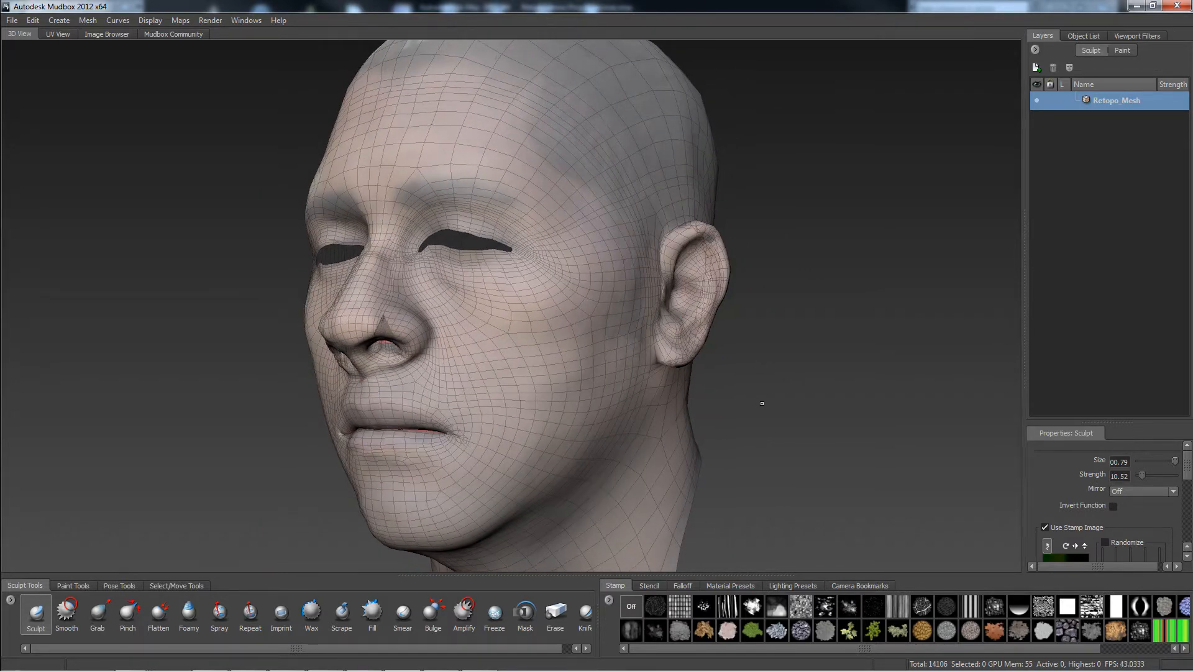
{"action": "key", "text": "w"}
{"action": "middle_click_drag", "start_coordinate": [665, 391], "coordinate": [773, 371], "text": "alt"}
{"action": "mouse_move", "coordinate": [772, 371]}
{"action": "left_mouse_down", "text": "alt"}
{"action": "mouse_move", "coordinate": [683, 371]}
{"action": "mouse_move", "coordinate": [758, 373]}
{"action": "left_mouse_up", "text": "alt"}
{"action": "key", "text": "w"}
{"action": "middle_click_drag", "start_coordinate": [666, 373], "coordinate": [650, 395], "text": "alt"}
{"action": "mouse_move", "coordinate": [516, 379]}
{"action": "left_mouse_down", "text": "alt"}
{"action": "mouse_move", "coordinate": [485, 275]}
{"action": "mouse_move", "coordinate": [506, 248]}
{"action": "mouse_move", "coordinate": [551, 240]}
{"action": "mouse_move", "coordinate": [556, 269]}
{"action": "mouse_move", "coordinate": [548, 143]}
{"action": "mouse_move", "coordinate": [563, 208]}
{"action": "mouse_move", "coordinate": [612, 275]}
{"action": "left_mouse_up", "text": "alt"}
{"action": "middle_click_drag", "start_coordinate": [613, 276], "coordinate": [536, 176], "text": "alt"}
{"action": "key", "text": "w"}
{"action": "mouse_move", "coordinate": [541, 234]}
{"action": "left_mouse_down", "text": "alt"}
{"action": "mouse_move", "coordinate": [621, 325]}
{"action": "mouse_move", "coordinate": [530, 299]}
{"action": "mouse_move", "coordinate": [687, 295]}
{"action": "mouse_move", "coordinate": [651, 295]}
{"action": "left_mouse_up", "text": "alt"}
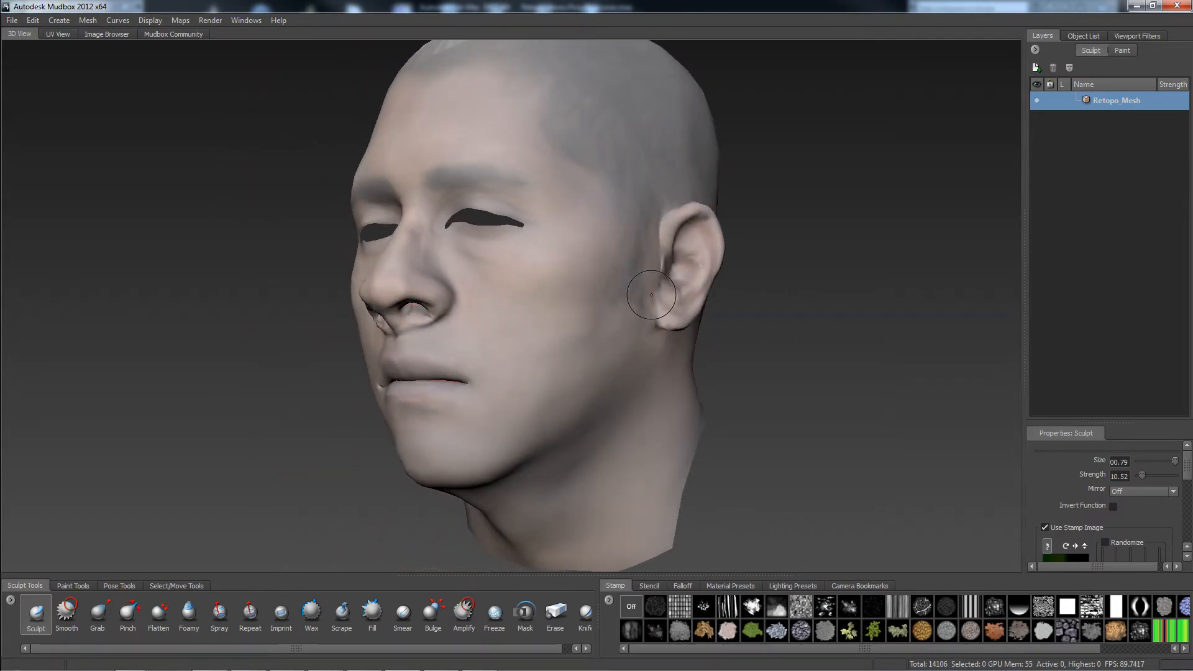
{"action": "left_click_drag", "start_coordinate": [629, 288], "coordinate": [593, 319], "text": "alt"}
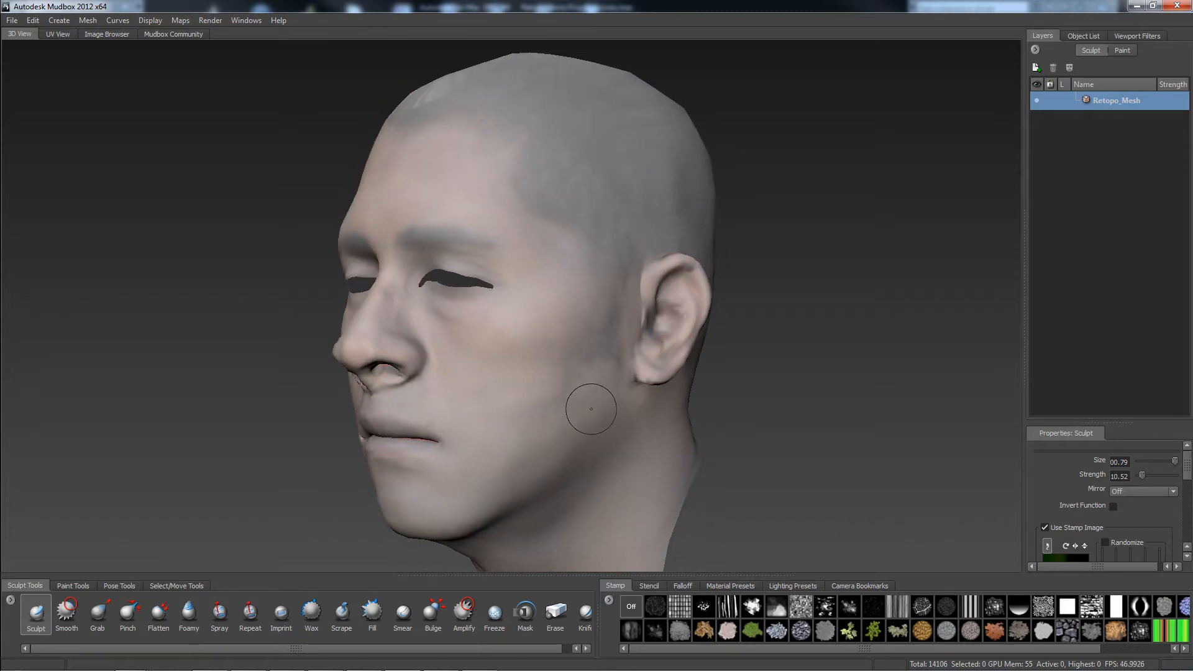
Try to subdivide the head mesh and highlight the affected edges from the subdivision error report.
{"action": "key", "text": "shift+d"}
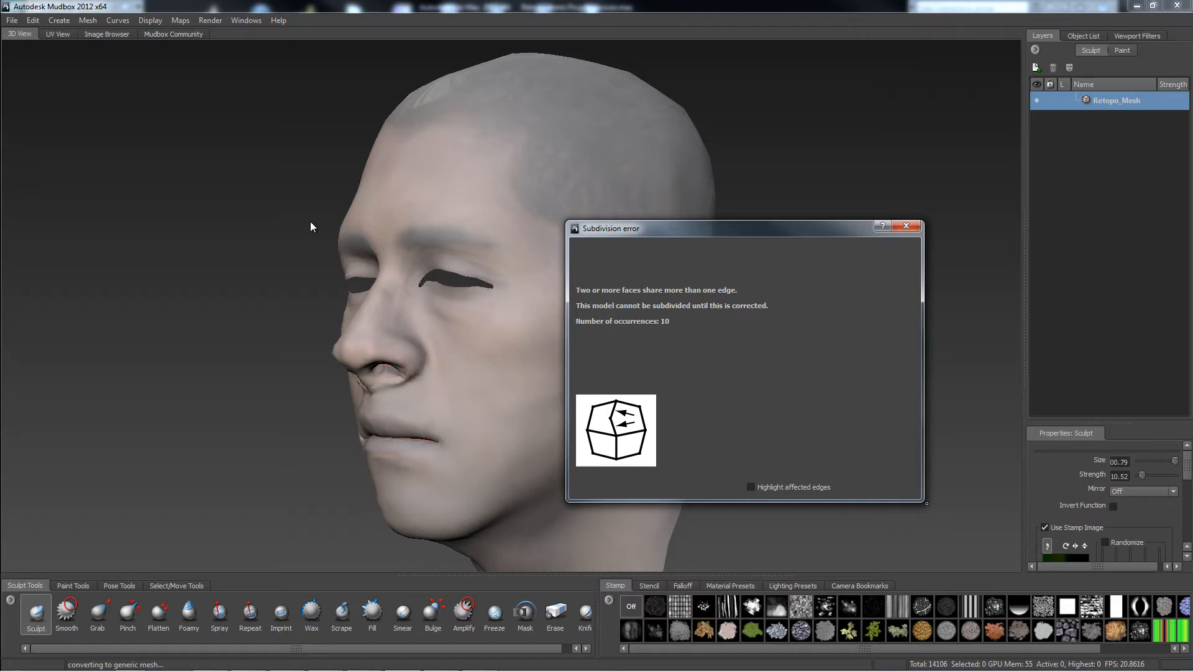
{"action": "left_click", "coordinate": [750, 486]}
{"action": "left_click_drag", "start_coordinate": [721, 228], "coordinate": [941, 277]}
Show the wireframe and examine the highlighted problem edges around the eyes and nose bridge.
{"action": "left_click_drag", "start_coordinate": [417, 230], "coordinate": [496, 256], "text": "alt"}
{"action": "right_click_drag", "start_coordinate": [496, 256], "coordinate": [615, 301], "text": "alt"}
{"action": "middle_click_drag", "start_coordinate": [559, 290], "coordinate": [425, 284], "text": "alt"}
{"action": "key", "text": "w"}
{"action": "mouse_move", "coordinate": [425, 285]}
{"action": "right_mouse_down", "text": "alt"}
{"action": "mouse_move", "coordinate": [420, 341]}
{"action": "mouse_move", "coordinate": [403, 360]}
{"action": "right_mouse_up", "text": "alt"}
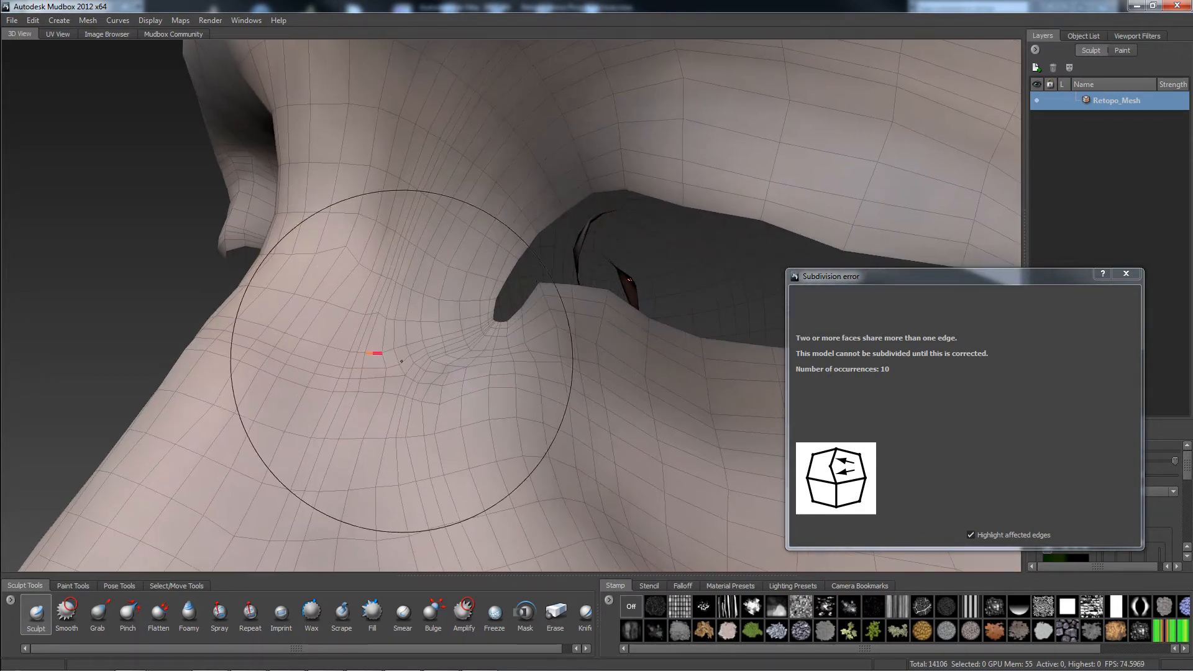
{"action": "left_click_drag", "start_coordinate": [365, 354], "coordinate": [496, 362], "text": "alt"}
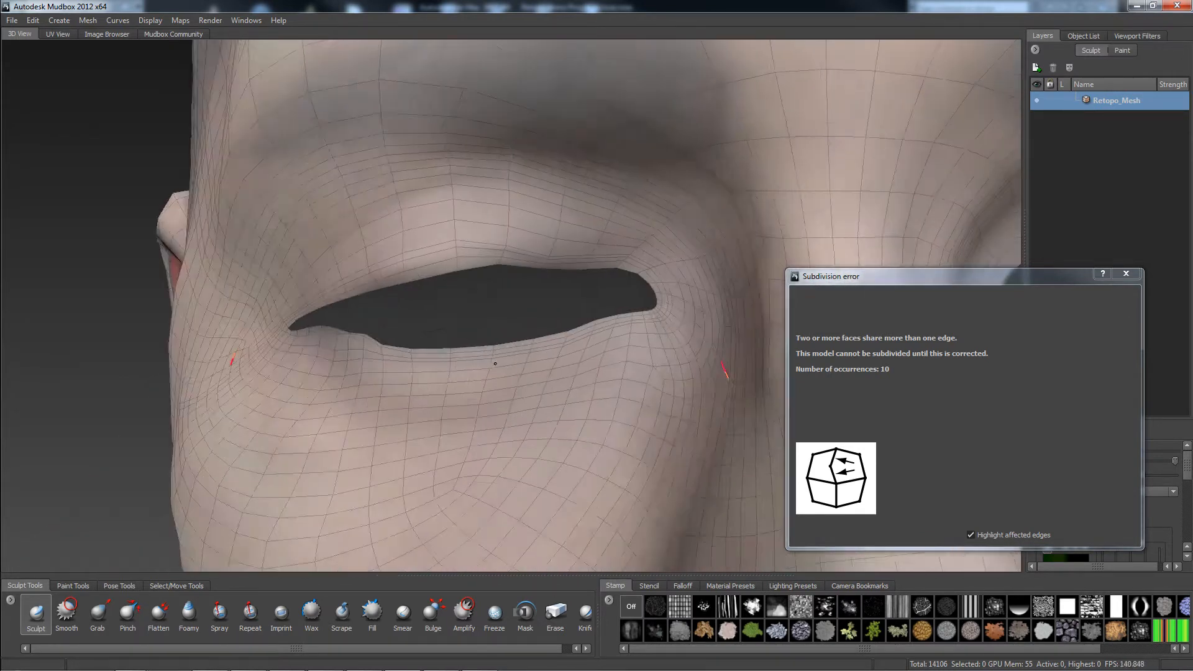
{"action": "middle_click_drag", "start_coordinate": [540, 363], "coordinate": [460, 311], "text": "alt"}
{"action": "mouse_move", "coordinate": [460, 311]}
{"action": "left_mouse_down", "text": "alt"}
{"action": "mouse_move", "coordinate": [447, 327]}
{"action": "mouse_move", "coordinate": [428, 324]}
{"action": "mouse_move", "coordinate": [456, 316]}
{"action": "mouse_move", "coordinate": [351, 290]}
{"action": "mouse_move", "coordinate": [364, 316]}
{"action": "left_mouse_up", "text": "alt"}
{"action": "right_click_drag", "start_coordinate": [364, 317], "coordinate": [431, 209], "text": "alt"}
{"action": "mouse_move", "coordinate": [356, 290]}
{"action": "left_mouse_down", "text": "alt"}
{"action": "mouse_move", "coordinate": [410, 292]}
{"action": "mouse_move", "coordinate": [392, 295]}
{"action": "left_mouse_up", "text": "alt"}
{"action": "left_click_drag", "start_coordinate": [311, 318], "coordinate": [466, 298], "text": "alt"}
{"action": "right_click_drag", "start_coordinate": [466, 299], "coordinate": [593, 276], "text": "alt"}
{"action": "left_click_drag", "start_coordinate": [232, 350], "coordinate": [375, 317], "text": "alt"}
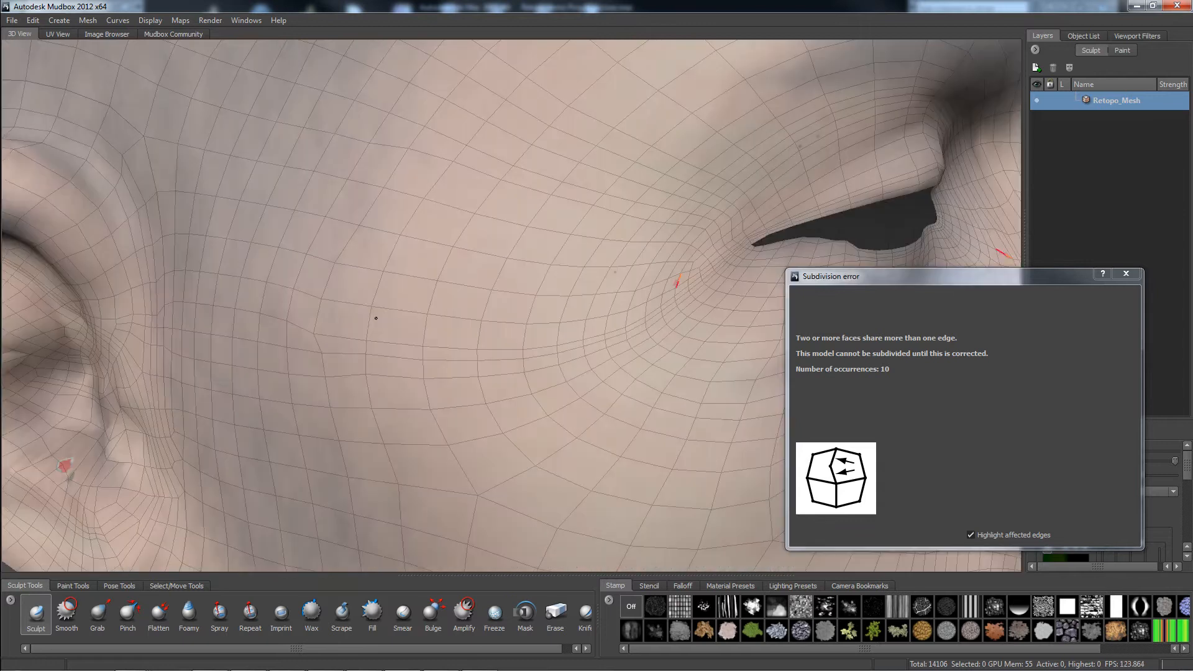
Examine the highlighted problem edges between the outer eye corner and the ear, including inside the ear.
{"action": "right_click_drag", "start_coordinate": [376, 316], "coordinate": [391, 356], "text": "alt"}
{"action": "mouse_move", "coordinate": [391, 356]}
{"action": "left_mouse_down", "text": "alt"}
{"action": "mouse_move", "coordinate": [397, 338]}
{"action": "mouse_move", "coordinate": [410, 342]}
{"action": "left_mouse_up", "text": "alt"}
{"action": "right_click_drag", "start_coordinate": [335, 318], "coordinate": [415, 184], "text": "alt"}
{"action": "left_click_drag", "start_coordinate": [415, 184], "coordinate": [558, 258], "text": "alt"}
{"action": "left_click_drag", "start_coordinate": [417, 230], "coordinate": [516, 272], "text": "alt"}
{"action": "middle_click_drag", "start_coordinate": [774, 271], "coordinate": [502, 313], "text": "alt"}
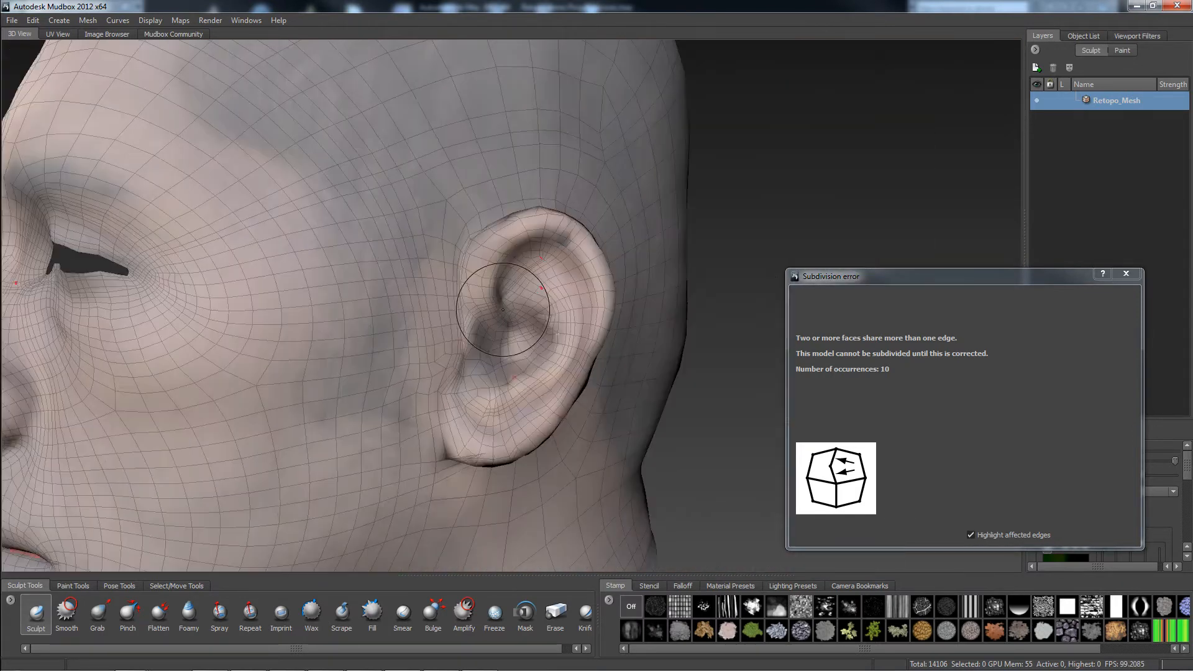
{"action": "left_click_drag", "start_coordinate": [502, 312], "coordinate": [520, 279], "text": "alt"}
{"action": "right_click_drag", "start_coordinate": [520, 280], "coordinate": [620, 274], "text": "alt"}
{"action": "left_click_drag", "start_coordinate": [529, 329], "coordinate": [555, 333], "text": "alt"}
{"action": "right_click_drag", "start_coordinate": [554, 333], "coordinate": [510, 224], "text": "alt"}
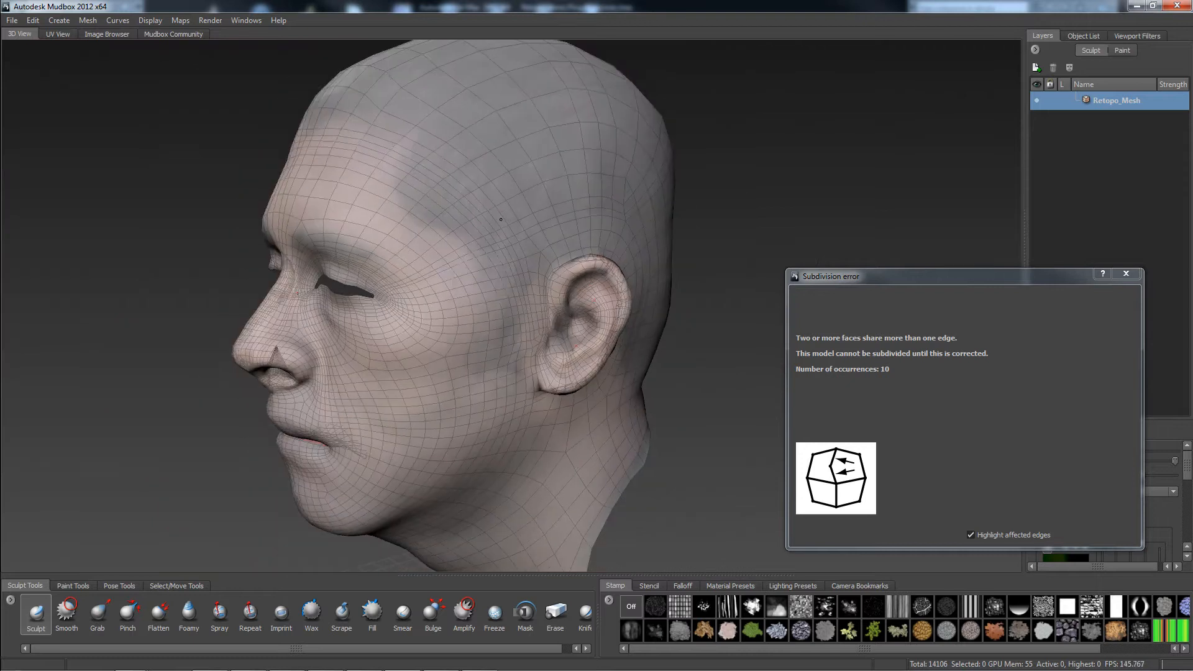
Examine the highlighted edge pair beside the inner eye corner at close range.
{"action": "left_click_drag", "start_coordinate": [510, 224], "coordinate": [429, 234], "text": "alt"}
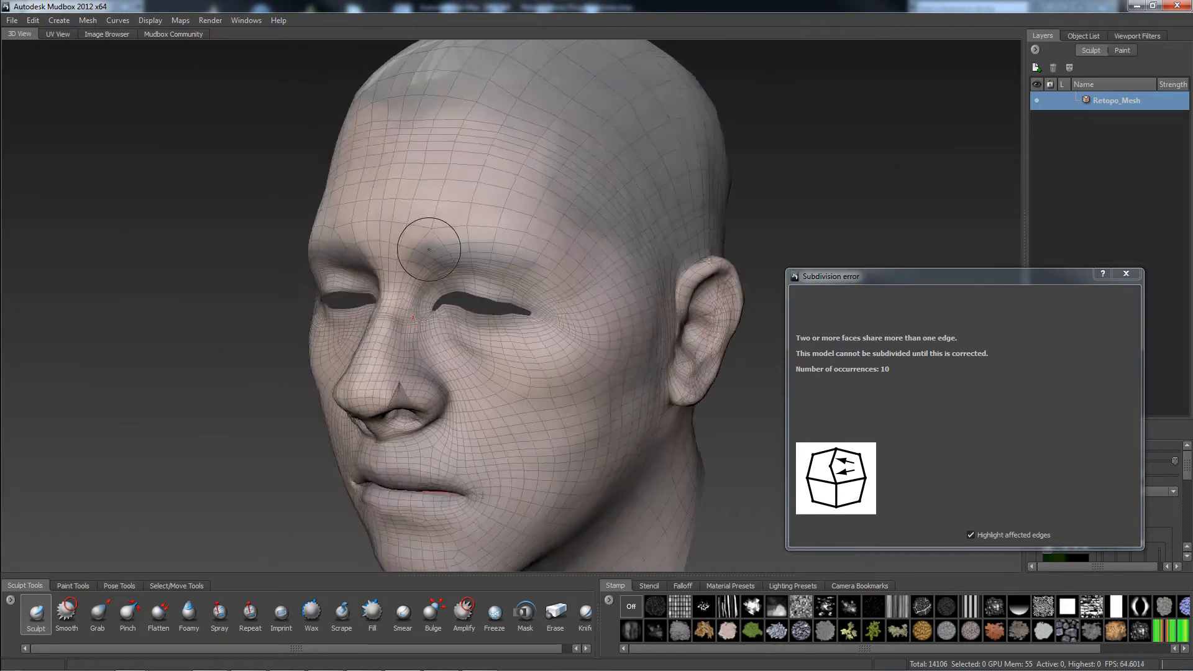
{"action": "middle_click_drag", "start_coordinate": [429, 234], "coordinate": [410, 261], "text": "alt"}
{"action": "right_click_drag", "start_coordinate": [411, 261], "coordinate": [348, 379], "text": "alt"}
{"action": "middle_click_drag", "start_coordinate": [348, 379], "coordinate": [476, 309], "text": "alt"}
{"action": "mouse_move", "coordinate": [475, 309]}
{"action": "right_mouse_down", "text": "alt"}
{"action": "mouse_move", "coordinate": [468, 294]}
{"action": "mouse_move", "coordinate": [479, 333]}
{"action": "mouse_move", "coordinate": [467, 304]}
{"action": "right_mouse_up", "text": "alt"}
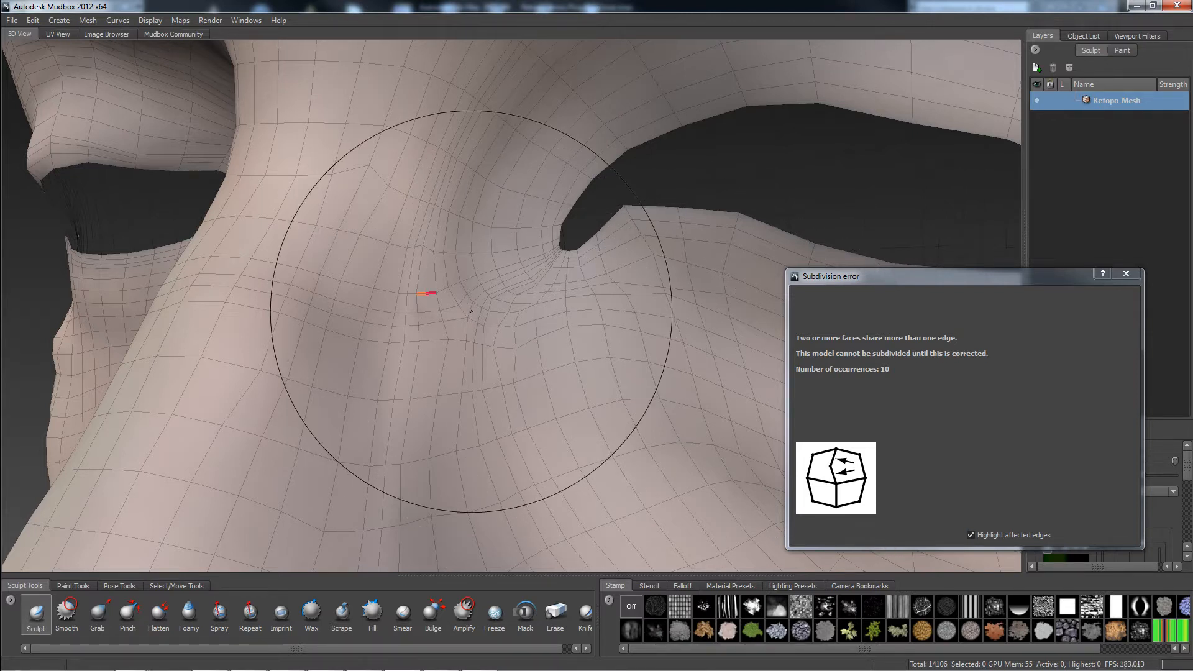
{"action": "middle_click_drag", "start_coordinate": [471, 312], "coordinate": [474, 331], "text": "alt"}
{"action": "right_click_drag", "start_coordinate": [474, 331], "coordinate": [495, 420], "text": "alt"}
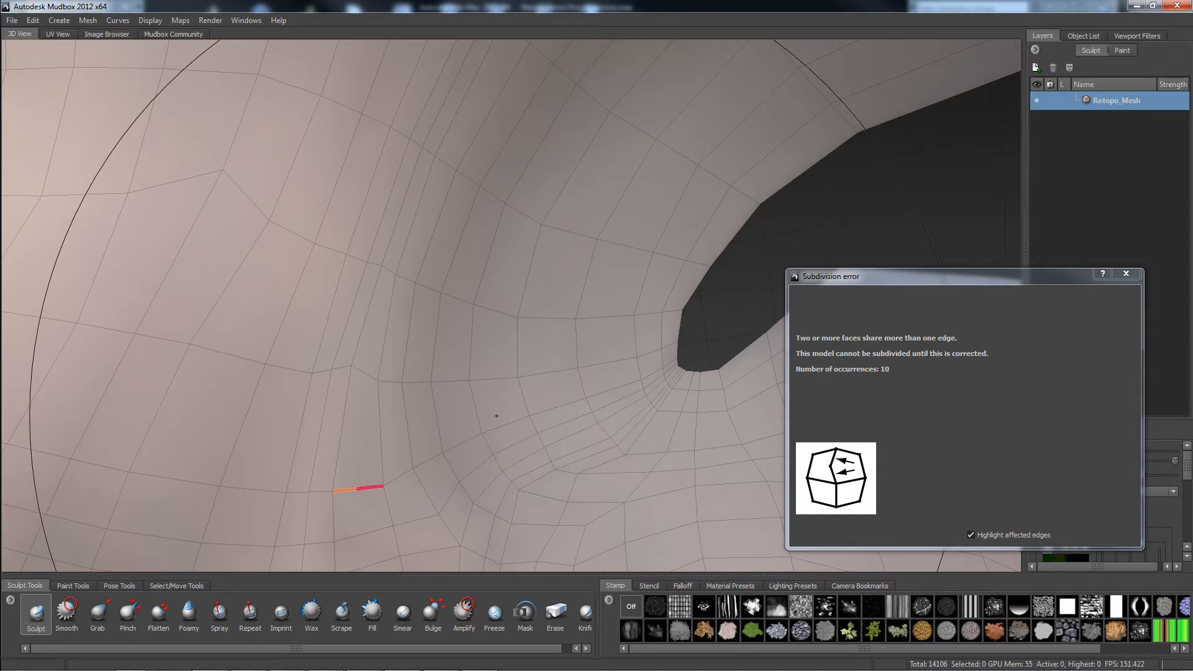
{"action": "middle_click_drag", "start_coordinate": [495, 418], "coordinate": [501, 387], "text": "alt"}
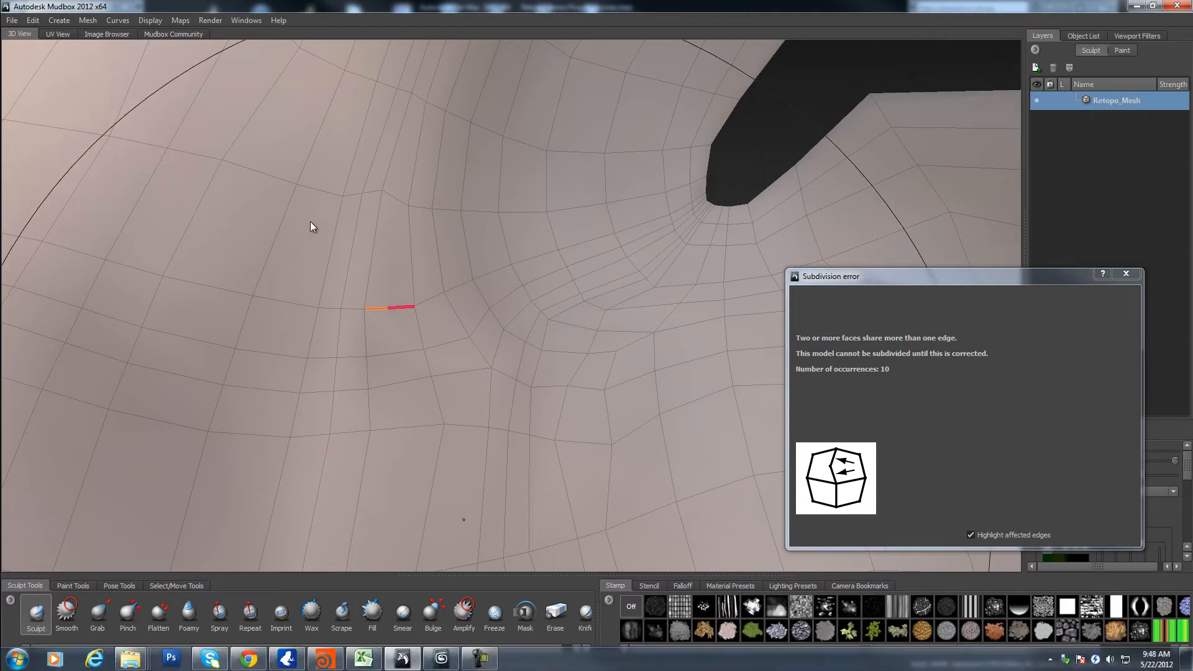
Switch to 3ds Max, nudge the vertex beside the inner eye corner in Edit Poly vertex mode, and leave vertex editing.
{"action": "key", "text": "alt+Tab"}
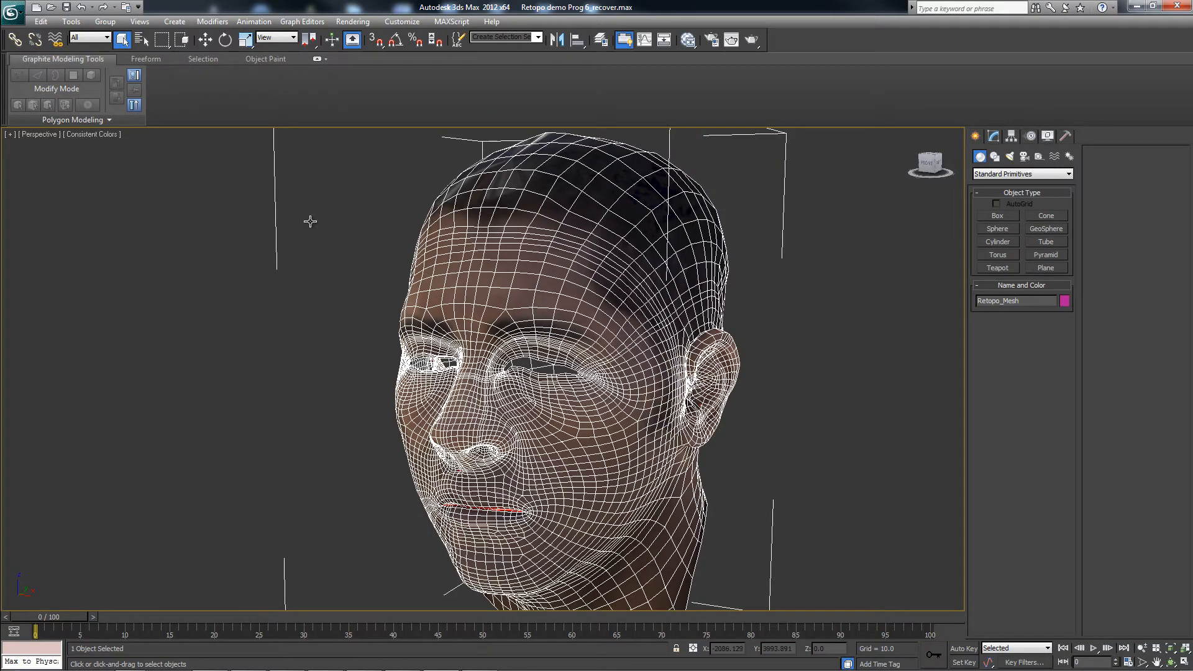
{"action": "scroll", "coordinate": [311, 221], "scroll_direction": "up", "scroll_amount": 3}
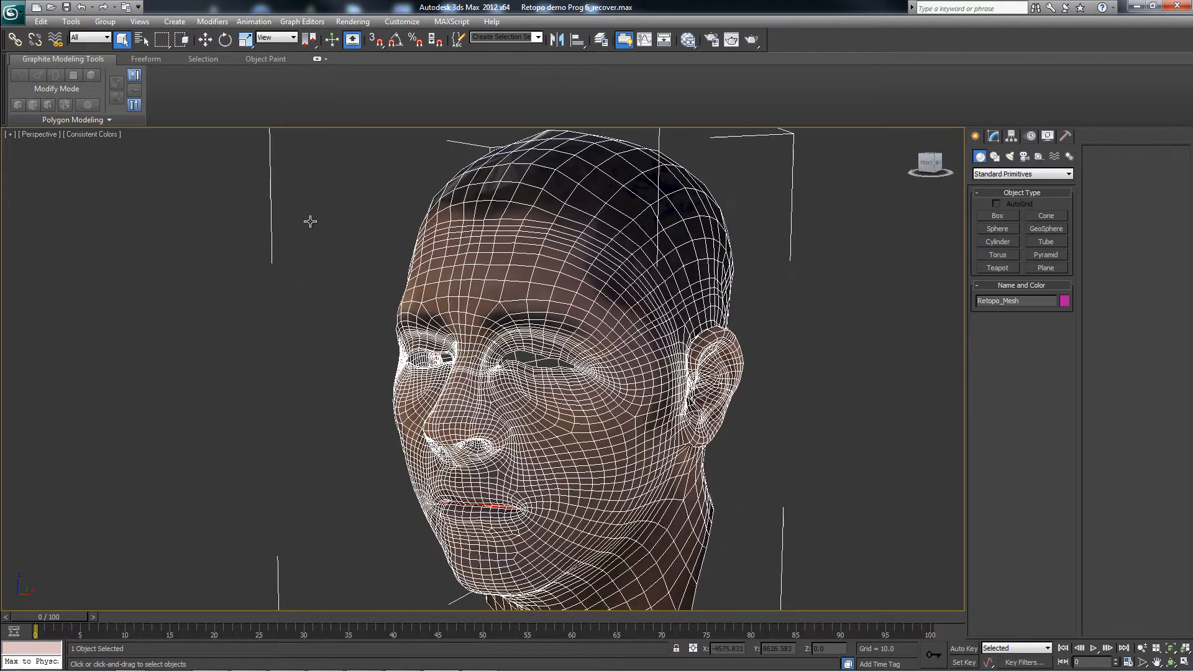
{"action": "scroll", "coordinate": [311, 221], "scroll_direction": "up", "scroll_amount": 15}
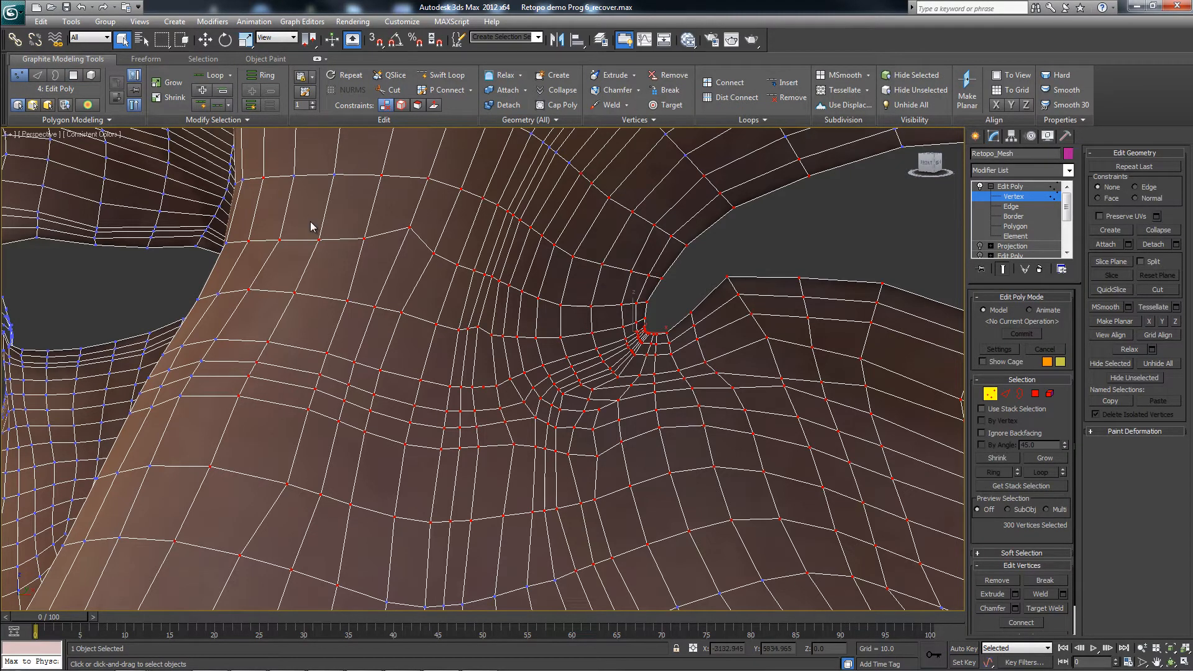
{"action": "key", "text": "ctrl+z"}
{"action": "key", "text": "w"}
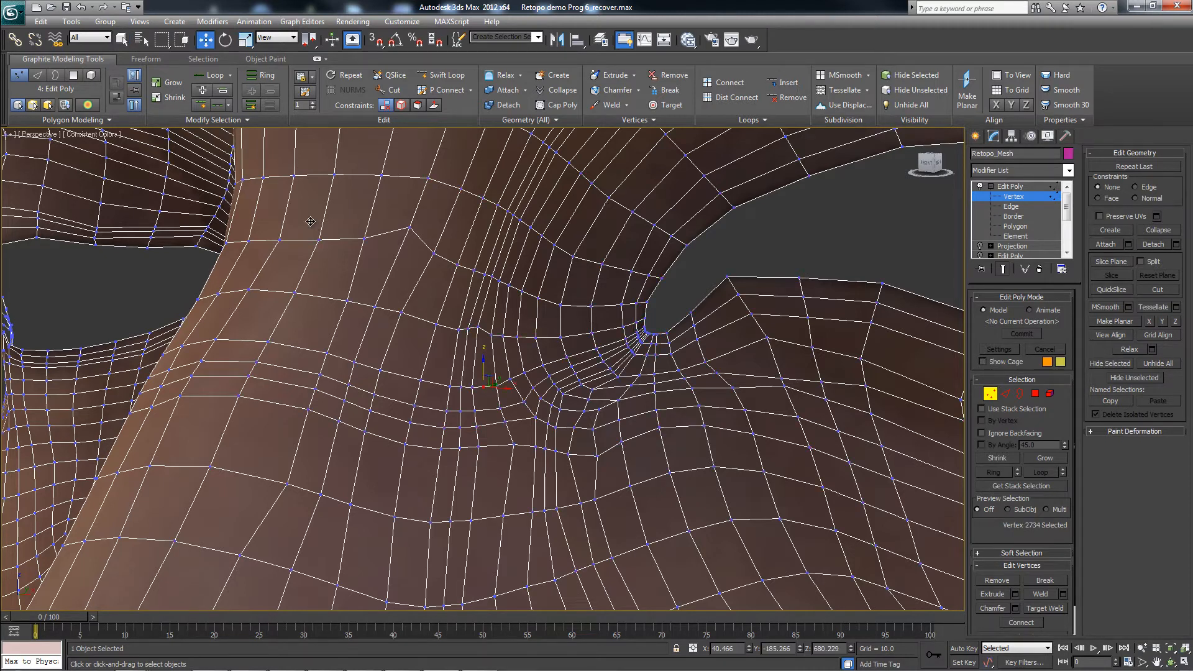
{"action": "left_click_drag", "start_coordinate": [484, 367], "coordinate": [484, 364]}
{"action": "left_click_drag", "start_coordinate": [310, 221], "coordinate": [311, 221]}
{"action": "middle_click_drag", "start_coordinate": [311, 221], "coordinate": [310, 222], "text": "alt"}
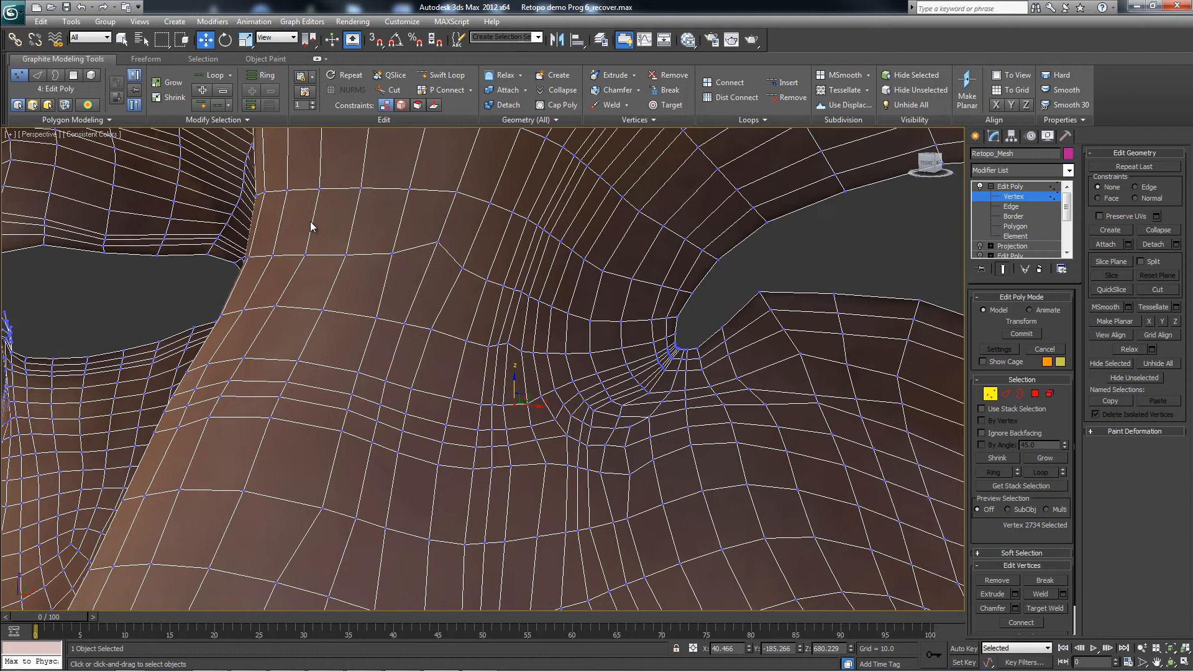
{"action": "left_click", "coordinate": [311, 226]}
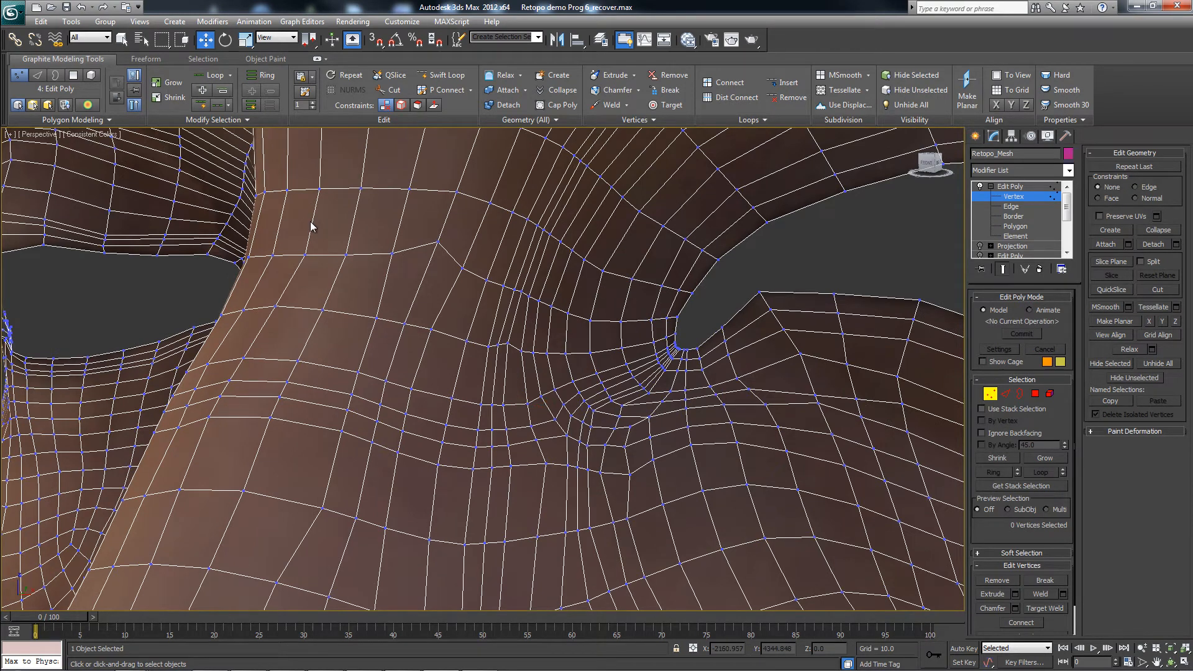
{"action": "scroll", "coordinate": [311, 222], "scroll_direction": "down", "scroll_amount": 10}
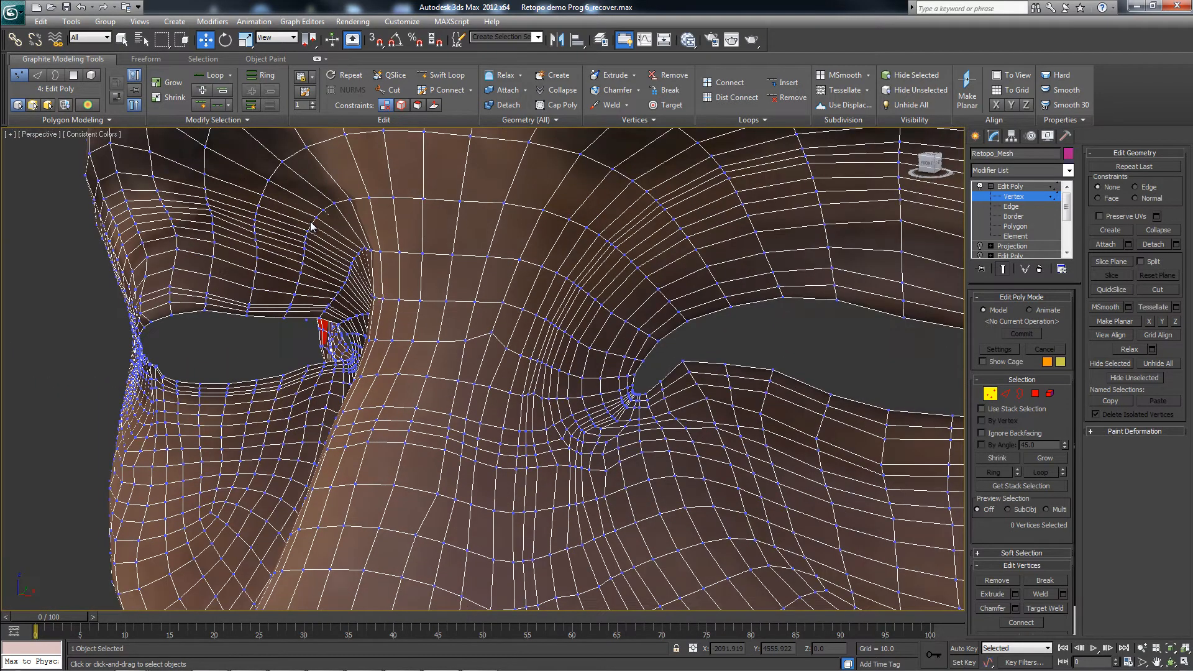
{"action": "key", "text": "alt+q"}
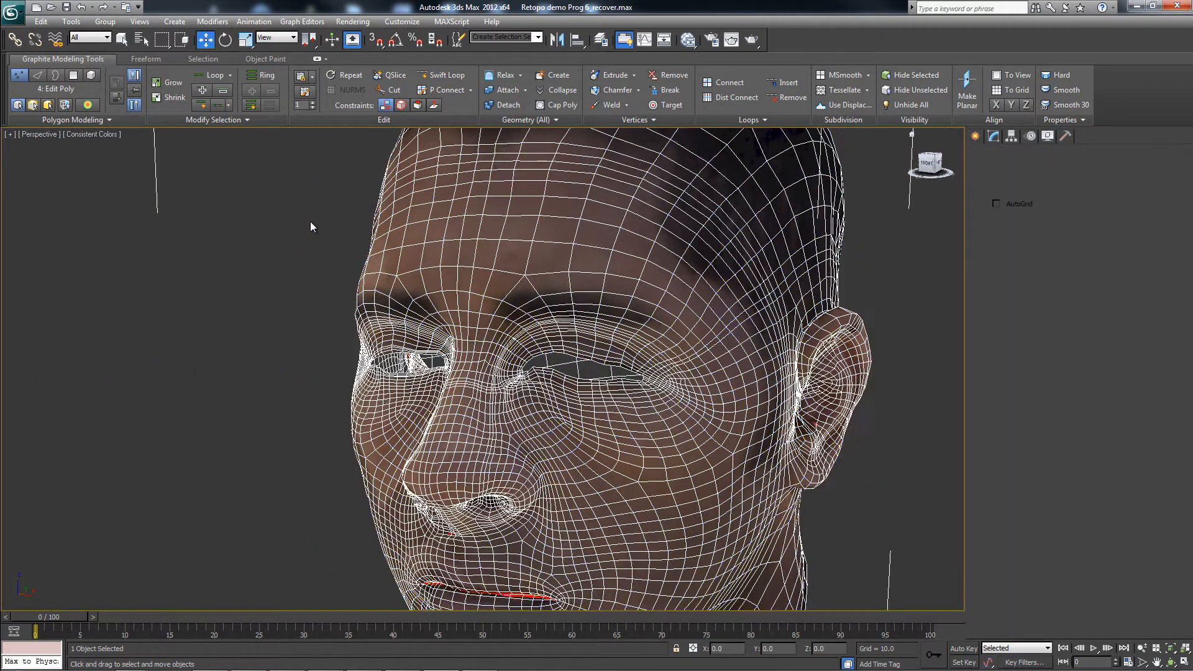
Export only the selected head mesh as the FBX file 3ds2MB, overwriting the existing file.
{"action": "key", "text": "alt+f"}
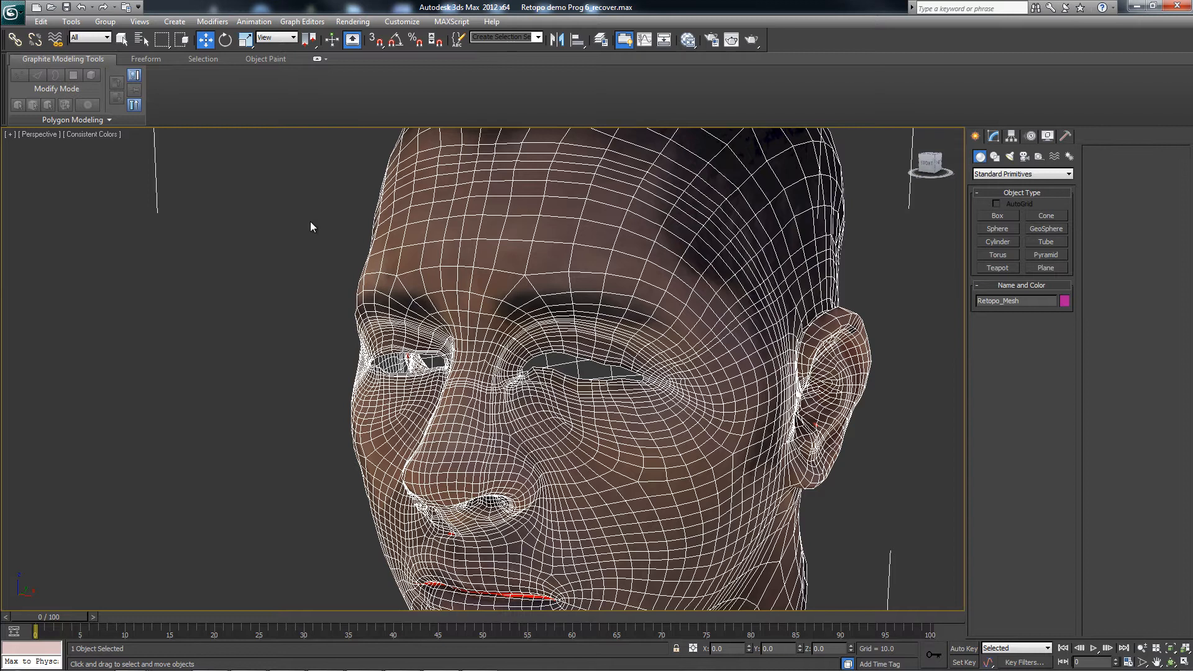
{"action": "key", "text": "Right"}
{"action": "key", "text": "Down"}
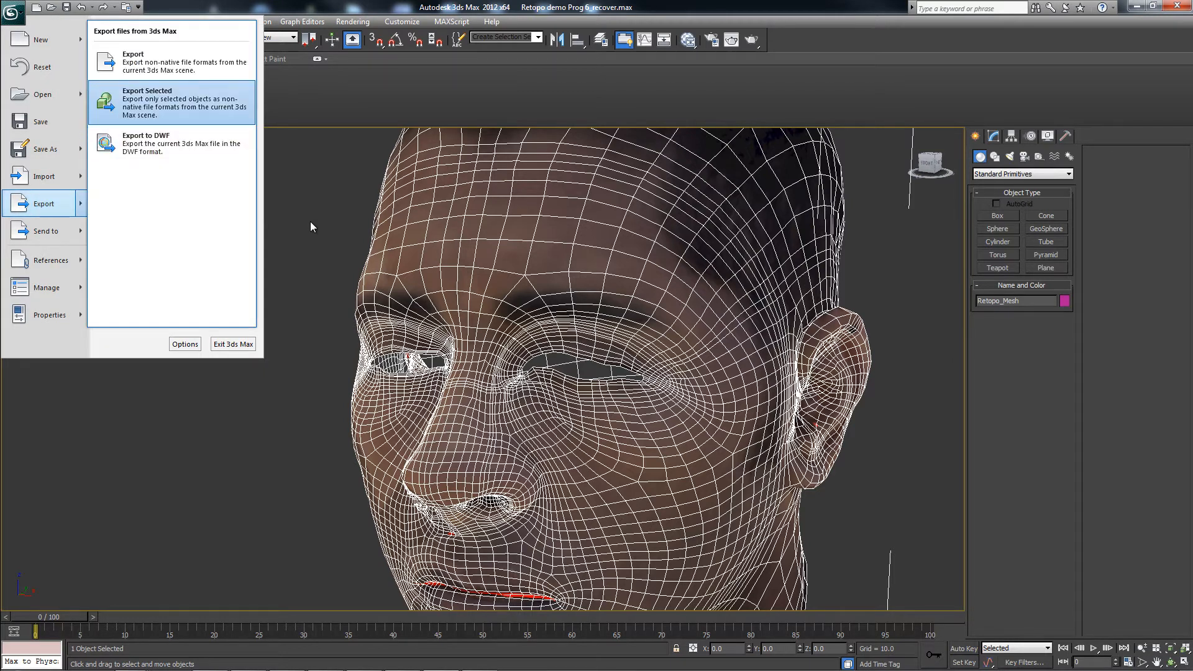
{"action": "key", "text": "Return"}
{"action": "type", "text": "3ds2MB"}
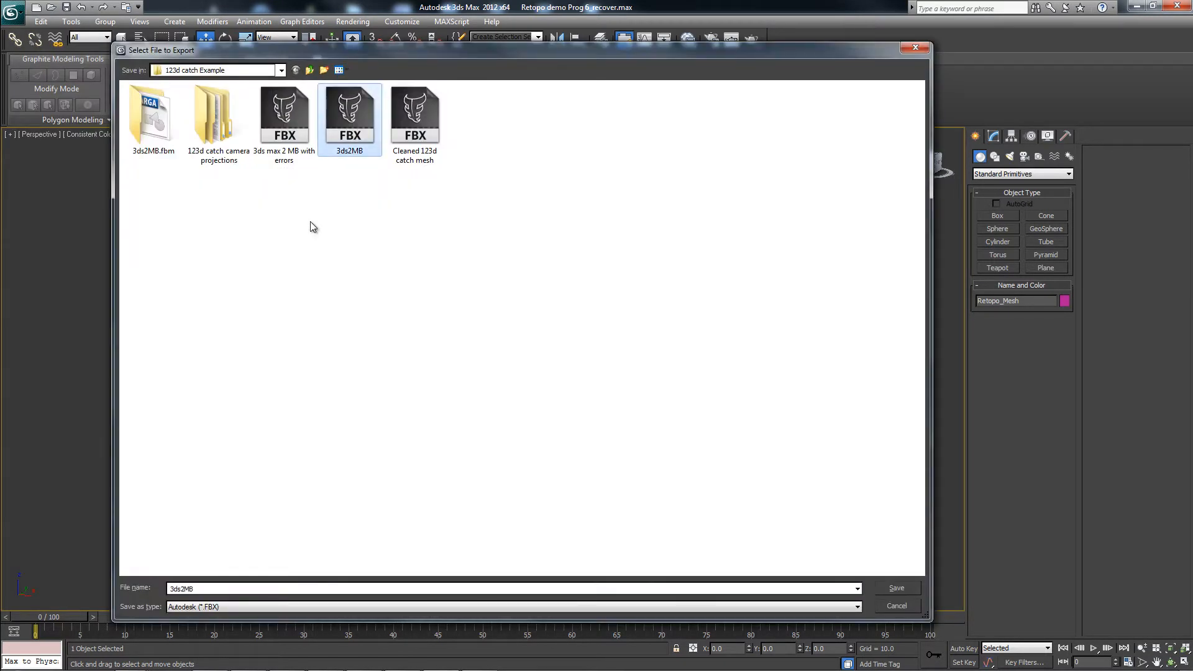
{"action": "key", "text": "Return"}
{"action": "key", "text": "Return"}
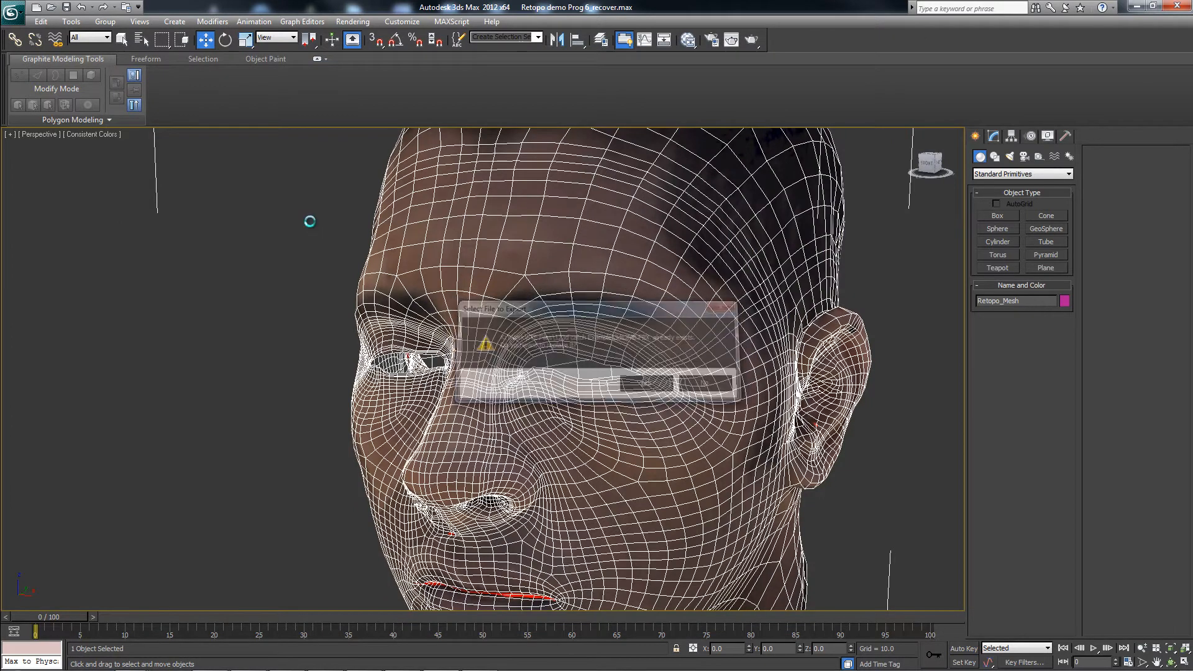
{"action": "key", "text": "Return"}
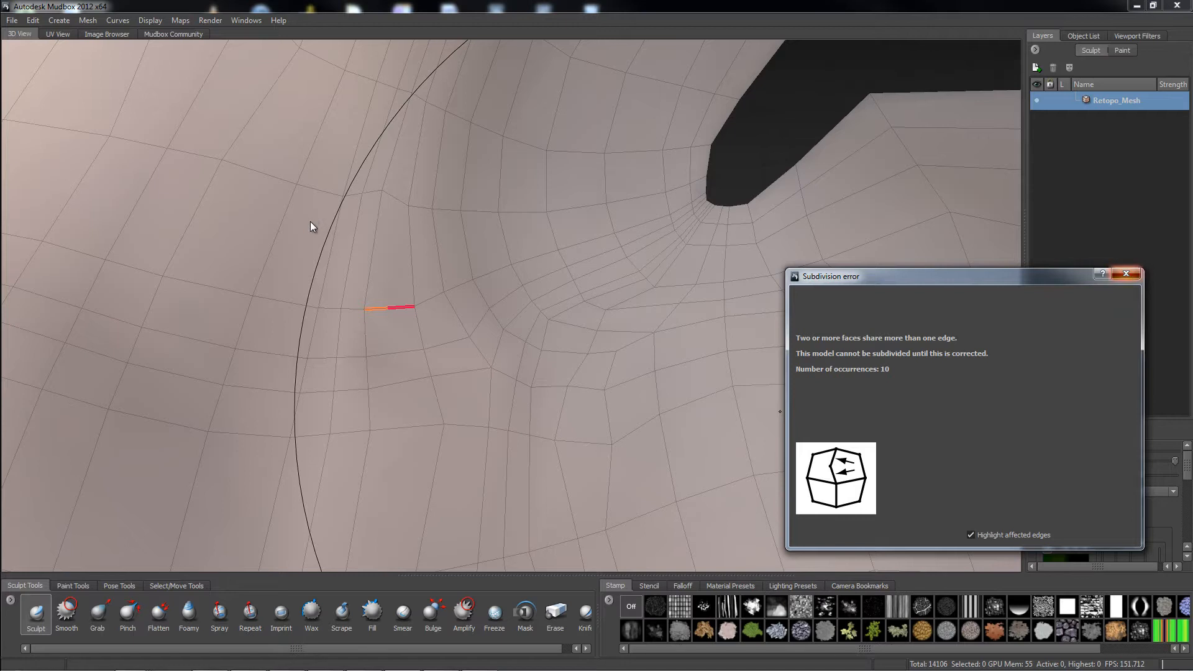
Switch to Mudbox, dismiss the subdivision error, and start a new scene without saving the old one.
{"action": "left_click", "coordinate": [1125, 274]}
{"action": "scroll", "coordinate": [318, 235], "scroll_direction": "down", "scroll_amount": 3}
{"action": "scroll", "coordinate": [318, 236], "scroll_direction": "down", "scroll_amount": 5}
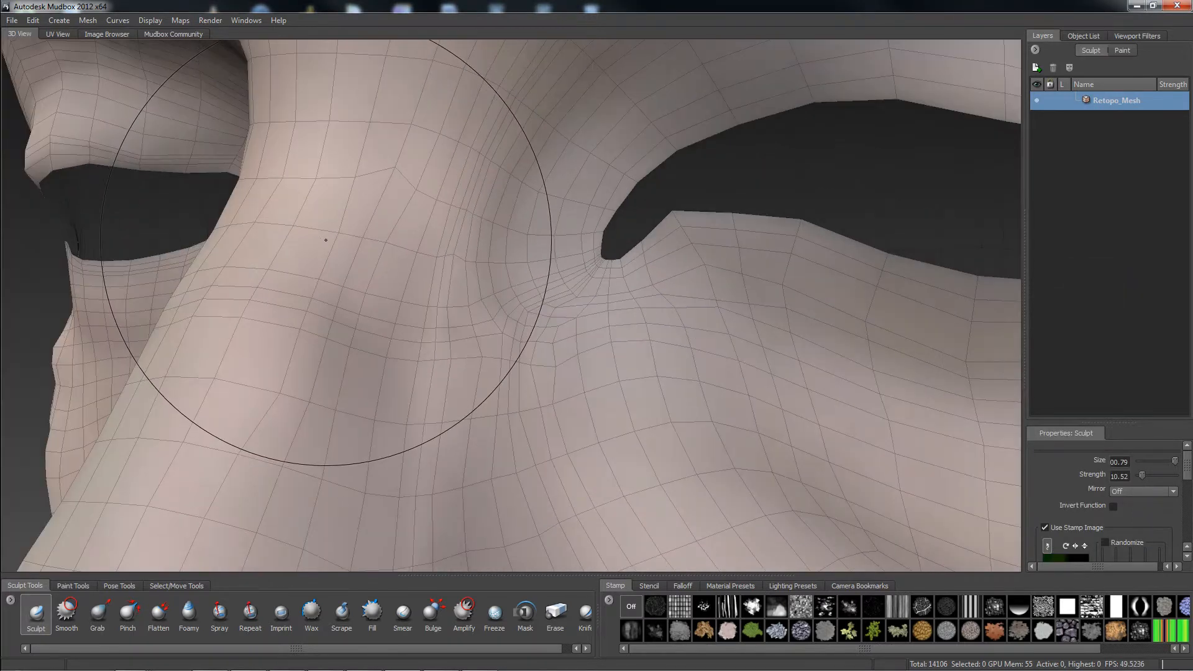
{"action": "key", "text": "alt+f"}
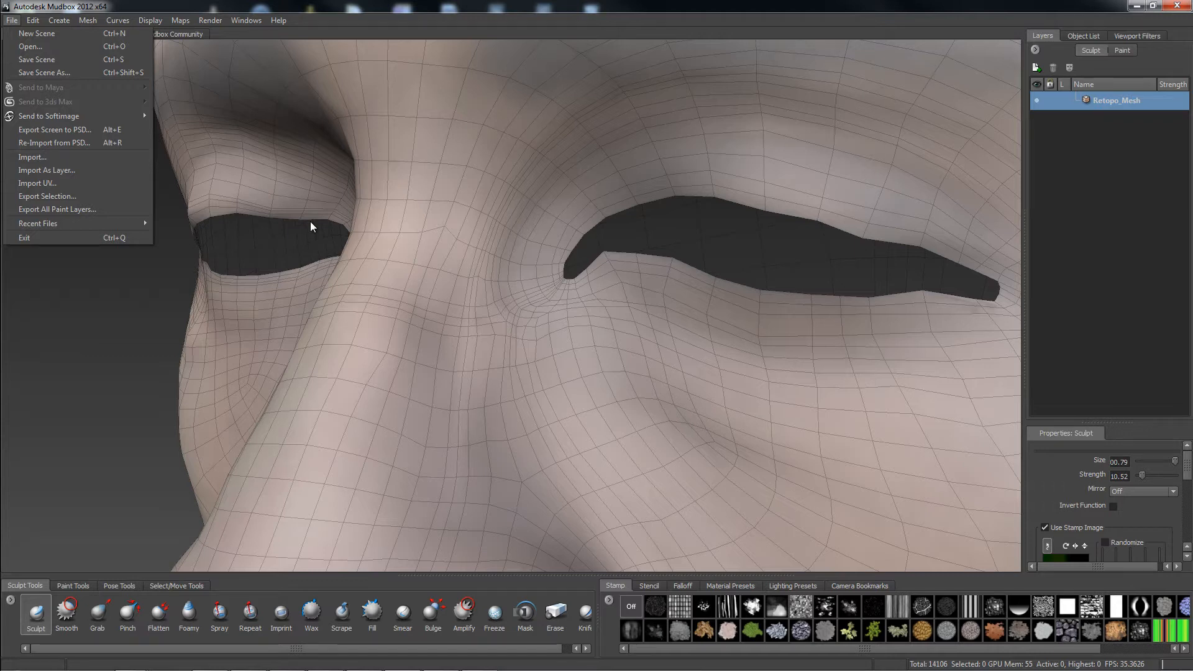
{"action": "key", "text": "Up"}
{"action": "key", "text": "Up"}
{"action": "key", "text": "Up"}
{"action": "key", "text": "Up"}
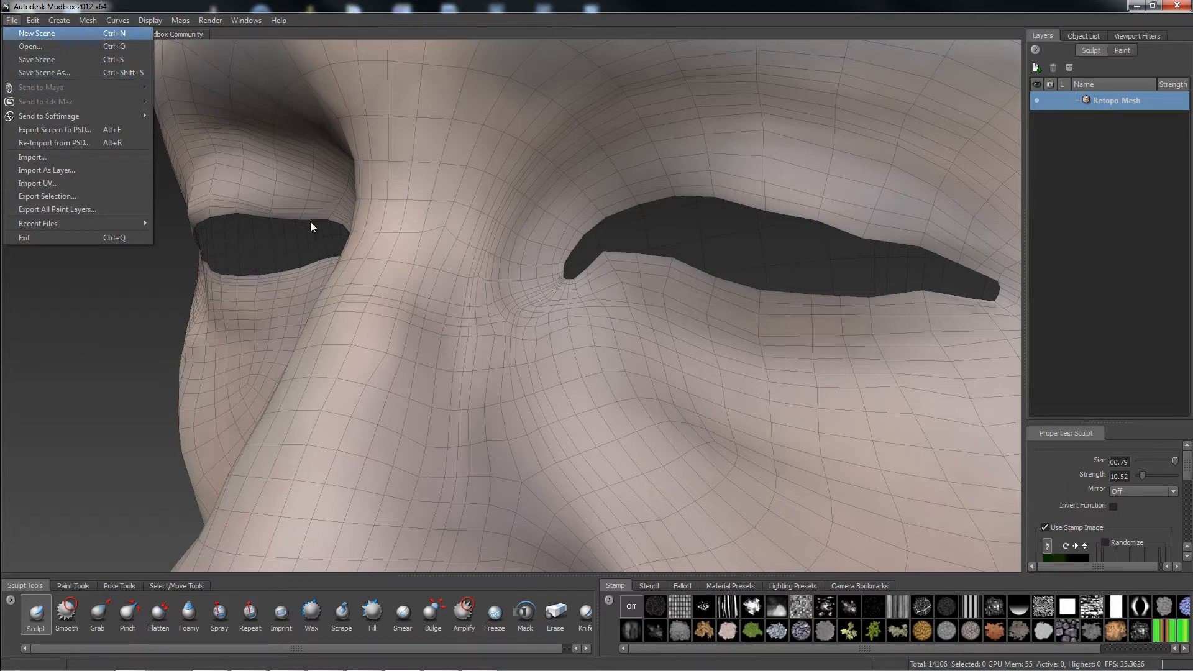
{"action": "key", "text": "Return"}
{"action": "key", "text": "d"}
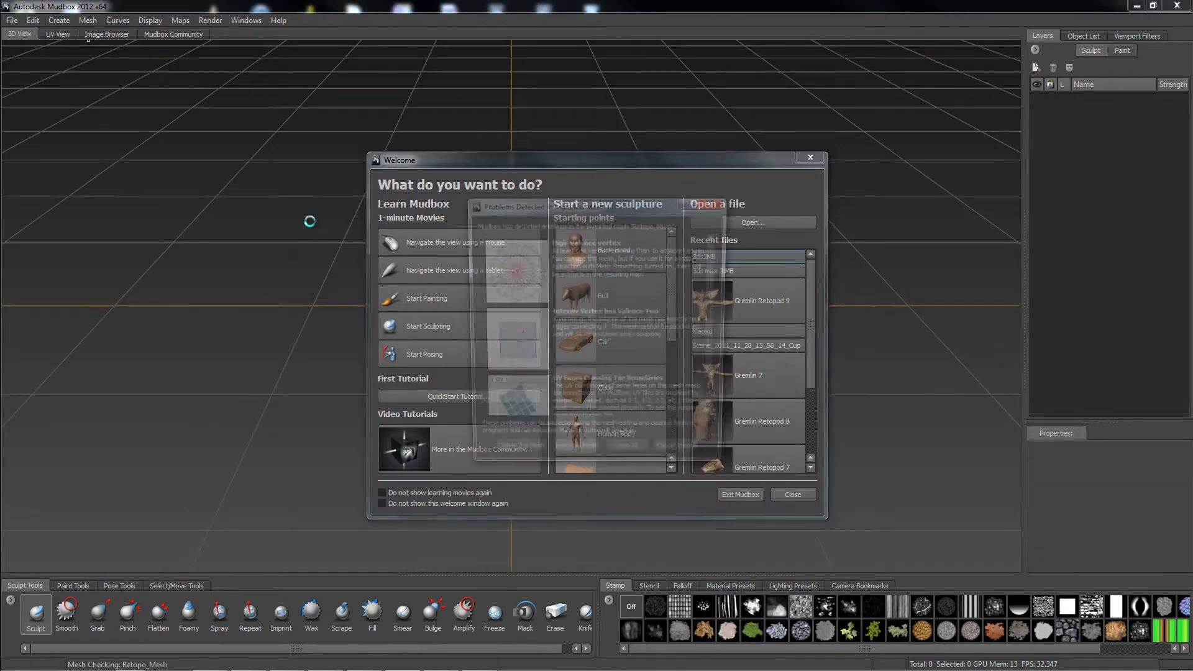
Load the re-exported head past the mesh problem report, frame it, and try to subdivide it again.
{"action": "key", "text": "Return"}
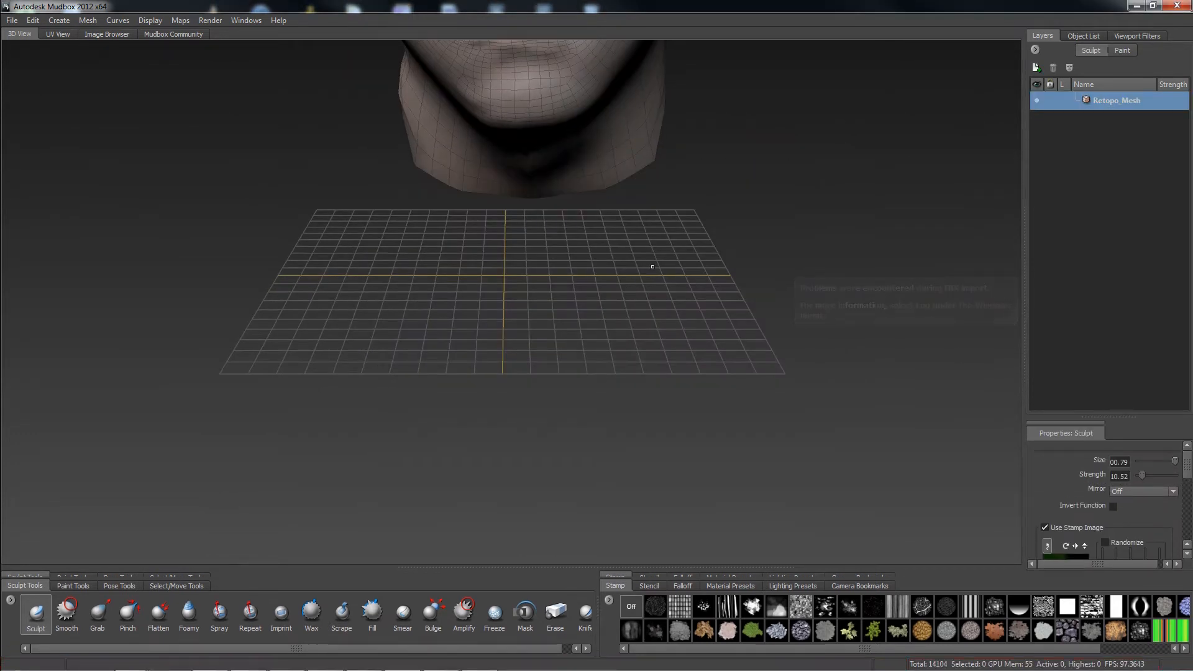
{"action": "middle_click_drag", "start_coordinate": [652, 267], "coordinate": [601, 364], "text": "alt"}
{"action": "left_click_drag", "start_coordinate": [601, 364], "coordinate": [591, 373], "text": "alt"}
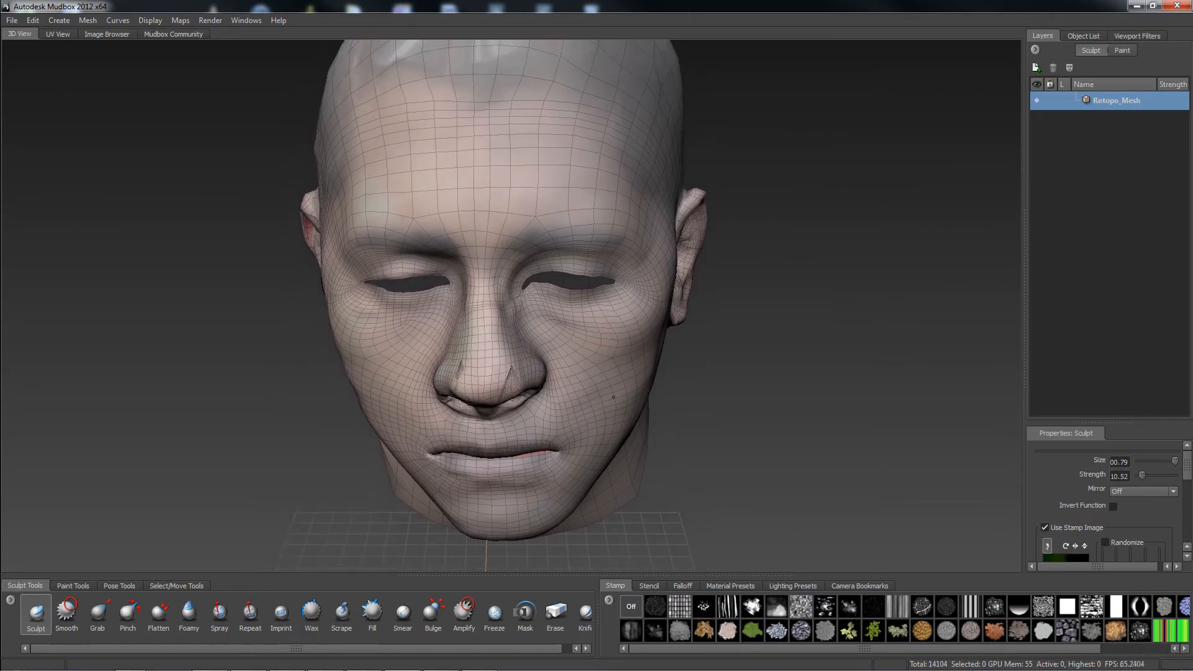
{"action": "key", "text": "shift+d"}
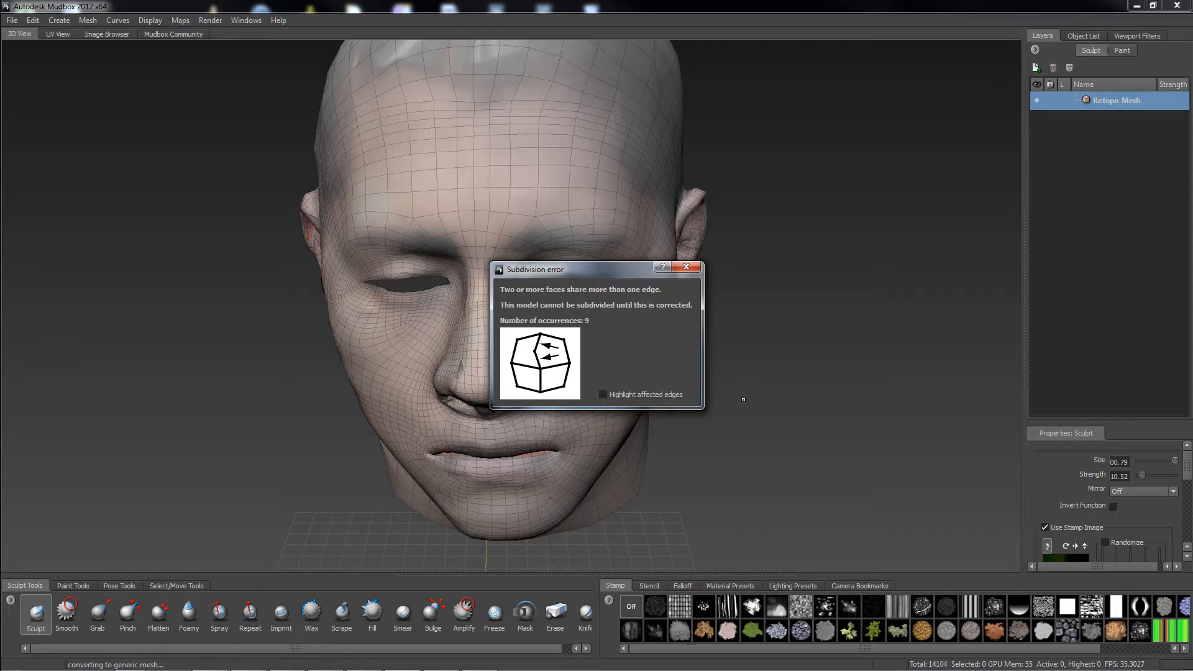
{"action": "key", "text": "Escape"}
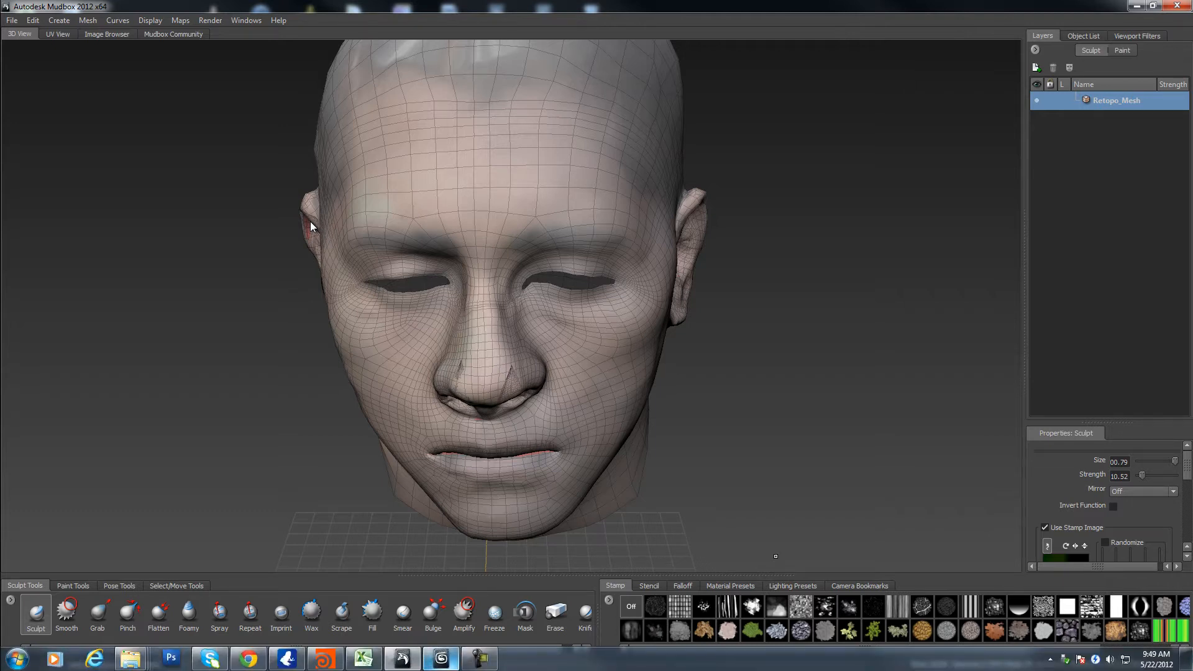
Switch to 3ds Max, enter vertex mode in Edit Poly, and select the problem vertex beside the inner eye corner.
{"action": "key", "text": "alt+Tab"}
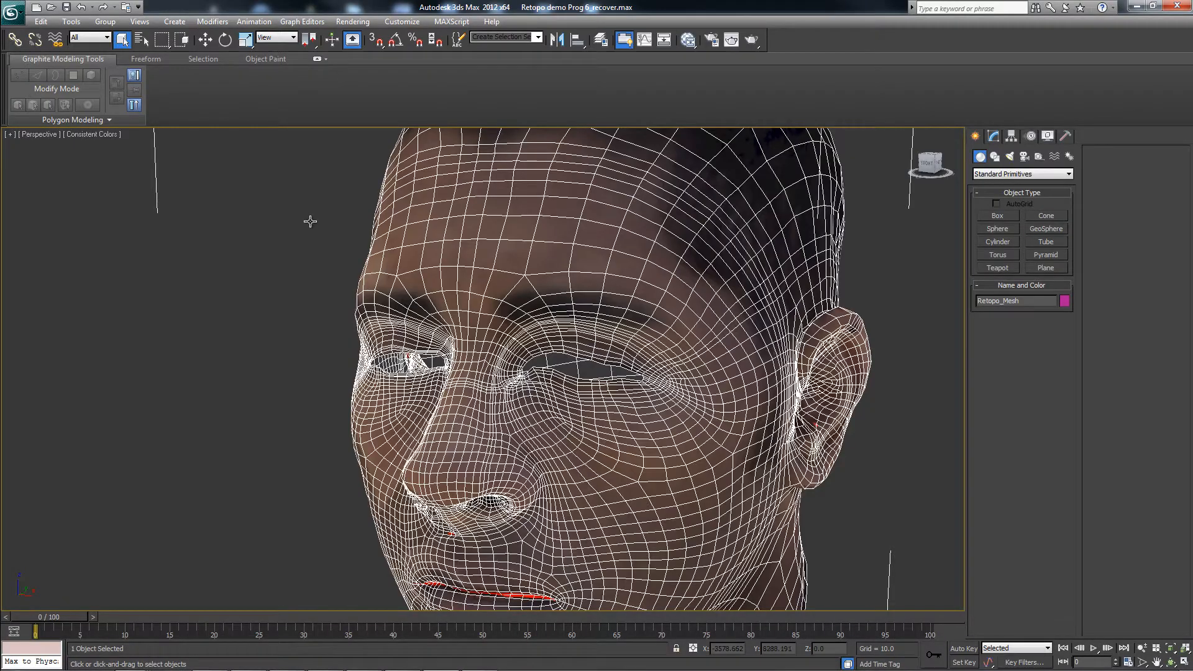
{"action": "middle_click_drag", "start_coordinate": [310, 221], "coordinate": [311, 221], "text": "alt"}
{"action": "key", "text": "4"}
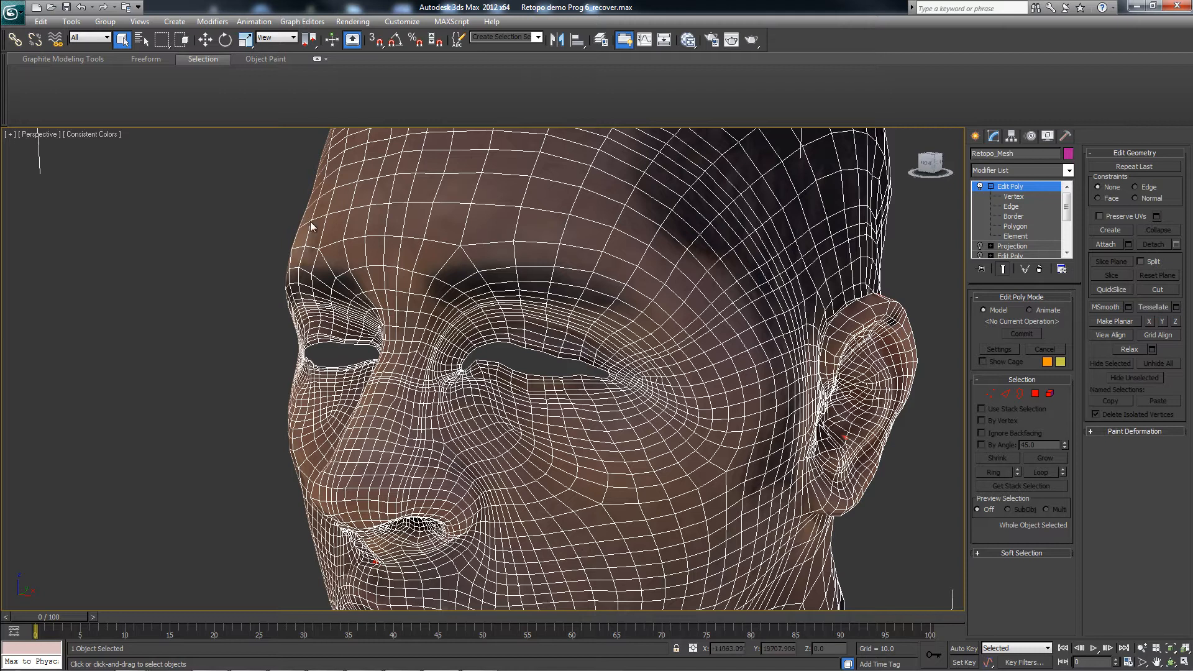
{"action": "key", "text": "1"}
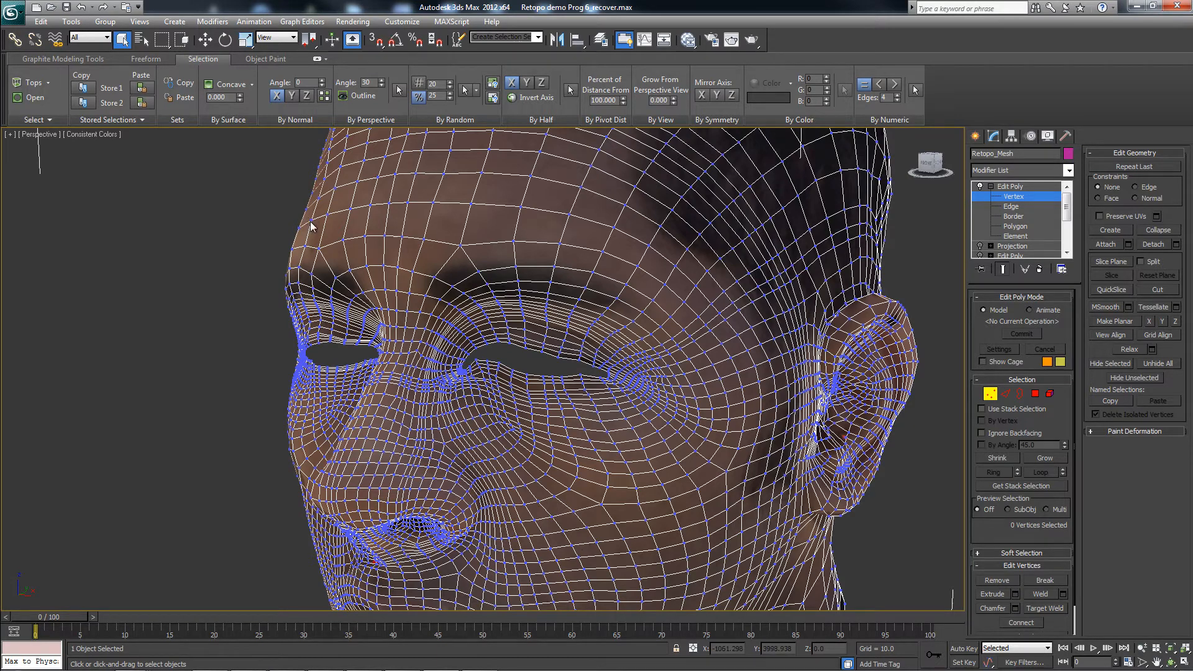
{"action": "mouse_move", "coordinate": [312, 227]}
{"action": "middle_mouse_down", "text": "alt"}
{"action": "mouse_move", "coordinate": [323, 225]}
{"action": "mouse_move", "coordinate": [310, 221]}
{"action": "middle_mouse_up", "text": "alt"}
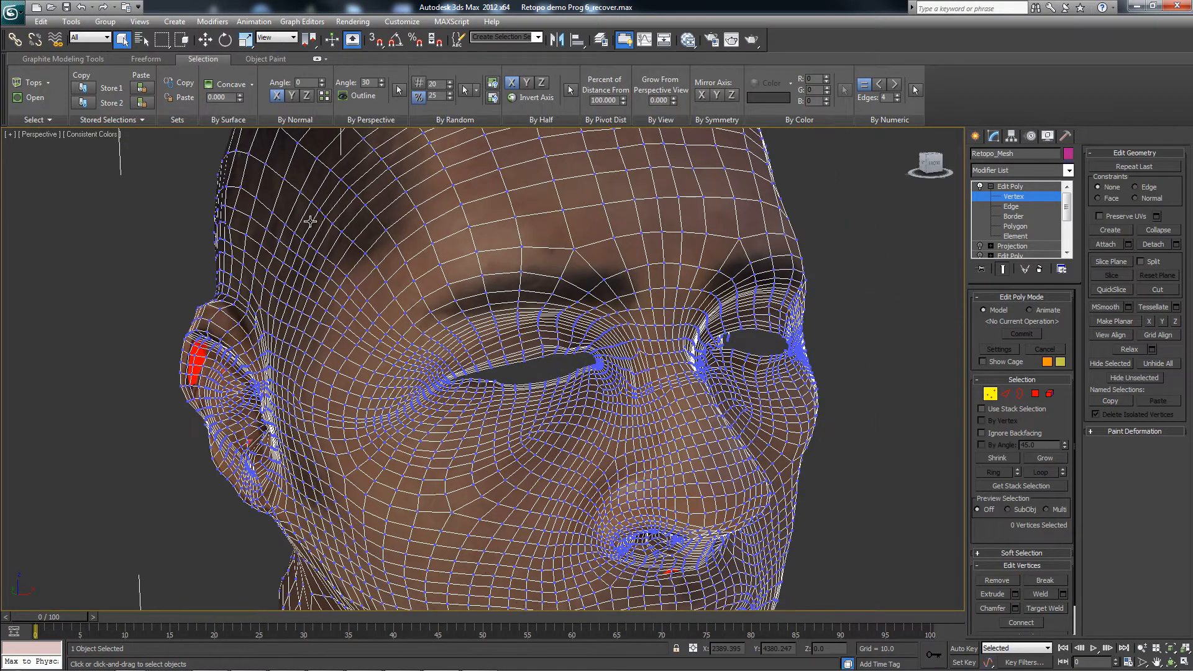
{"action": "scroll", "coordinate": [310, 221], "scroll_direction": "up", "scroll_amount": 8}
{"action": "scroll", "coordinate": [310, 221], "scroll_direction": "down", "scroll_amount": 3}
{"action": "scroll", "coordinate": [311, 222], "scroll_direction": "up", "scroll_amount": 4}
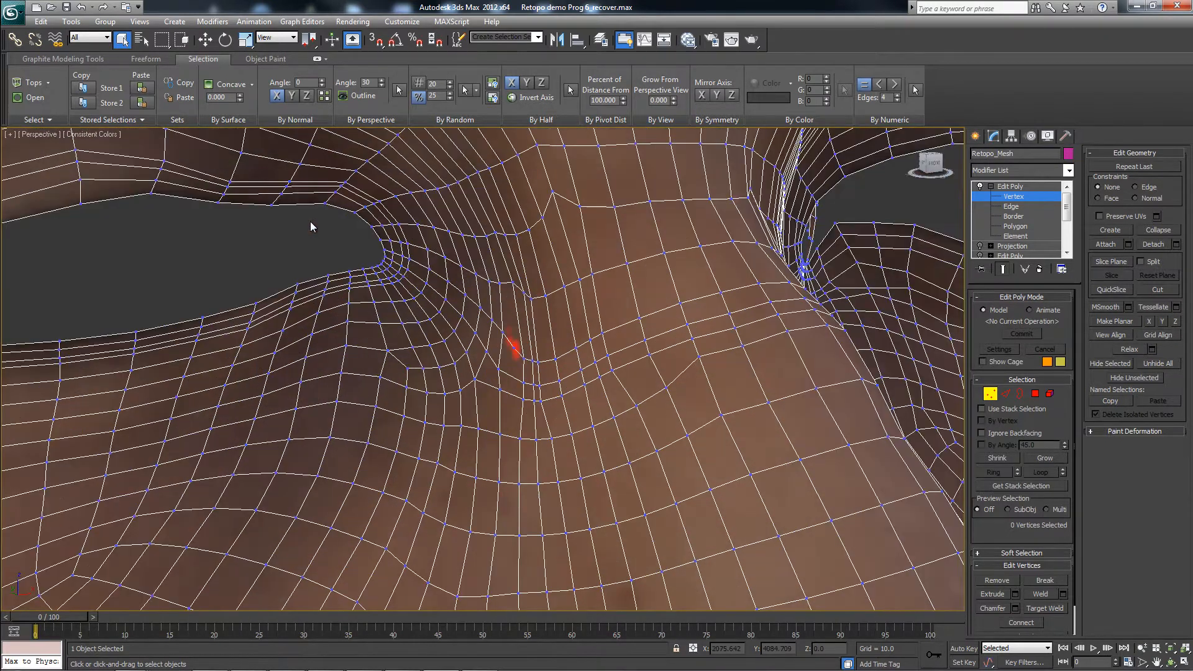
{"action": "key", "text": "ctrl+z"}
{"action": "scroll", "coordinate": [311, 221], "scroll_direction": "down", "scroll_amount": 5}
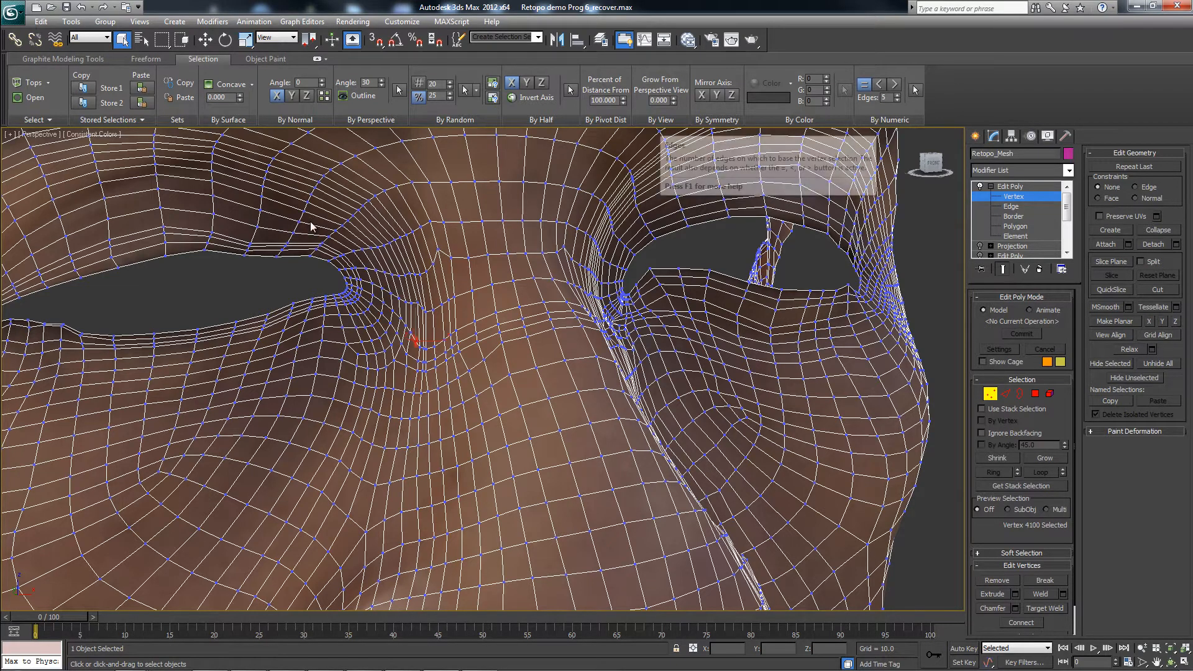
Switch to polygon mode and select every polygon with exactly 5 sides using the By Numeric selection.
{"action": "left_click", "coordinate": [879, 84]}
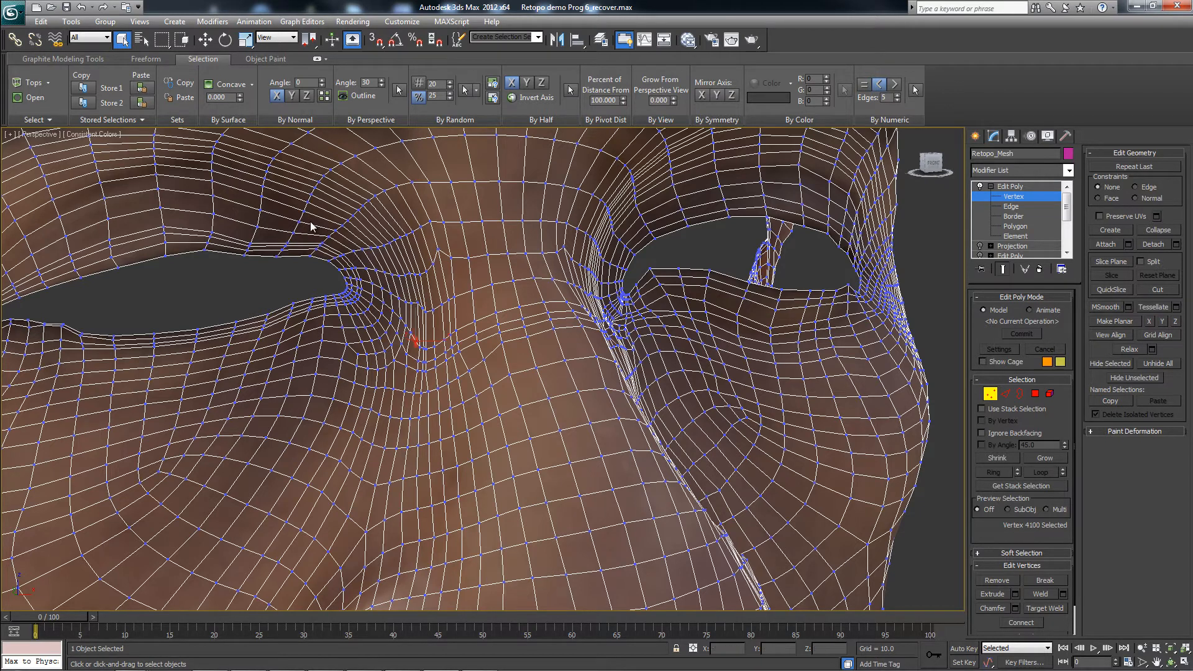
{"action": "key", "text": "4"}
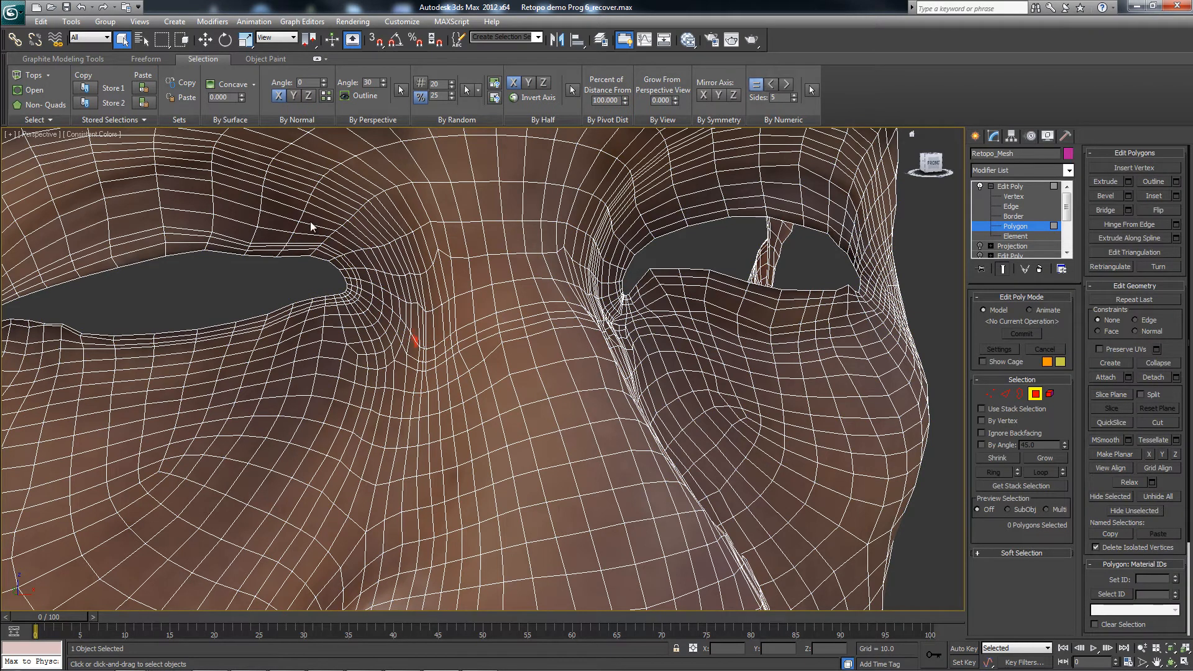
{"action": "left_click", "coordinate": [771, 84]}
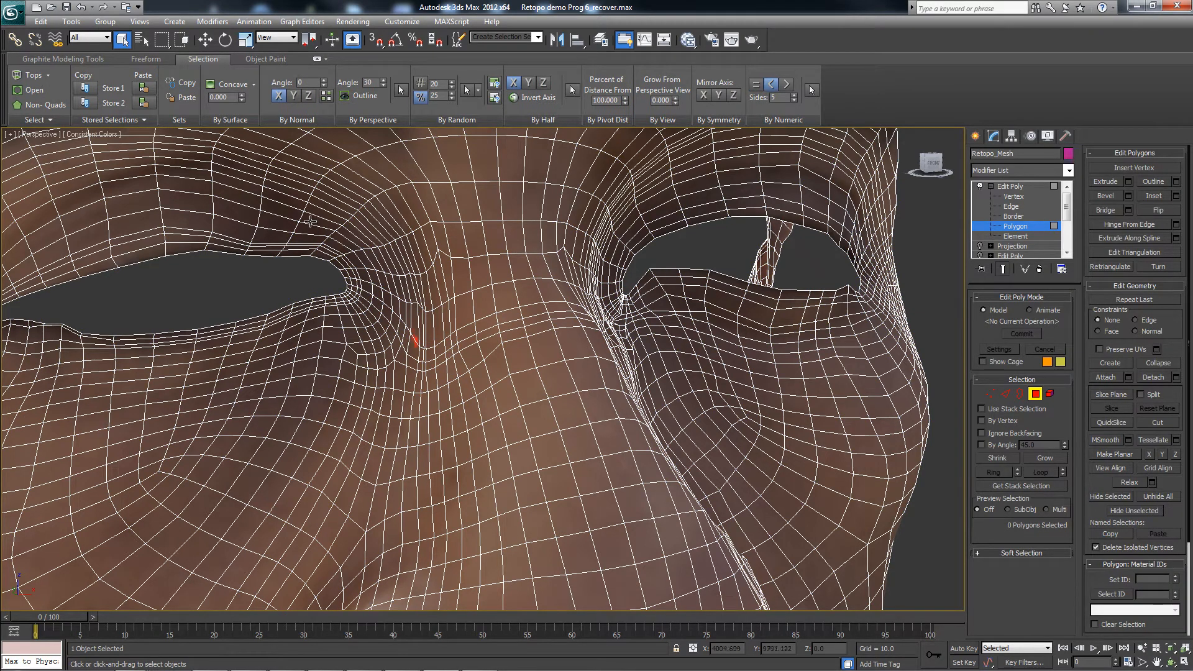
{"action": "middle_click_drag", "start_coordinate": [310, 221], "coordinate": [338, 181], "text": "alt"}
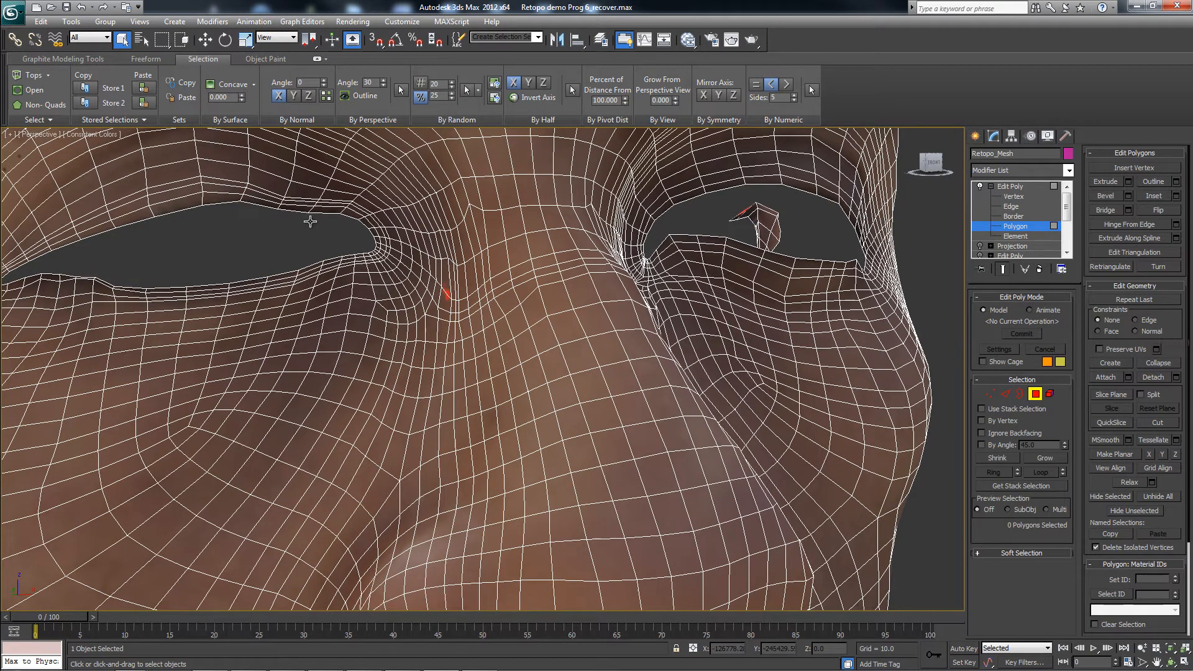
{"action": "middle_click_drag", "start_coordinate": [310, 221], "coordinate": [311, 229]}
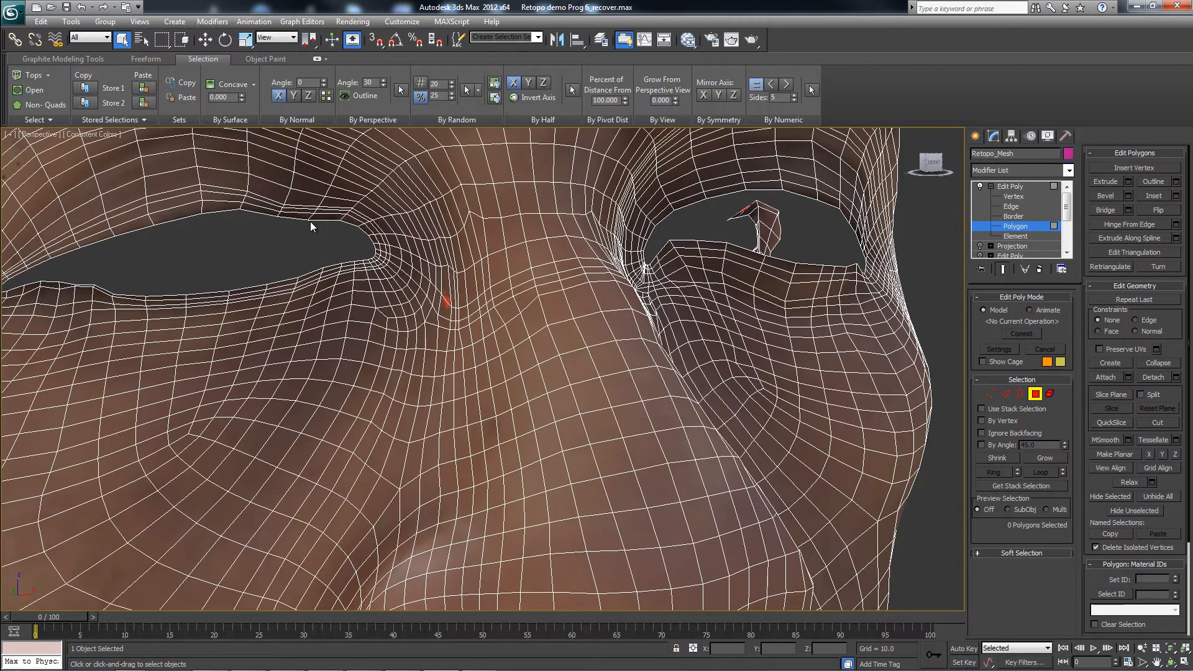
{"action": "left_click", "coordinate": [811, 90]}
{"action": "scroll", "coordinate": [310, 221], "scroll_direction": "up", "scroll_amount": 3}
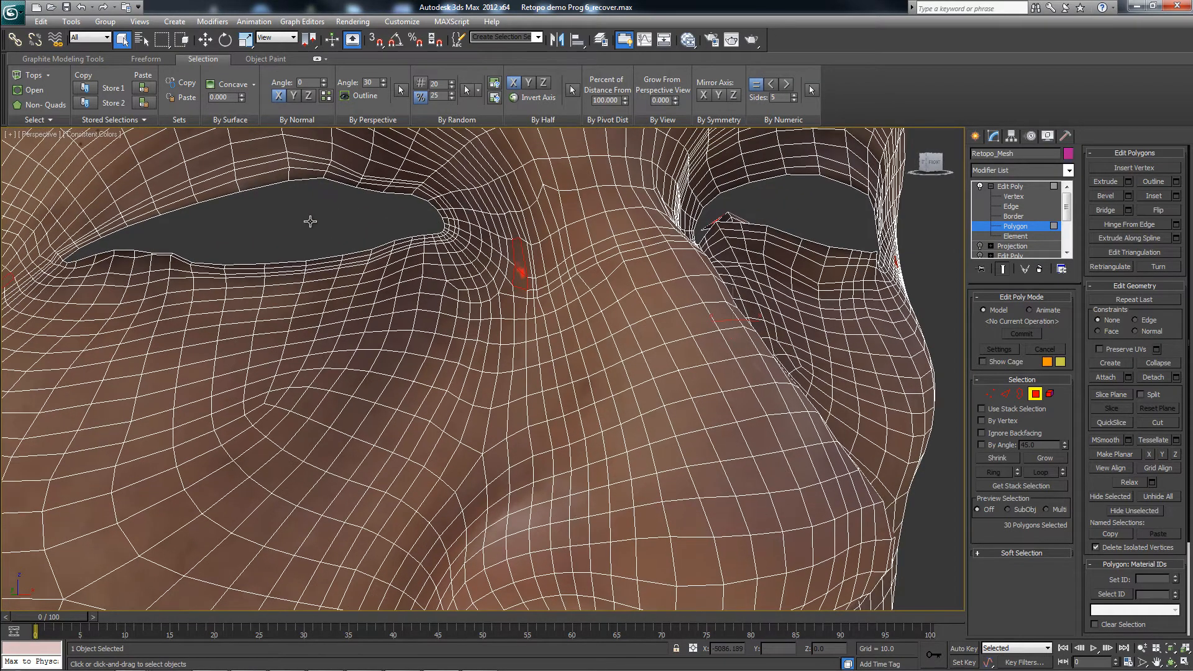
Examine the selected five-sided polygons around the eyes, the nose bridge and inside the ear.
{"action": "middle_click_drag", "start_coordinate": [310, 221], "coordinate": [310, 222], "text": "alt"}
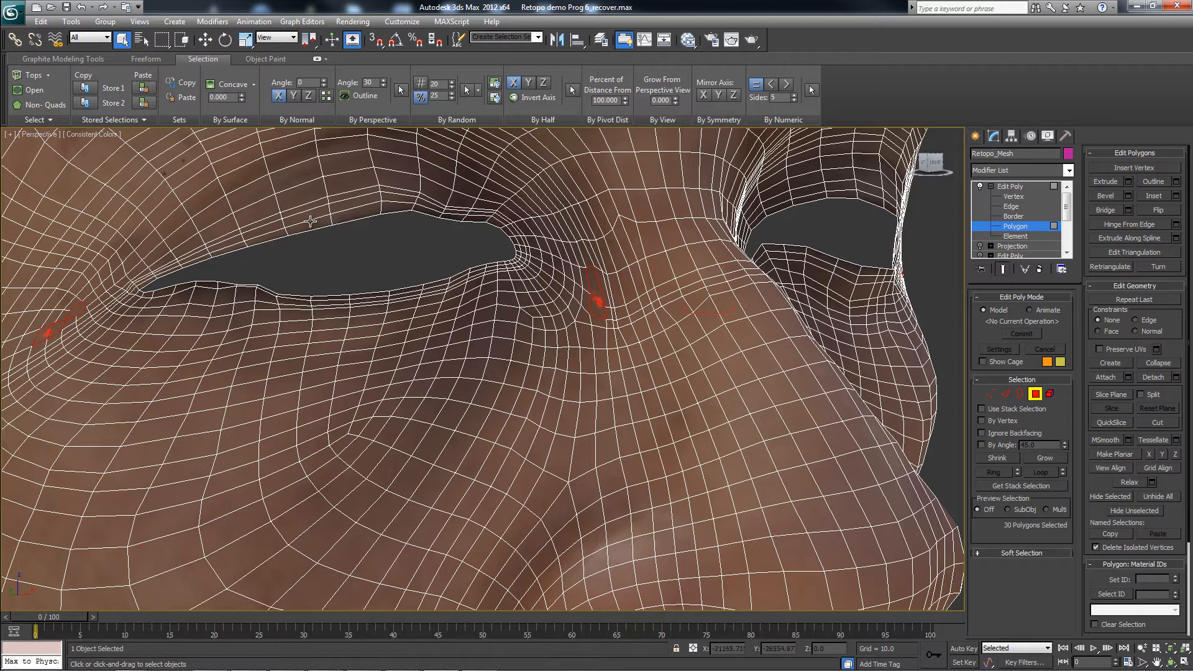
{"action": "key", "text": "alt"}
{"action": "middle_click_drag", "start_coordinate": [311, 221], "coordinate": [399, 221], "text": "alt"}
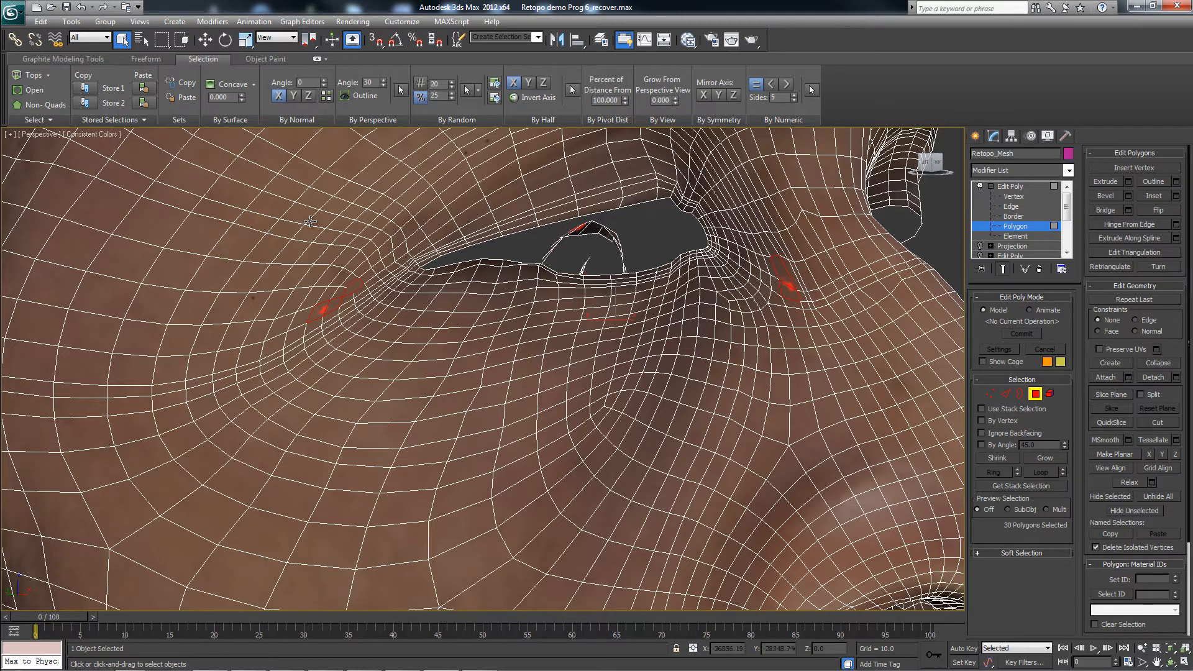
{"action": "mouse_move", "coordinate": [310, 221]}
{"action": "middle_mouse_down", "text": "alt"}
{"action": "mouse_move", "coordinate": [124, 221]}
{"action": "mouse_move", "coordinate": [310, 222]}
{"action": "middle_mouse_up", "text": "alt"}
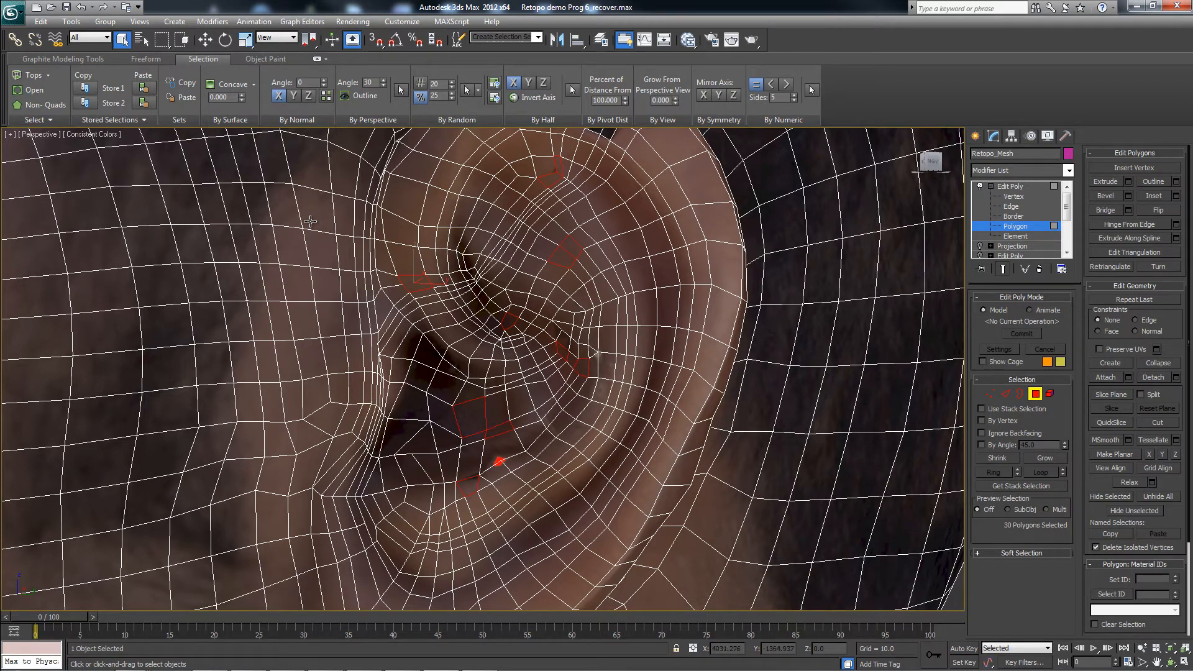
Test the extra vertices on the five-sided polygons in the upper inner ear with Move and Remove, and undo the changes.
{"action": "key", "text": "1"}
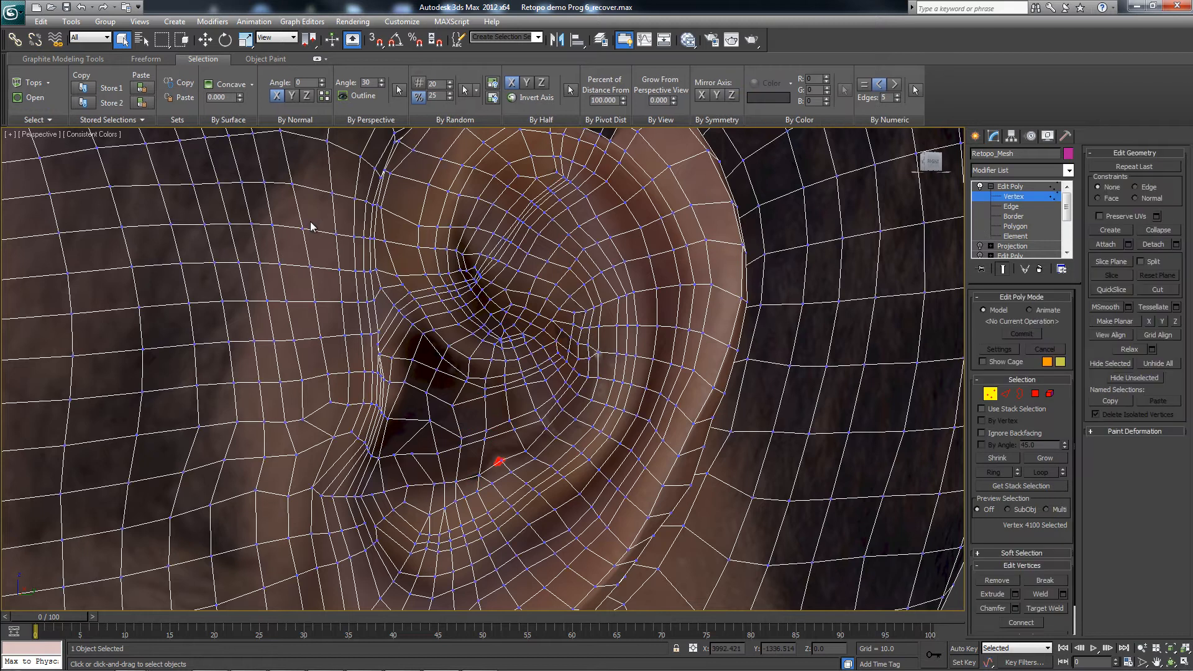
{"action": "scroll", "coordinate": [311, 222], "scroll_direction": "up", "scroll_amount": 4}
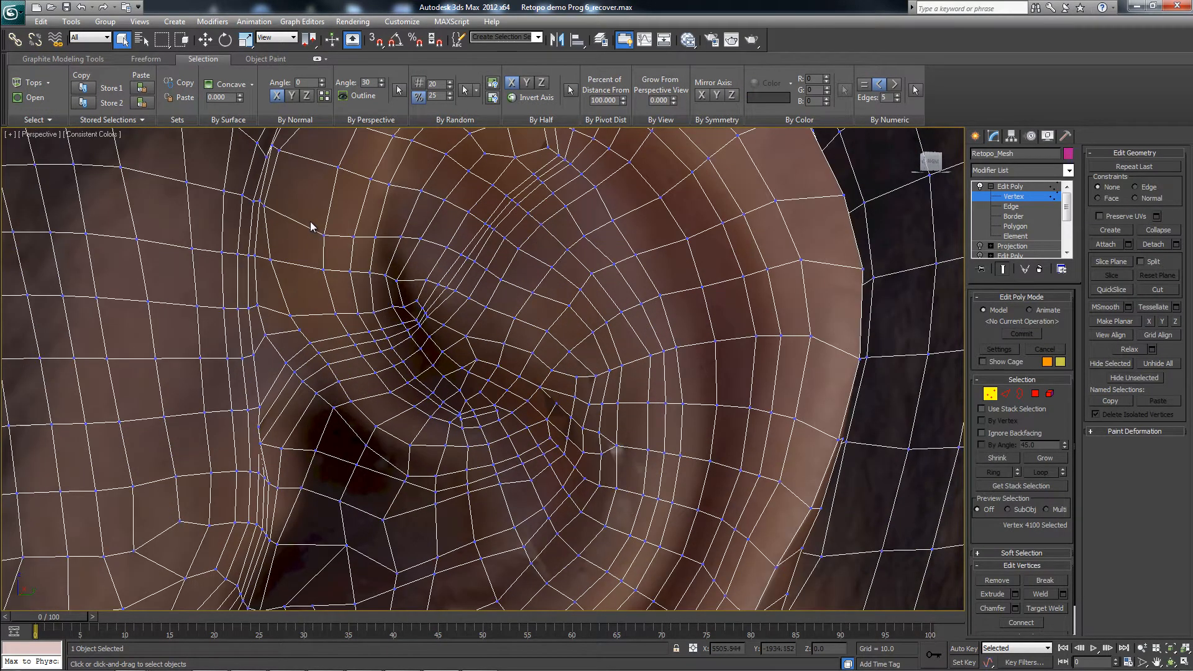
{"action": "scroll", "coordinate": [311, 221], "scroll_direction": "up", "scroll_amount": 5}
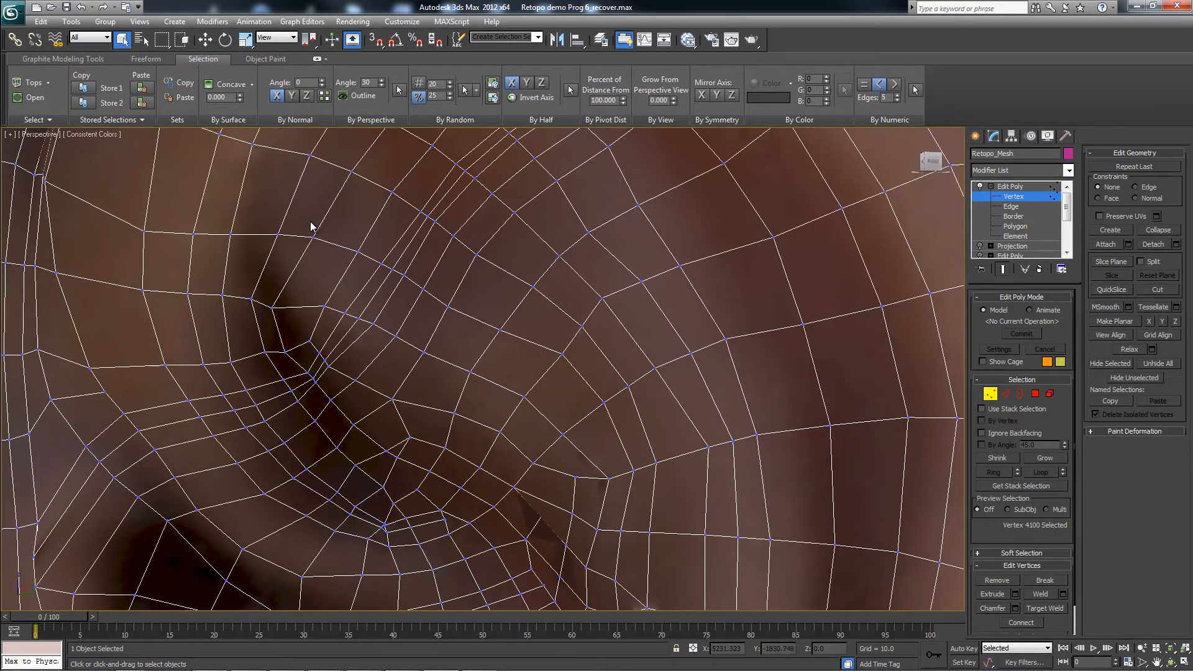
{"action": "key", "text": "4"}
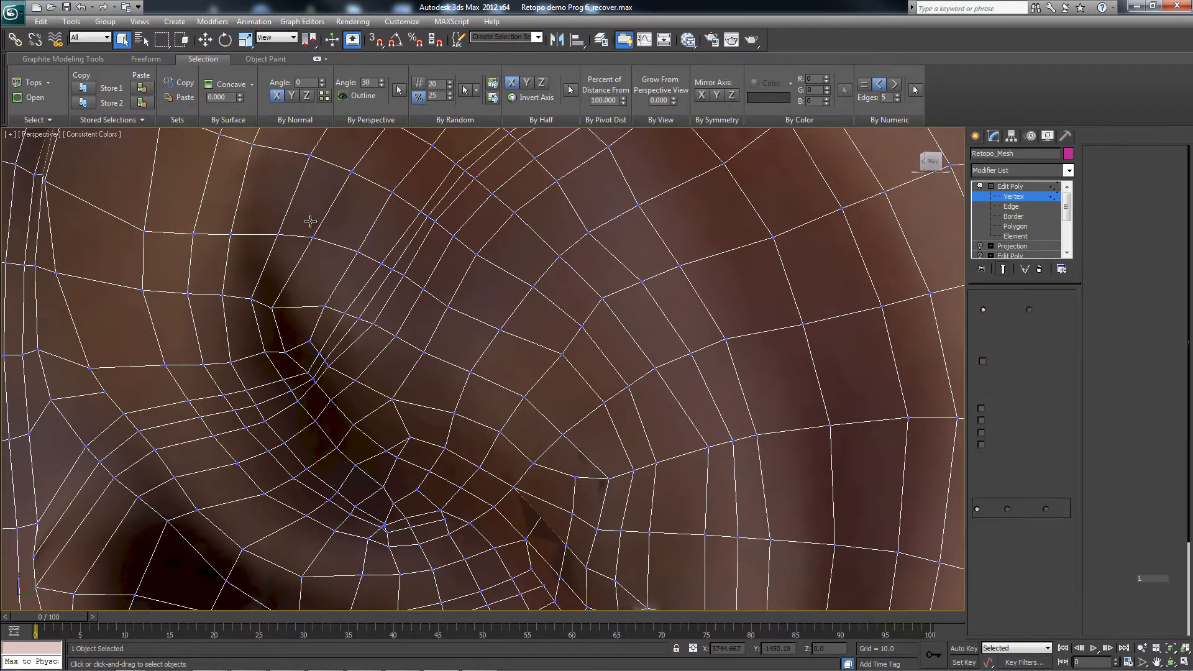
{"action": "key", "text": "1"}
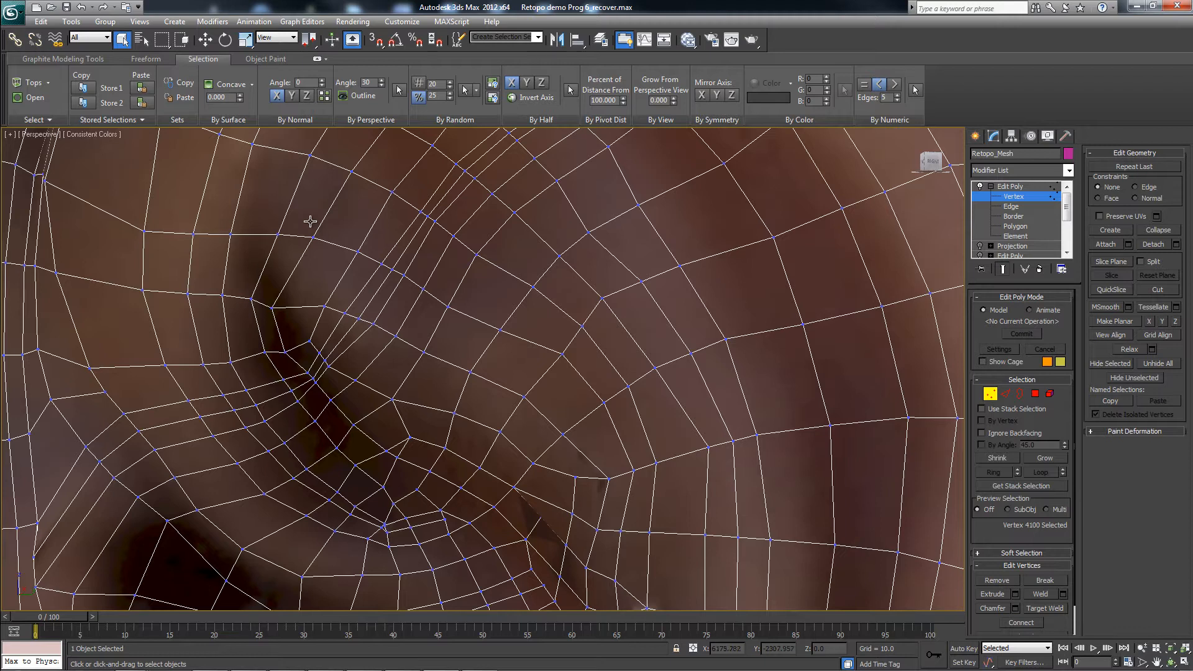
{"action": "key", "text": "ctrl+z"}
{"action": "key", "text": "w"}
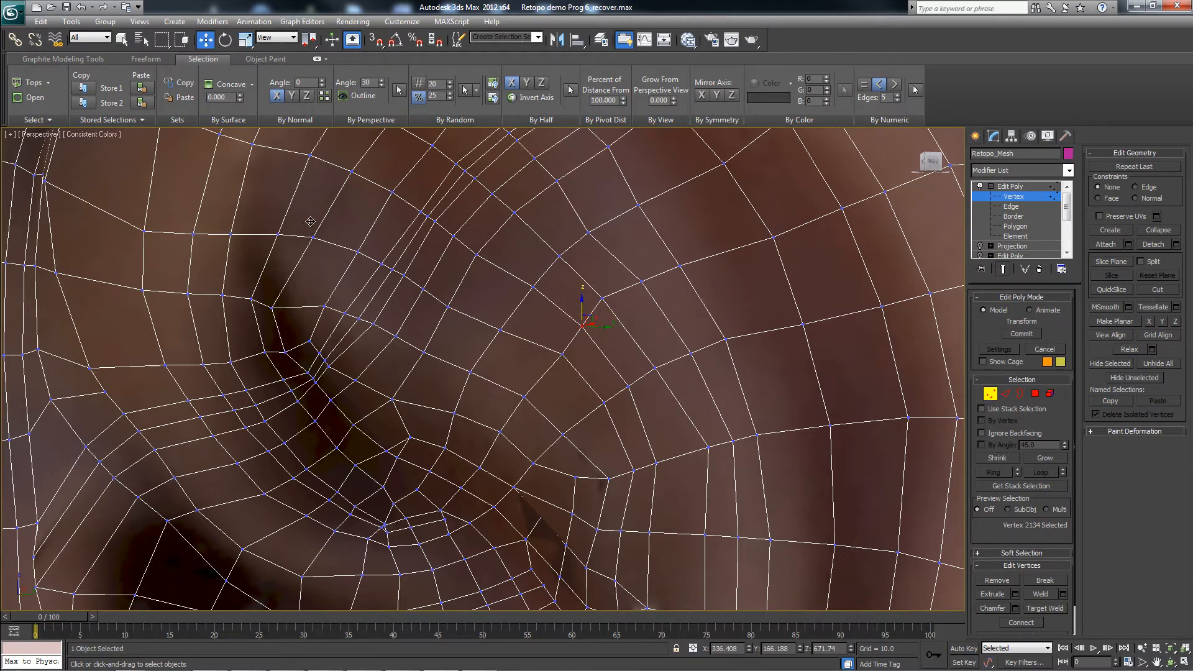
{"action": "key", "text": "ctrl+z"}
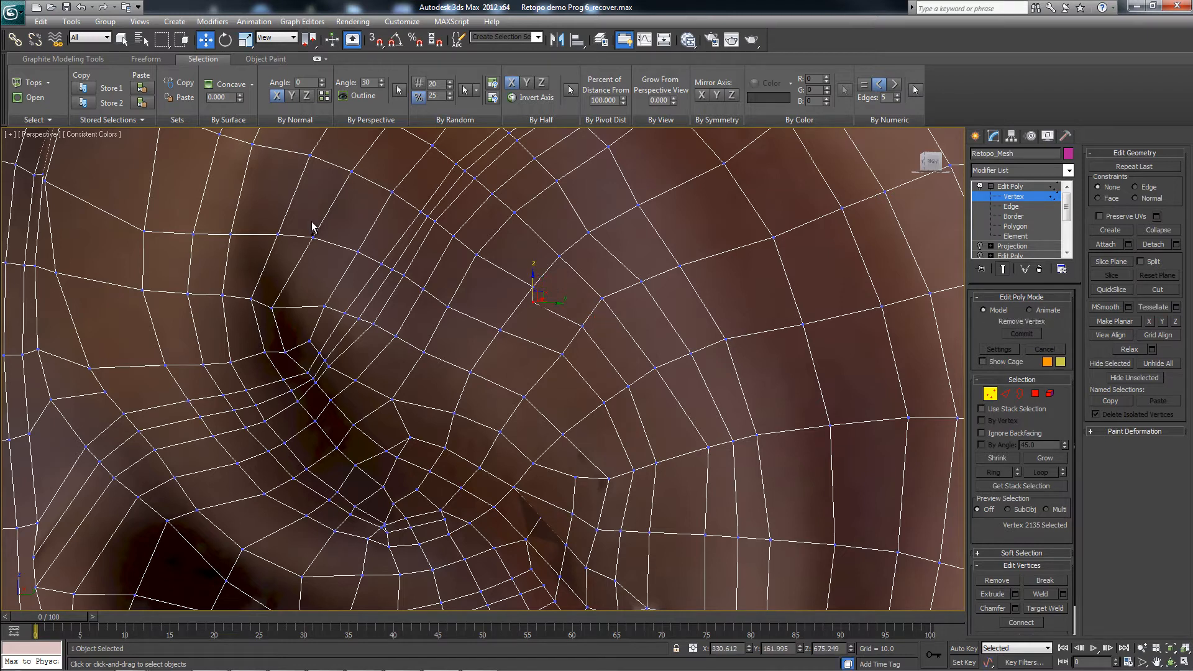
{"action": "left_click", "coordinate": [310, 222]}
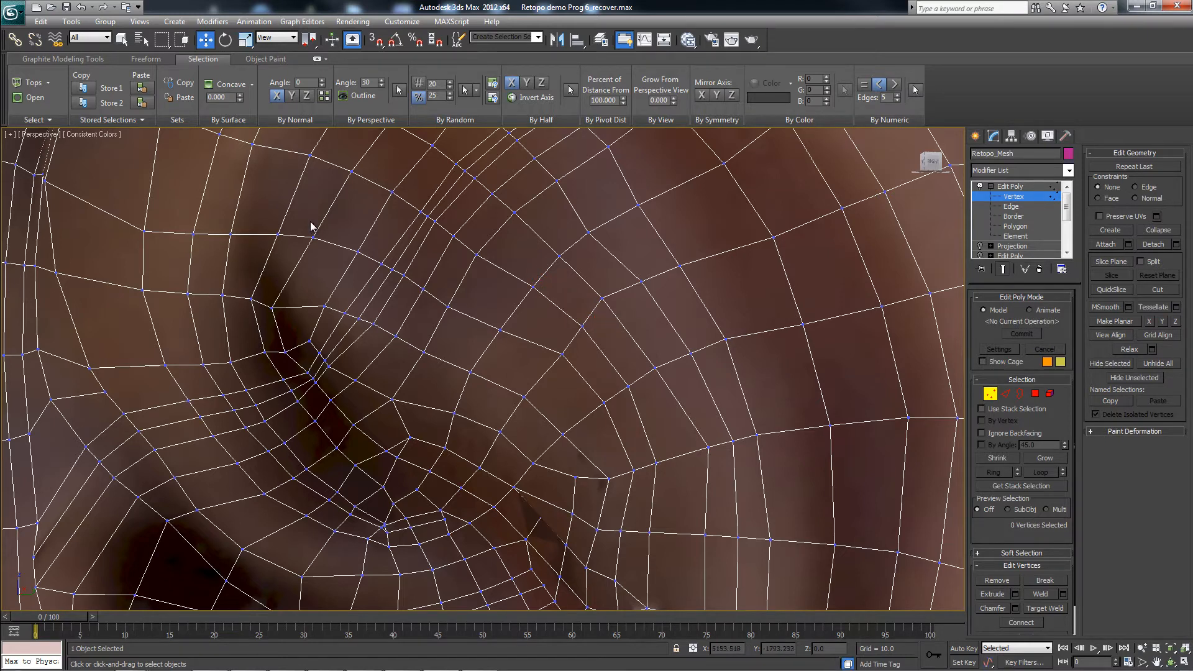
Nudge the vertex at the dark triangular gap beside the selected five-sided polygons inside the upper ear, and clear the vertex selection.
{"action": "key", "text": "4"}
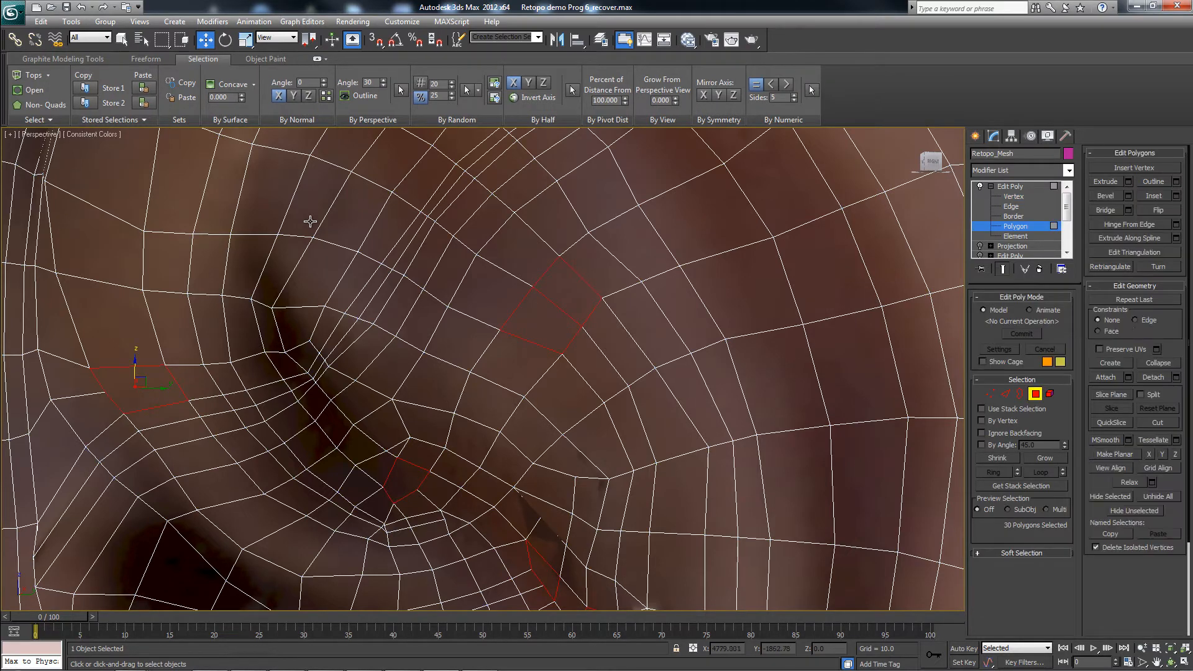
{"action": "middle_click_drag", "start_coordinate": [310, 221], "coordinate": [310, 222]}
{"action": "scroll", "coordinate": [310, 221], "scroll_direction": "down", "scroll_amount": 5}
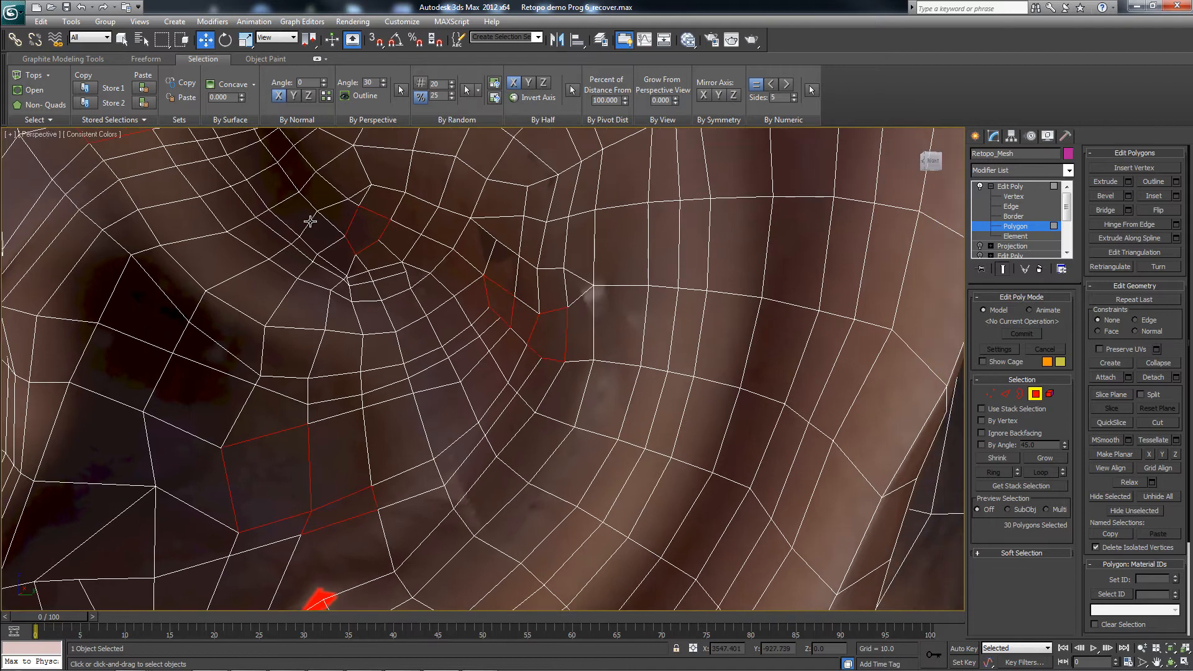
{"action": "scroll", "coordinate": [310, 221], "scroll_direction": "down", "scroll_amount": 8}
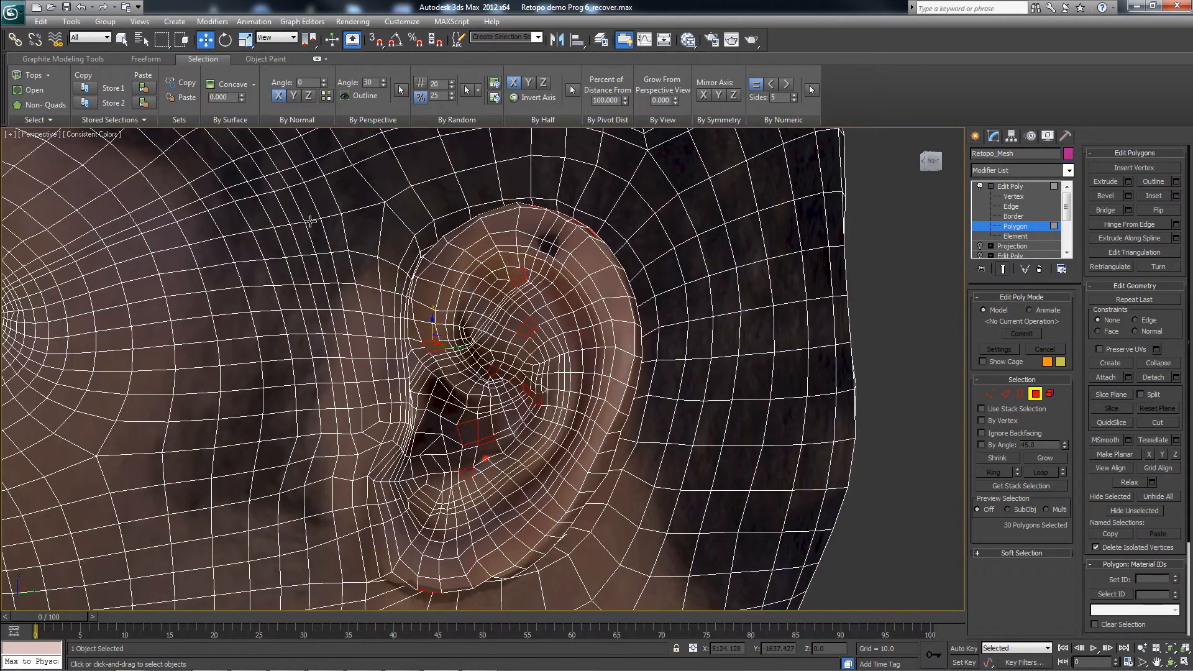
{"action": "middle_click_drag", "start_coordinate": [310, 221], "coordinate": [310, 221], "text": "alt"}
{"action": "scroll", "coordinate": [310, 222], "scroll_direction": "up", "scroll_amount": 5}
{"action": "scroll", "coordinate": [310, 221], "scroll_direction": "up", "scroll_amount": 12}
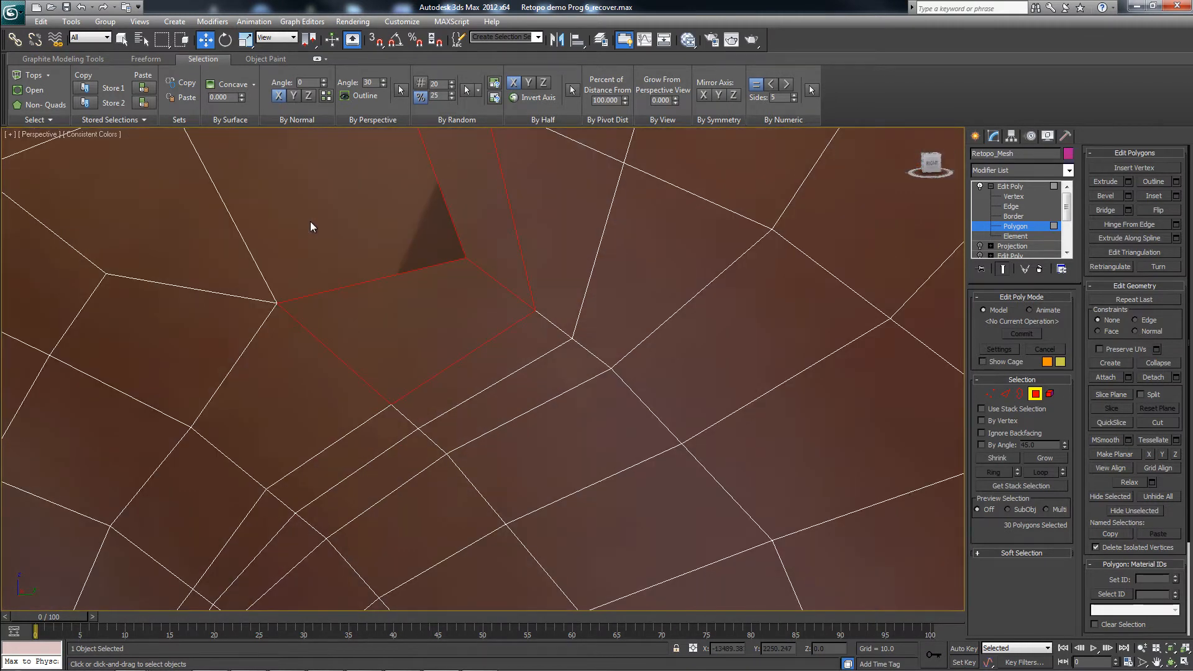
{"action": "key", "text": "1"}
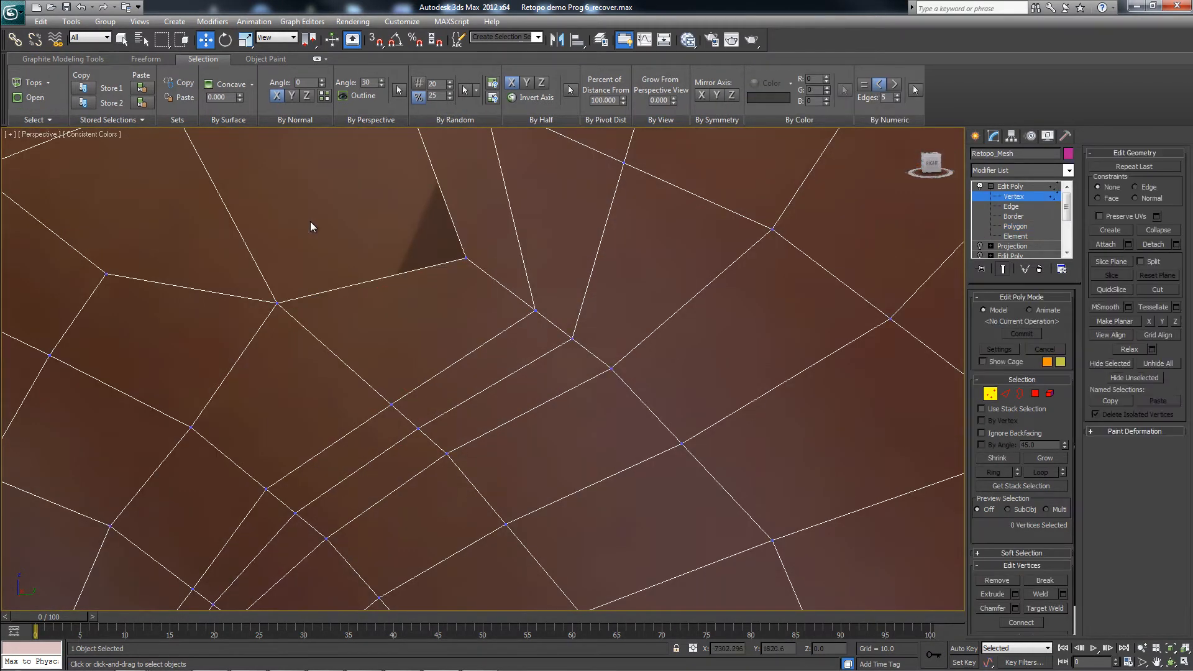
{"action": "left_click", "coordinate": [466, 257]}
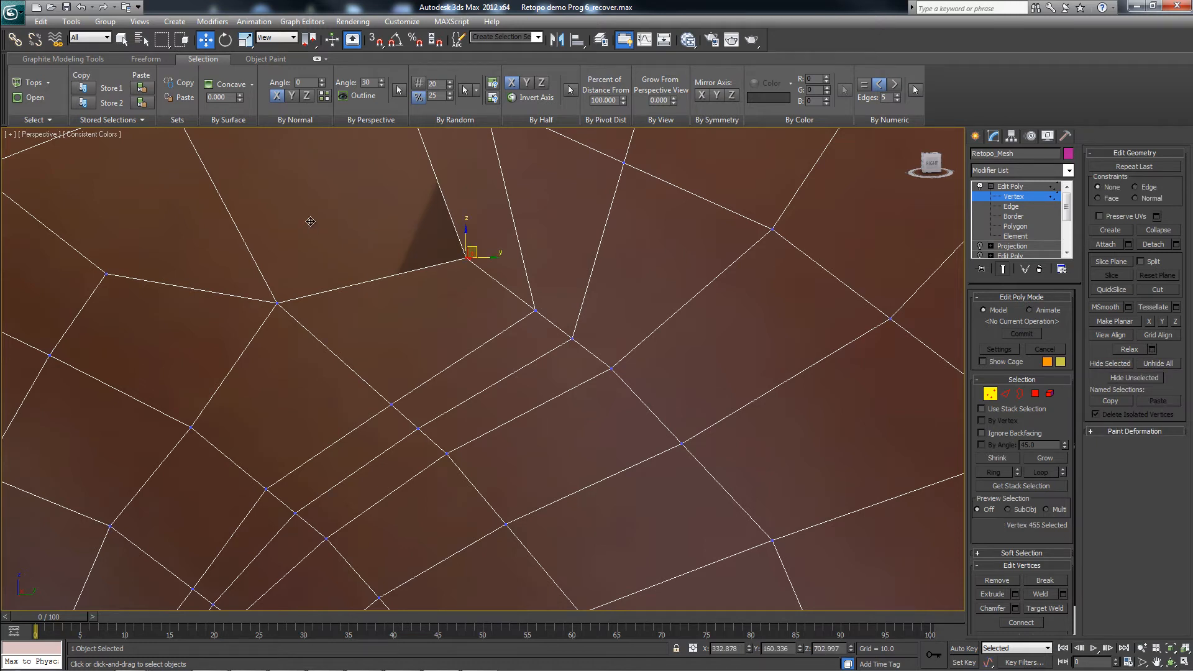
{"action": "left_click_drag", "start_coordinate": [471, 253], "coordinate": [463, 247]}
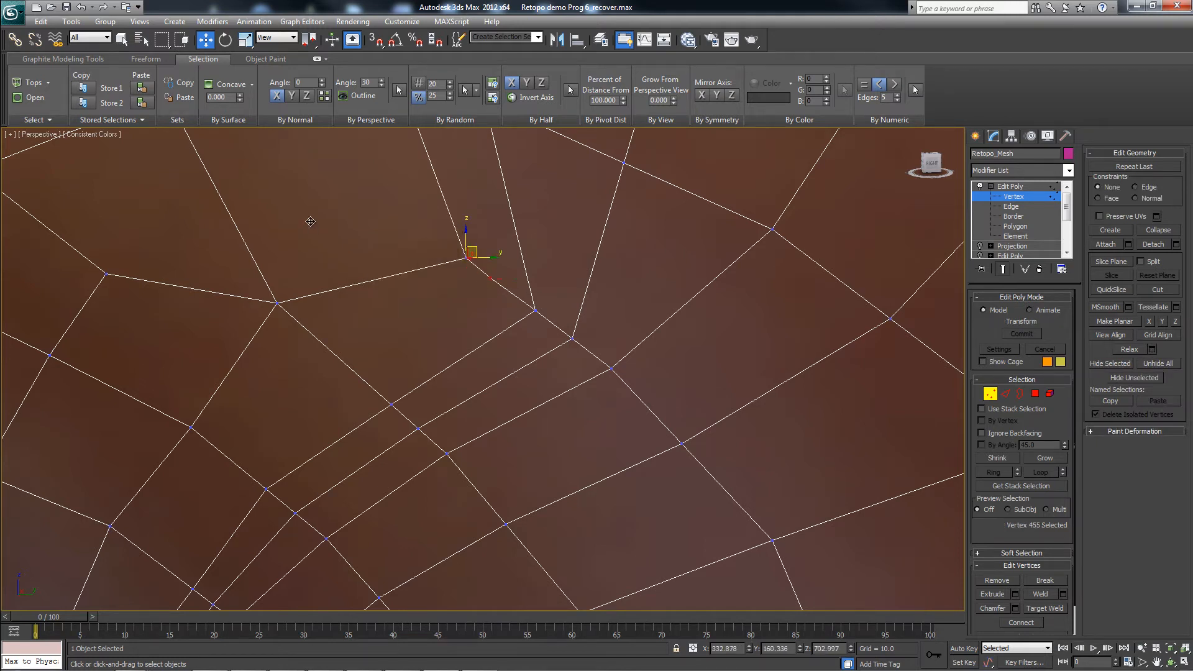
{"action": "left_click", "coordinate": [311, 222]}
Examine the five-sided polygons and their vertices between the inner eye corner and the nose bridge.
{"action": "scroll", "coordinate": [312, 224], "scroll_direction": "down", "scroll_amount": 10}
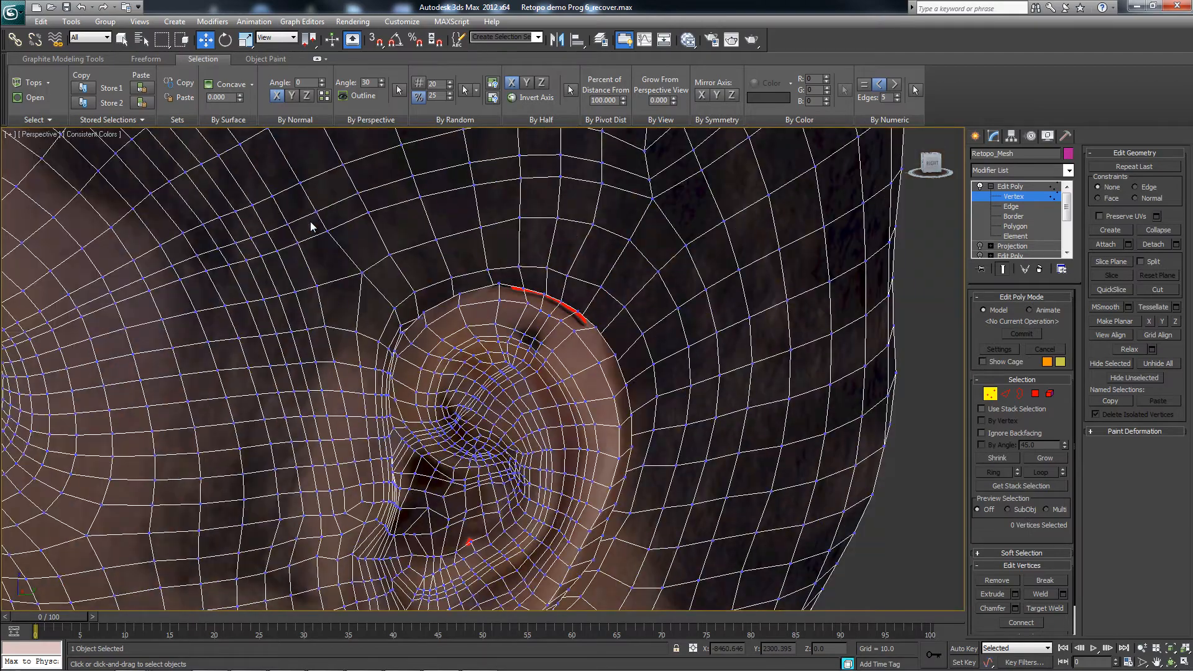
{"action": "scroll", "coordinate": [312, 225], "scroll_direction": "down", "scroll_amount": 6}
{"action": "scroll", "coordinate": [310, 222], "scroll_direction": "up", "scroll_amount": 3}
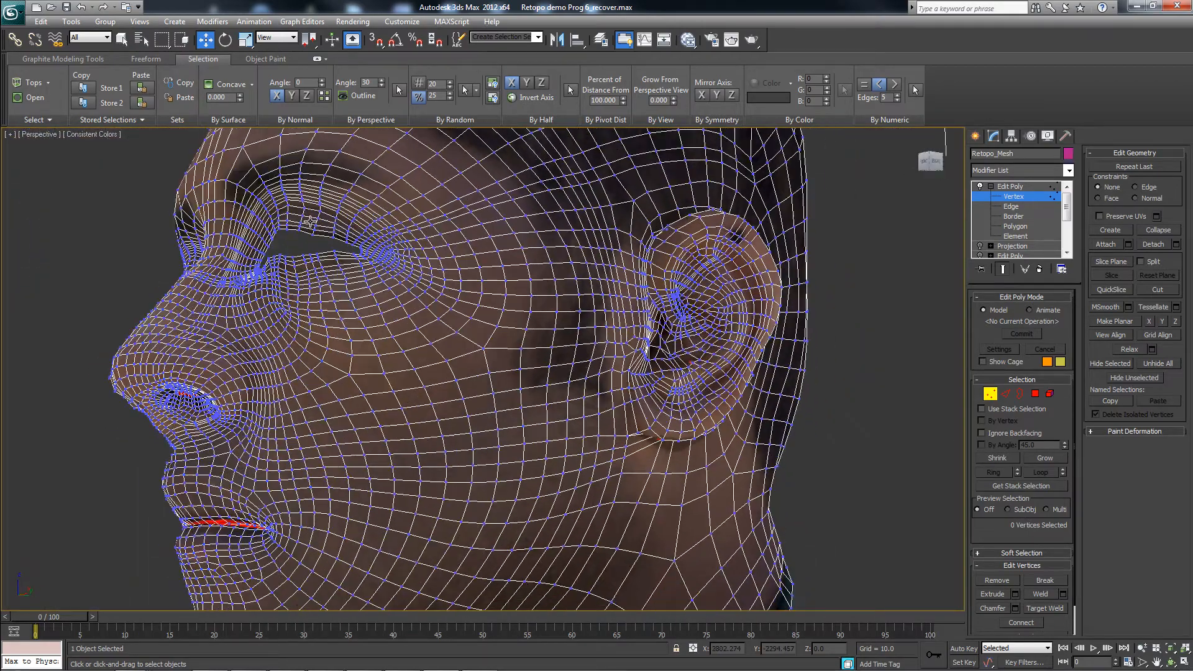
{"action": "middle_click_drag", "start_coordinate": [311, 222], "coordinate": [310, 221], "text": "alt"}
{"action": "key", "text": "4"}
{"action": "scroll", "coordinate": [310, 221], "scroll_direction": "up", "scroll_amount": 3}
{"action": "scroll", "coordinate": [310, 220], "scroll_direction": "up", "scroll_amount": 5}
{"action": "scroll", "coordinate": [310, 221], "scroll_direction": "down", "scroll_amount": 5}
{"action": "scroll", "coordinate": [310, 221], "scroll_direction": "up", "scroll_amount": 6}
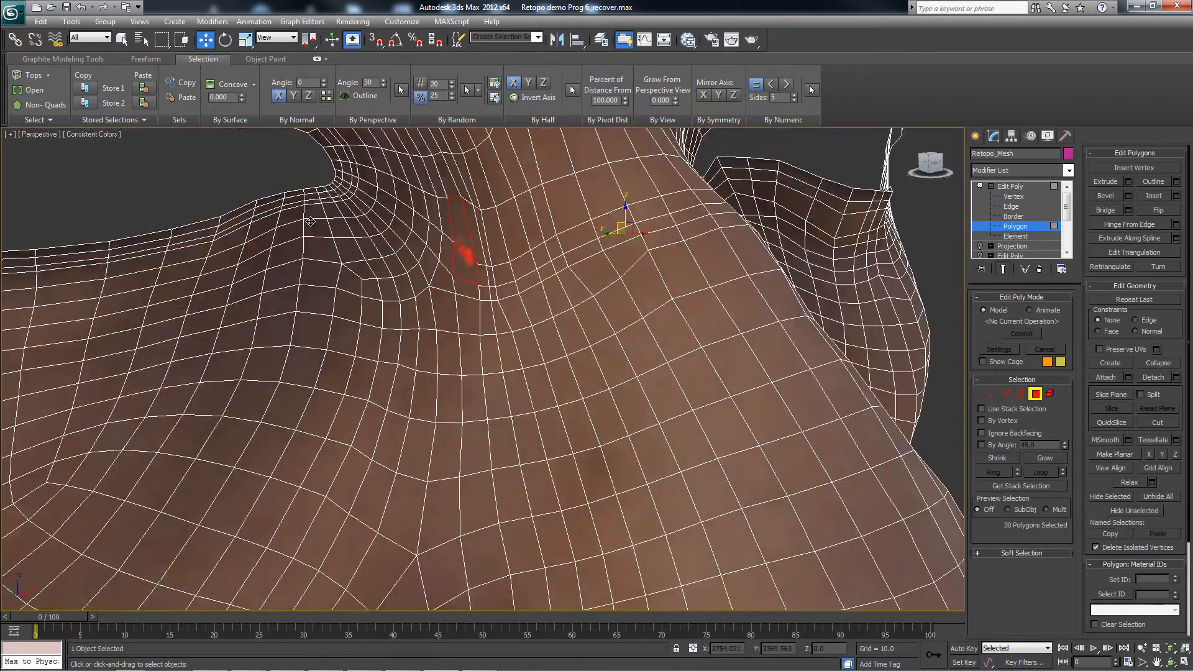
{"action": "scroll", "coordinate": [310, 222], "scroll_direction": "down", "scroll_amount": 4}
{"action": "scroll", "coordinate": [310, 222], "scroll_direction": "up", "scroll_amount": 7}
{"action": "key", "text": "1"}
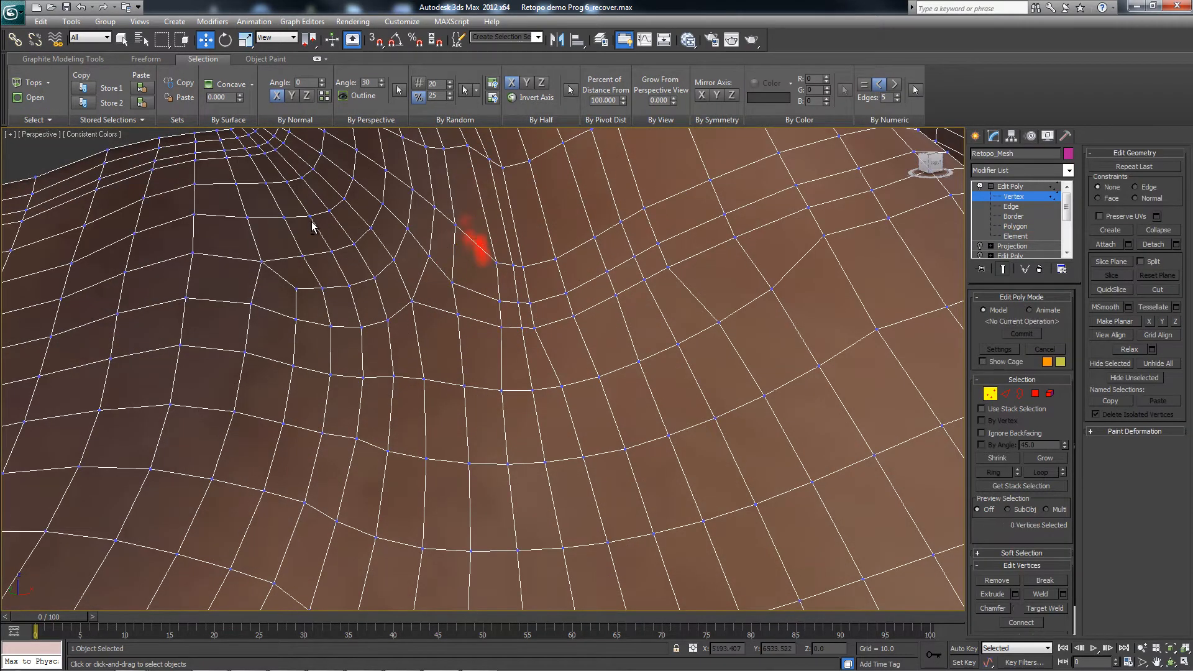
{"action": "scroll", "coordinate": [311, 221], "scroll_direction": "down", "scroll_amount": 4}
{"action": "middle_click_drag", "start_coordinate": [310, 221], "coordinate": [511, 140]}
{"action": "middle_click_drag", "start_coordinate": [310, 222], "coordinate": [407, 205], "text": "alt"}
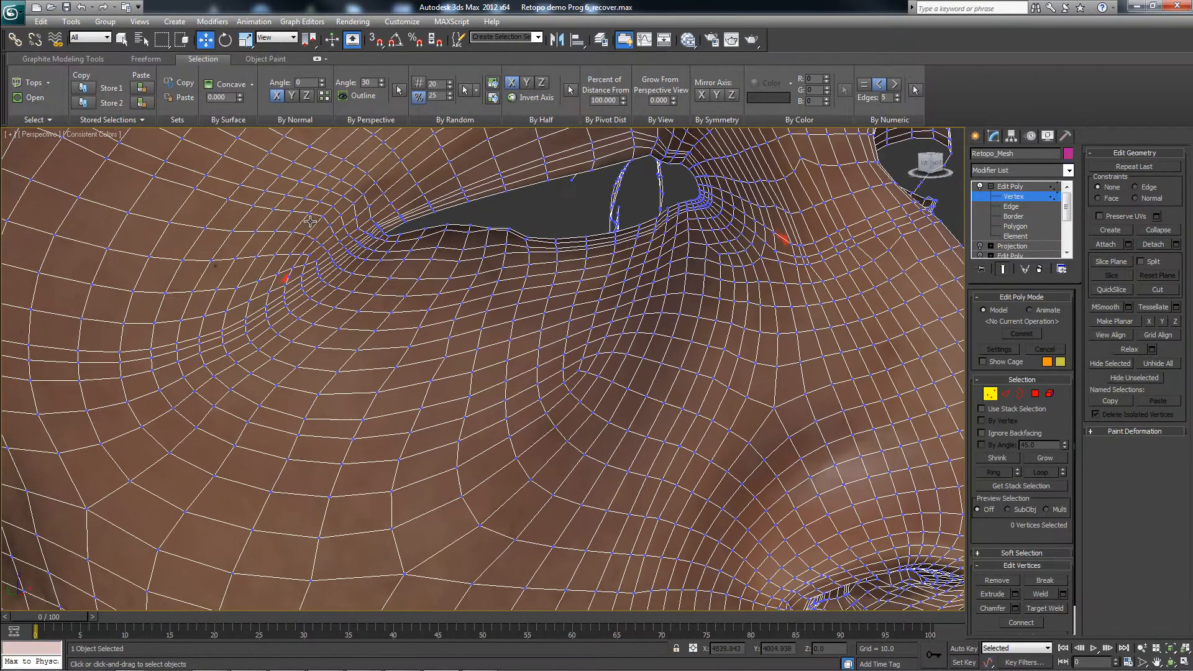
Inspect the extra vertex on the five-sided polygon at the outer eye corner, clear the selection, and save the scene.
{"action": "key", "text": "4"}
{"action": "middle_click_drag", "start_coordinate": [310, 222], "coordinate": [330, 241], "text": "alt"}
{"action": "scroll", "coordinate": [311, 221], "scroll_direction": "up", "scroll_amount": 5}
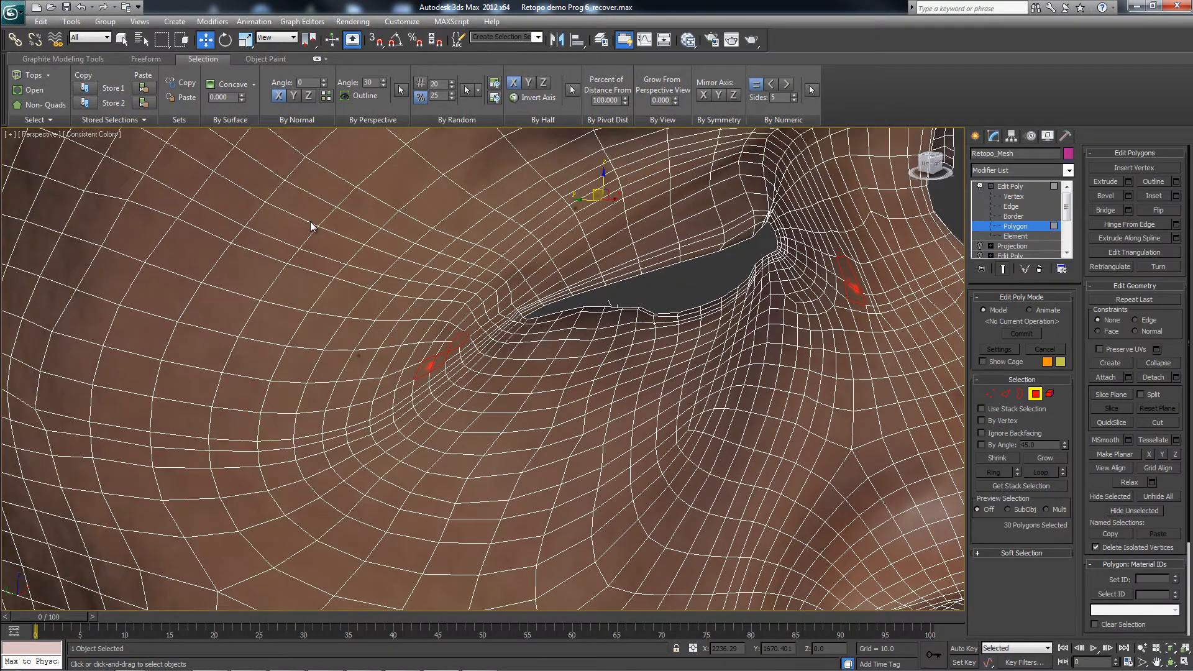
{"action": "key", "text": "1"}
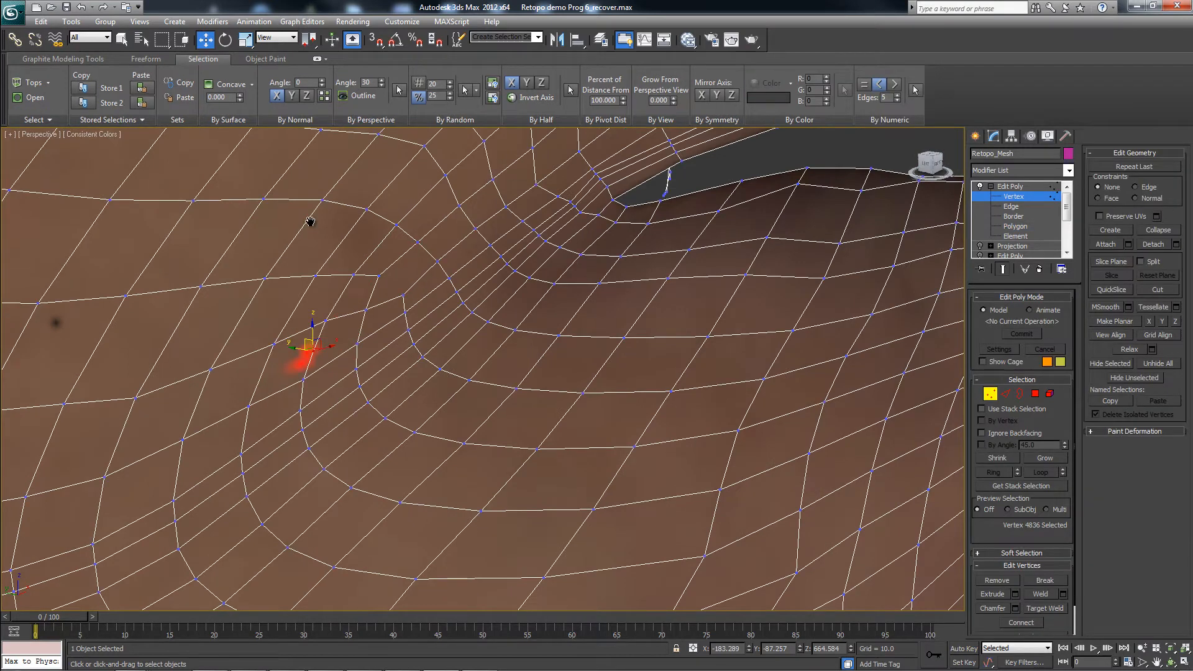
{"action": "left_click", "coordinate": [310, 222]}
{"action": "middle_click_drag", "start_coordinate": [311, 221], "coordinate": [339, 217]}
{"action": "scroll", "coordinate": [310, 221], "scroll_direction": "down", "scroll_amount": 3}
{"action": "scroll", "coordinate": [310, 227], "scroll_direction": "up", "scroll_amount": 3}
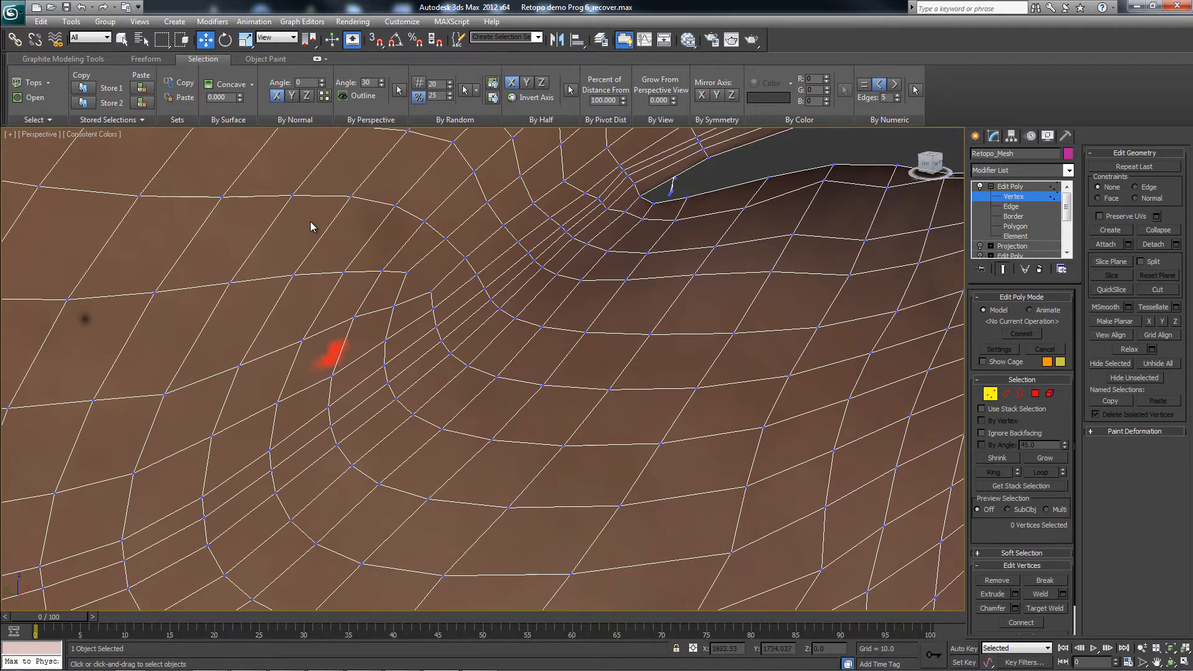
{"action": "key", "text": "ctrl+s"}
Examine the side of the face and the red-marked areas inside the ear for further problem vertices.
{"action": "scroll", "coordinate": [312, 226], "scroll_direction": "down", "scroll_amount": 3}
{"action": "scroll", "coordinate": [311, 227], "scroll_direction": "down", "scroll_amount": 5}
{"action": "scroll", "coordinate": [311, 226], "scroll_direction": "up", "scroll_amount": 5}
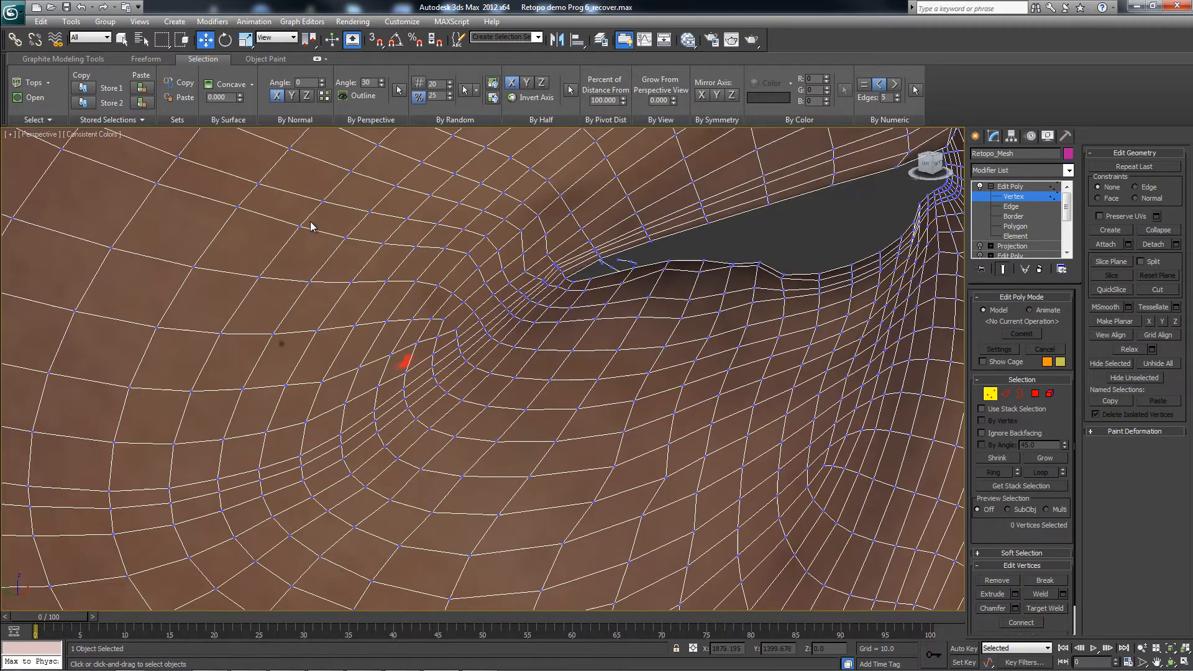
{"action": "scroll", "coordinate": [311, 224], "scroll_direction": "down", "scroll_amount": 5}
{"action": "scroll", "coordinate": [311, 221], "scroll_direction": "up", "scroll_amount": 2}
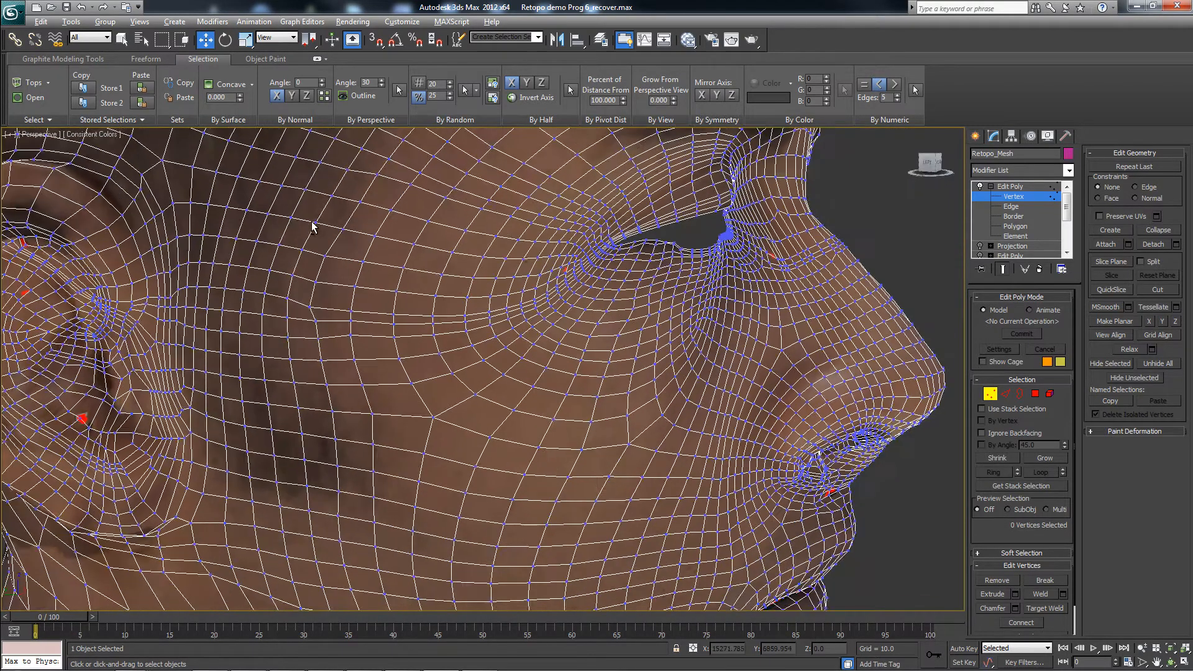
{"action": "scroll", "coordinate": [311, 223], "scroll_direction": "down", "scroll_amount": 3}
{"action": "scroll", "coordinate": [313, 226], "scroll_direction": "up", "scroll_amount": 5}
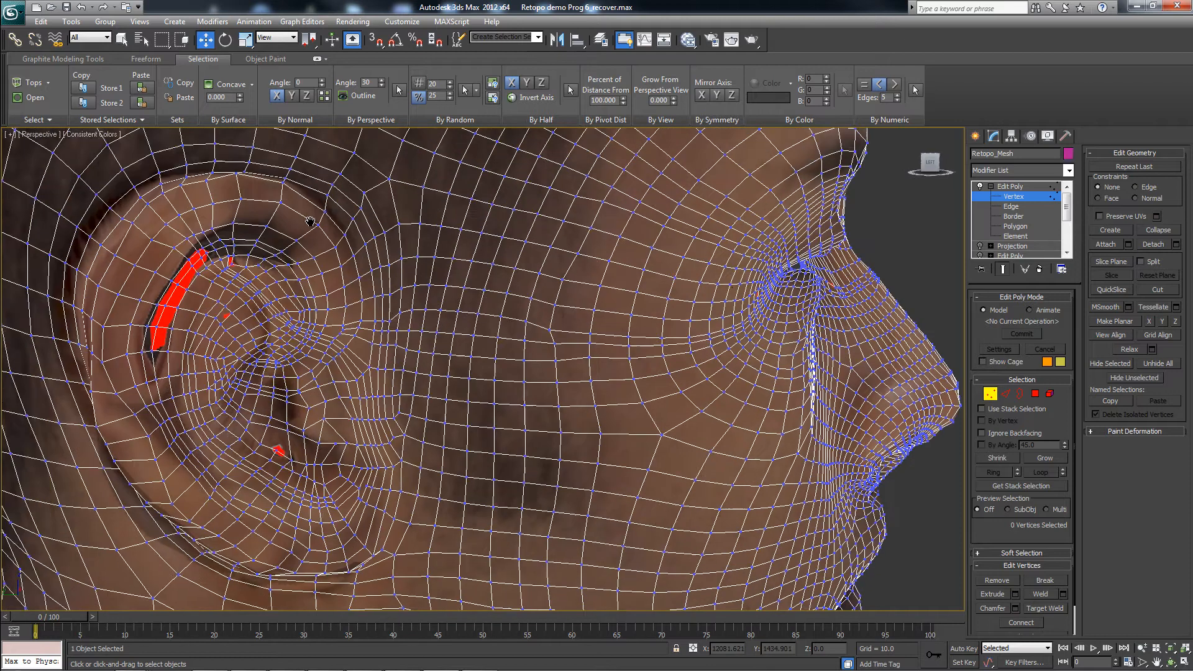
{"action": "scroll", "coordinate": [310, 227], "scroll_direction": "up", "scroll_amount": 5}
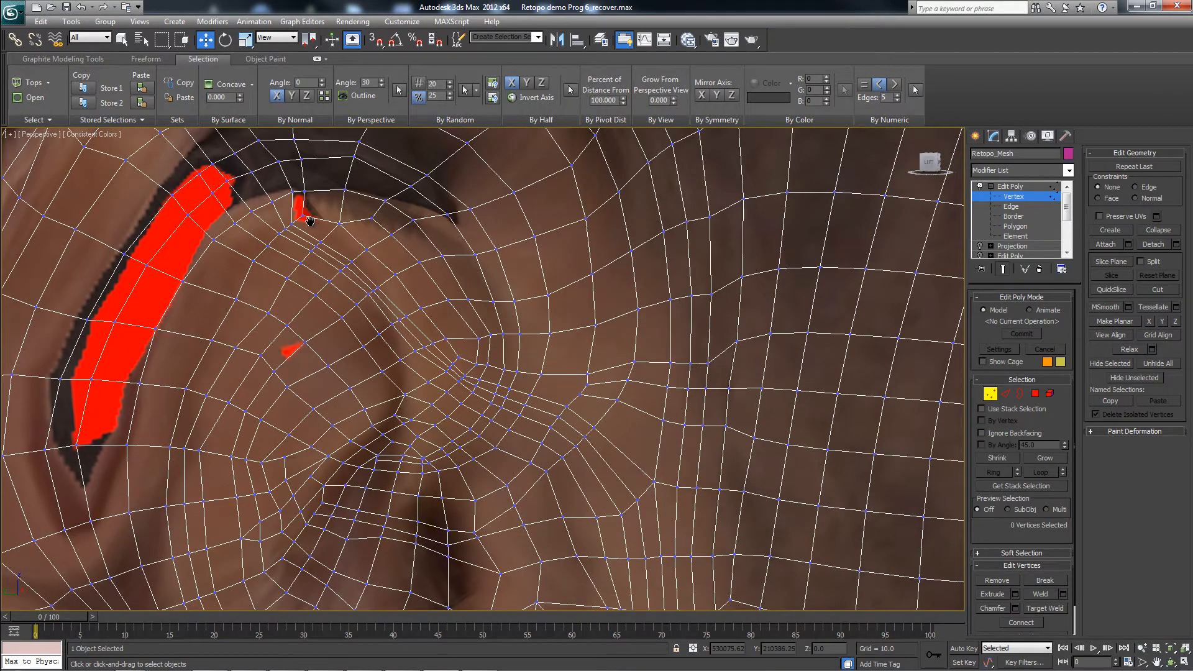
Check the extra vertex on the five-sided polygon in the middle of the inner ear, and clear the selection.
{"action": "key", "text": "4"}
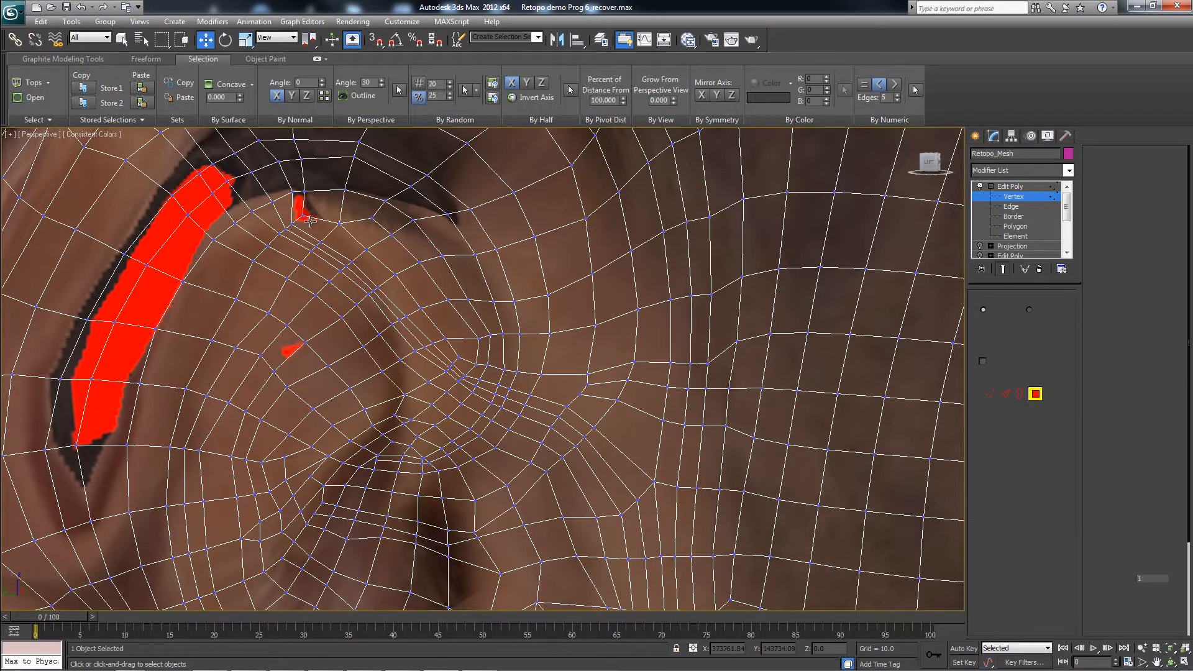
{"action": "scroll", "coordinate": [310, 222], "scroll_direction": "up", "scroll_amount": 4}
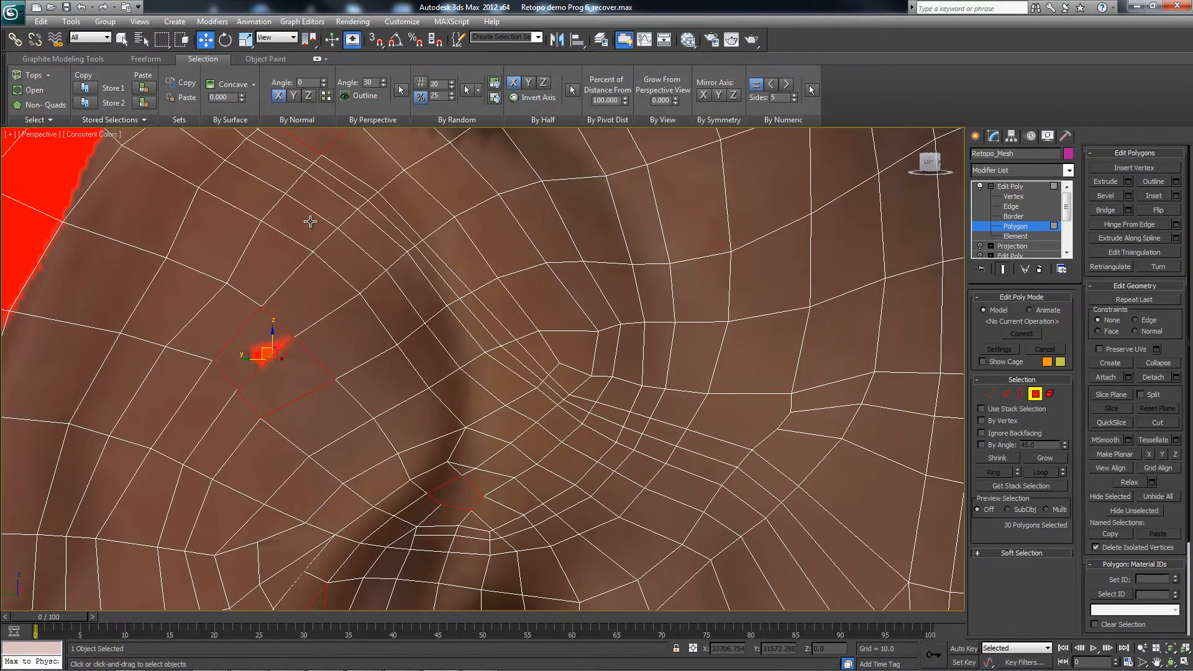
{"action": "key", "text": "1"}
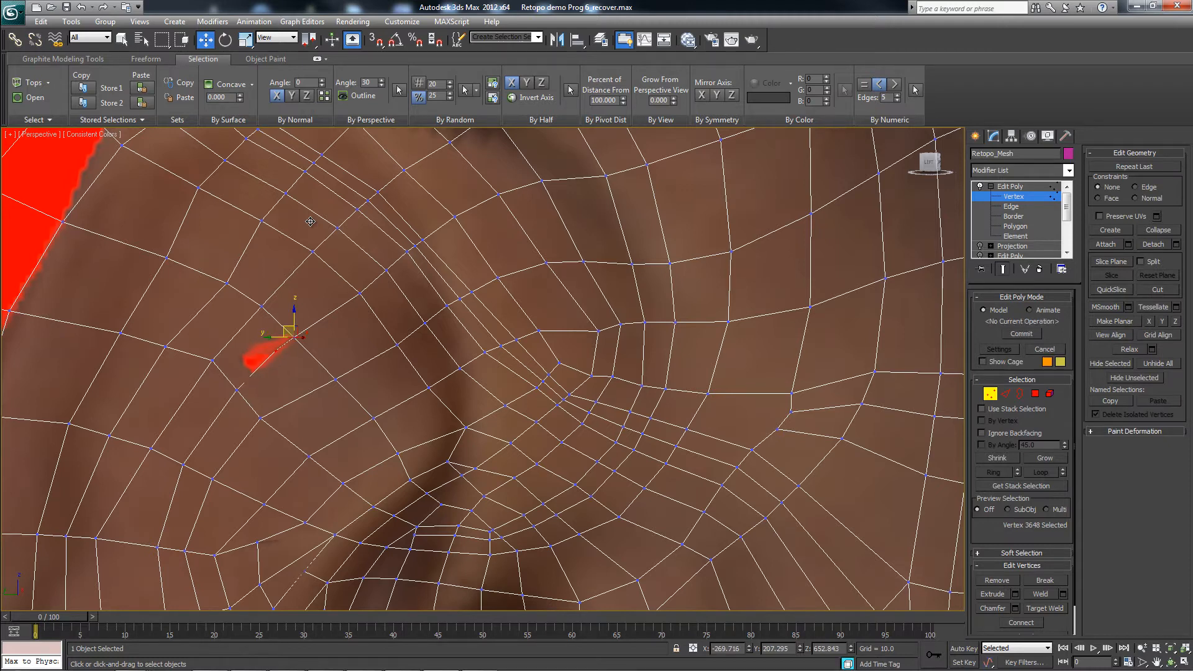
{"action": "left_click", "coordinate": [311, 224]}
{"action": "scroll", "coordinate": [311, 221], "scroll_direction": "down", "scroll_amount": 5}
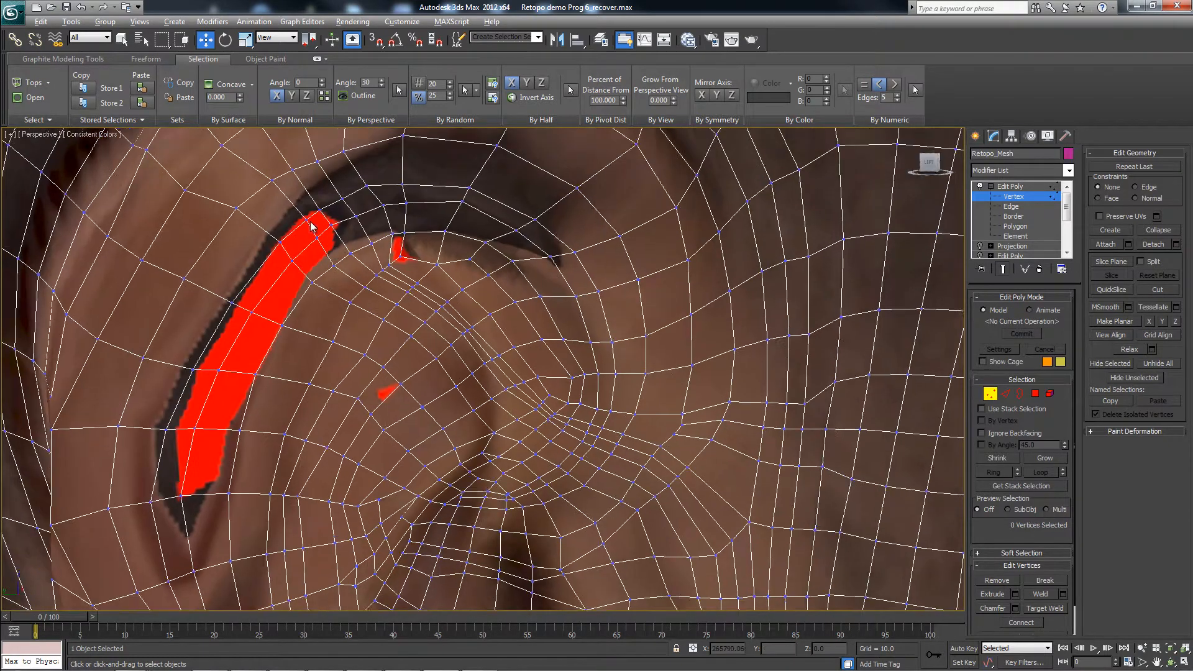
Check the extra vertex on the red-marked polygon under the upper ear fold, and return to the five-sided polygon selection.
{"action": "key", "text": "4"}
{"action": "scroll", "coordinate": [310, 221], "scroll_direction": "up", "scroll_amount": 3}
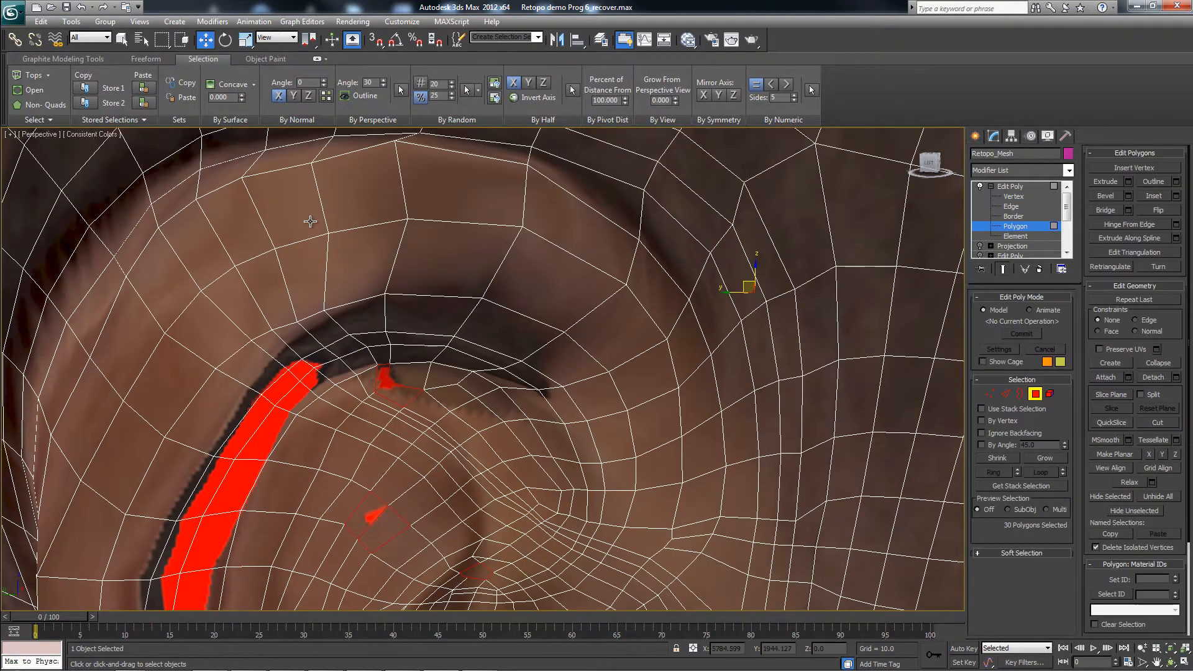
{"action": "scroll", "coordinate": [310, 221], "scroll_direction": "up", "scroll_amount": 4}
{"action": "scroll", "coordinate": [310, 222], "scroll_direction": "up", "scroll_amount": 3}
{"action": "scroll", "coordinate": [311, 222], "scroll_direction": "down", "scroll_amount": 4}
{"action": "key", "text": "1"}
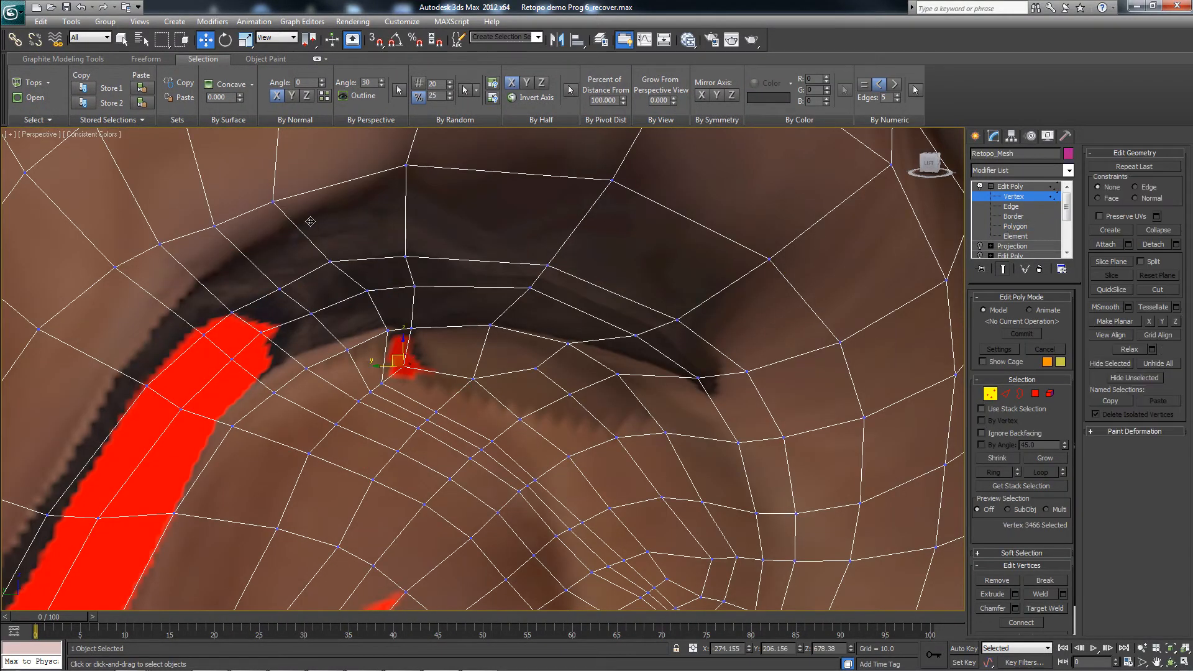
{"action": "left_click", "coordinate": [311, 221]}
{"action": "middle_click_drag", "start_coordinate": [310, 221], "coordinate": [315, 167]}
{"action": "scroll", "coordinate": [310, 221], "scroll_direction": "down", "scroll_amount": 6}
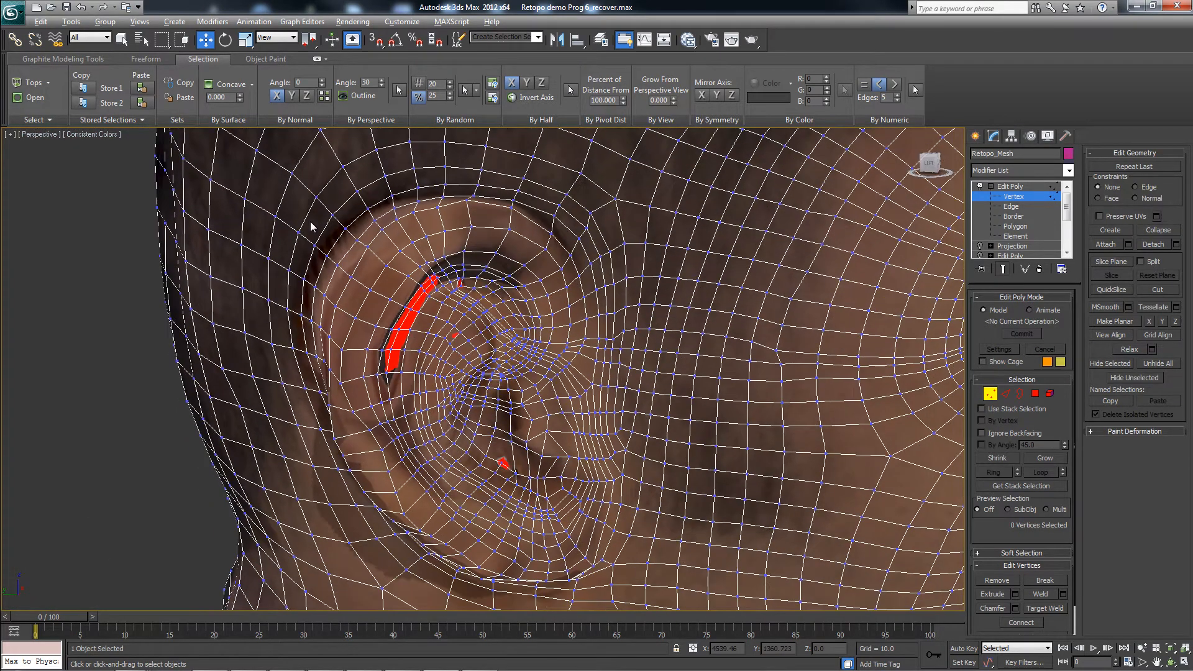
{"action": "key", "text": "4"}
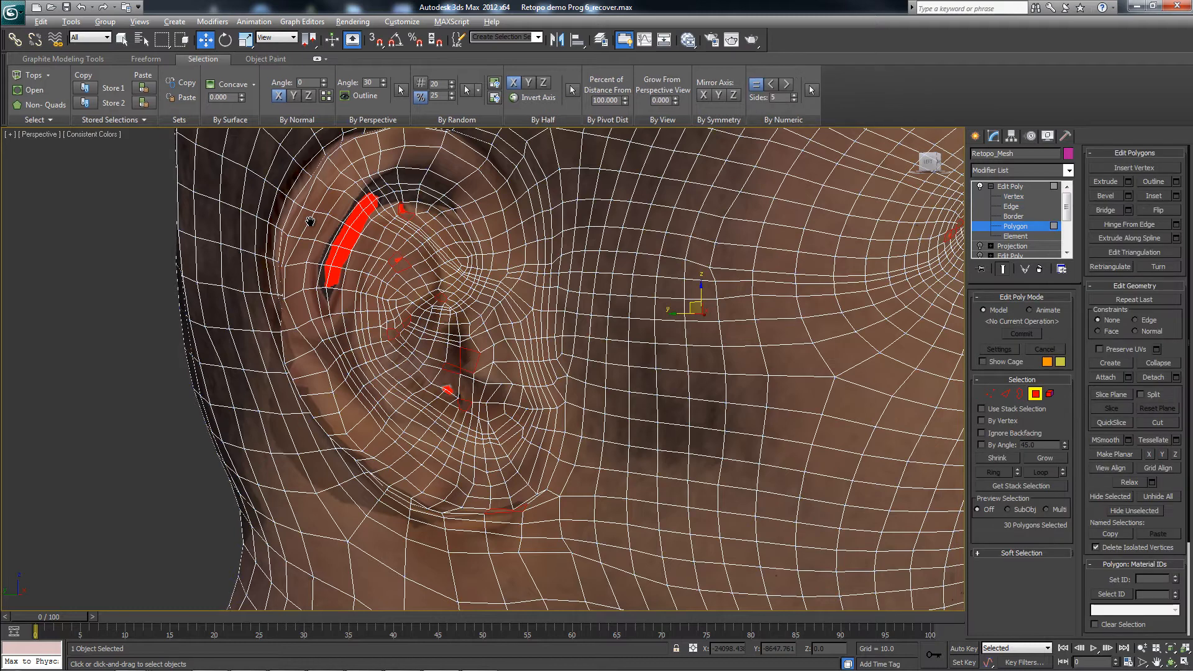
Display the head in wireframe and select the red-marked five-sided polygon near the corner of the mouth interior.
{"action": "scroll", "coordinate": [310, 222], "scroll_direction": "up", "scroll_amount": 2}
{"action": "middle_click_drag", "start_coordinate": [310, 221], "coordinate": [313, 150]}
{"action": "scroll", "coordinate": [310, 222], "scroll_direction": "down", "scroll_amount": 1}
{"action": "mouse_move", "coordinate": [310, 222]}
{"action": "middle_mouse_down", "text": "alt"}
{"action": "mouse_move", "coordinate": [323, 268]}
{"action": "mouse_move", "coordinate": [373, 230]}
{"action": "mouse_move", "coordinate": [367, 211]}
{"action": "mouse_move", "coordinate": [310, 221]}
{"action": "middle_mouse_up", "text": "alt"}
{"action": "scroll", "coordinate": [310, 221], "scroll_direction": "down", "scroll_amount": 4}
{"action": "key", "text": "F3"}
{"action": "scroll", "coordinate": [310, 221], "scroll_direction": "up", "scroll_amount": 8}
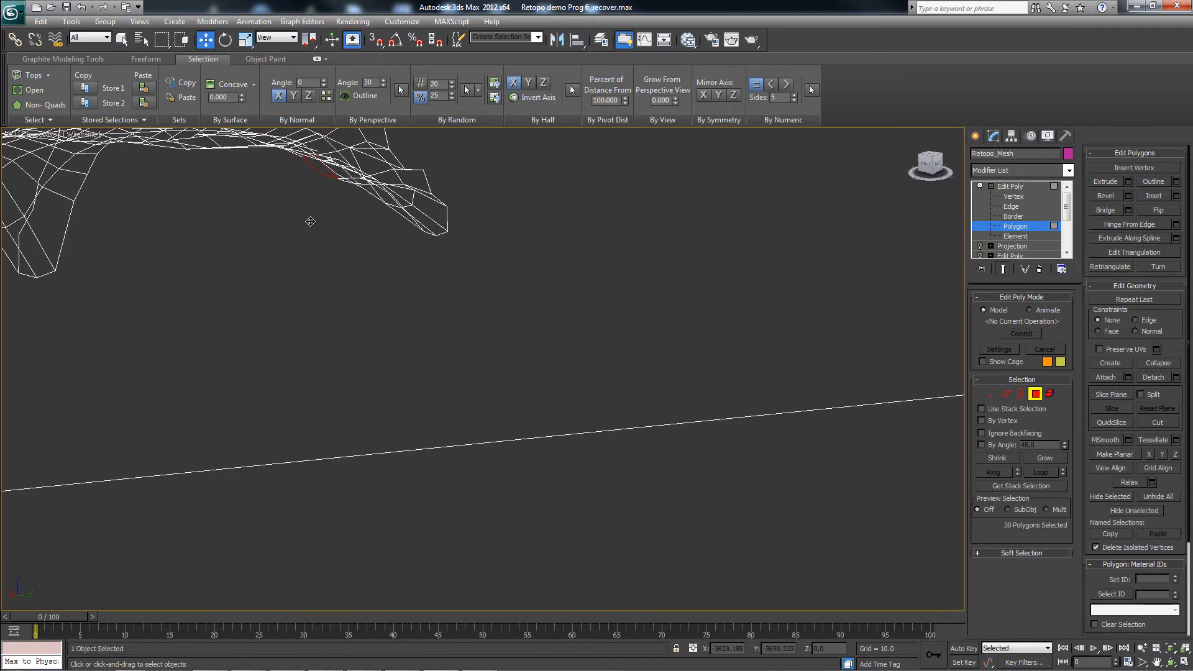
{"action": "left_click", "coordinate": [310, 221]}
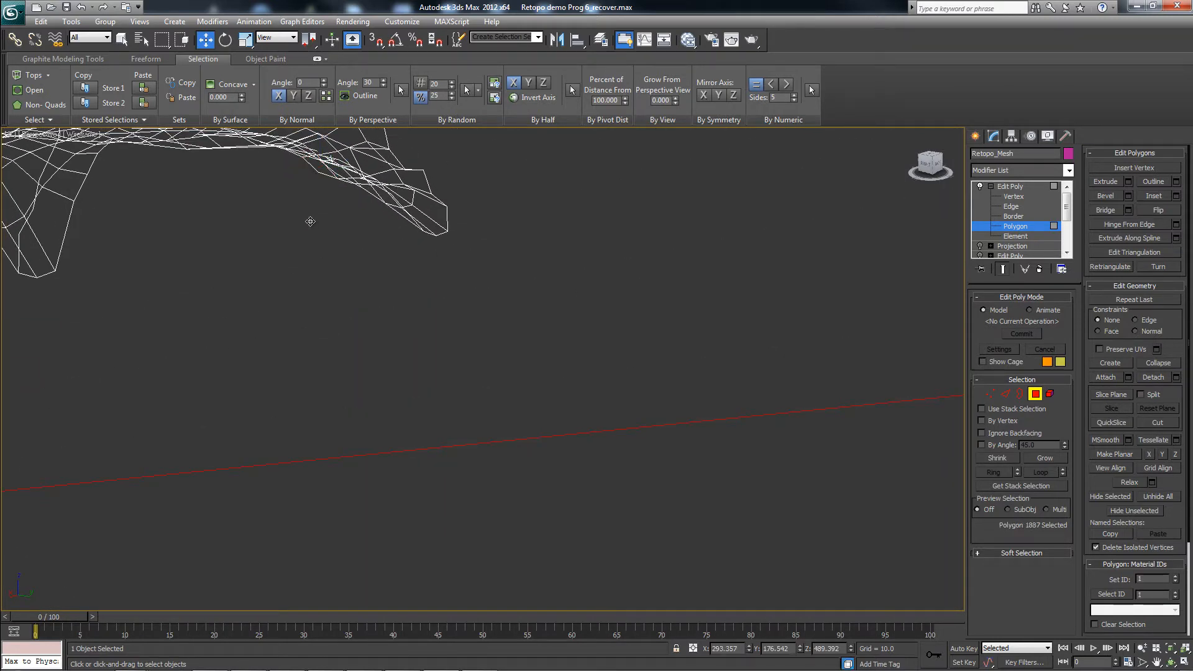
{"action": "left_click", "coordinate": [310, 221]}
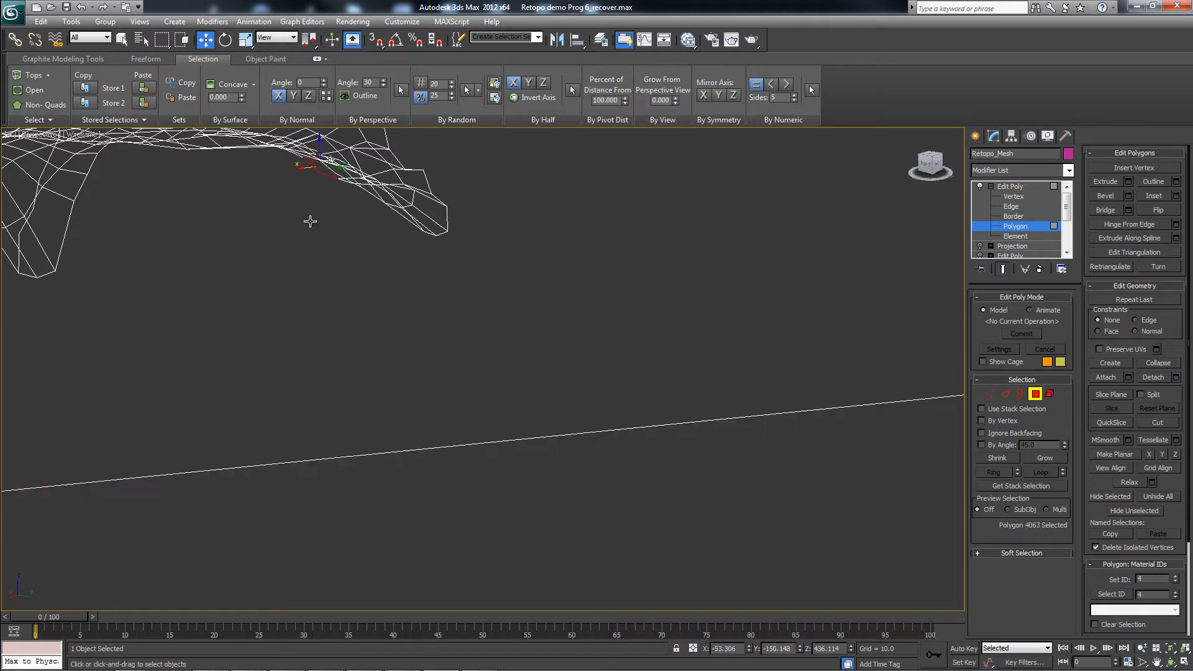
{"action": "key", "text": "z"}
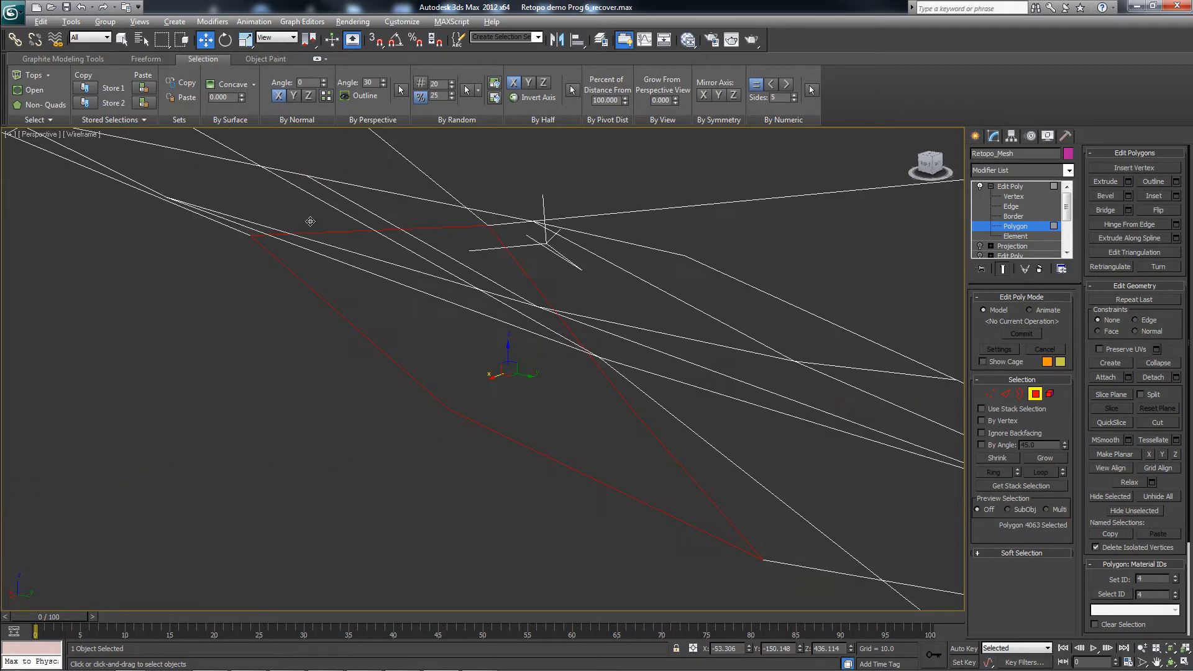
Examine the selected mouth-interior polygon up close and against the surrounding mesh to find its extra vertex.
{"action": "key", "text": "shift+z"}
{"action": "key", "text": "shift+z"}
{"action": "key", "text": "shift+z"}
{"action": "key", "text": "shift+z"}
{"action": "key", "text": "shift+z"}
{"action": "key", "text": "shift+z"}
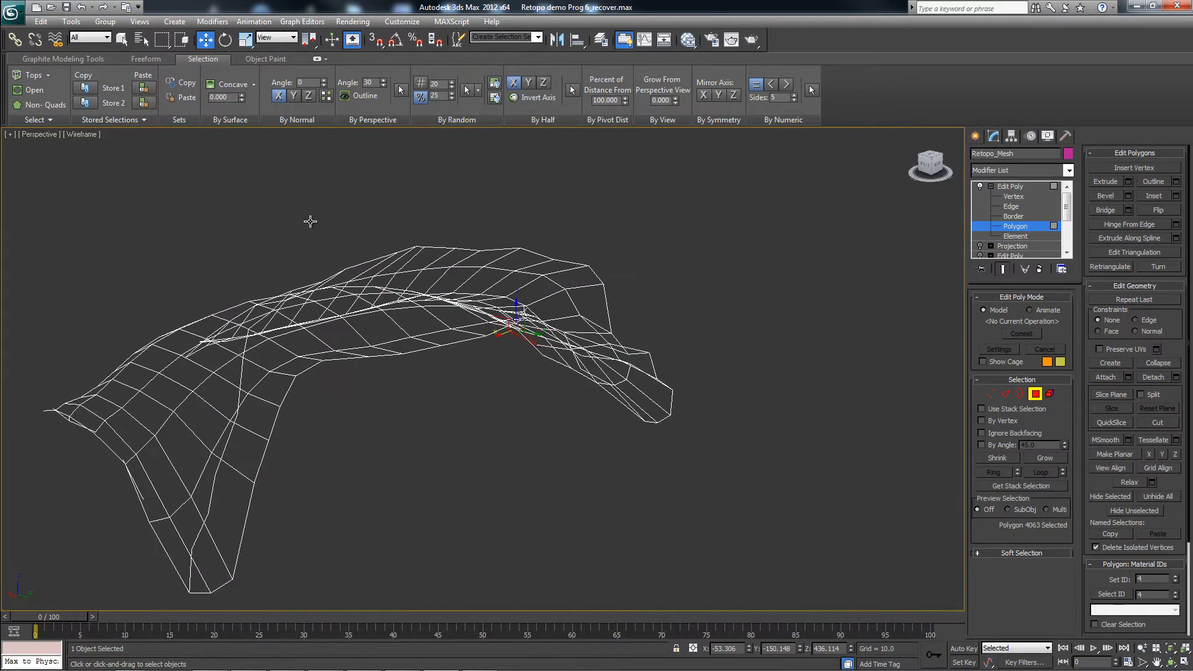
{"action": "key", "text": "shift+z"}
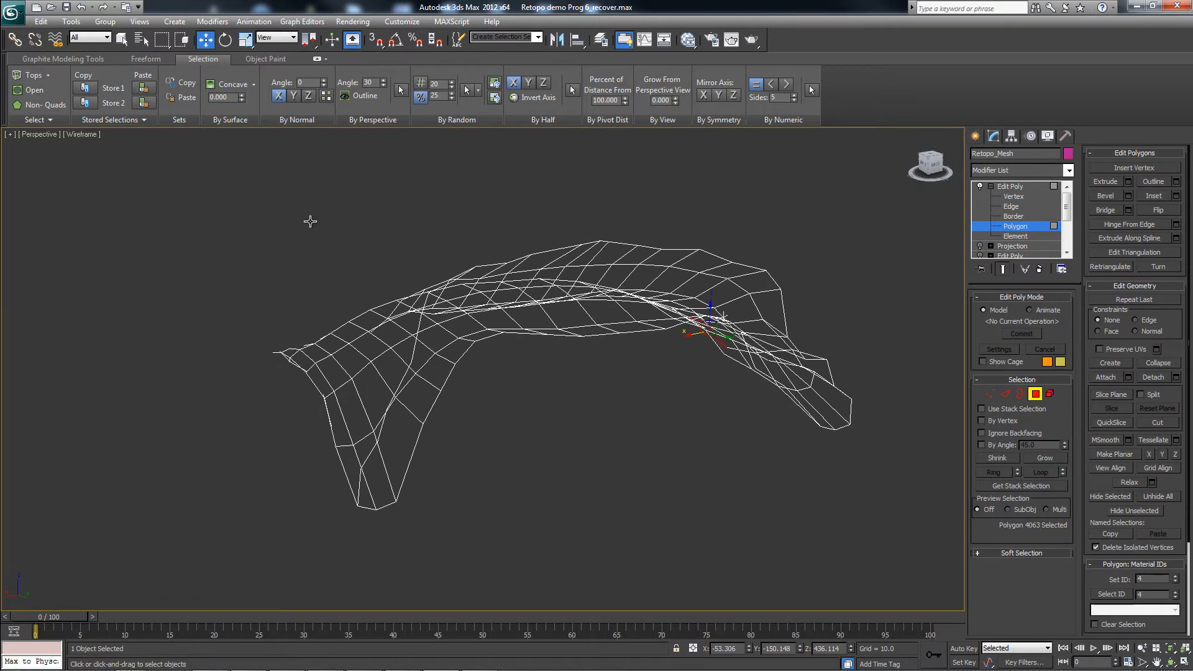
{"action": "key", "text": "z"}
{"action": "key", "text": "alt"}
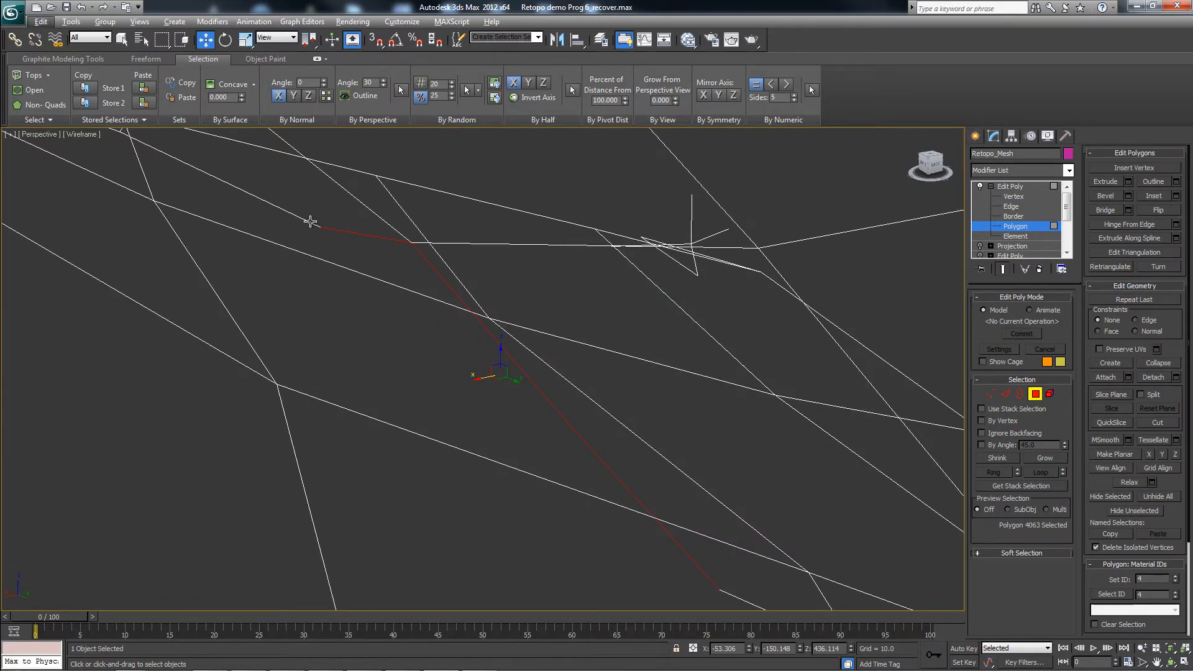
{"action": "scroll", "coordinate": [310, 222], "scroll_direction": "down", "scroll_amount": 10}
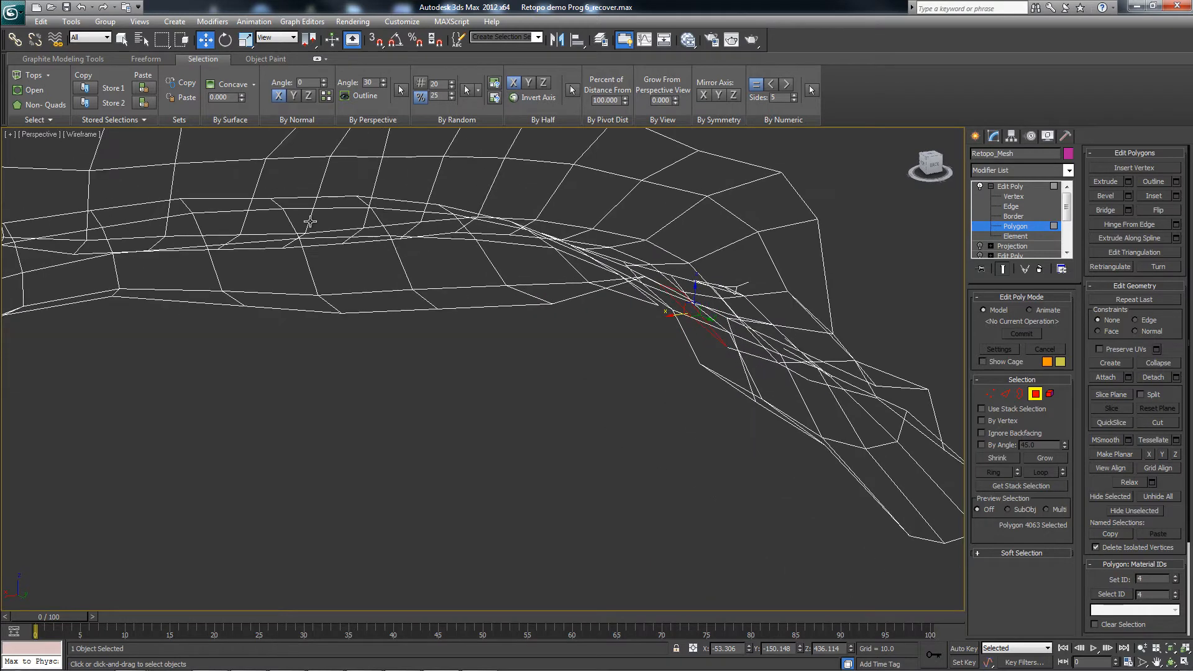
{"action": "middle_click_drag", "start_coordinate": [310, 221], "coordinate": [310, 221], "text": "alt"}
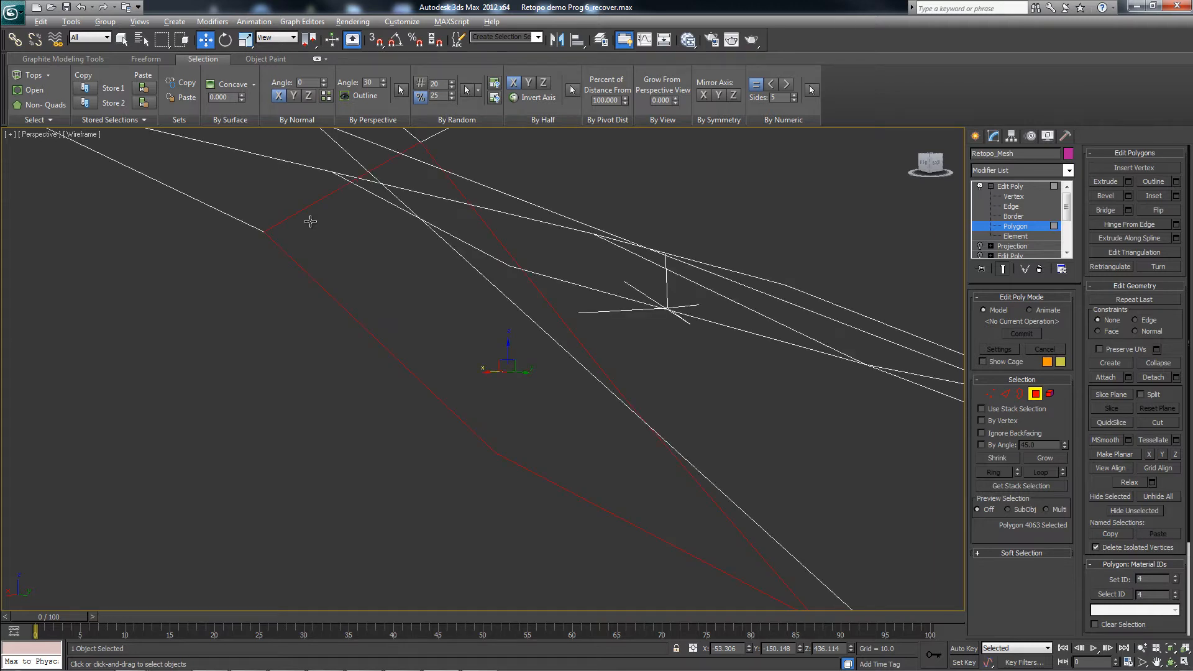
Compare the mouth corner in shaded and wireframe display from several angles to trace the problem polygon's edges.
{"action": "scroll", "coordinate": [310, 221], "scroll_direction": "down", "scroll_amount": 10}
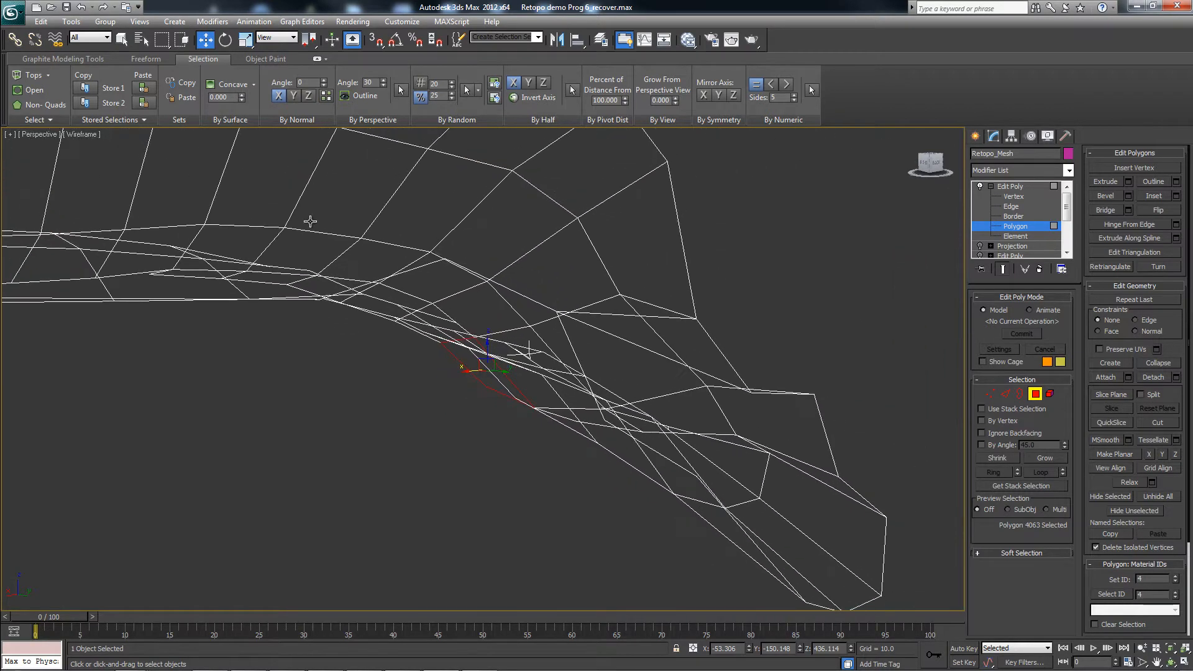
{"action": "key", "text": "F3"}
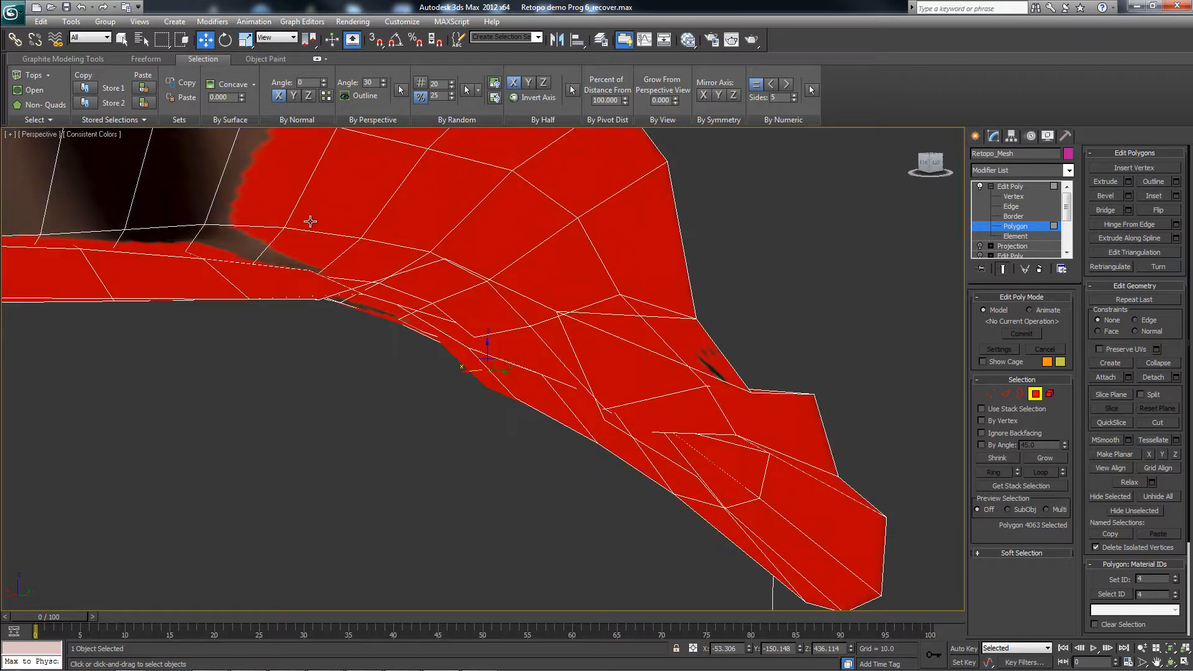
{"action": "key", "text": "F3"}
{"action": "middle_click_drag", "start_coordinate": [310, 221], "coordinate": [310, 221], "text": "alt"}
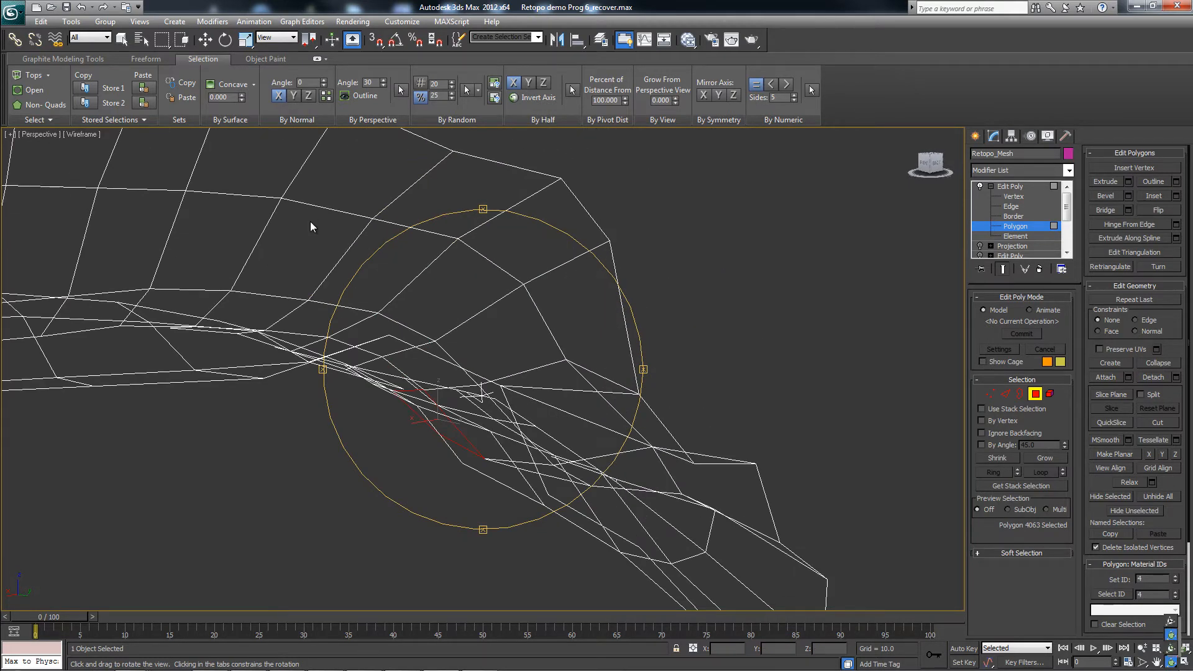
{"action": "left_click_drag", "start_coordinate": [310, 221], "coordinate": [310, 222]}
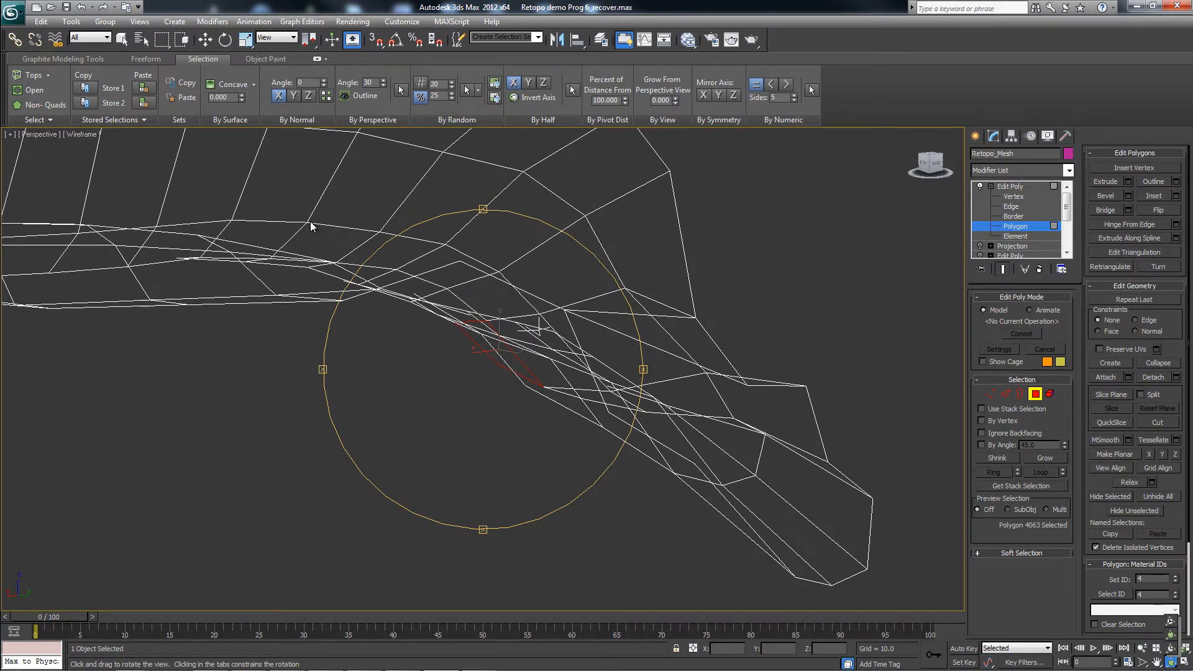
{"action": "left_click_drag", "start_coordinate": [310, 221], "coordinate": [310, 221]}
{"action": "key", "text": "F3"}
{"action": "key", "text": "F3"}
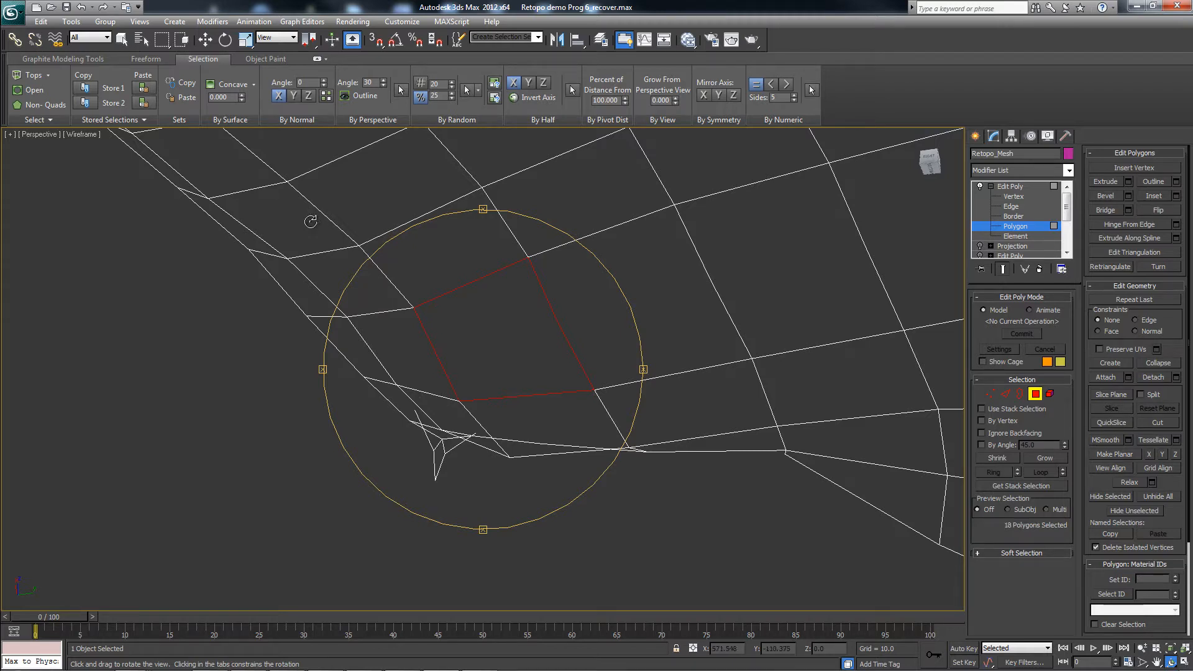
Check the vertices around the red-marked polygon in vertex mode, and bring the whole head back into view.
{"action": "key", "text": "w"}
{"action": "key", "text": "1"}
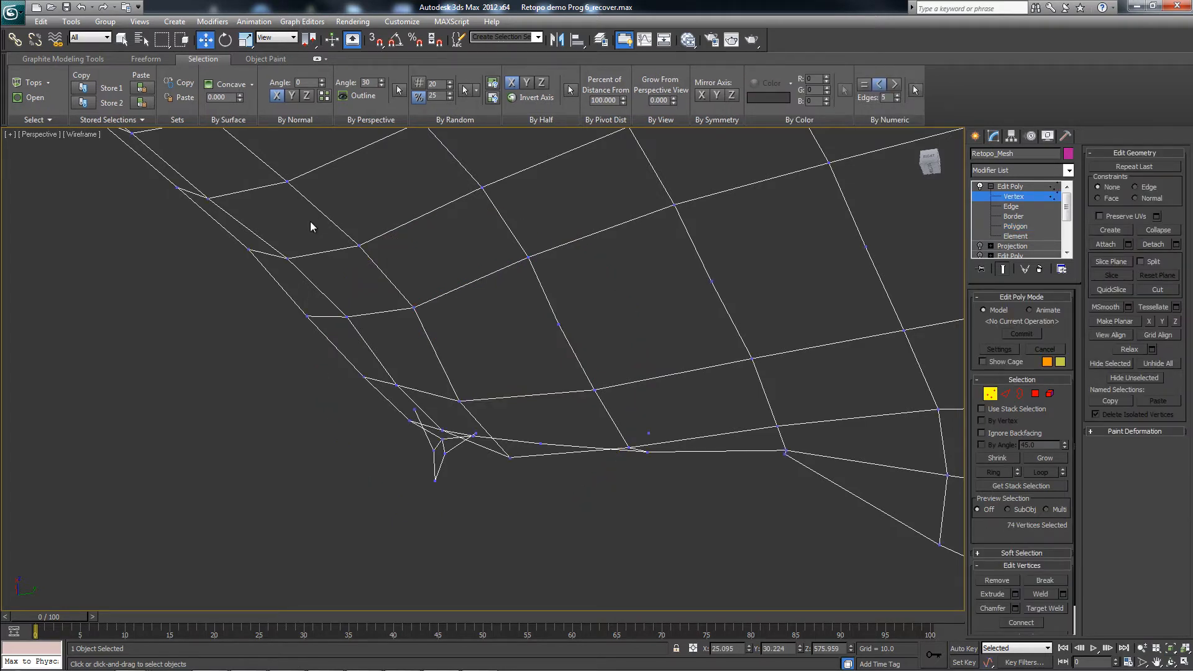
{"action": "scroll", "coordinate": [311, 227], "scroll_direction": "up", "scroll_amount": 5}
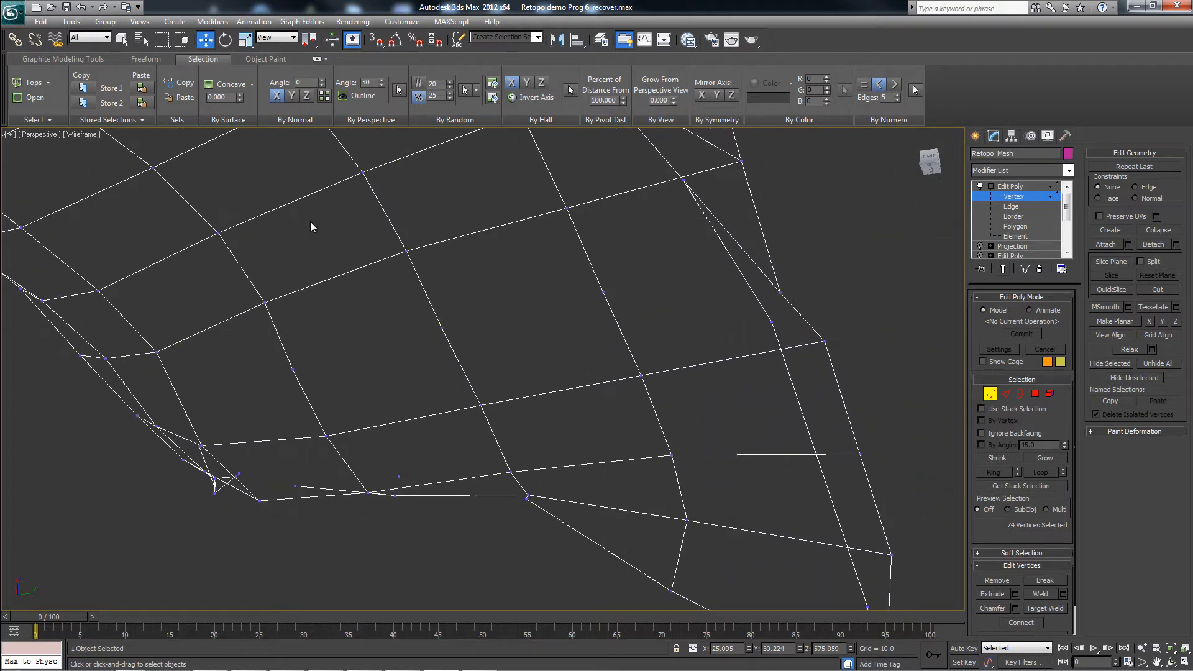
{"action": "key", "text": "ctrl+z"}
{"action": "middle_click_drag", "start_coordinate": [311, 227], "coordinate": [312, 227], "text": "alt"}
{"action": "left_click", "coordinate": [311, 227]}
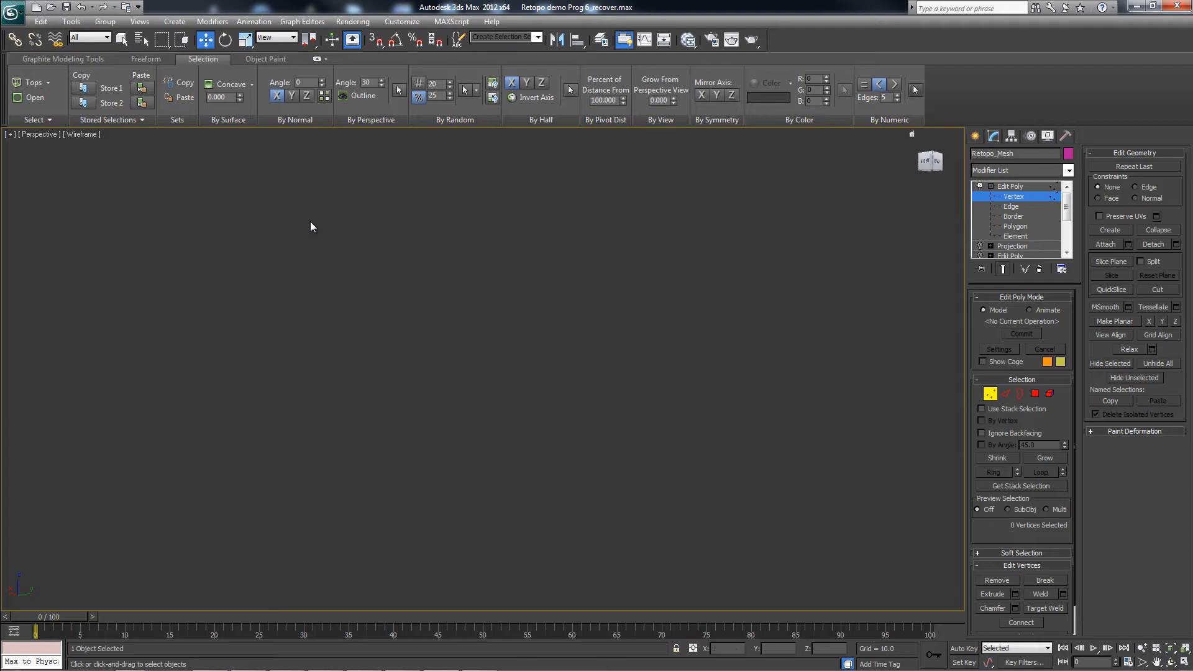
{"action": "middle_click_drag", "start_coordinate": [312, 227], "coordinate": [312, 227], "text": "alt"}
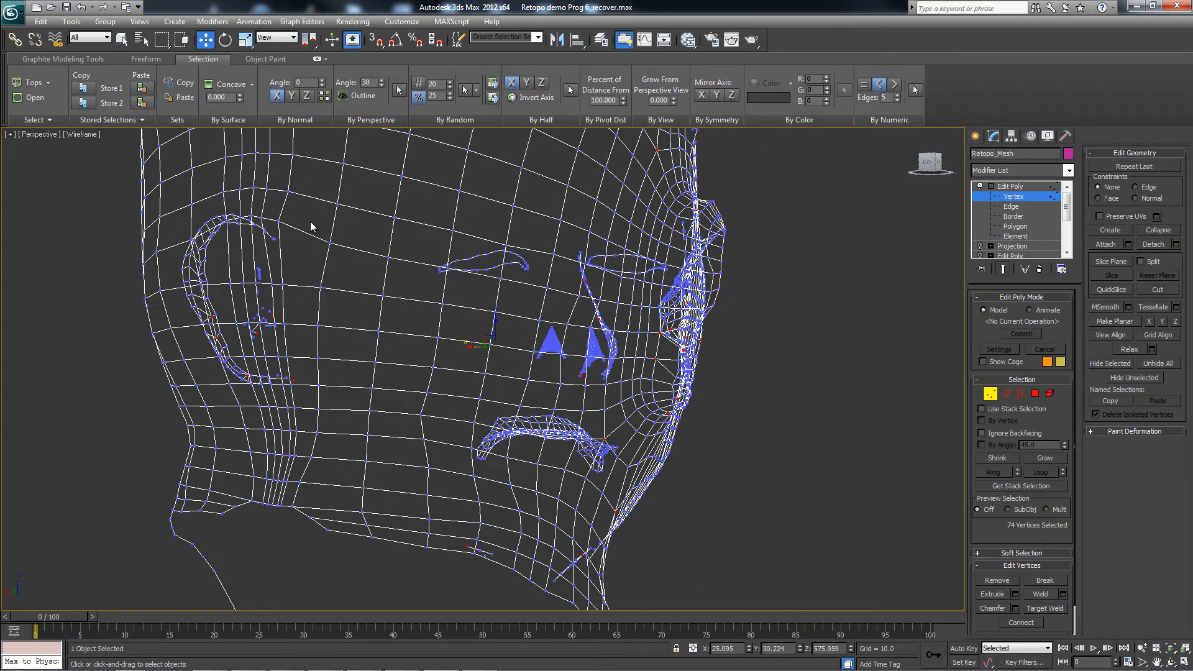
Return to polygon mode and select only the five-sided polygon on the outer edge of the mouth interior's corner.
{"action": "key", "text": "4"}
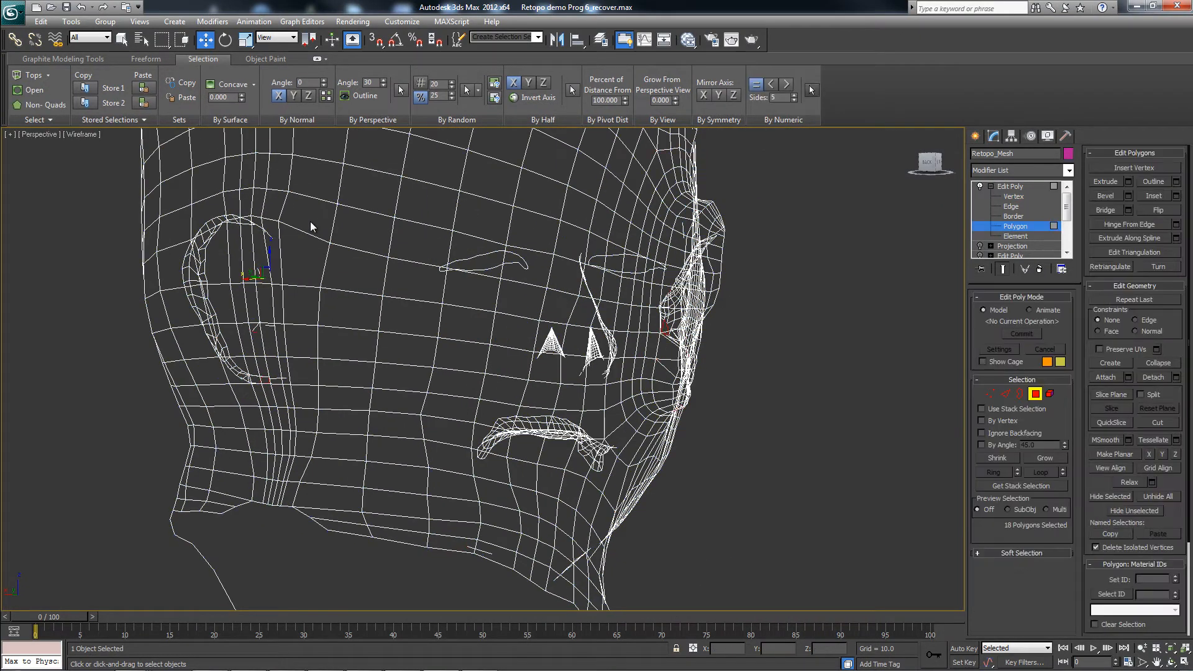
{"action": "middle_click_drag", "start_coordinate": [311, 226], "coordinate": [310, 221], "text": "alt"}
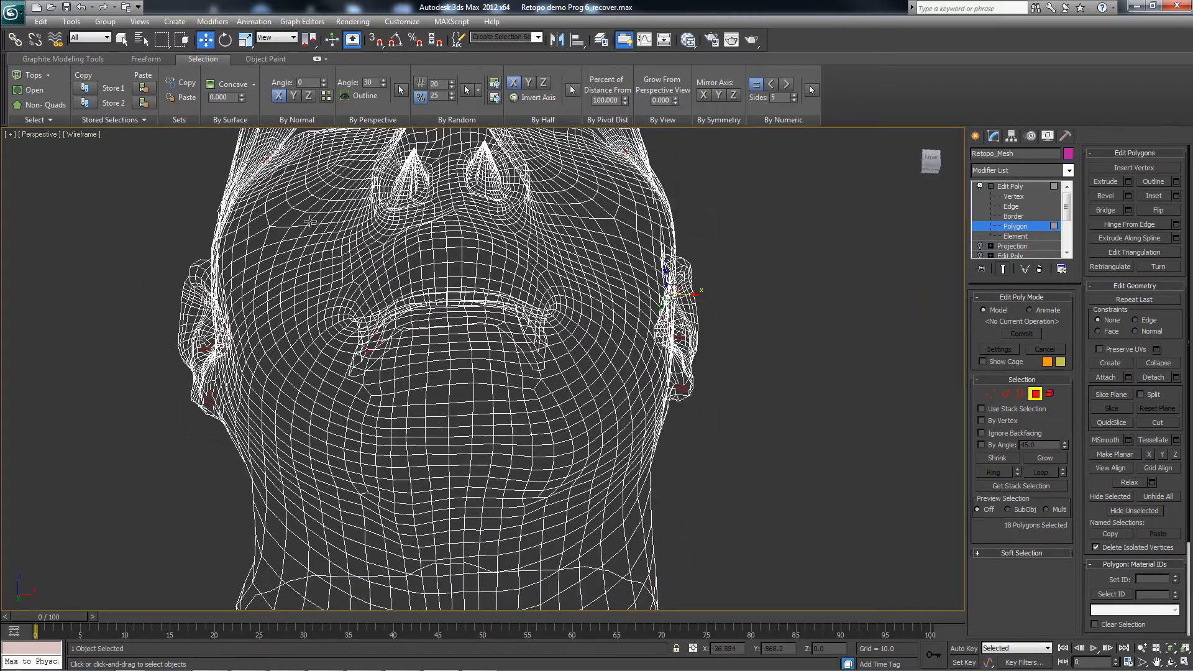
{"action": "scroll", "coordinate": [310, 222], "scroll_direction": "up", "scroll_amount": 10}
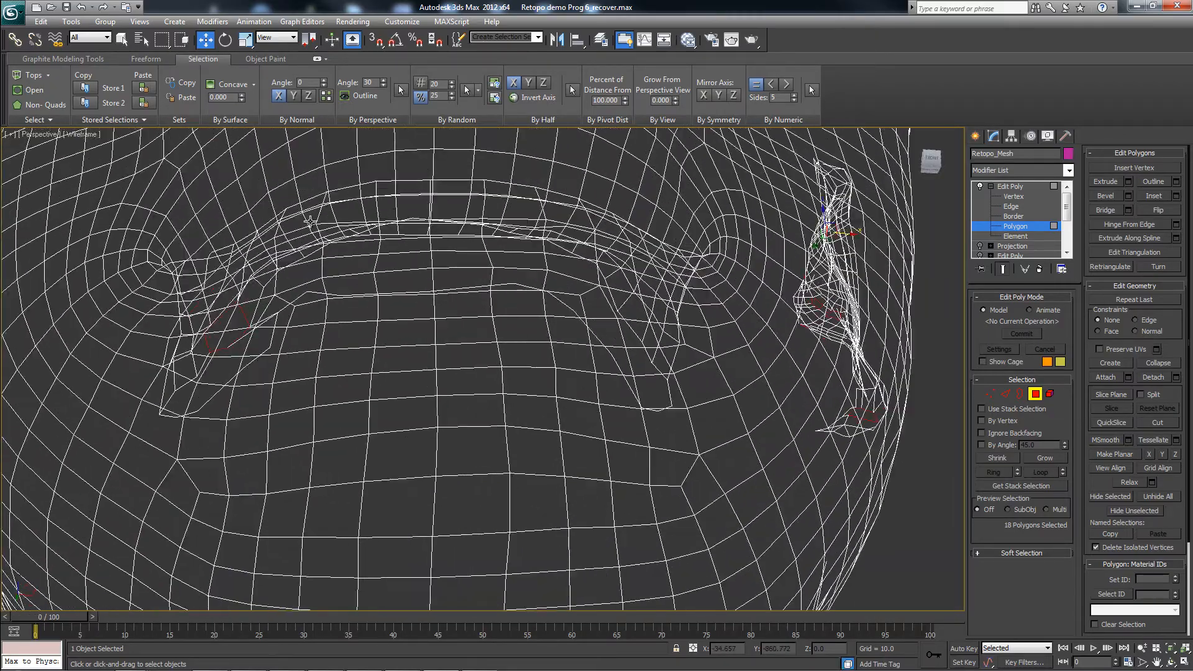
{"action": "middle_click_drag", "start_coordinate": [310, 222], "coordinate": [310, 221], "text": "alt"}
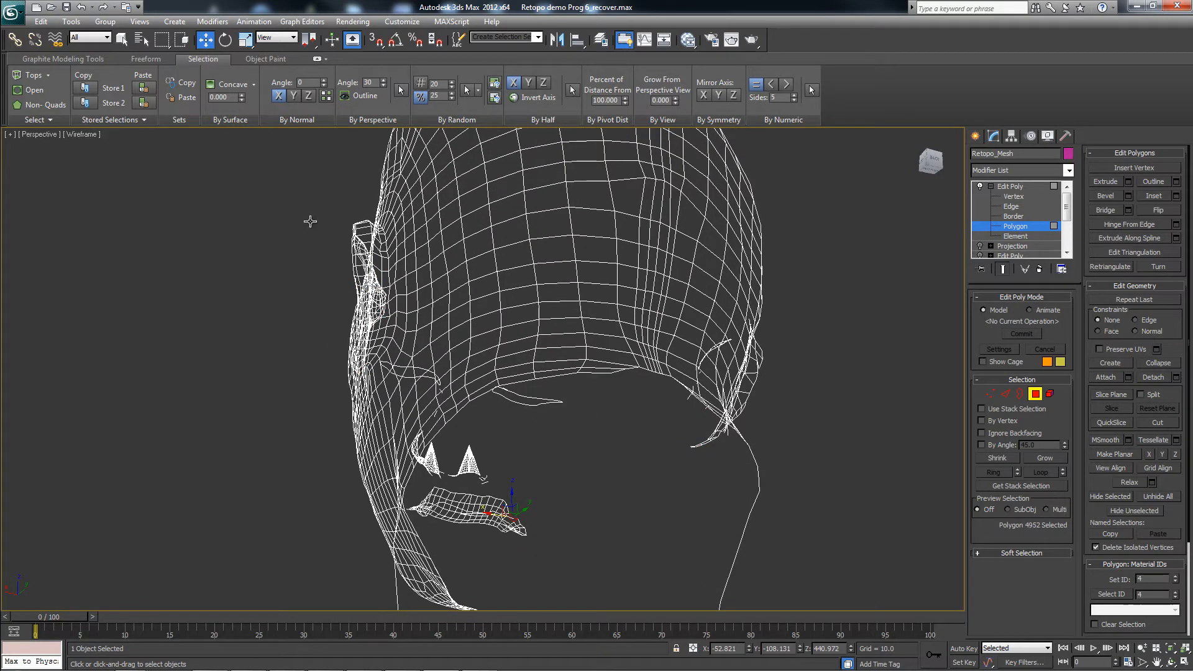
{"action": "middle_click_drag", "start_coordinate": [310, 221], "coordinate": [310, 221], "text": "alt"}
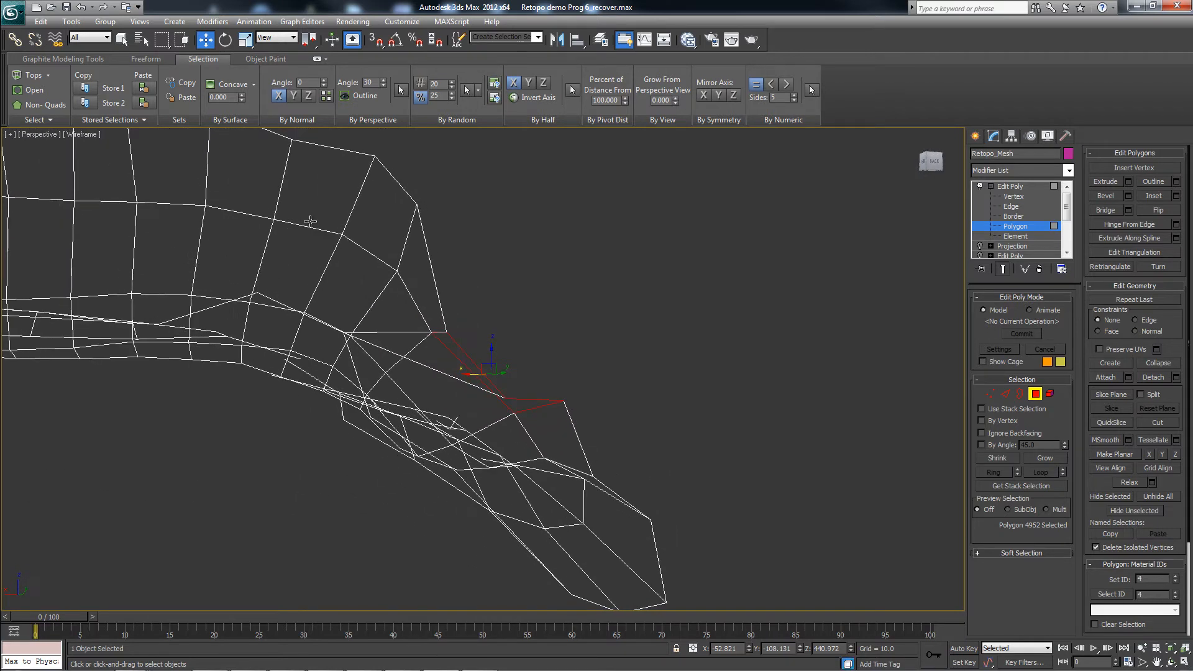
Move the polygon's two neighbouring vertices outward from the mouth interior so the short edge between them is exposed.
{"action": "key", "text": "1"}
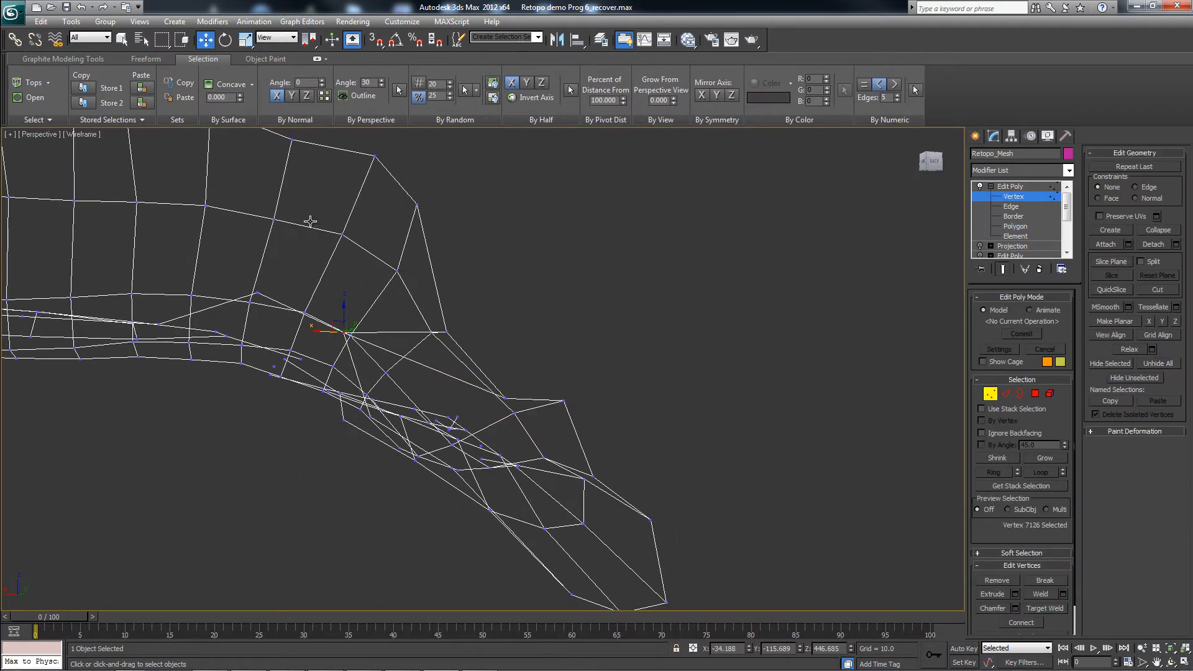
{"action": "left_click_drag", "start_coordinate": [338, 326], "coordinate": [408, 371]}
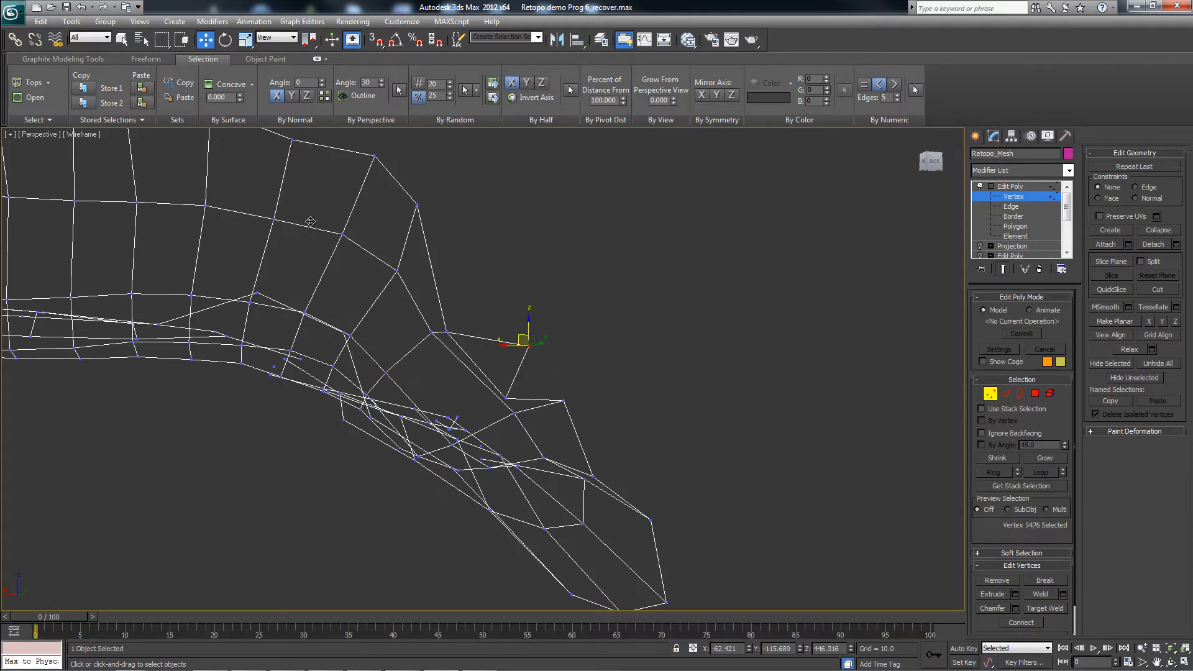
{"action": "left_click_drag", "start_coordinate": [506, 396], "coordinate": [537, 387]}
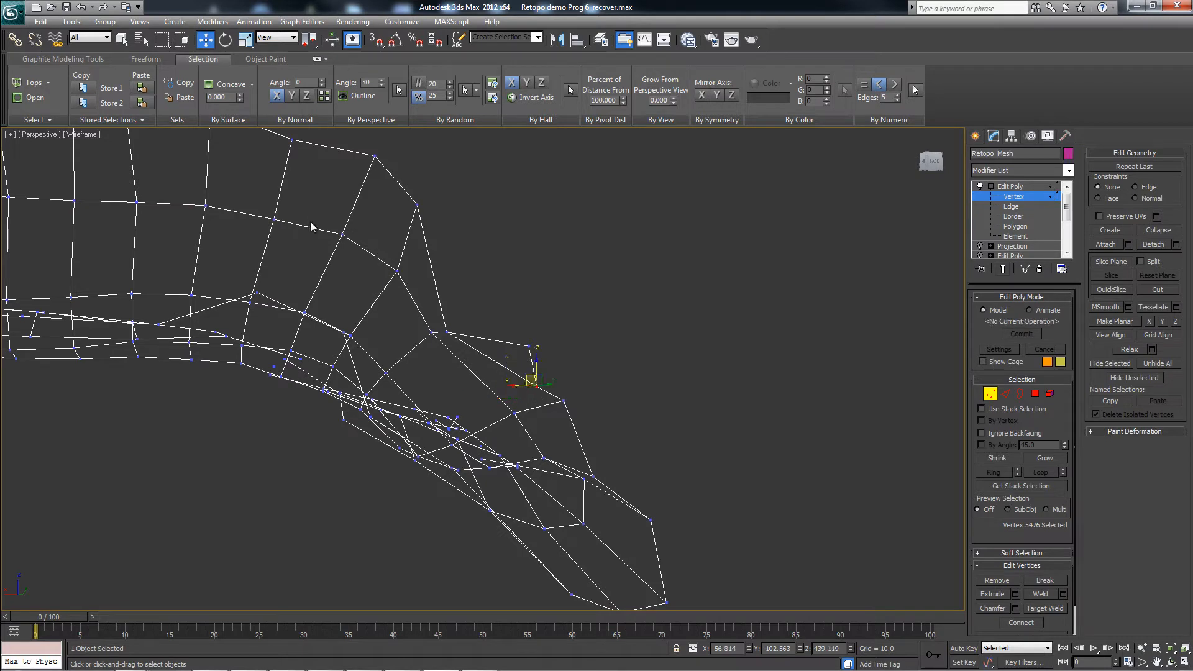
Select the short edge between the two moved vertices and collapse it into a single vertex.
{"action": "key", "text": "2"}
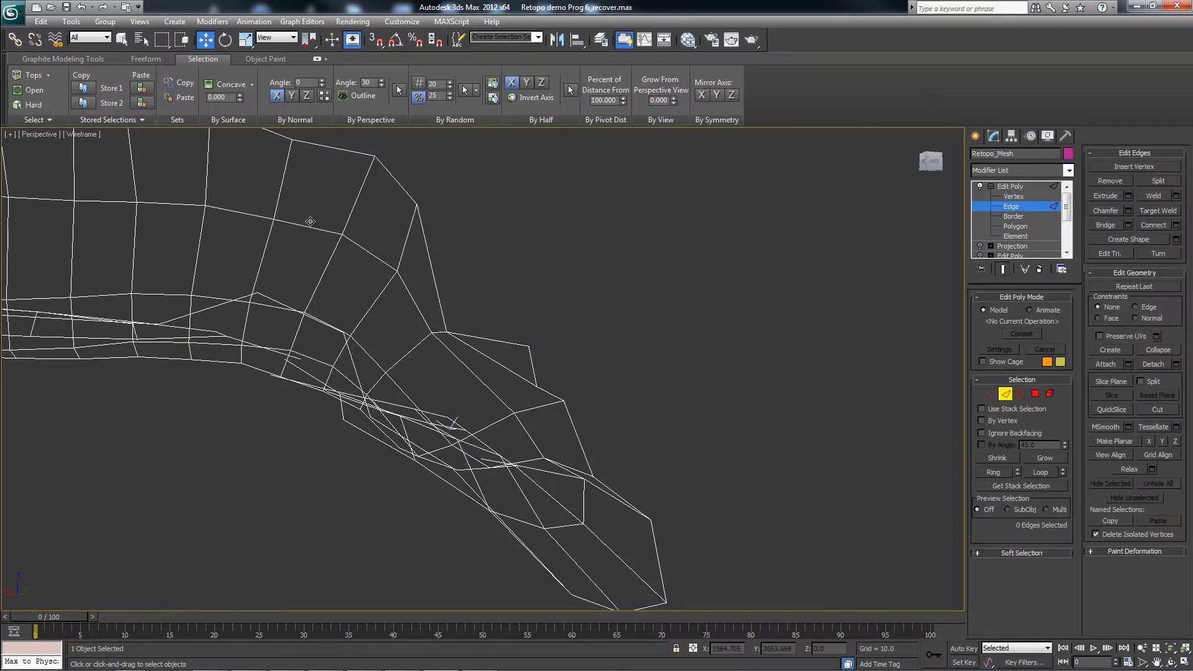
{"action": "key", "text": "1"}
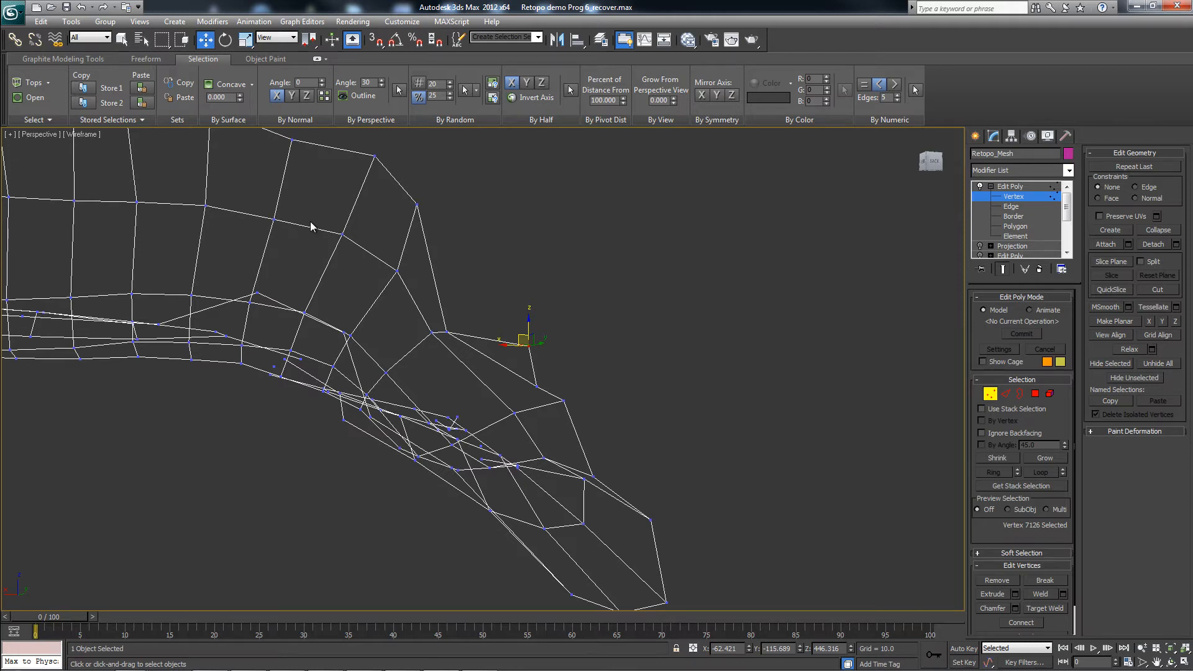
{"action": "key", "text": "2"}
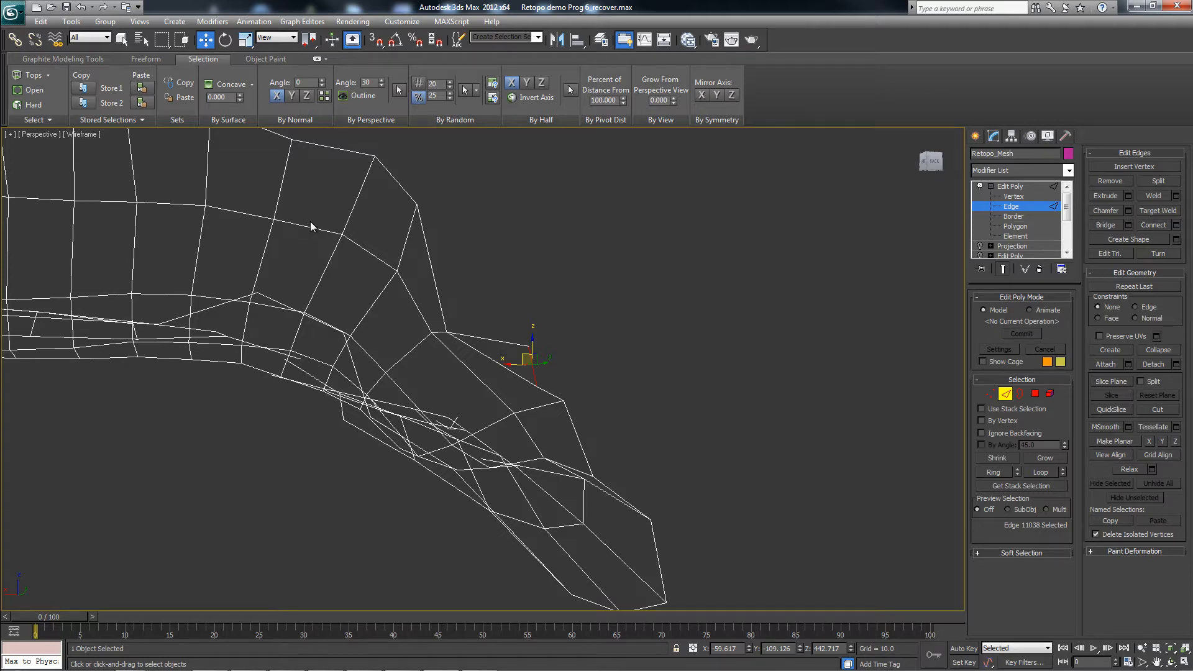
{"action": "right_click", "coordinate": [533, 367]}
{"action": "left_click", "coordinate": [476, 234]}
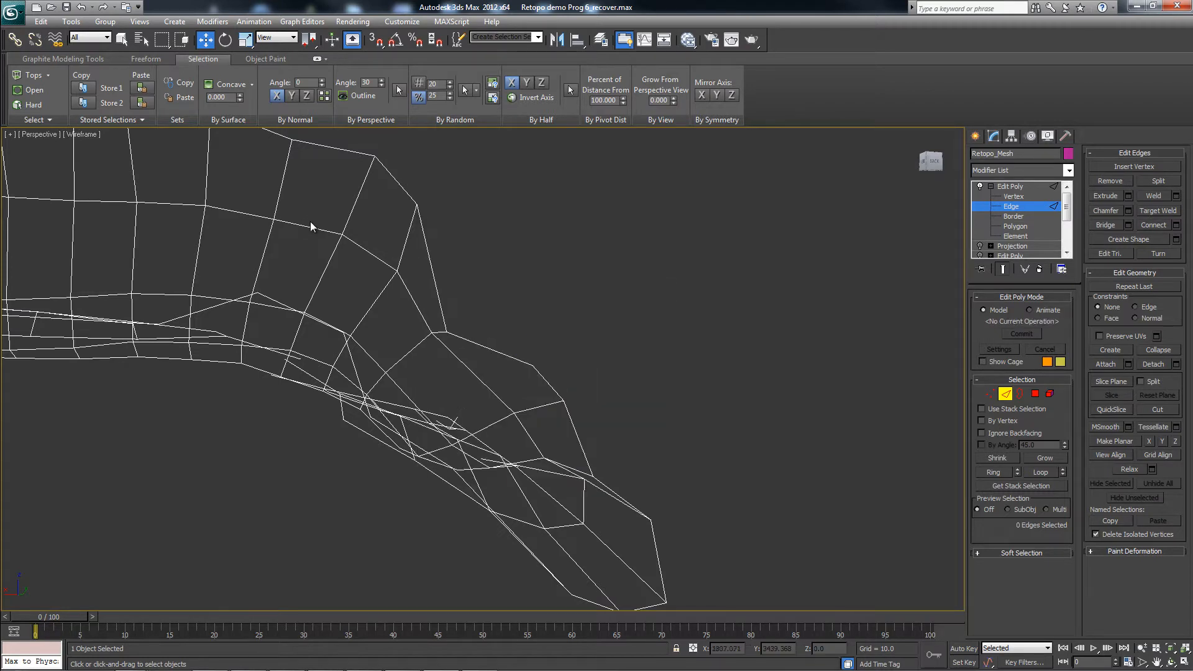
Check the merged vertex, clear the vertex selection, and return to polygon mode to inspect the corrected polygon.
{"action": "key", "text": "1"}
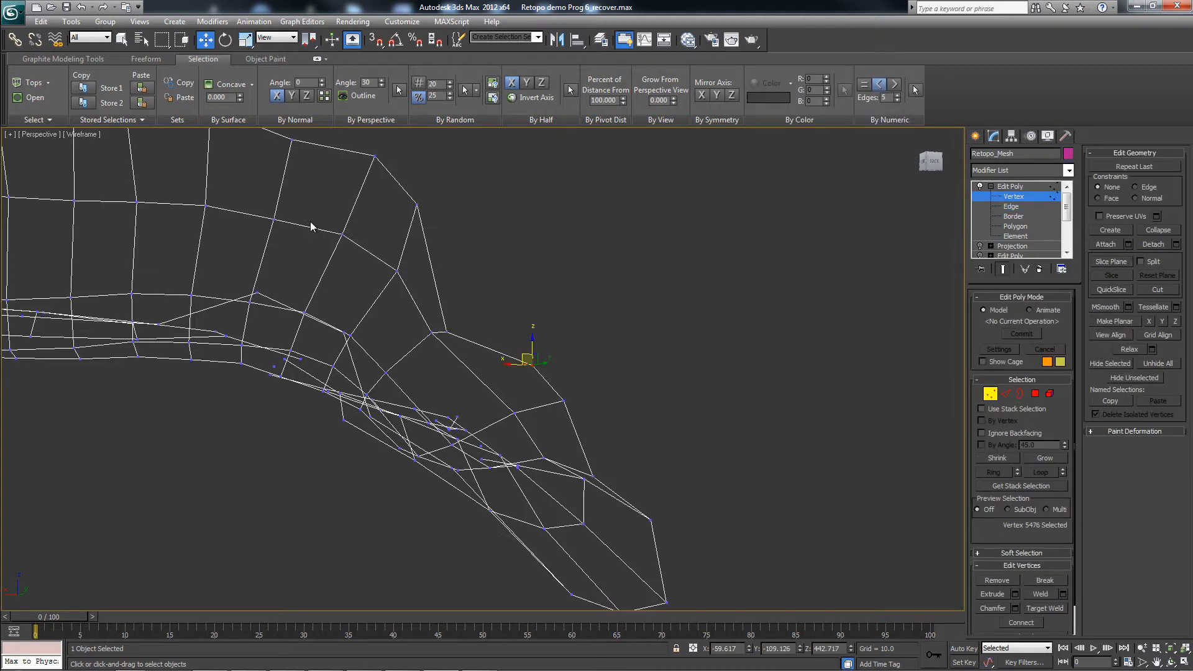
{"action": "left_click", "coordinate": [311, 226]}
{"action": "scroll", "coordinate": [311, 226], "scroll_direction": "down", "scroll_amount": 3}
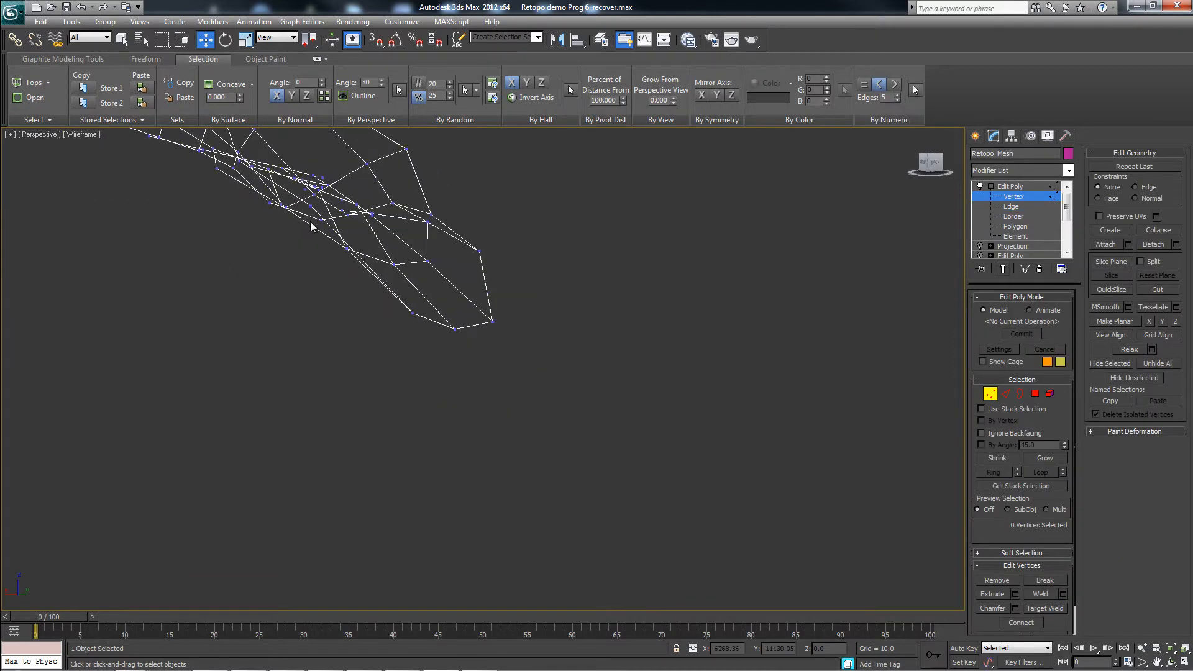
{"action": "middle_click_drag", "start_coordinate": [309, 221], "coordinate": [312, 227]}
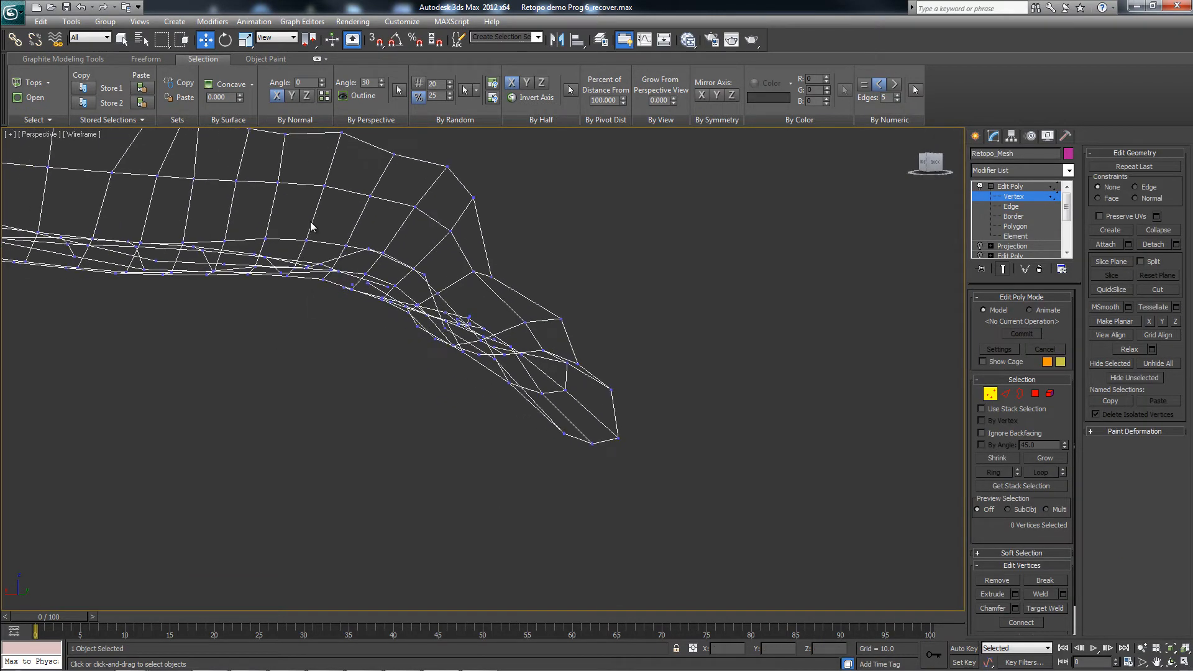
{"action": "key", "text": "4"}
{"action": "key", "text": "5"}
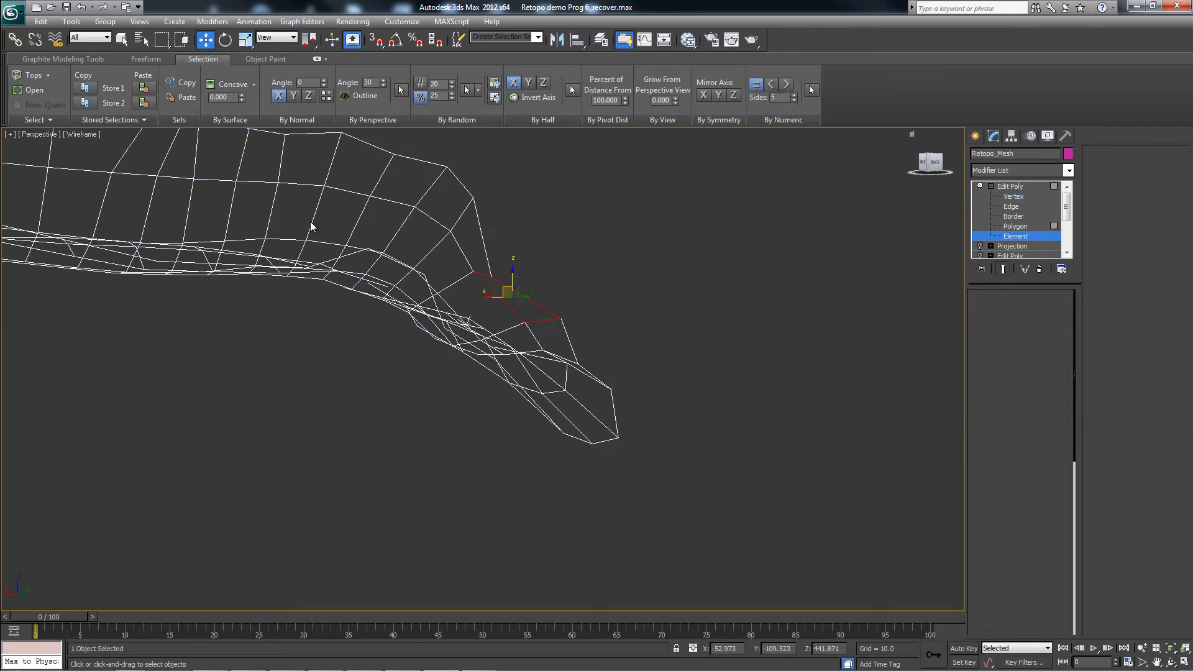
{"action": "key", "text": "4"}
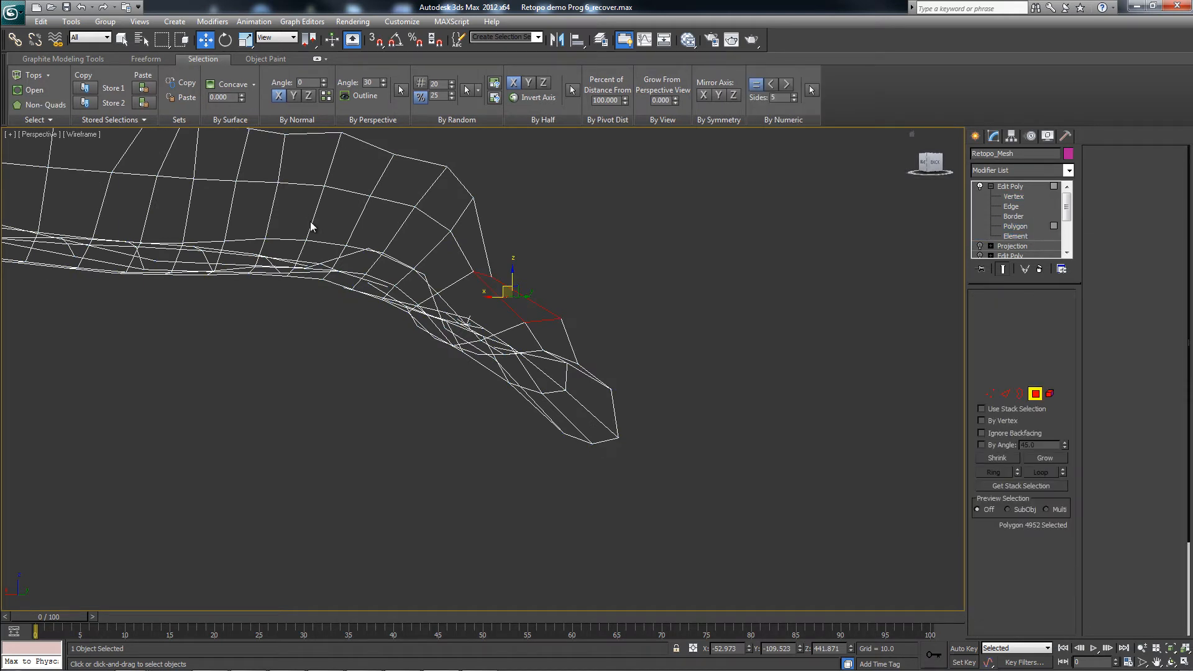
Clear the polygon selection and leave polygon editing so the whole retopologized head is selected as an object.
{"action": "mouse_move", "coordinate": [310, 222]}
{"action": "middle_mouse_down", "text": "alt"}
{"action": "mouse_move", "coordinate": [321, 221]}
{"action": "mouse_move", "coordinate": [310, 222]}
{"action": "middle_mouse_up", "text": "alt"}
{"action": "scroll", "coordinate": [310, 221], "scroll_direction": "down", "scroll_amount": 10}
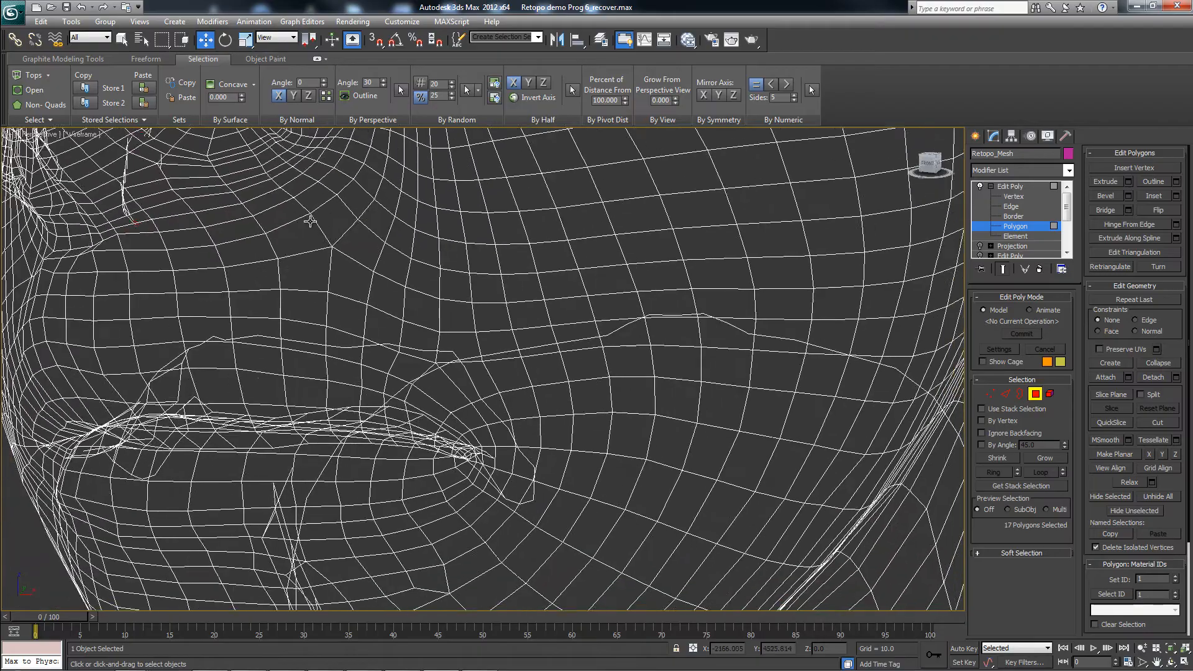
{"action": "scroll", "coordinate": [310, 221], "scroll_direction": "down", "scroll_amount": 10}
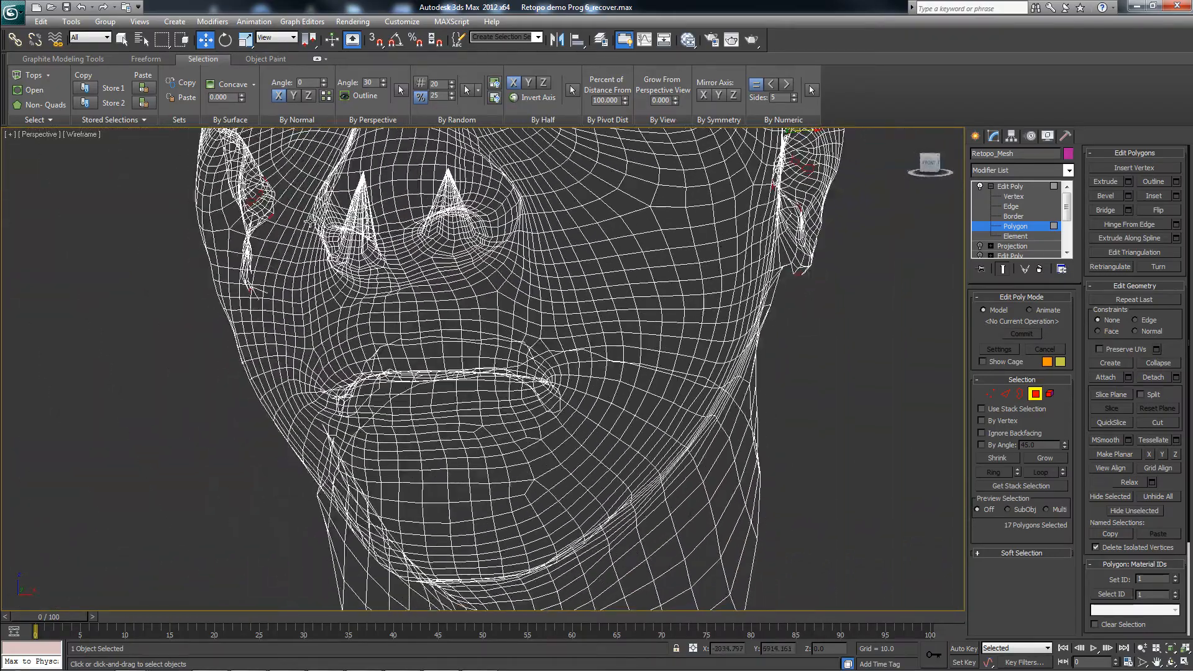
{"action": "middle_click_drag", "start_coordinate": [310, 221], "coordinate": [312, 227], "text": "alt"}
{"action": "scroll", "coordinate": [312, 226], "scroll_direction": "down", "scroll_amount": 4}
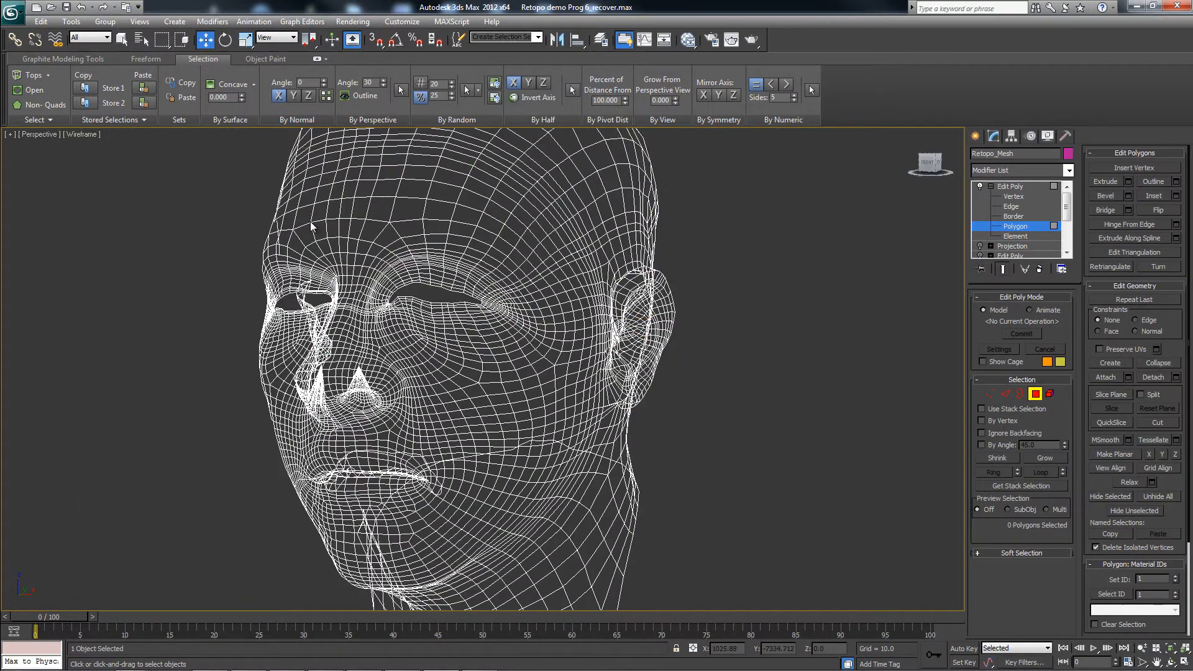
{"action": "key", "text": "alt+q"}
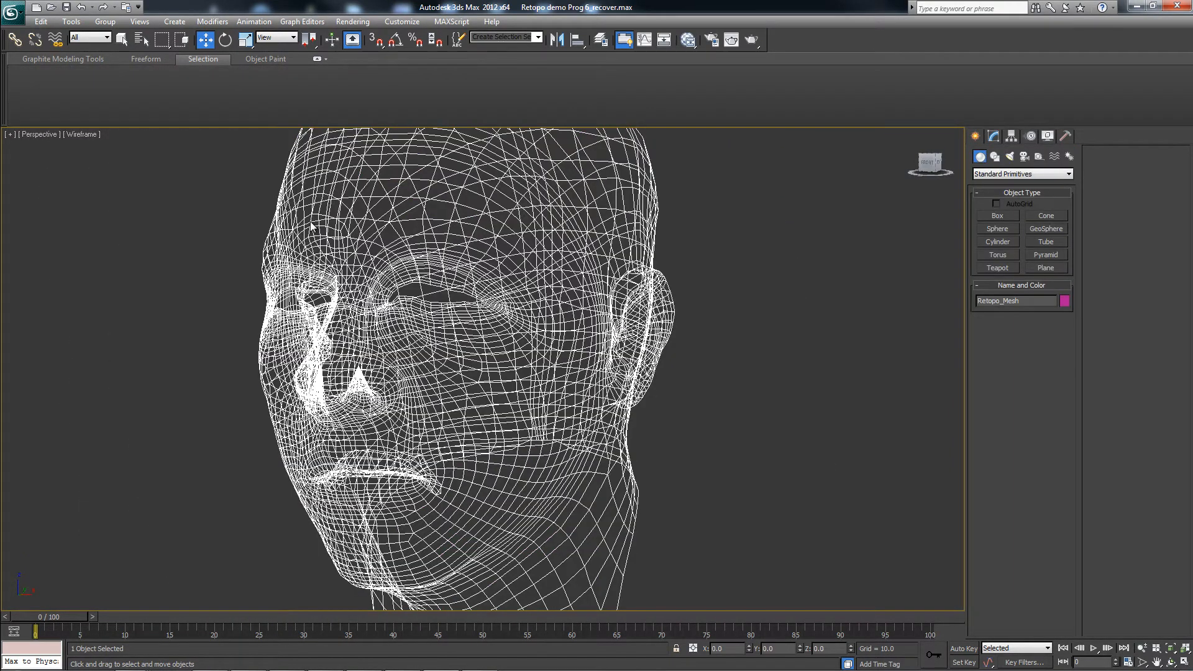
{"action": "key", "text": "alt+f"}
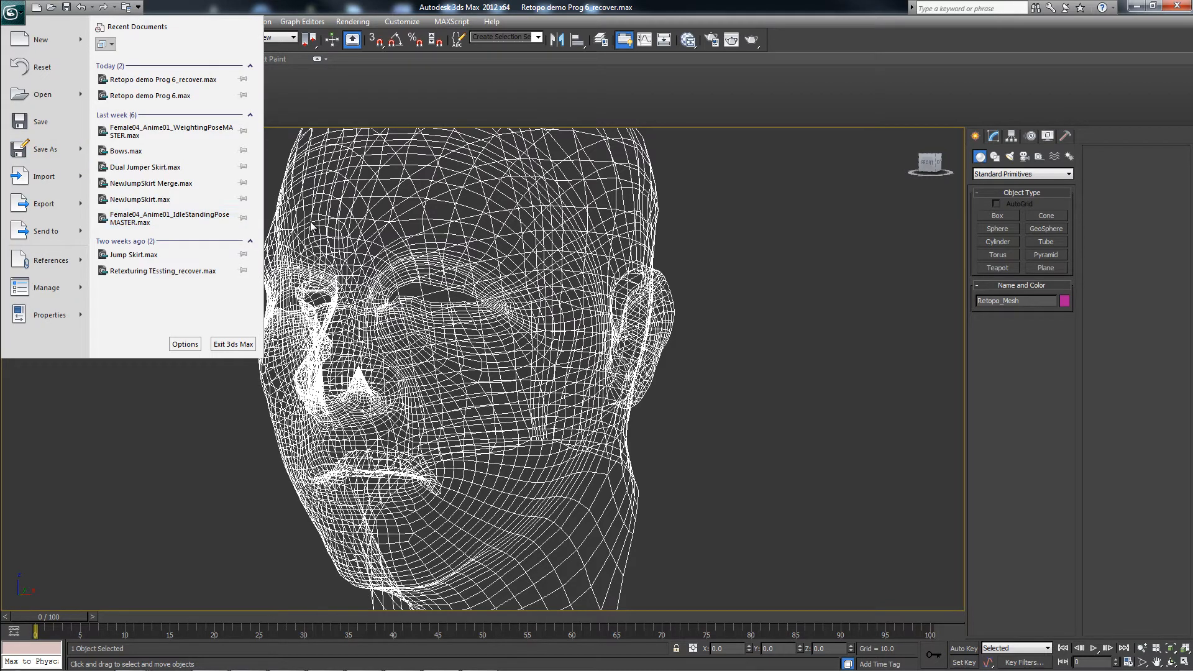
{"action": "key", "text": "e"}
{"action": "key", "text": "Return"}
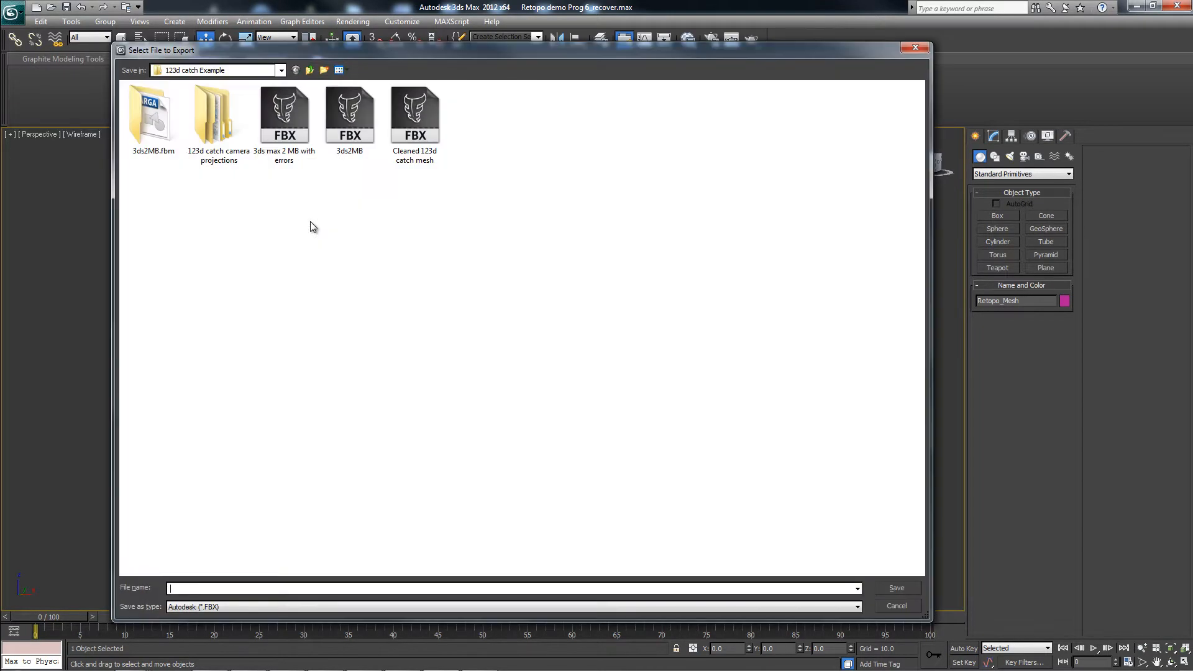
{"action": "key", "text": "Escape"}
Export only the selected head mesh as FBX, overwriting 3ds2MB.FBX and keeping the user-defined export preset.
{"action": "key", "text": "alt+f"}
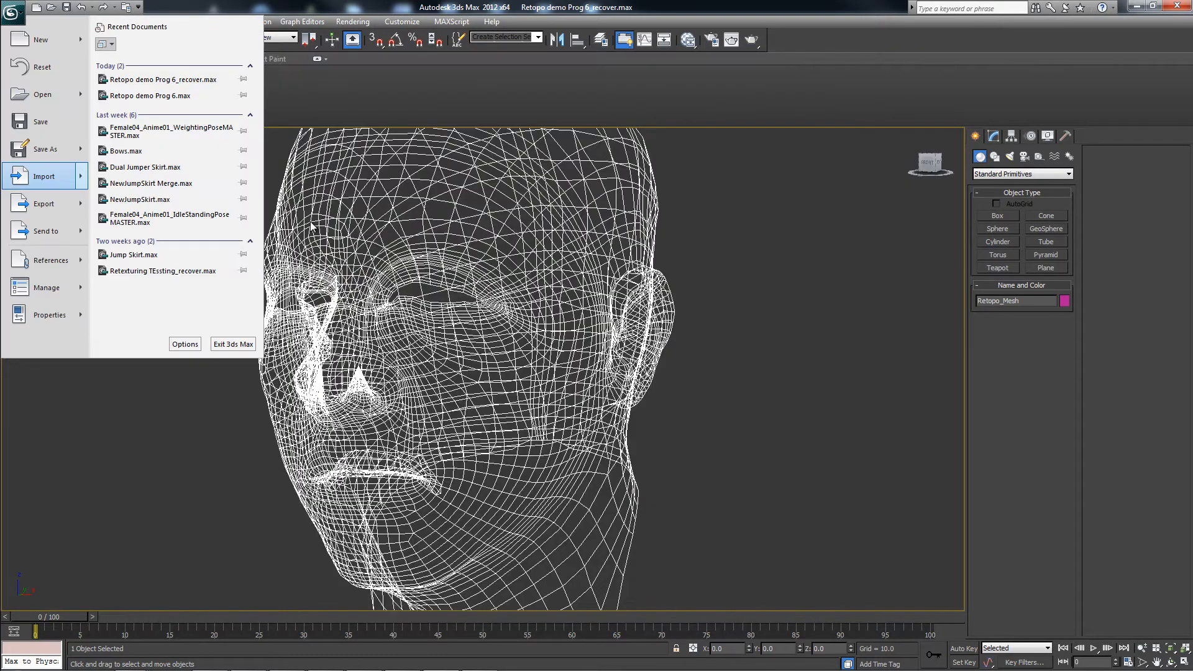
{"action": "key", "text": "Down"}
{"action": "key", "text": "Right"}
{"action": "key", "text": "Down"}
{"action": "key", "text": "Return"}
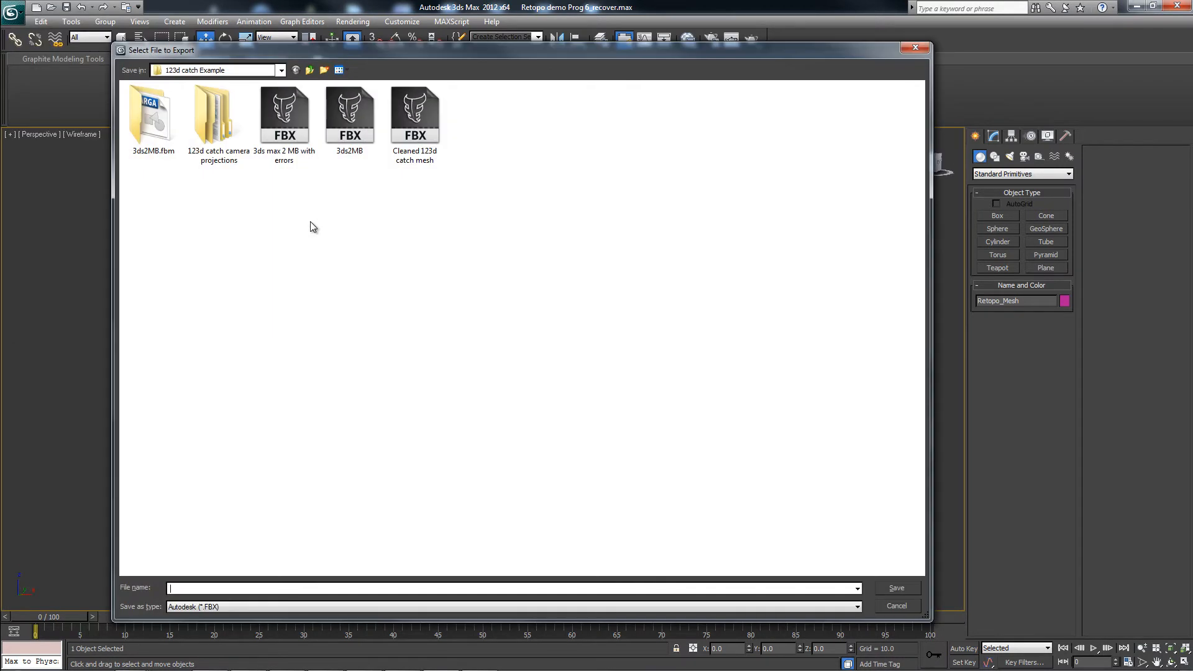
{"action": "key", "text": "Return"}
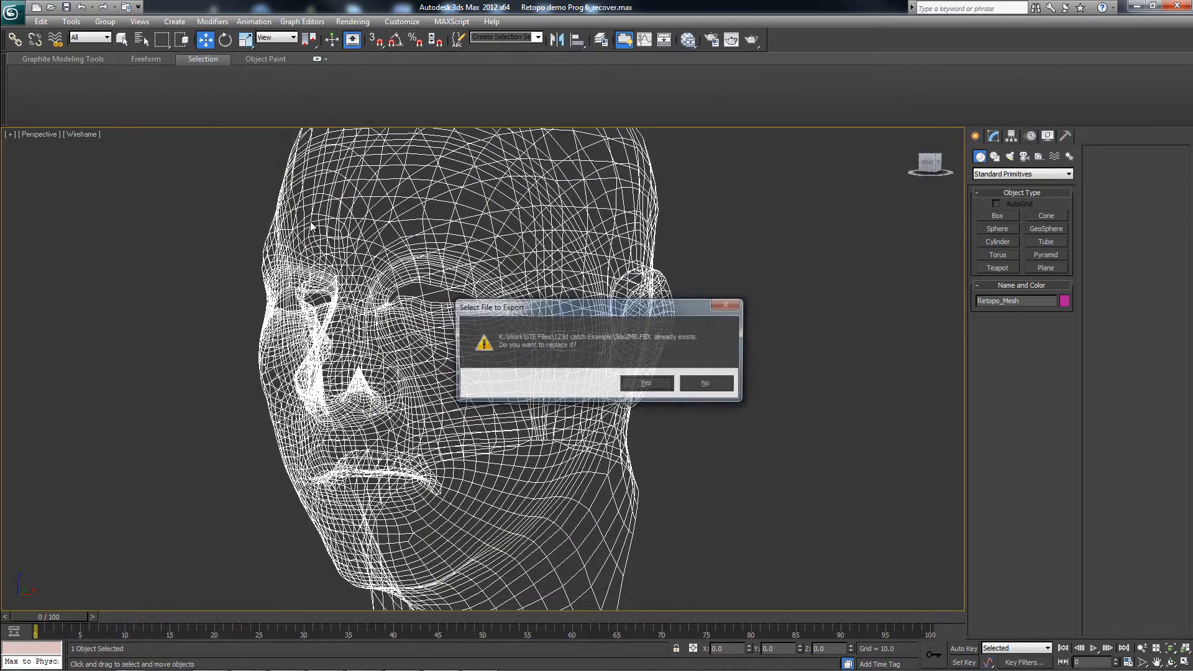
{"action": "key", "text": "Return"}
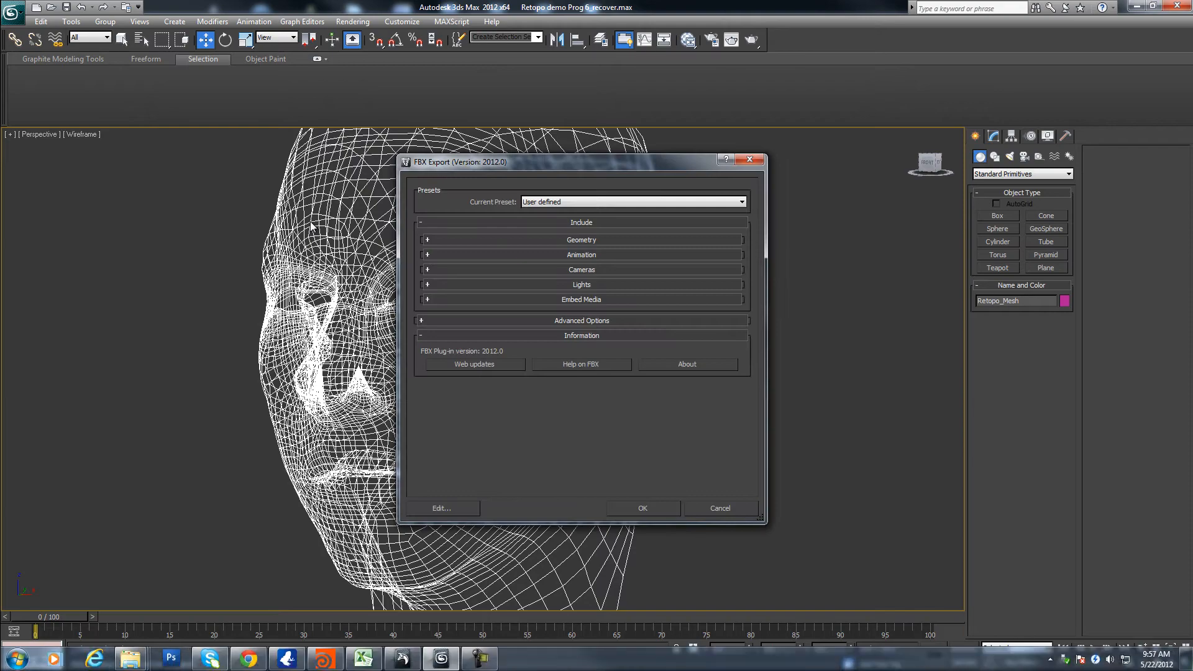
{"action": "key", "text": "Return"}
{"action": "key", "text": "q"}
Switch to Mudbox, start a new scene, try to import the re-exported head mesh, and close the import problem report.
{"action": "key", "text": "alt+Tab"}
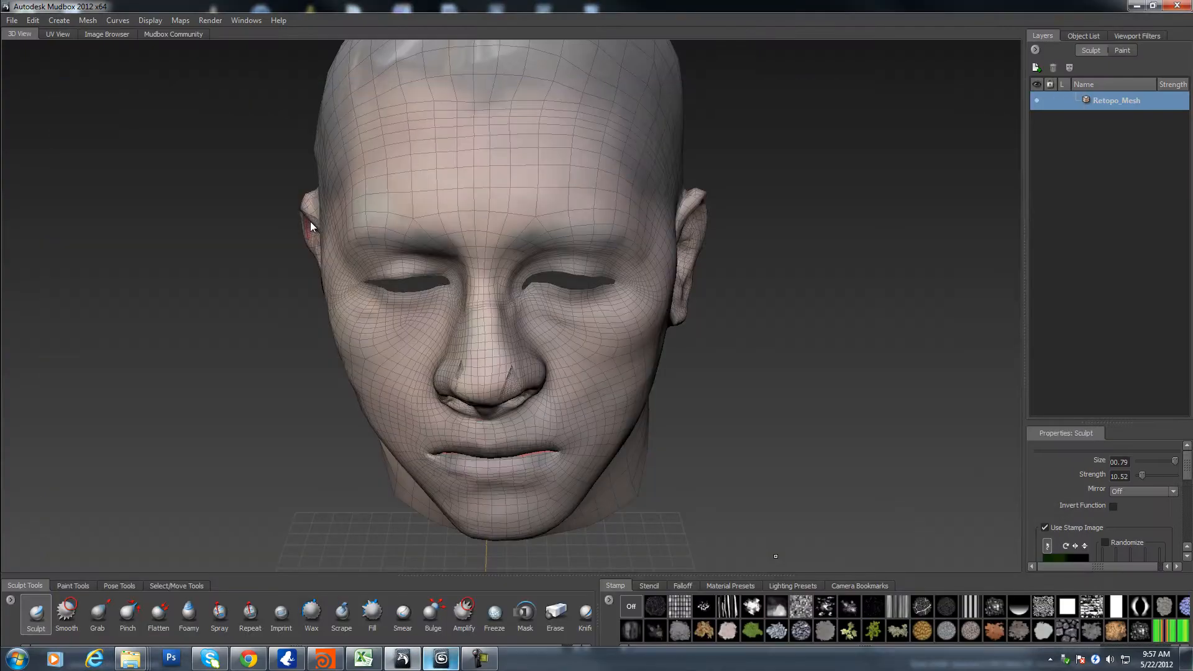
{"action": "left_click_drag", "start_coordinate": [608, 373], "coordinate": [312, 227], "text": "alt"}
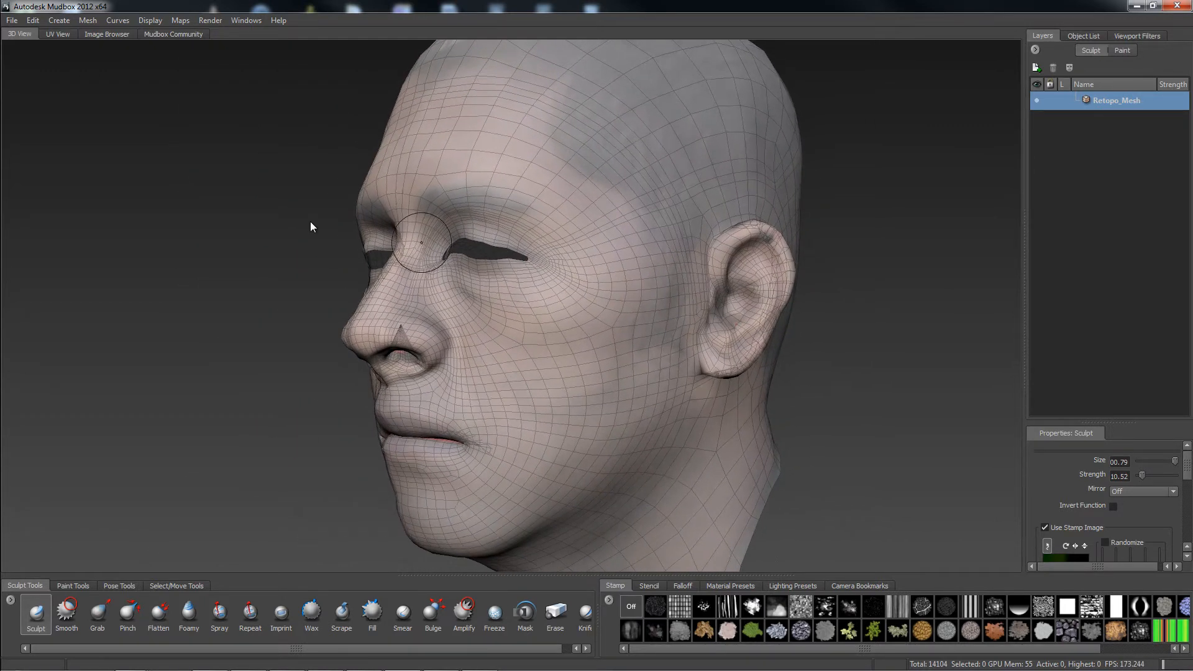
{"action": "key", "text": "ctrl+n"}
{"action": "left_click", "coordinate": [596, 356]}
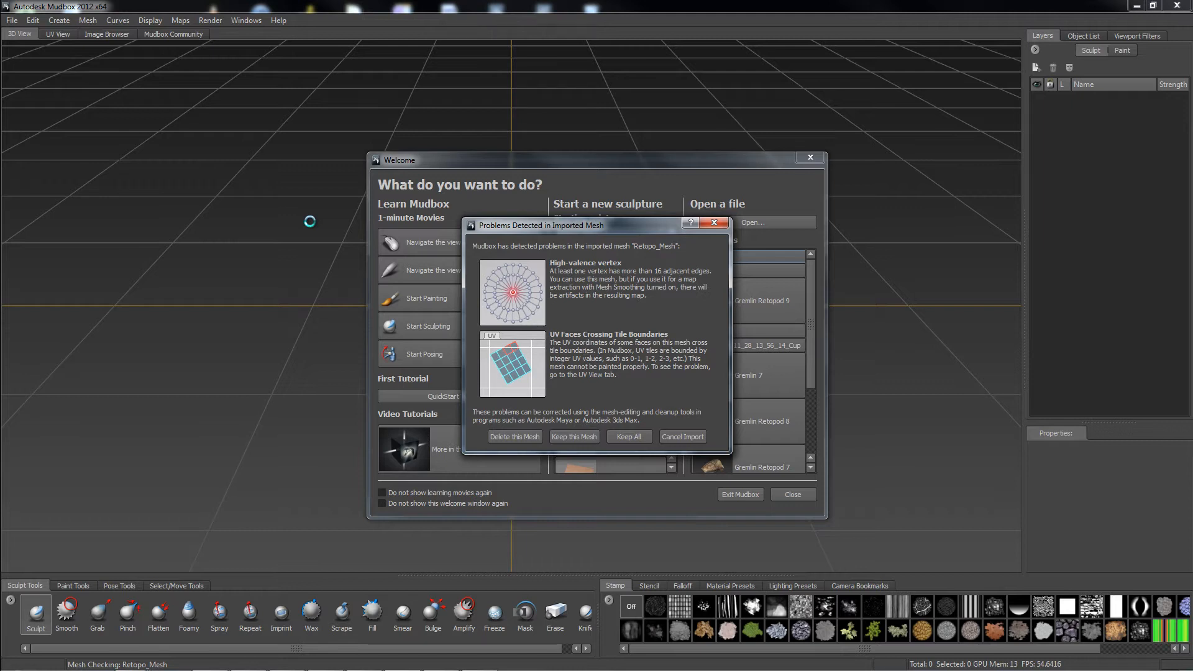
{"action": "key", "text": "Return"}
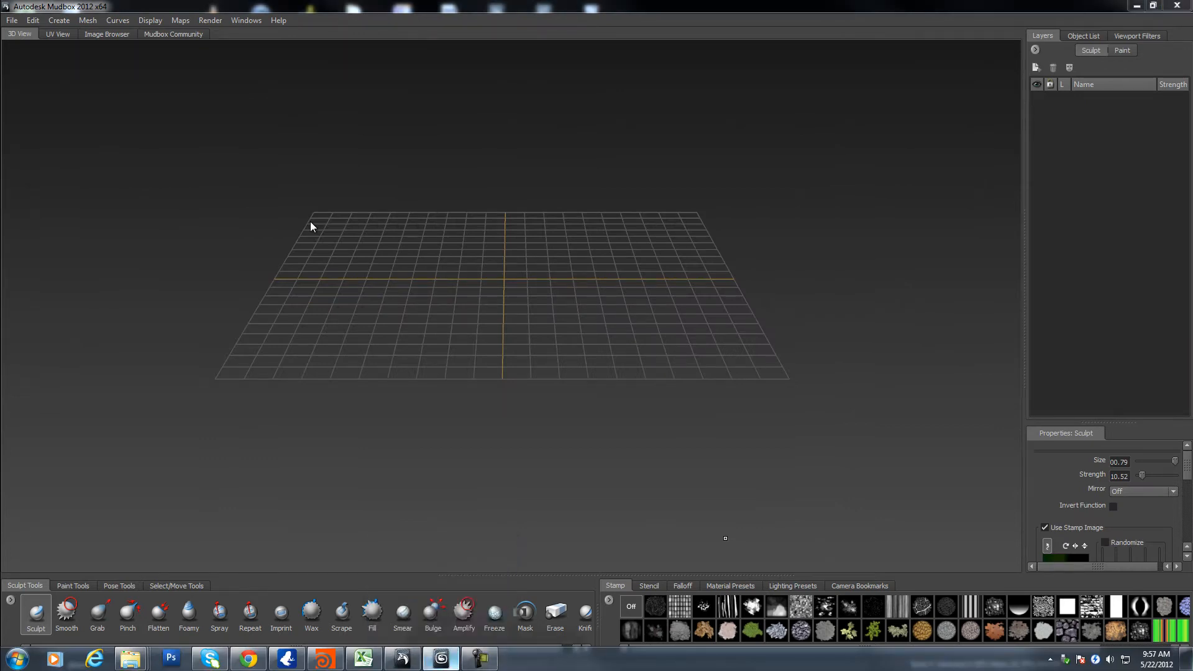
Switch back to 3ds Max, display the head shaded with edges, and examine the converging edges inside one nostril.
{"action": "key", "text": "alt+Tab"}
{"action": "key", "text": "F3"}
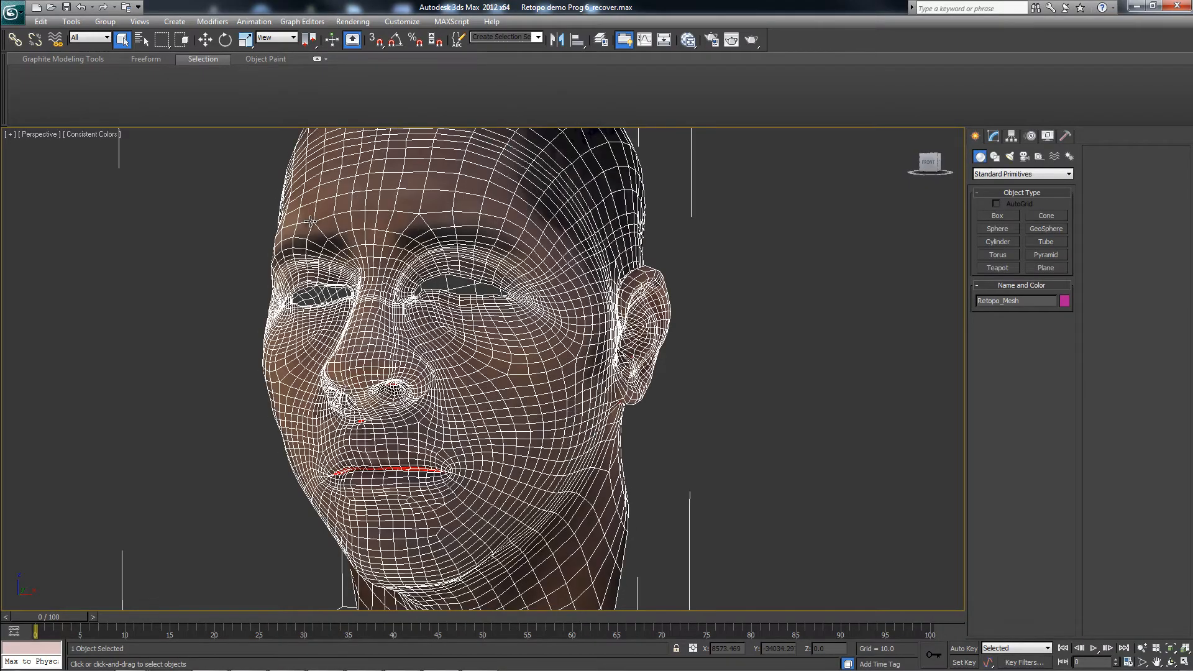
{"action": "middle_click_drag", "start_coordinate": [310, 220], "coordinate": [310, 221], "text": "alt"}
{"action": "scroll", "coordinate": [310, 221], "scroll_direction": "up", "scroll_amount": 5}
{"action": "scroll", "coordinate": [310, 221], "scroll_direction": "up", "scroll_amount": 5}
{"action": "scroll", "coordinate": [310, 221], "scroll_direction": "up", "scroll_amount": 5}
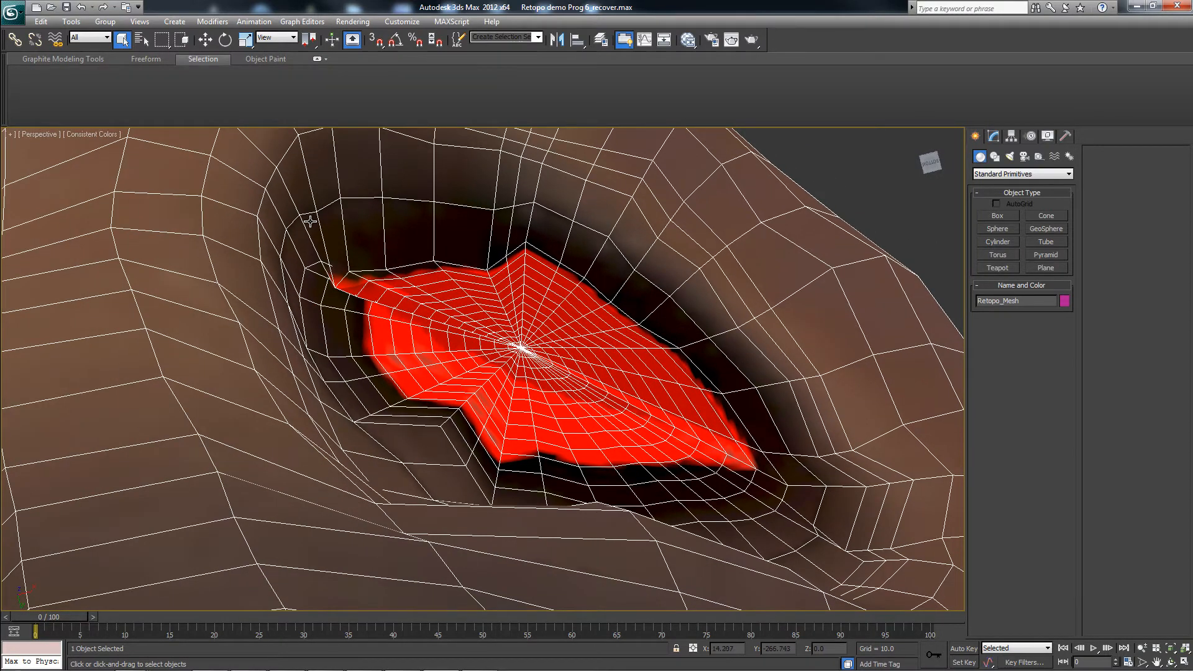
In polygon mode, paint-select the polygons around the vertex where the nostril's edges converge and delete them.
{"action": "key", "text": "4"}
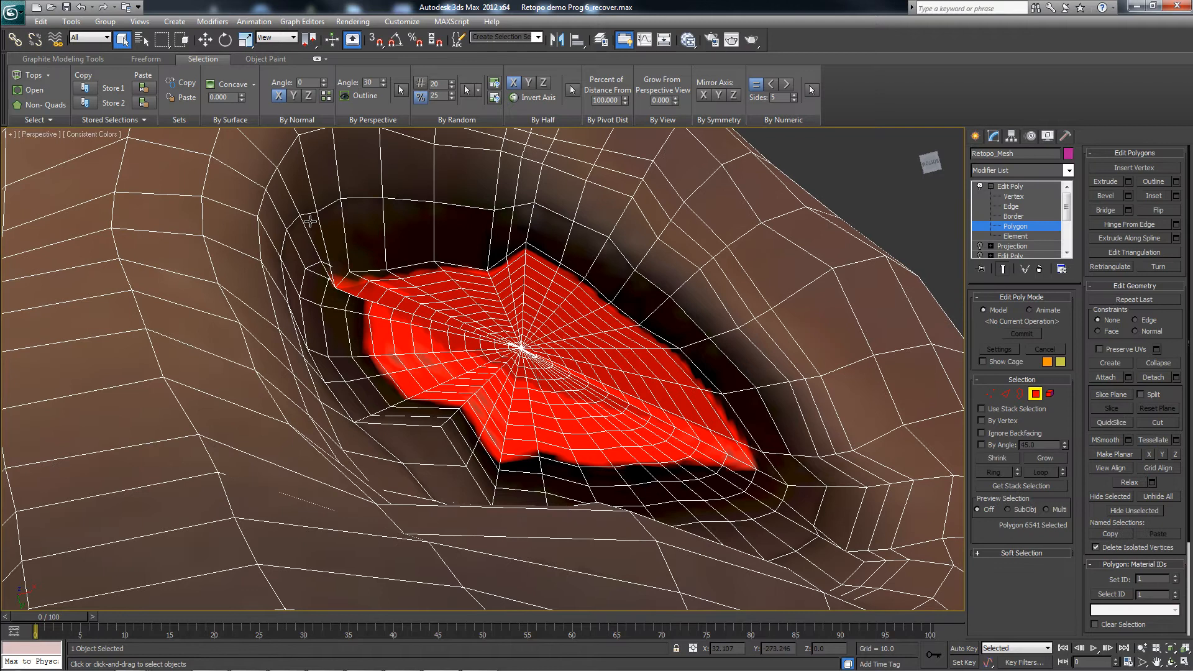
{"action": "key", "text": "z"}
{"action": "scroll", "coordinate": [310, 222], "scroll_direction": "up", "scroll_amount": 1}
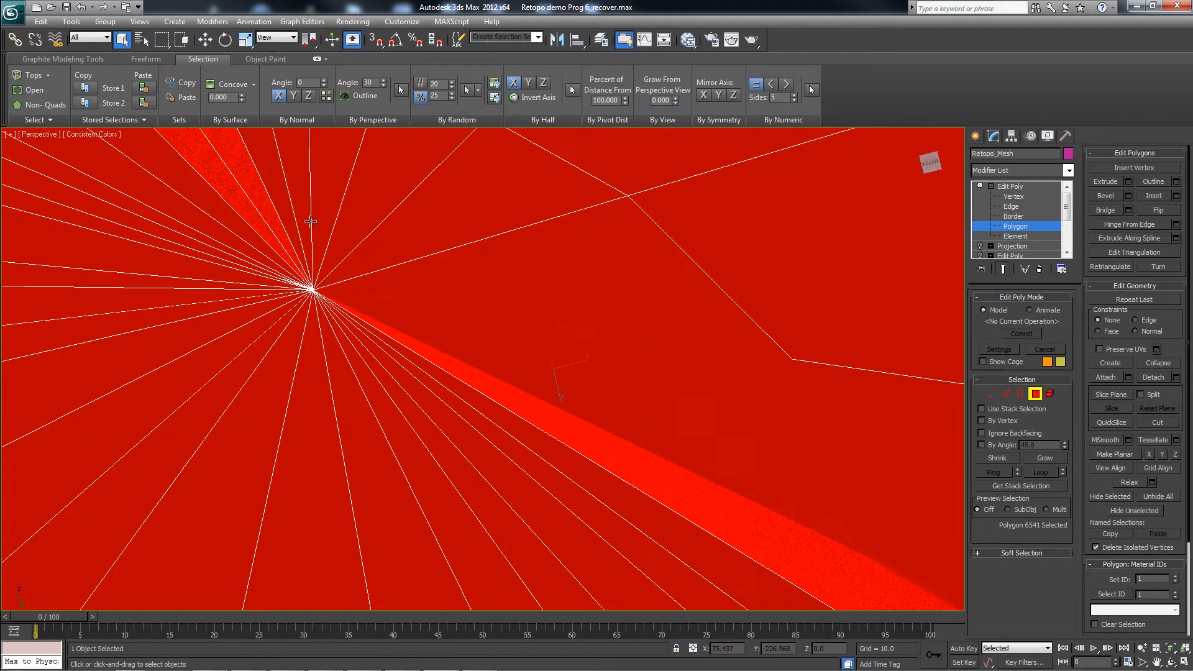
{"action": "key", "text": "q"}
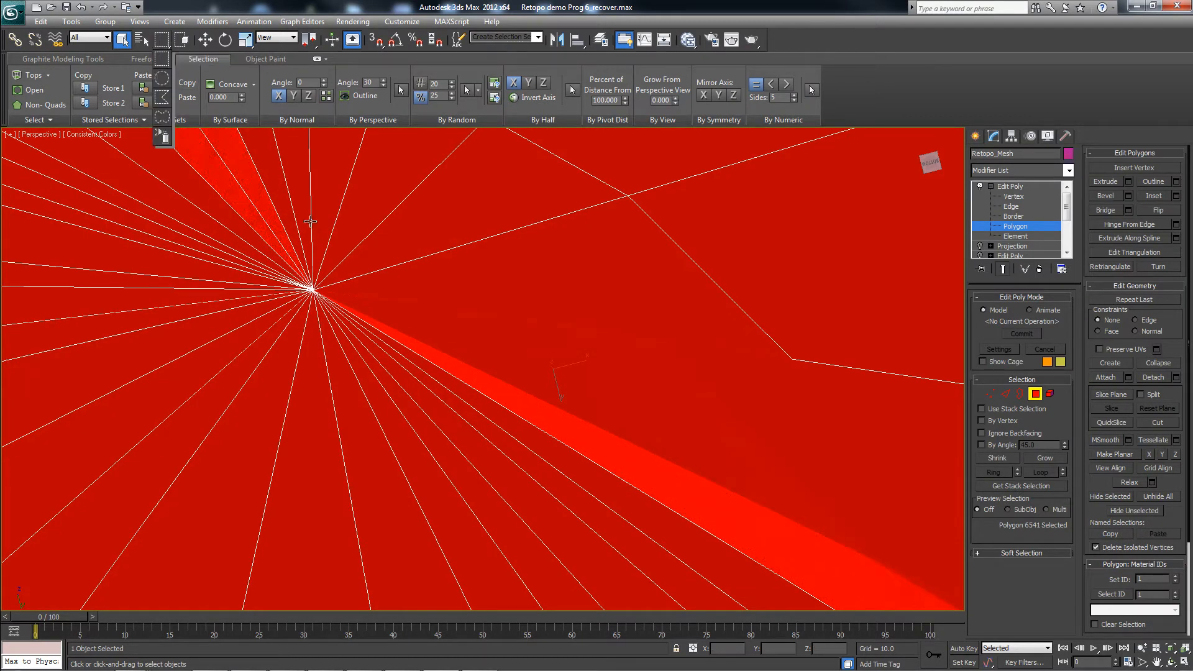
{"action": "key", "text": "q"}
{"action": "key", "text": "q"}
{"action": "key", "text": "q"}
{"action": "key", "text": "ctrl+Page_Up"}
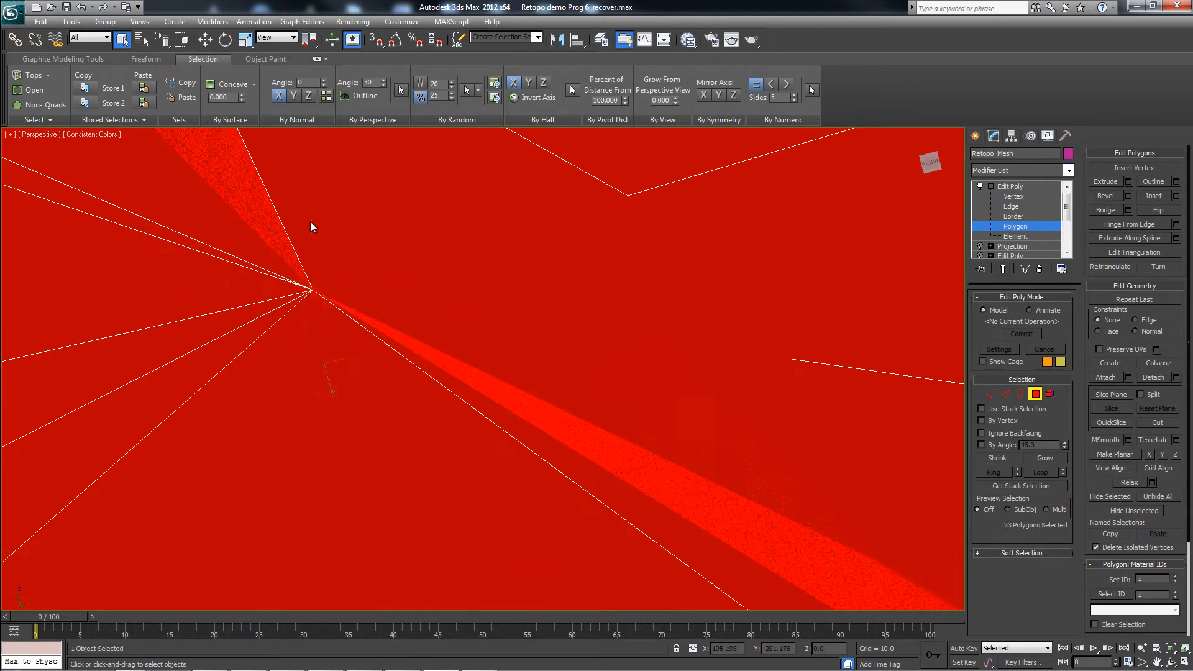
{"action": "key", "text": "ctrl+Page_Up"}
{"action": "key", "text": "ctrl+Page_Up"}
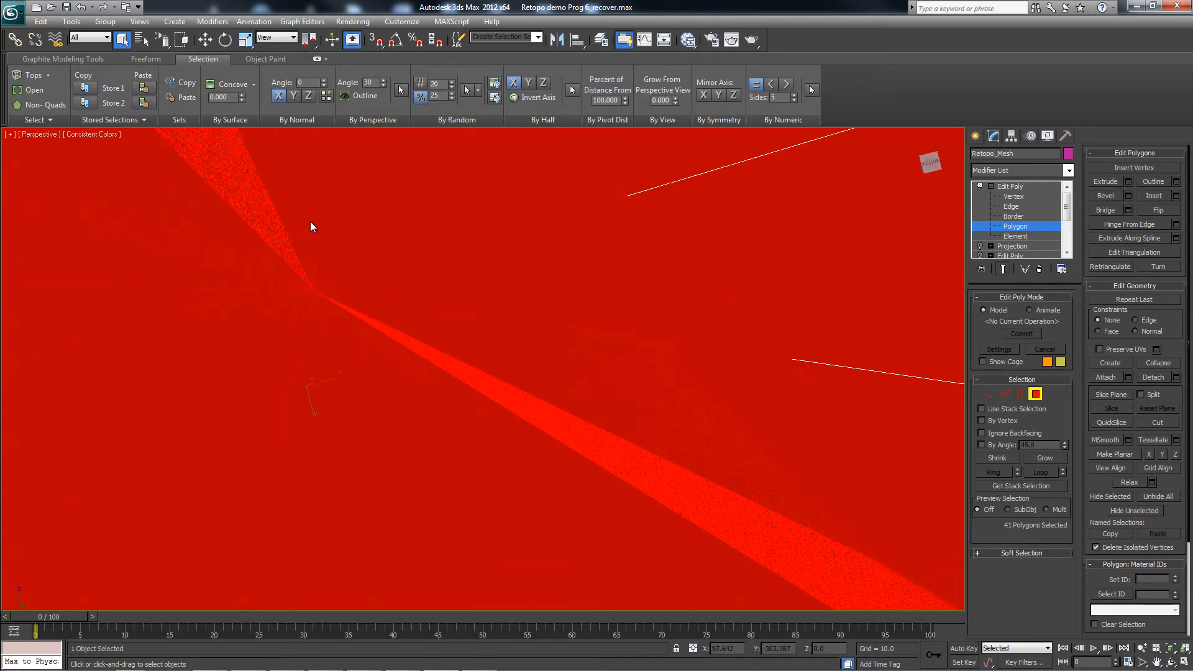
{"action": "key", "text": "Delete"}
Select the polygons around the converging vertex inside the other nostril and delete them as well.
{"action": "scroll", "coordinate": [310, 221], "scroll_direction": "down", "scroll_amount": 4}
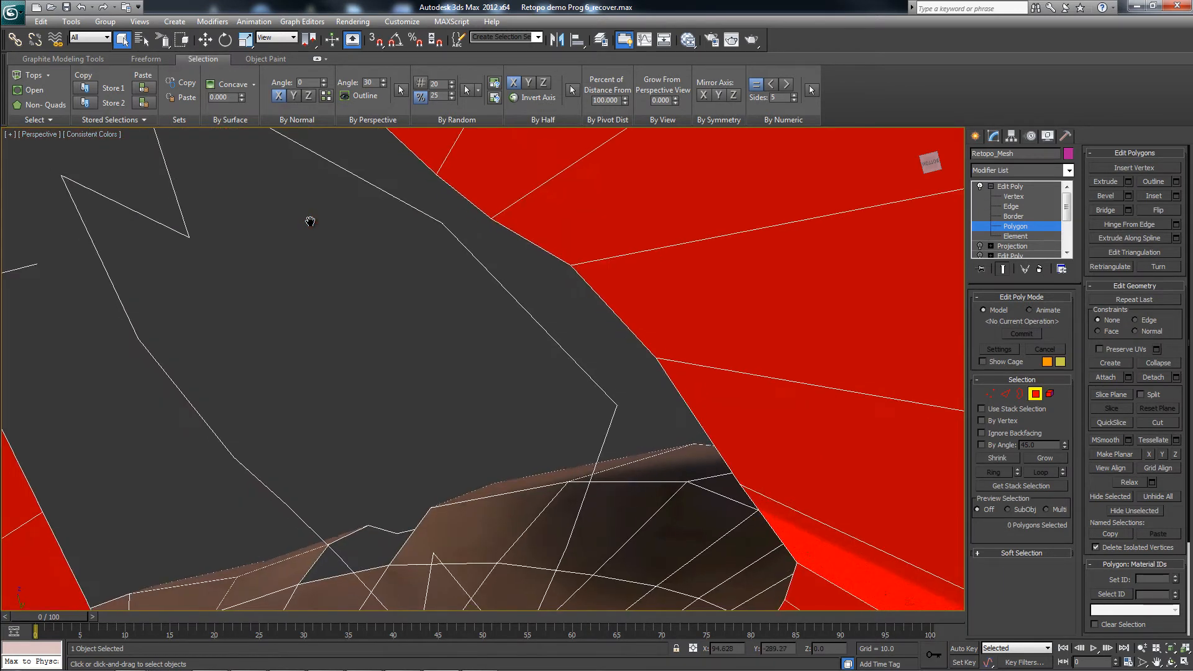
{"action": "scroll", "coordinate": [310, 222], "scroll_direction": "down", "scroll_amount": 4}
{"action": "middle_click_drag", "start_coordinate": [302, 222], "coordinate": [310, 221]}
{"action": "scroll", "coordinate": [310, 221], "scroll_direction": "down", "scroll_amount": 3}
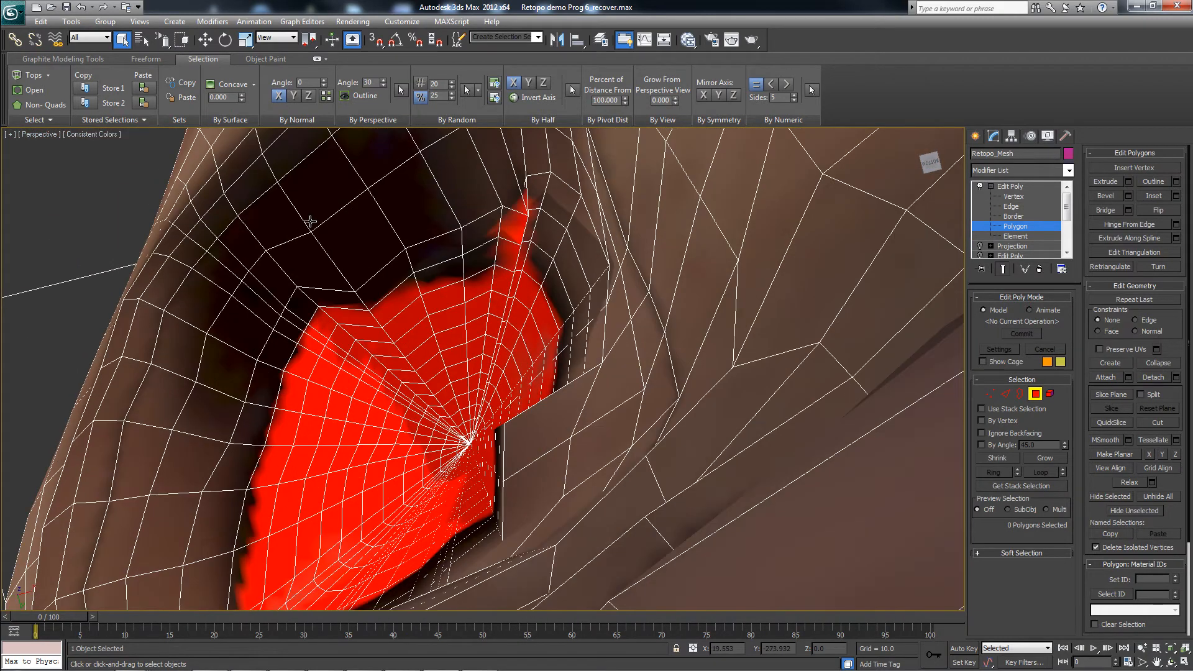
{"action": "left_click", "coordinate": [310, 222]}
{"action": "key", "text": "z"}
{"action": "scroll", "coordinate": [310, 221], "scroll_direction": "down", "scroll_amount": 3}
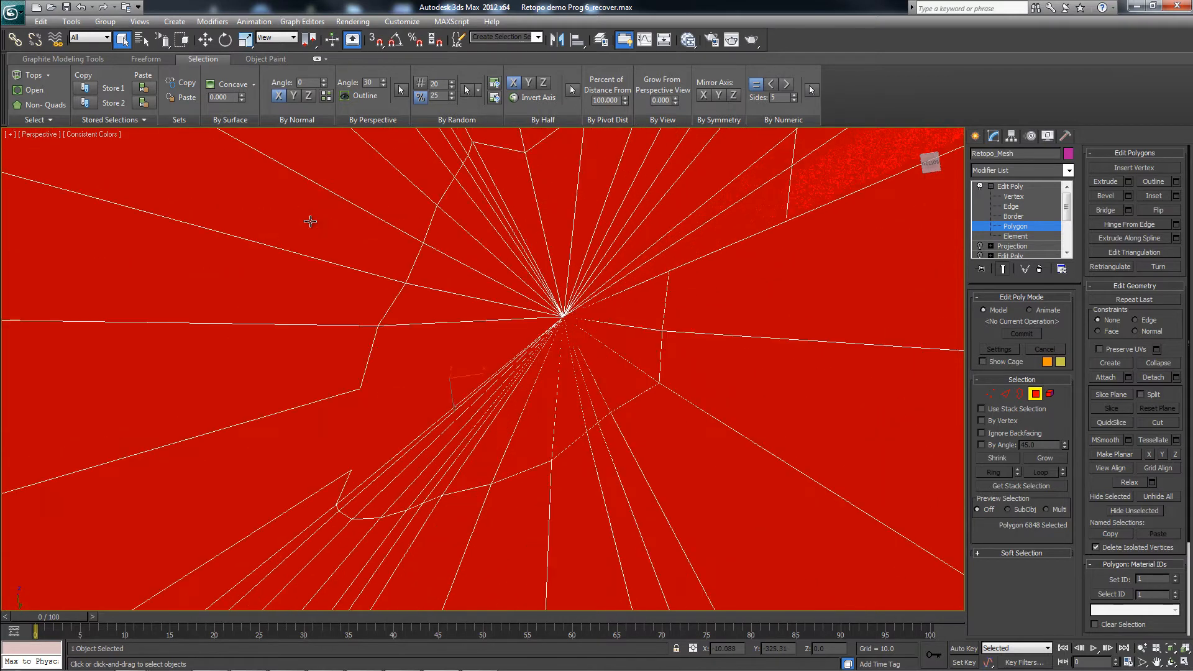
{"action": "key", "text": "ctrl+Page_Up"}
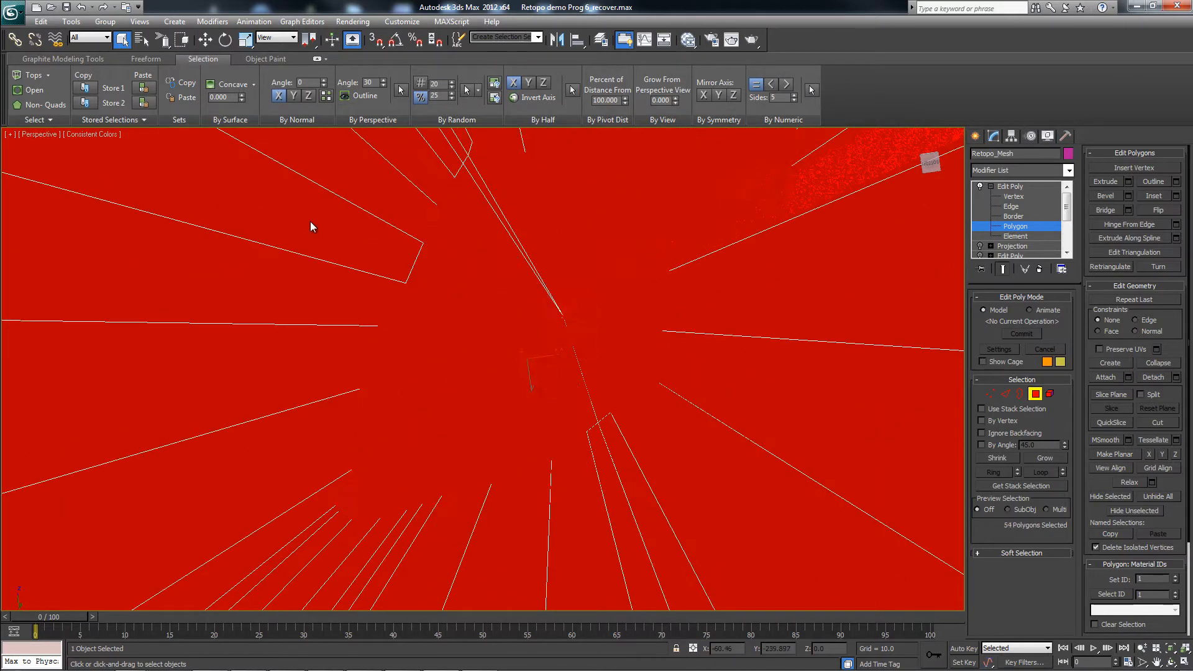
{"action": "key", "text": "ctrl+Page_Up"}
{"action": "key", "text": "Delete"}
Examine the nostril openings, the surrounding face mesh and the forehead for polygons removed by the deletions.
{"action": "scroll", "coordinate": [310, 221], "scroll_direction": "up", "scroll_amount": 1}
{"action": "scroll", "coordinate": [310, 221], "scroll_direction": "down", "scroll_amount": 4}
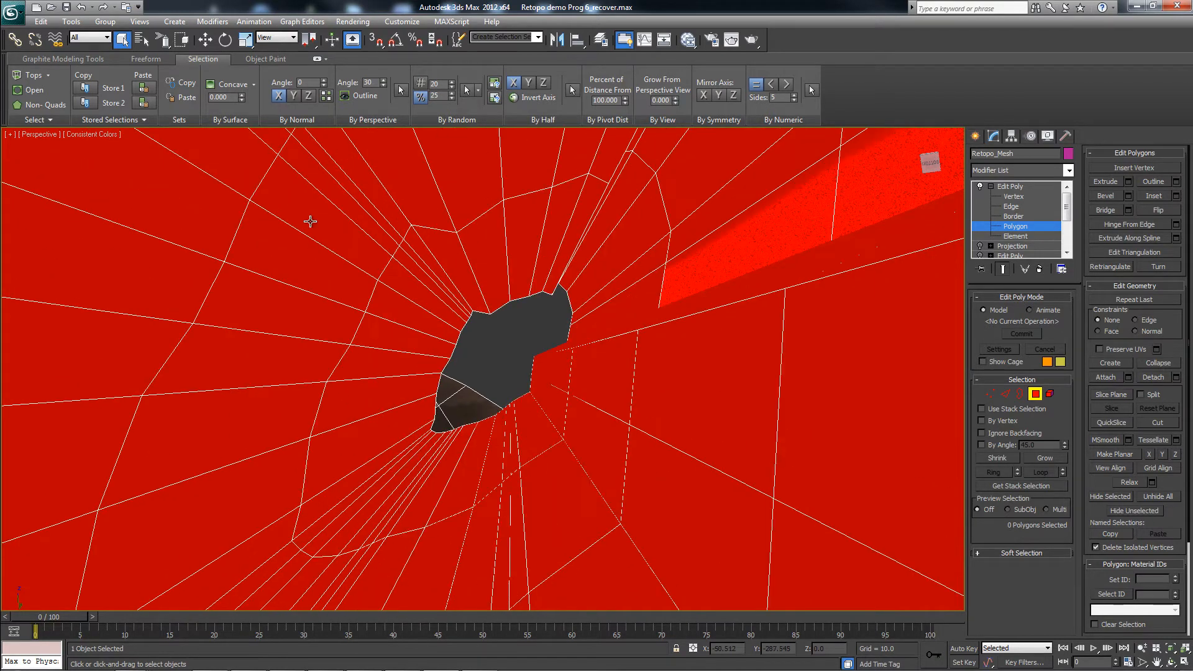
{"action": "key", "text": "shift+z"}
{"action": "key", "text": "shift+z"}
{"action": "key", "text": "shift+z"}
{"action": "key", "text": "shift+z"}
{"action": "key", "text": "shift+z"}
{"action": "key", "text": "shift+z"}
{"action": "key", "text": "shift+z"}
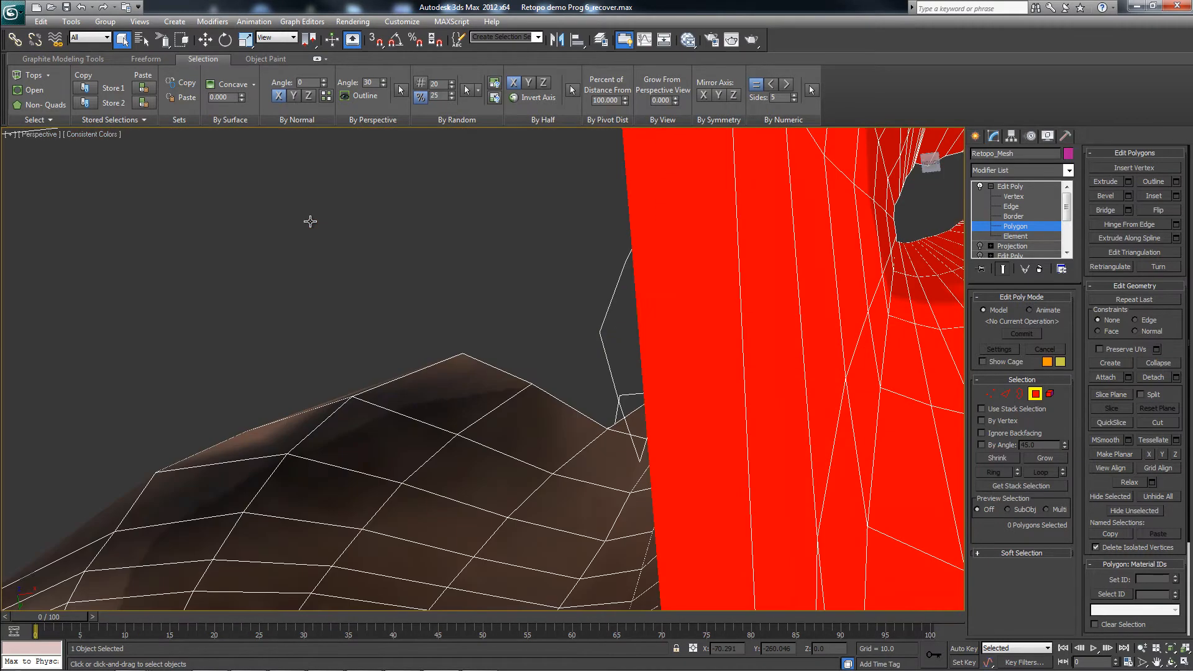
{"action": "key", "text": "shift+z"}
{"action": "key", "text": "shift+z"}
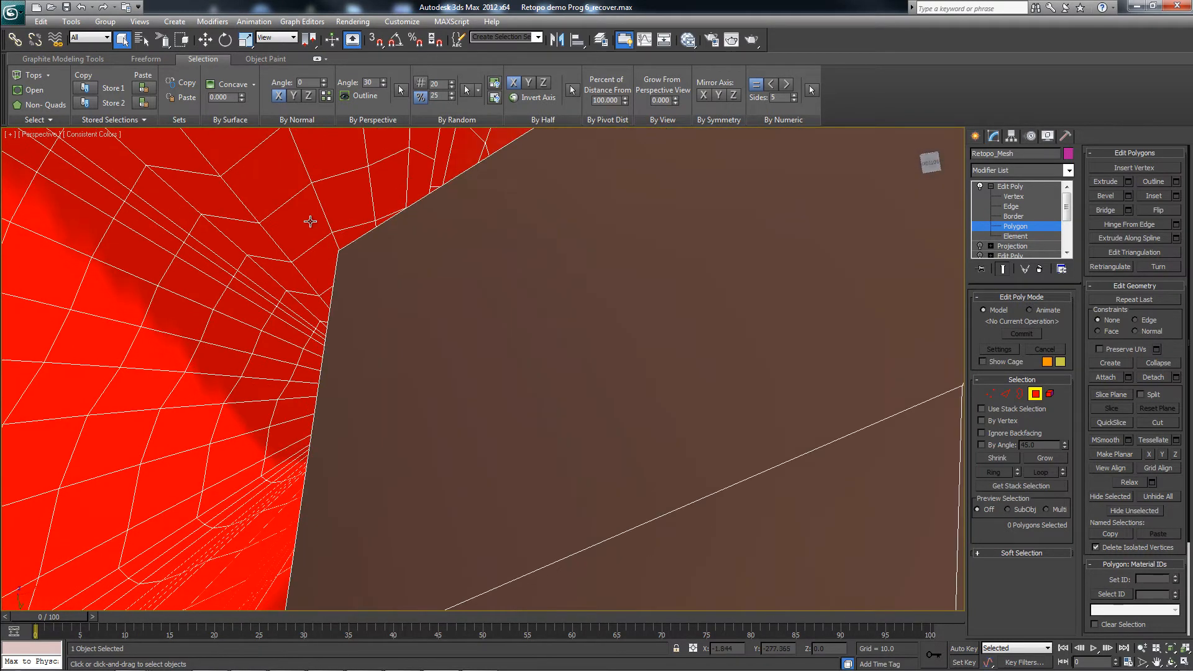
{"action": "key", "text": "shift+z"}
{"action": "key", "text": "shift+z"}
{"action": "key", "text": "shift+z"}
{"action": "key", "text": "shift+z"}
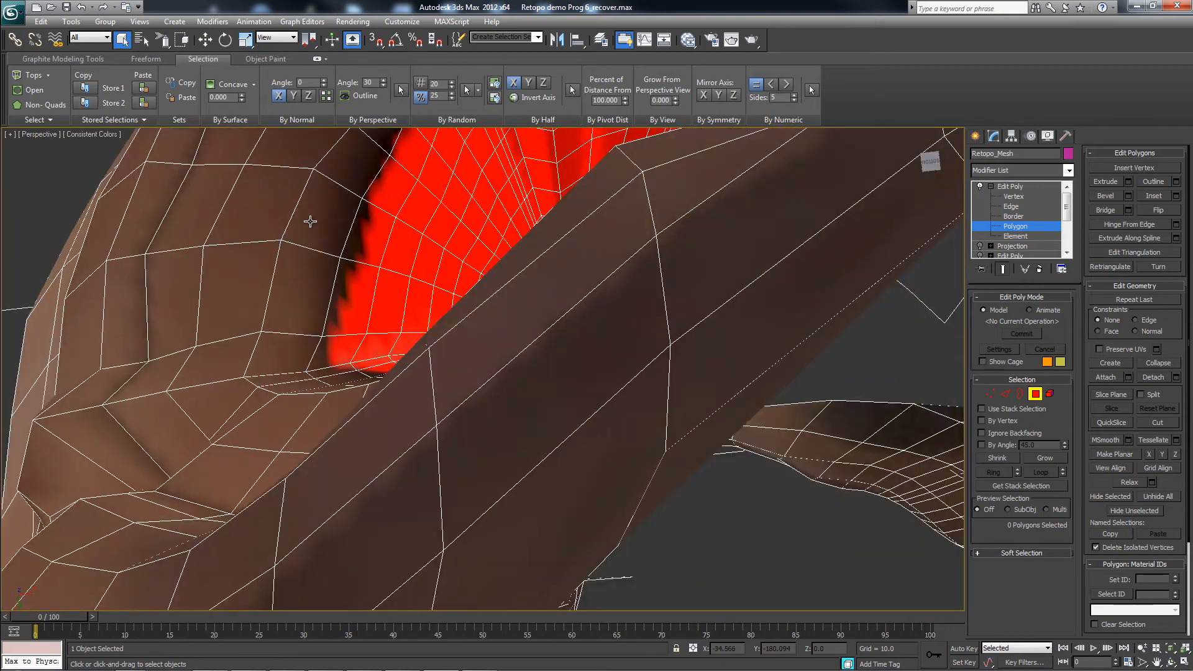
{"action": "key", "text": "shift+z"}
{"action": "key", "text": "shift+z"}
{"action": "key", "text": "shift+z"}
{"action": "key", "text": "shift+z"}
{"action": "key", "text": "shift+z"}
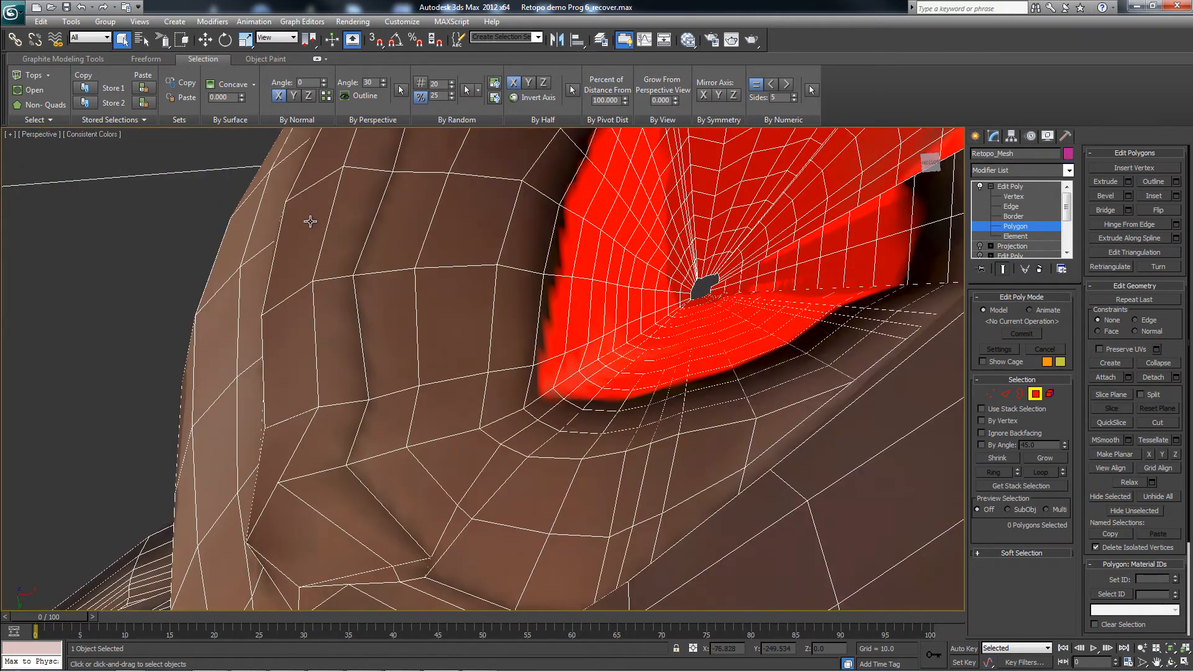
{"action": "key", "text": "shift+z"}
{"action": "key", "text": "shift+z"}
{"action": "key", "text": "shift+z"}
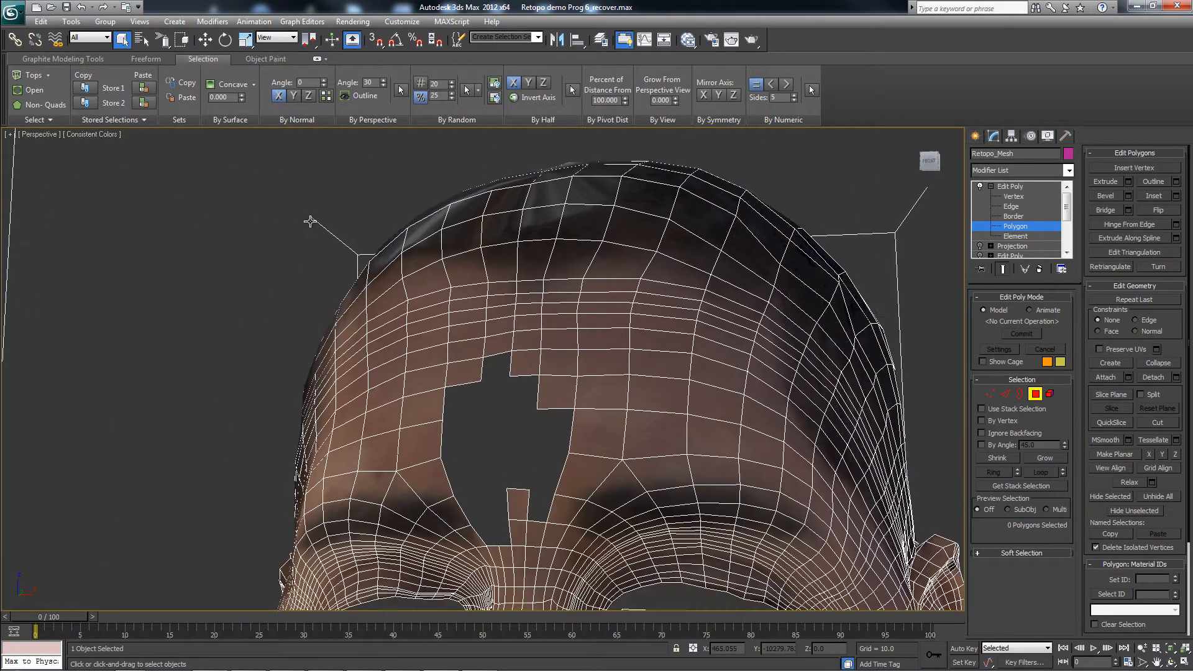
Undo the polygon deletions made for both nostrils.
{"action": "key", "text": "shift+z"}
{"action": "key", "text": "shift+z"}
{"action": "key", "text": "shift+z"}
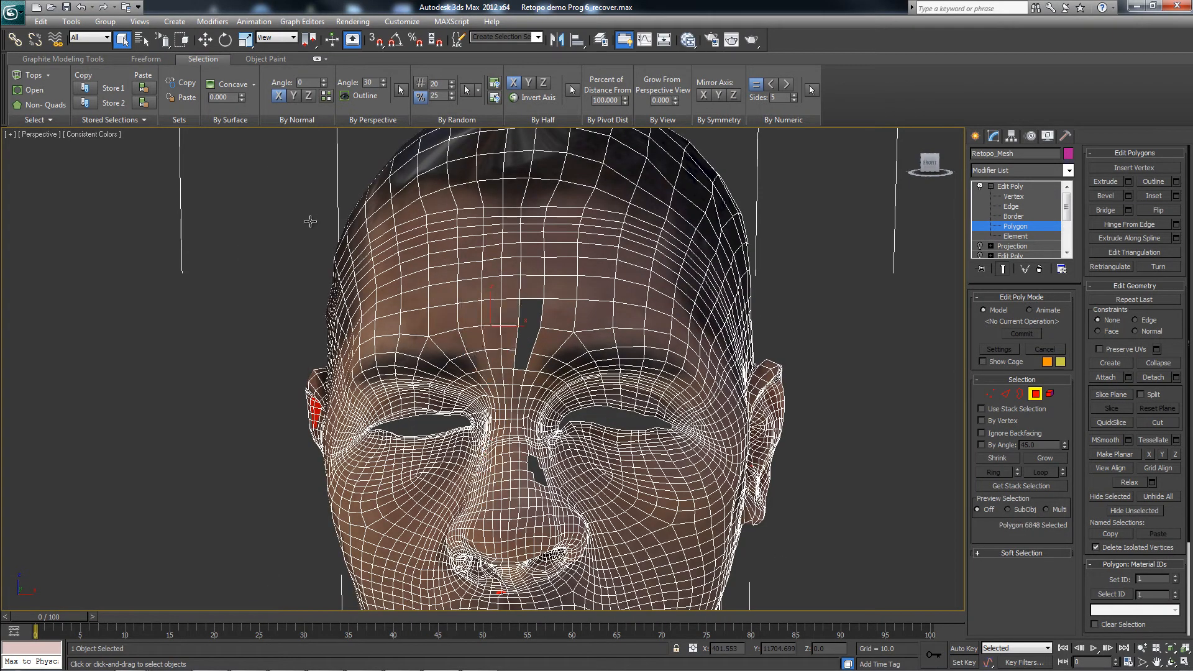
{"action": "key", "text": "shift+z"}
{"action": "key", "text": "shift+z"}
{"action": "key", "text": "shift+z"}
{"action": "key", "text": "shift+z"}
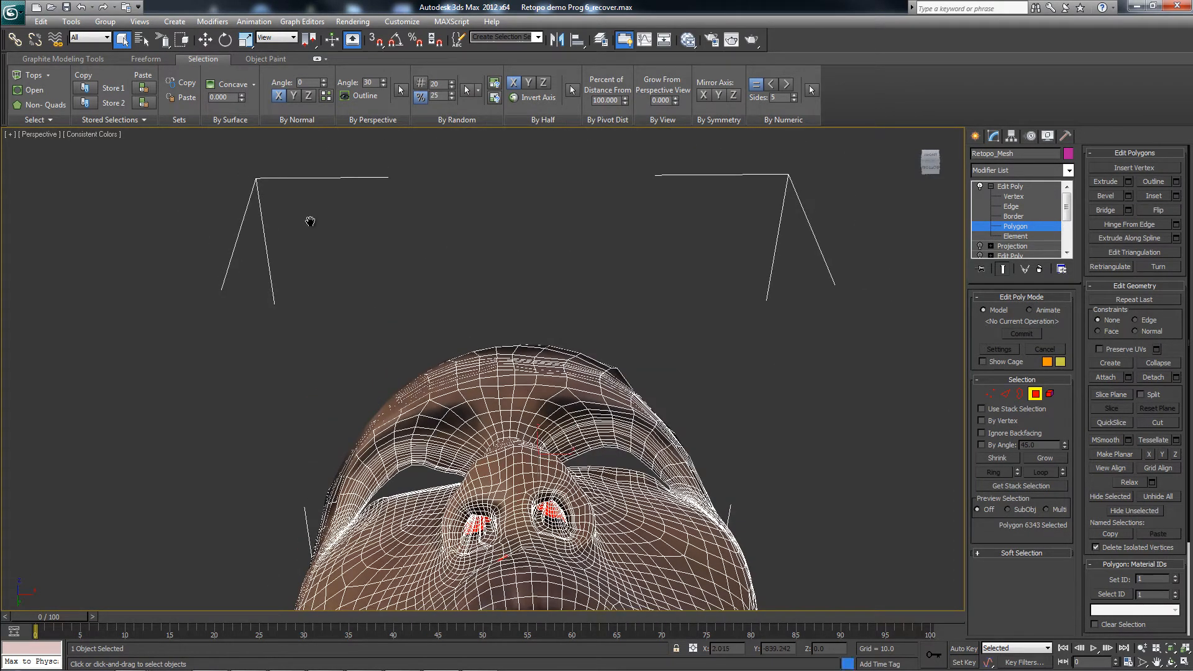
Examine the nostril interior again around the vertex where its edges converge.
{"action": "key", "text": "shift+z"}
{"action": "key", "text": "shift+z"}
{"action": "key", "text": "shift+z"}
{"action": "key", "text": "shift+z"}
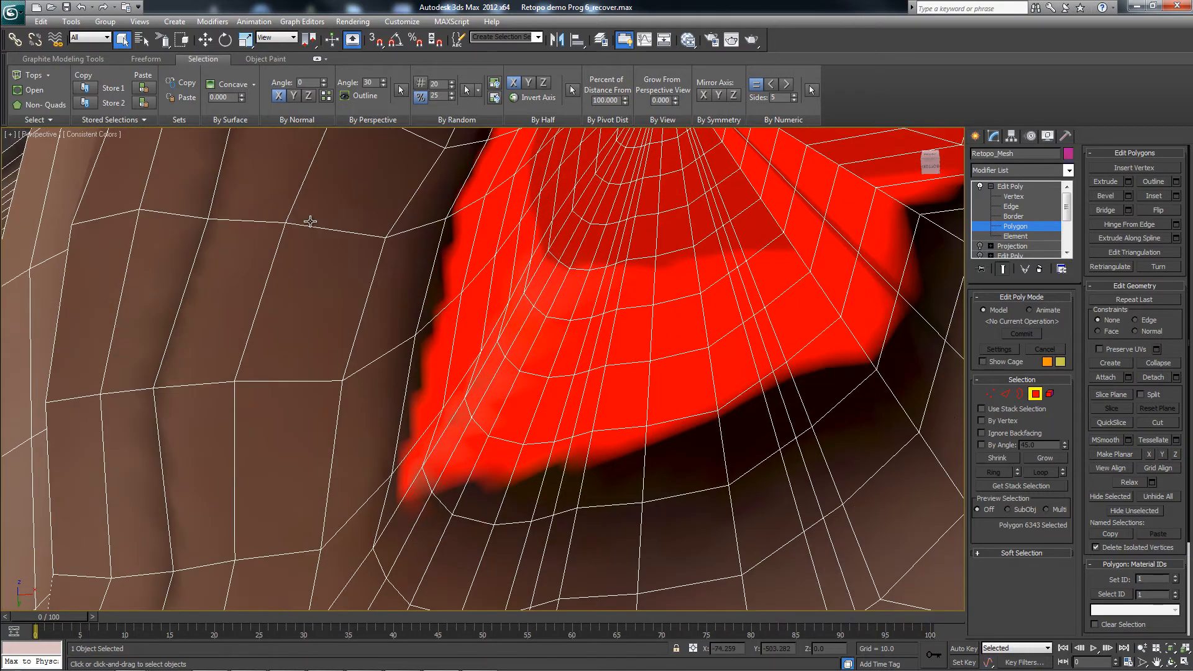
{"action": "key", "text": "shift+z"}
{"action": "key", "text": "shift+z"}
{"action": "key", "text": "shift+z"}
{"action": "key", "text": "shift+z"}
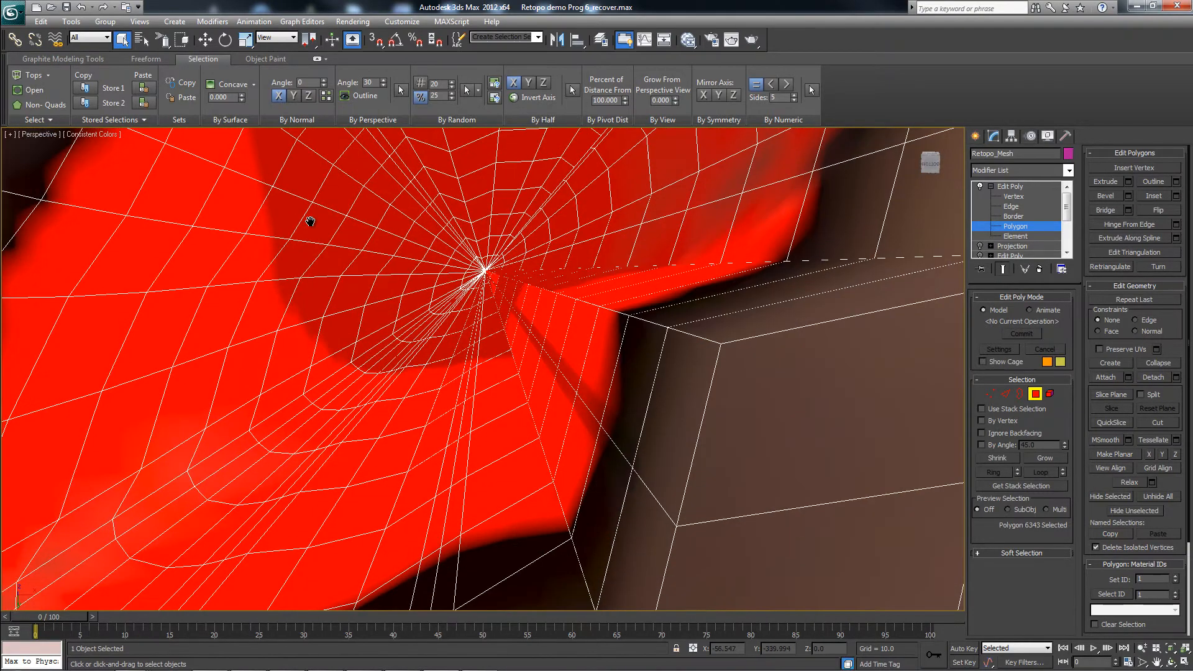
Step back through the earlier view changes and polygon selections made around the nostril interior.
{"action": "key", "text": "shift+z"}
{"action": "key", "text": "shift+z"}
{"action": "key", "text": "shift+z"}
{"action": "key", "text": "shift+z"}
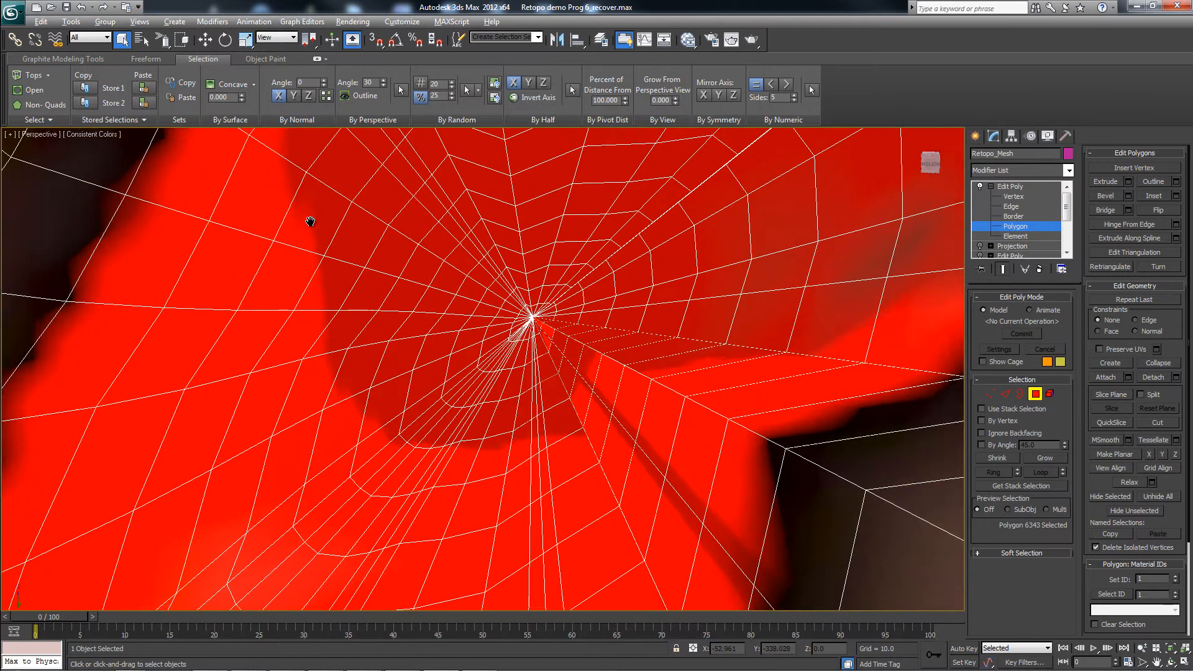
{"action": "key", "text": "shift+z"}
{"action": "key", "text": "shift+z"}
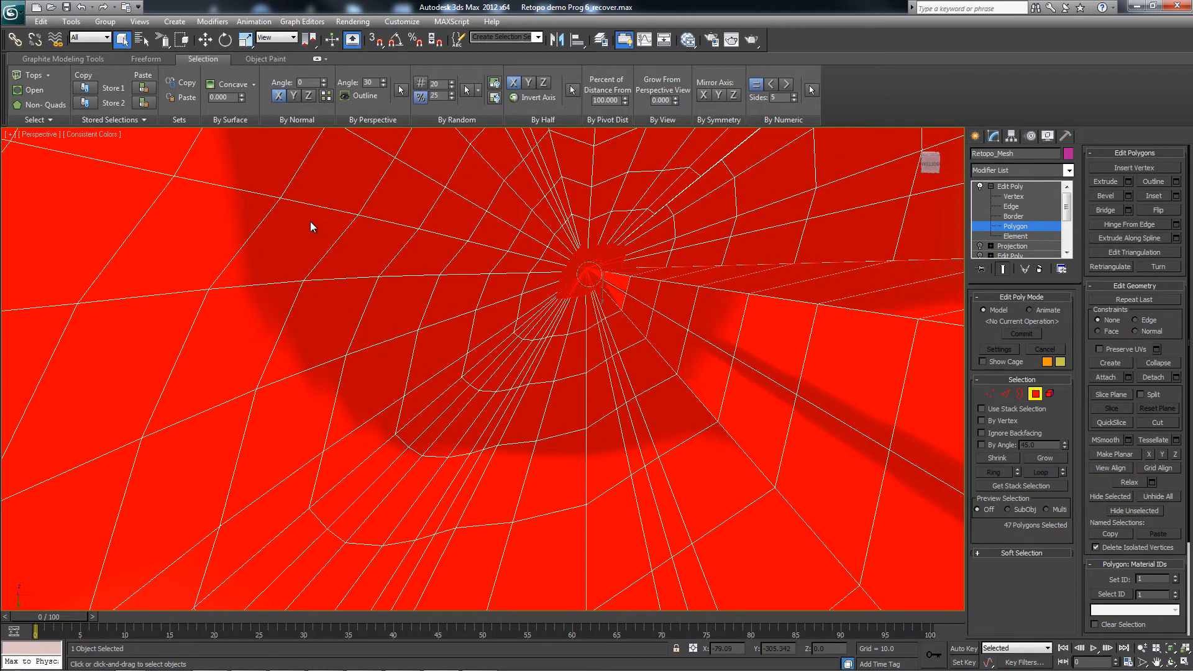
{"action": "key", "text": "shift+z"}
{"action": "key", "text": "shift+z"}
{"action": "key", "text": "shift+z"}
{"action": "key", "text": "shift+z"}
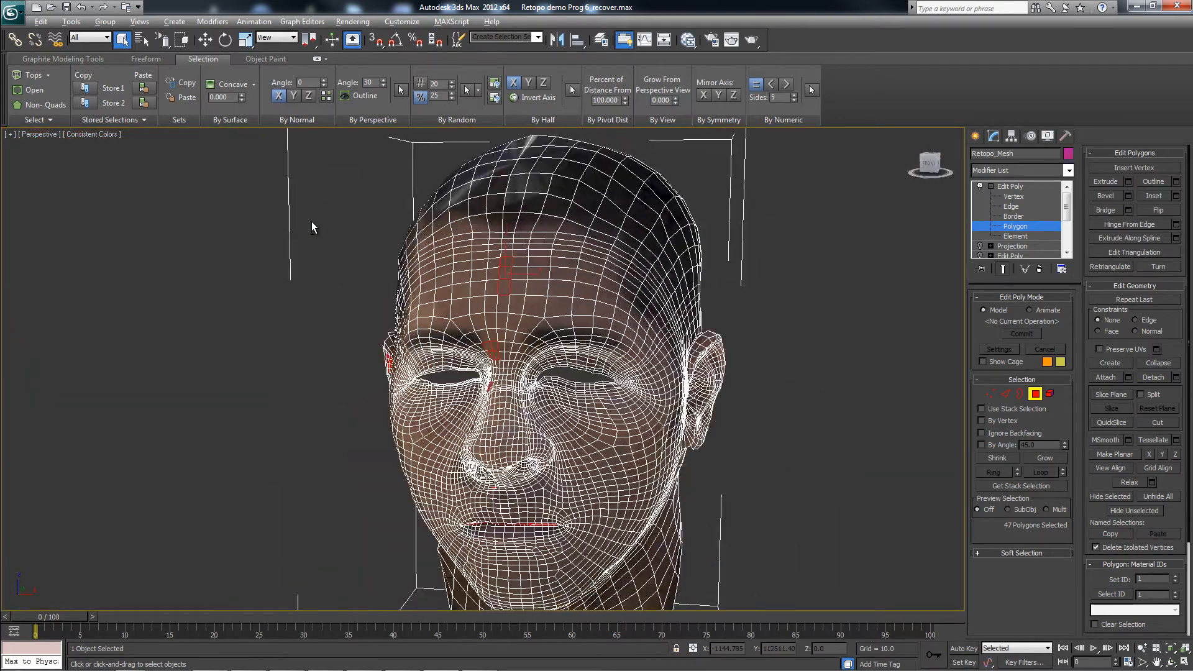
{"action": "key", "text": "shift+z"}
{"action": "key", "text": "shift+z"}
{"action": "key", "text": "shift+z"}
{"action": "key", "text": "shift+z"}
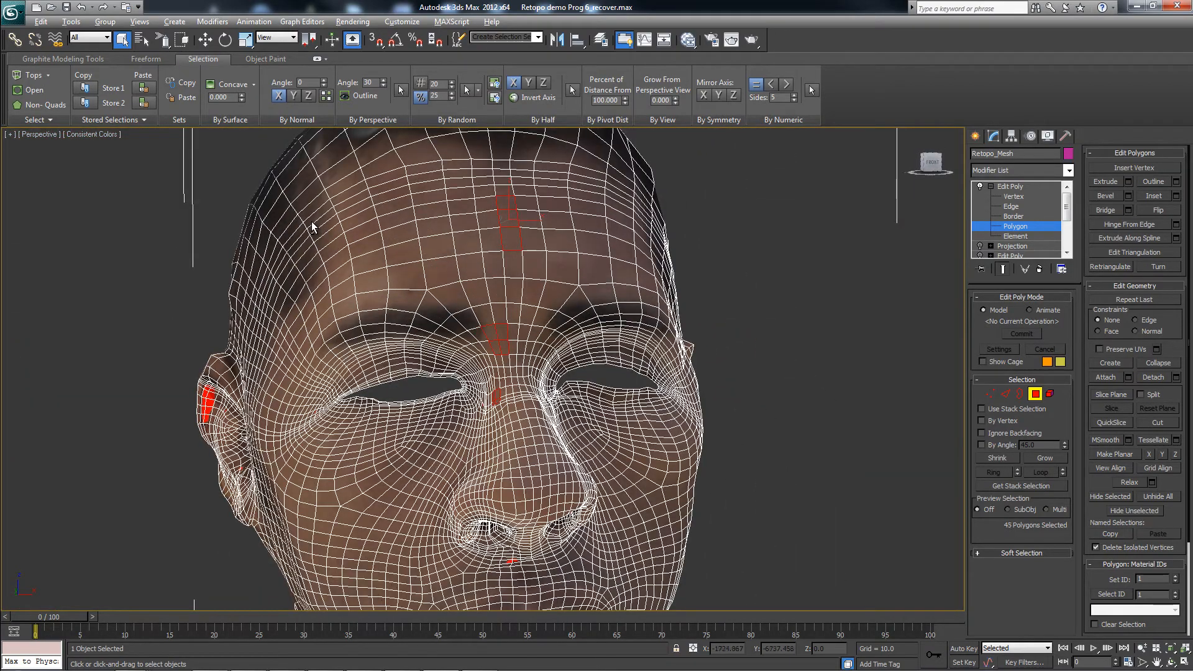
Undo the remaining polygon selections on the forehead, nose and ears until no polygons are selected.
{"action": "key", "text": "ctrl+z"}
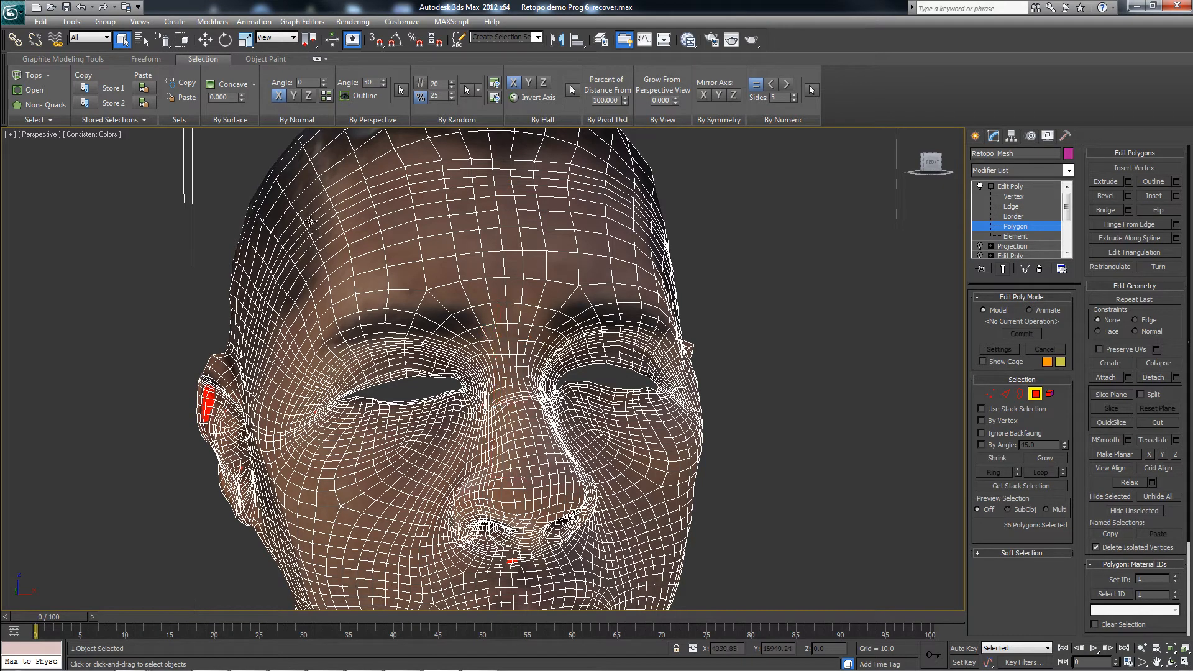
{"action": "key", "text": "shift+z"}
{"action": "key", "text": "shift+z"}
{"action": "key", "text": "shift+z"}
{"action": "key", "text": "shift+z"}
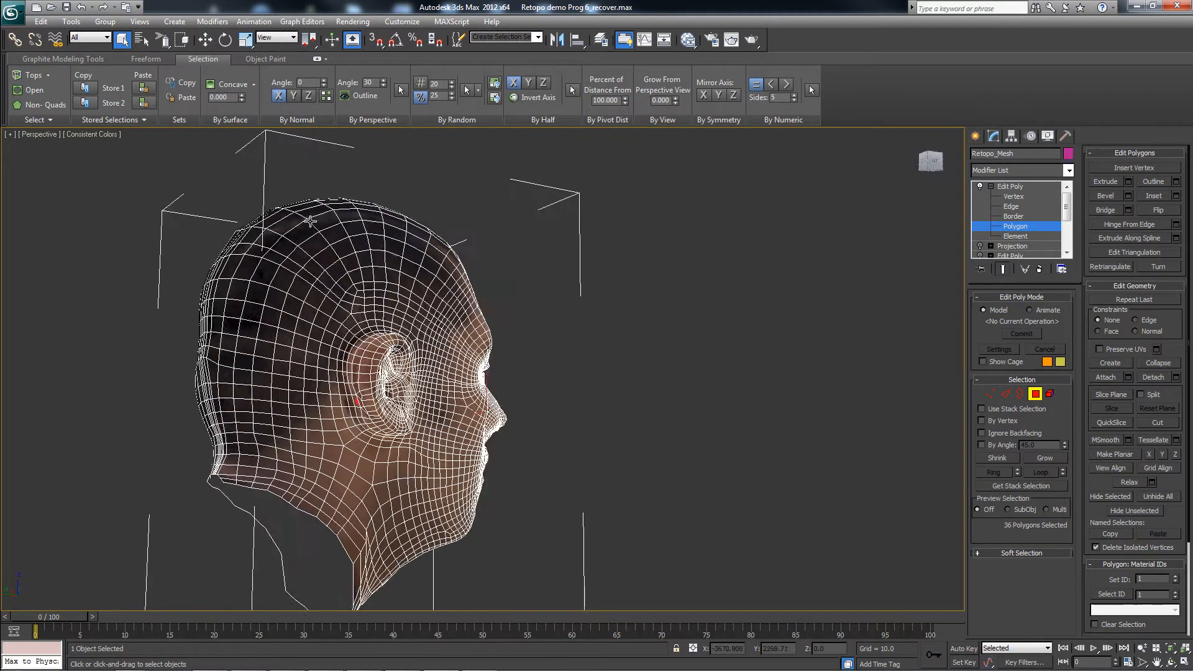
{"action": "key", "text": "shift+z"}
{"action": "key", "text": "shift+z"}
{"action": "key", "text": "shift+z"}
{"action": "key", "text": "shift+z"}
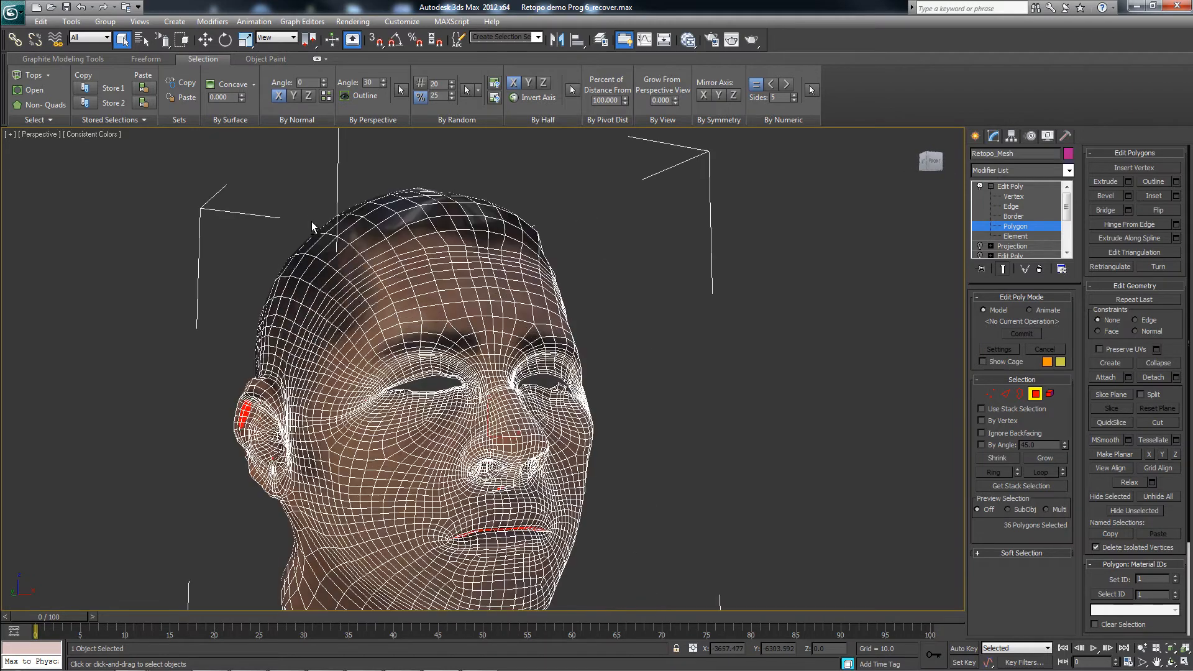
{"action": "key", "text": "shift+z"}
{"action": "key", "text": "shift+z"}
{"action": "key", "text": "shift+z"}
{"action": "key", "text": "shift+z"}
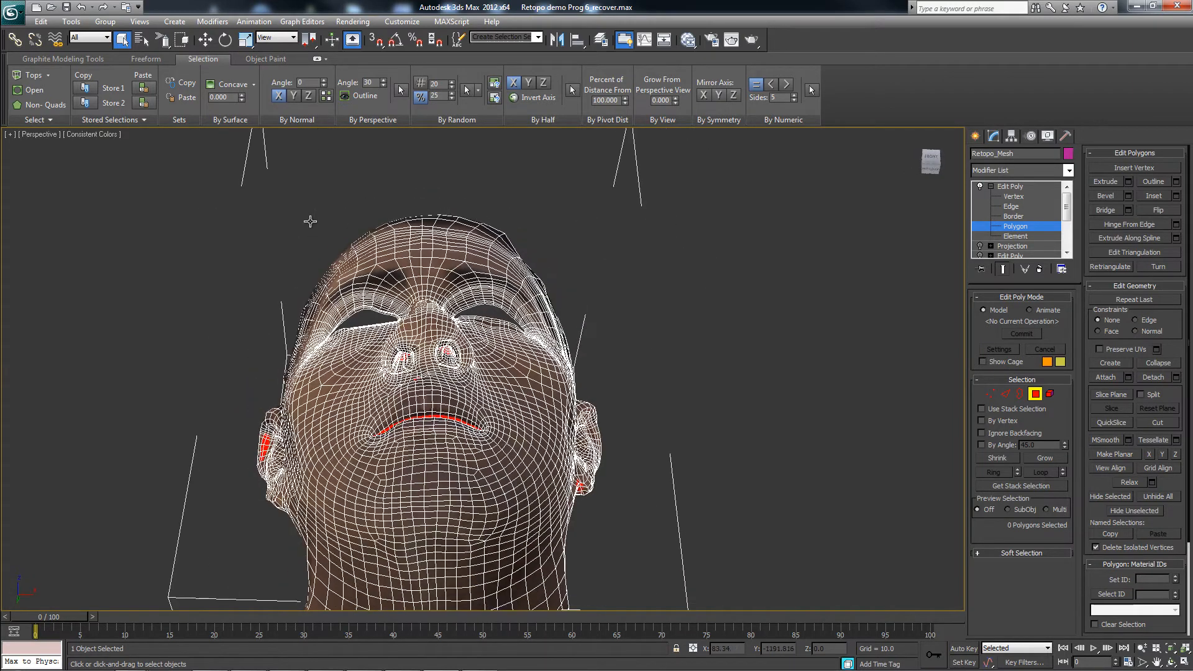
{"action": "key", "text": "shift+z"}
{"action": "key", "text": "shift+z"}
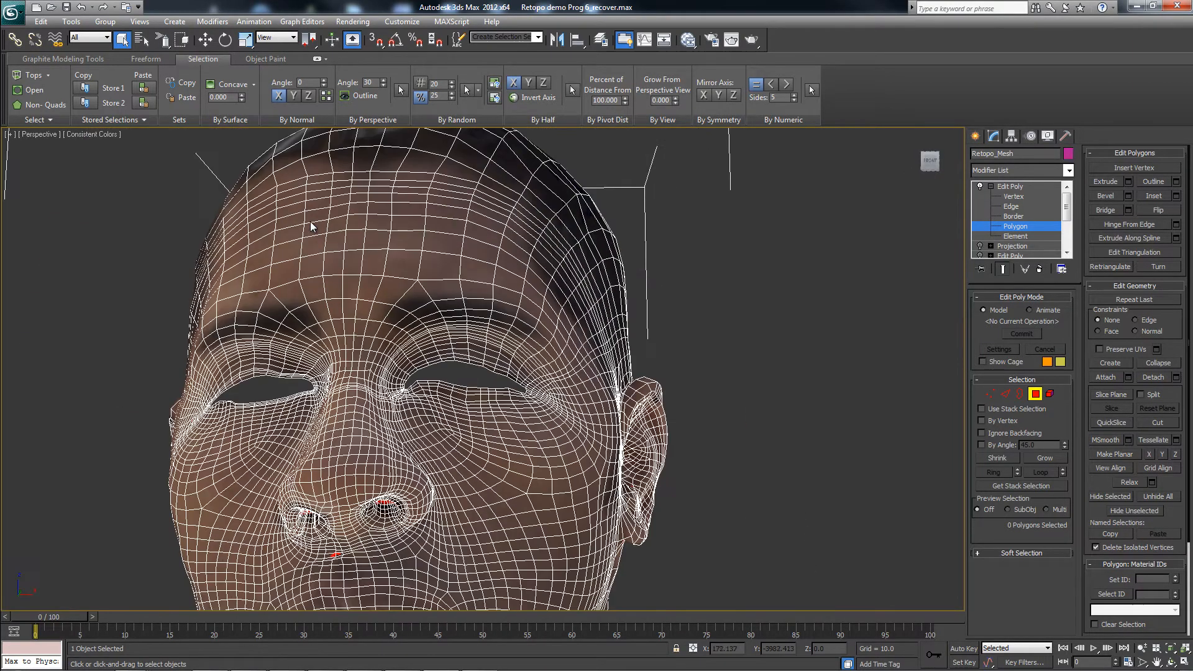
Leave polygon editing, add an Unwrap UVW modifier above the Edit Poly modifier and open its UV editor in an enlarged window.
{"action": "key", "text": "ctrl+b"}
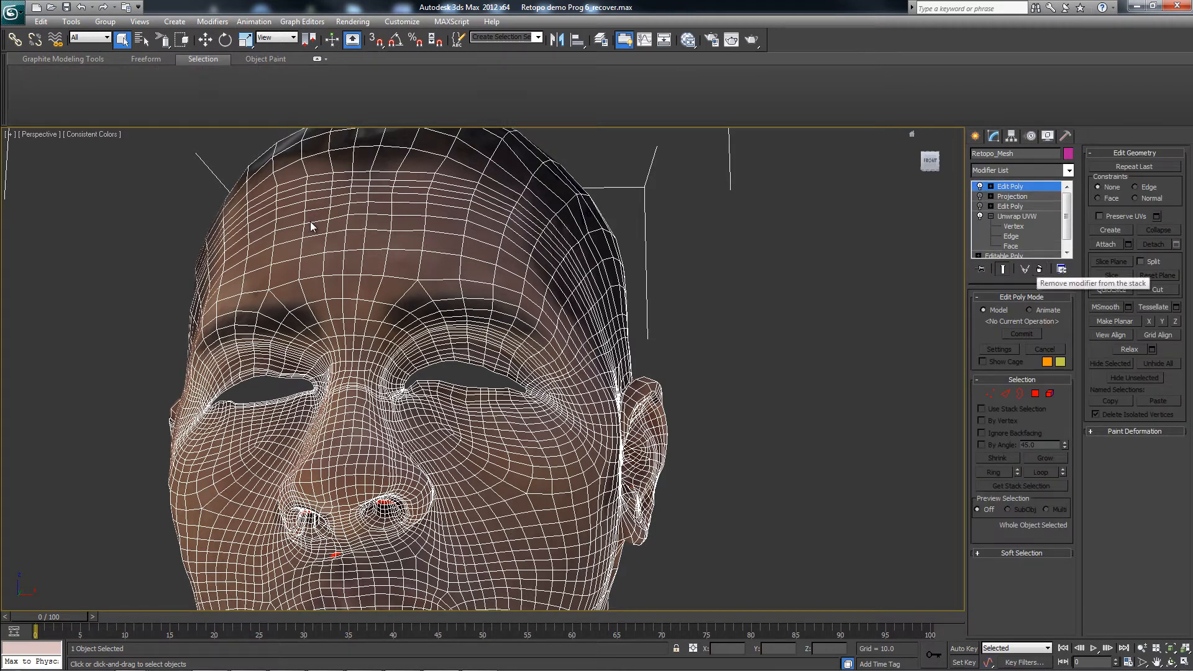
{"action": "left_click", "coordinate": [1069, 170]}
{"action": "left_click_drag", "start_coordinate": [1068, 282], "coordinate": [1068, 530]}
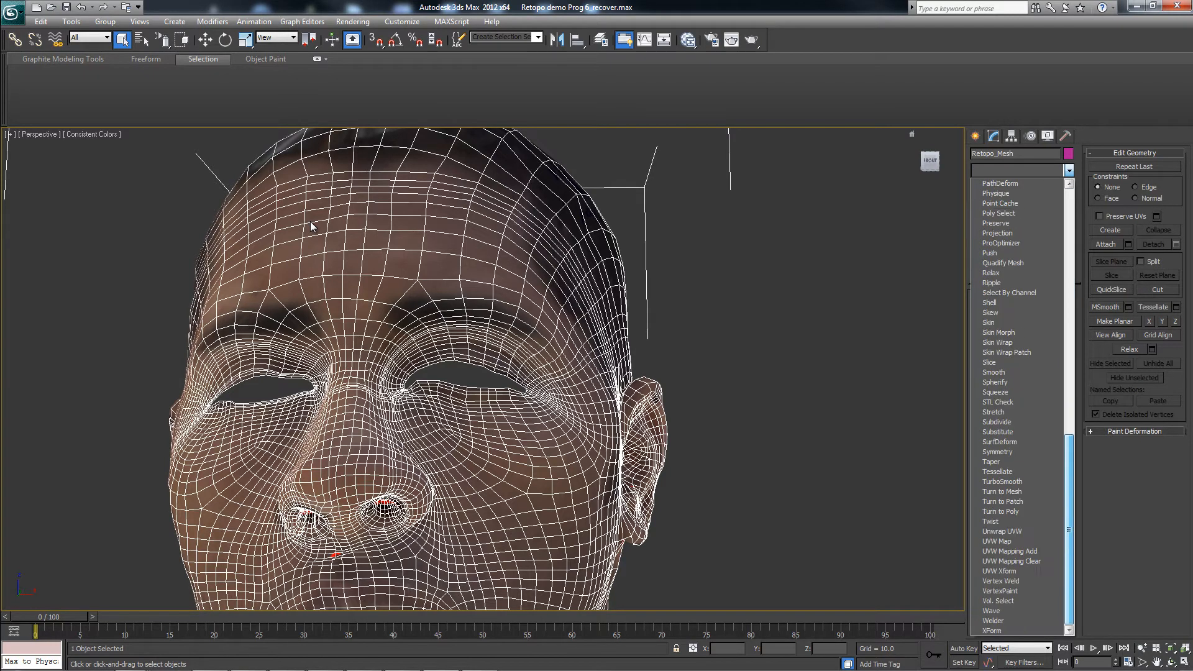
{"action": "left_click", "coordinate": [1002, 531]}
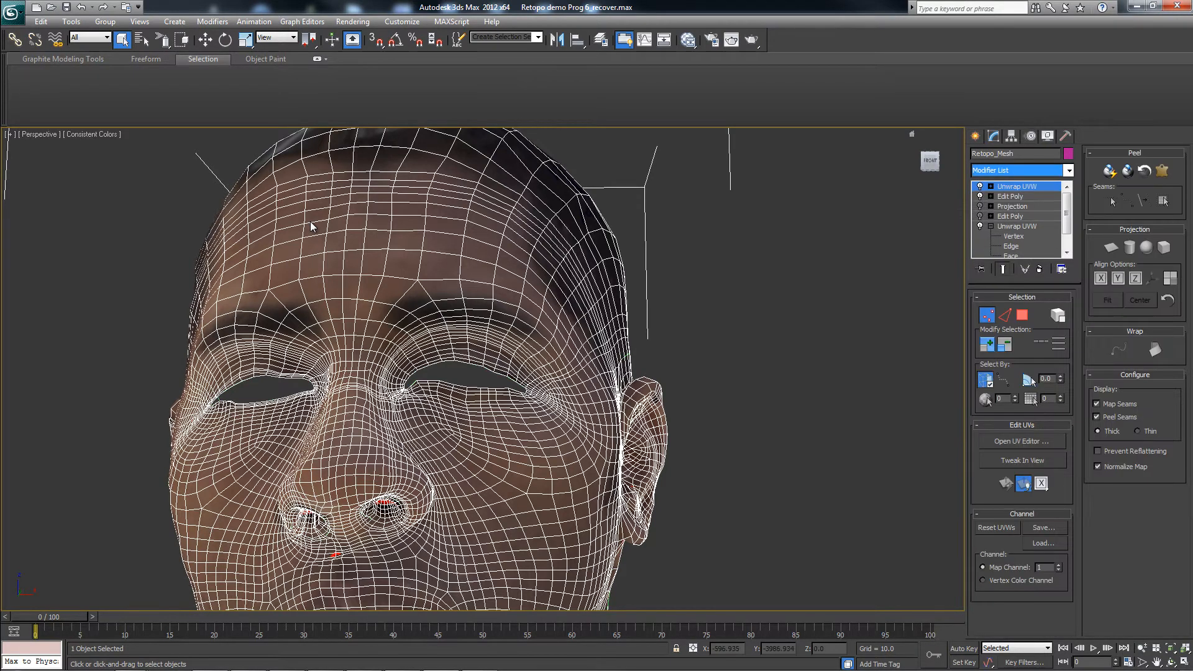
{"action": "left_click", "coordinate": [1021, 440]}
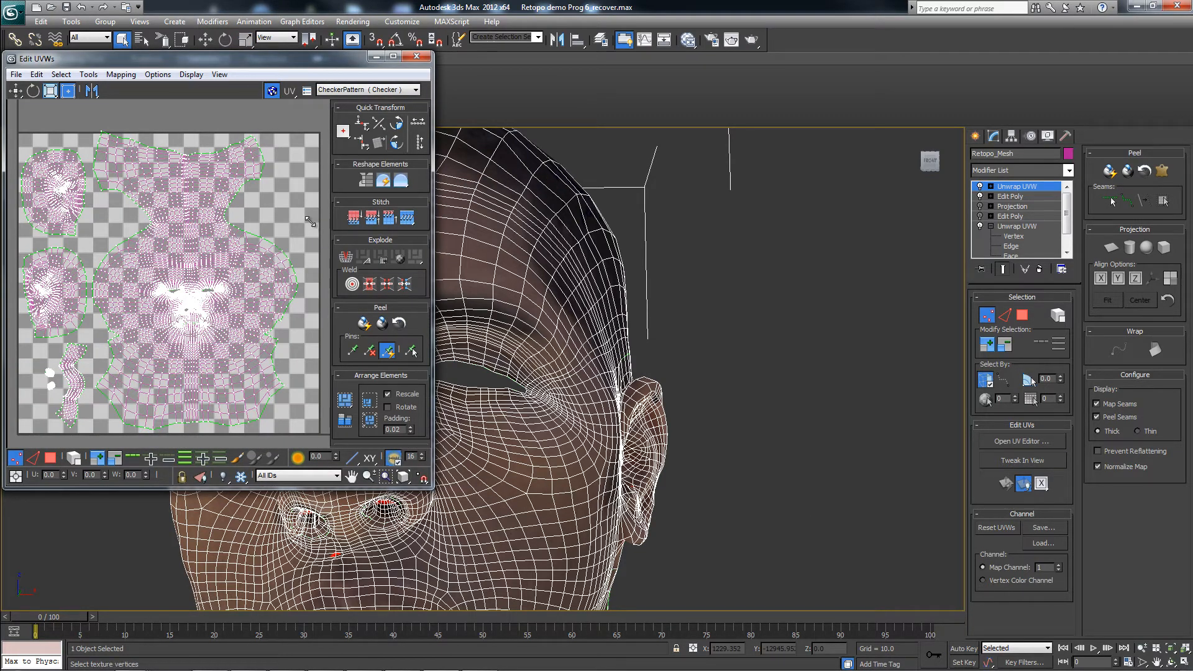
{"action": "left_click_drag", "start_coordinate": [433, 488], "coordinate": [636, 580]}
Select the large head and neck UV shell as a whole element and move it slightly away from the ear shells.
{"action": "middle_click_drag", "start_coordinate": [310, 222], "coordinate": [340, 266]}
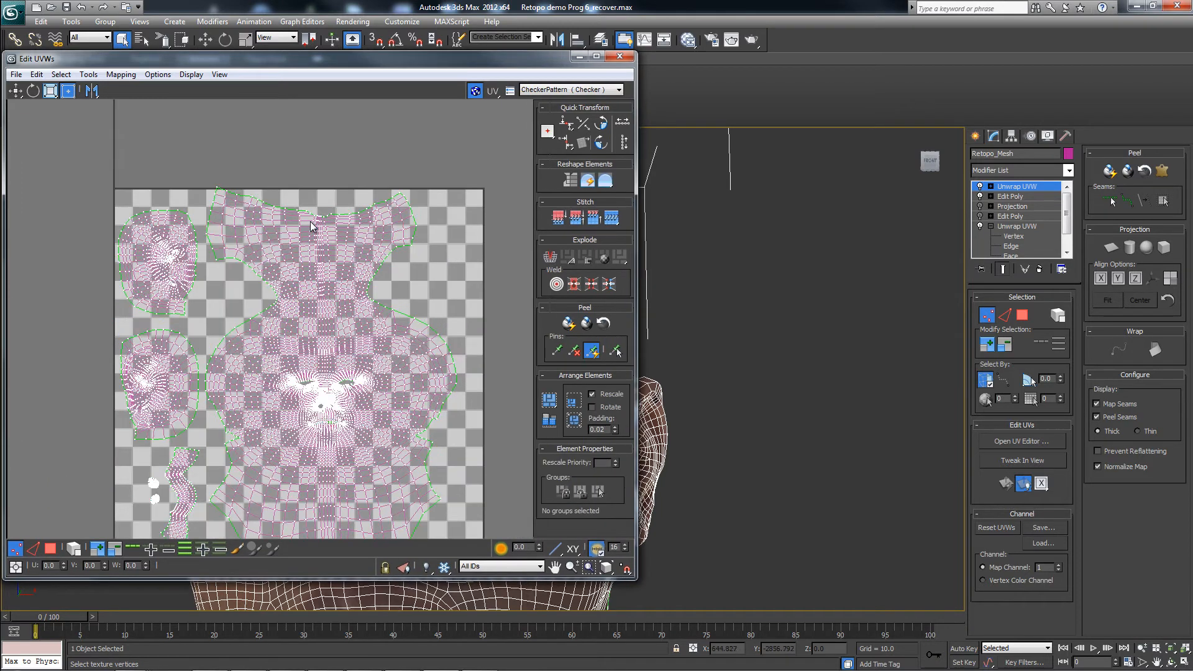
{"action": "scroll", "coordinate": [311, 222], "scroll_direction": "up", "scroll_amount": 2}
{"action": "scroll", "coordinate": [311, 222], "scroll_direction": "down", "scroll_amount": 2}
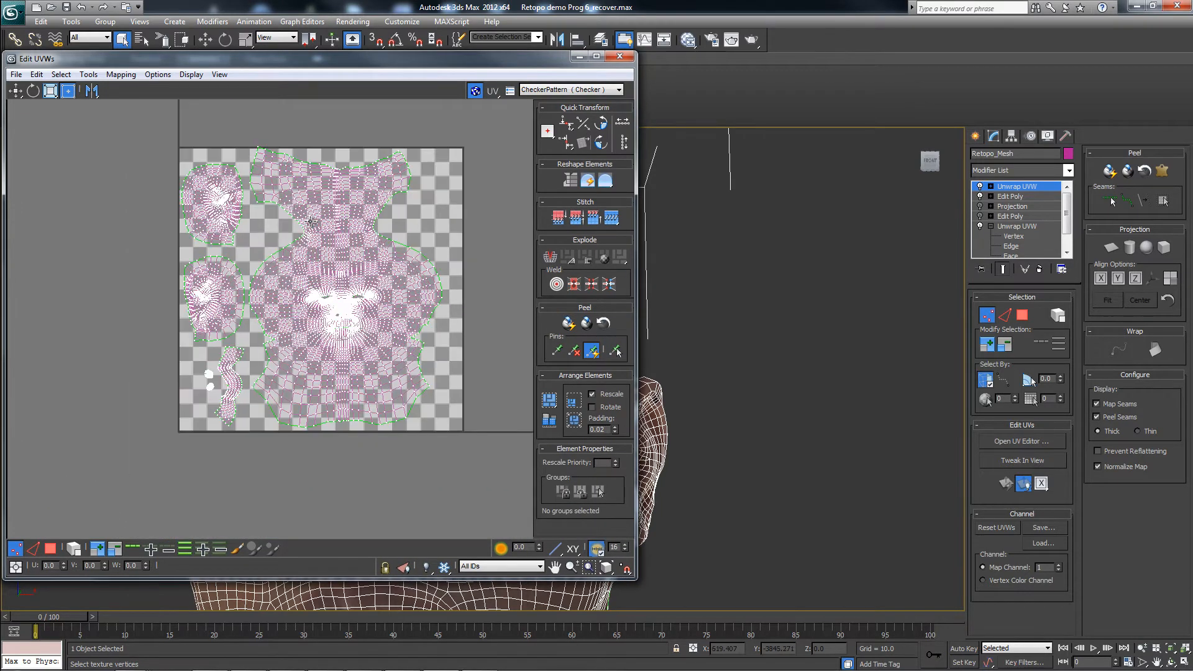
{"action": "scroll", "coordinate": [312, 226], "scroll_direction": "down", "scroll_amount": 2}
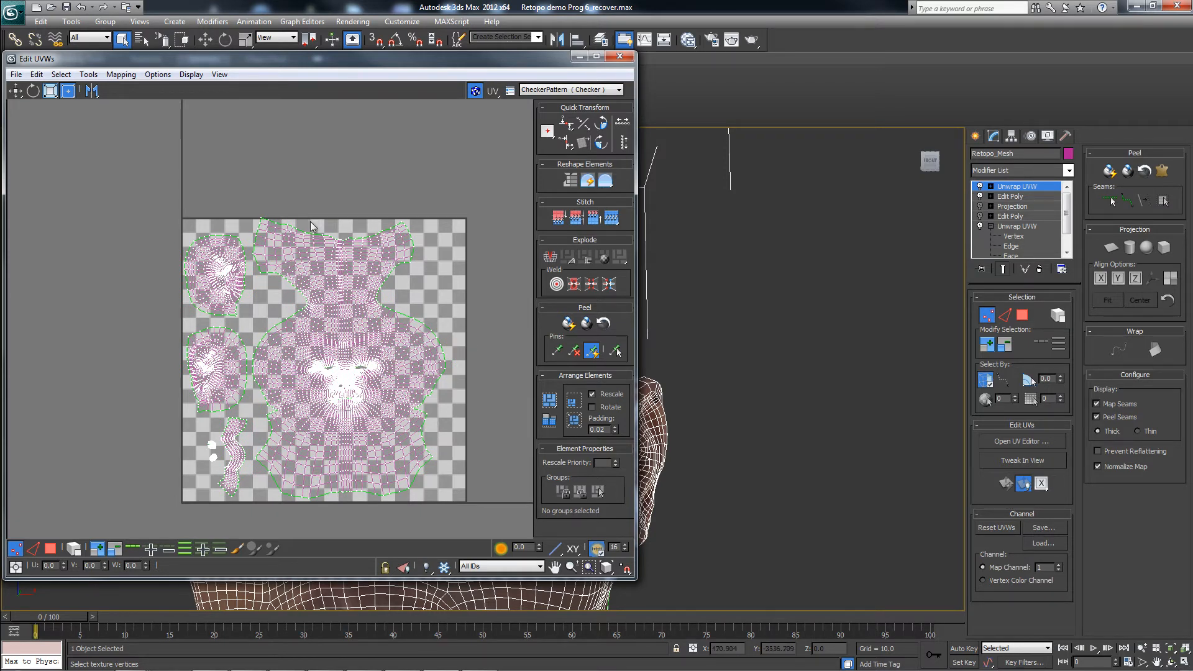
{"action": "left_click_drag", "start_coordinate": [410, 287], "coordinate": [376, 302]}
{"action": "key", "text": "5"}
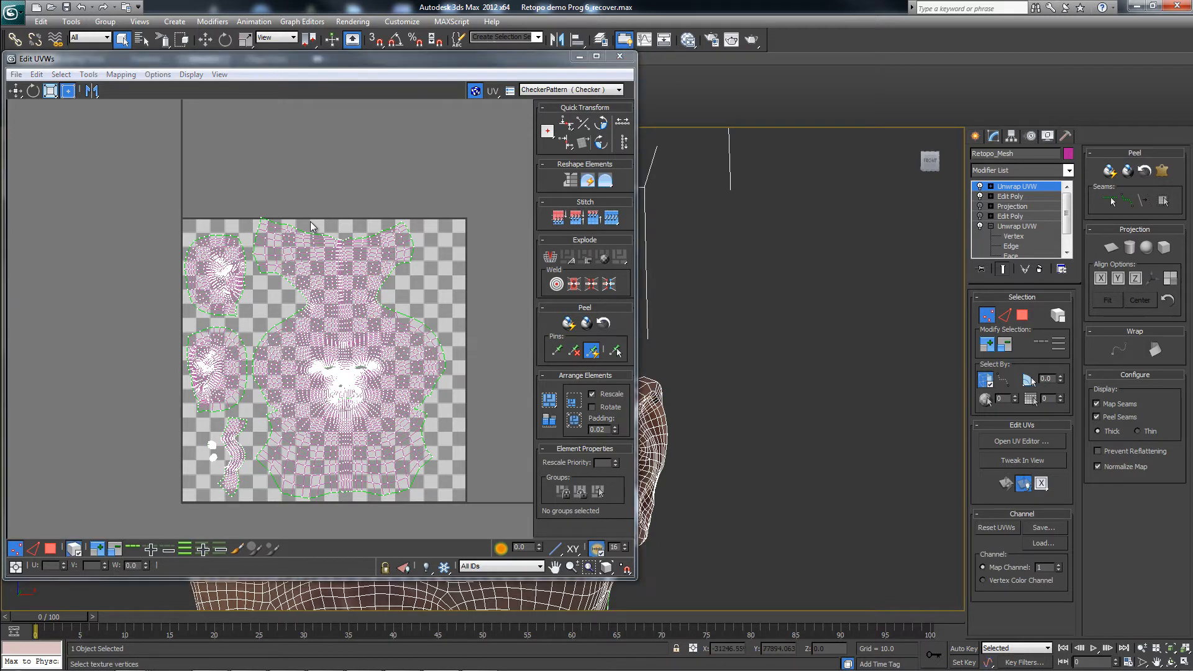
{"action": "left_click", "coordinate": [312, 225]}
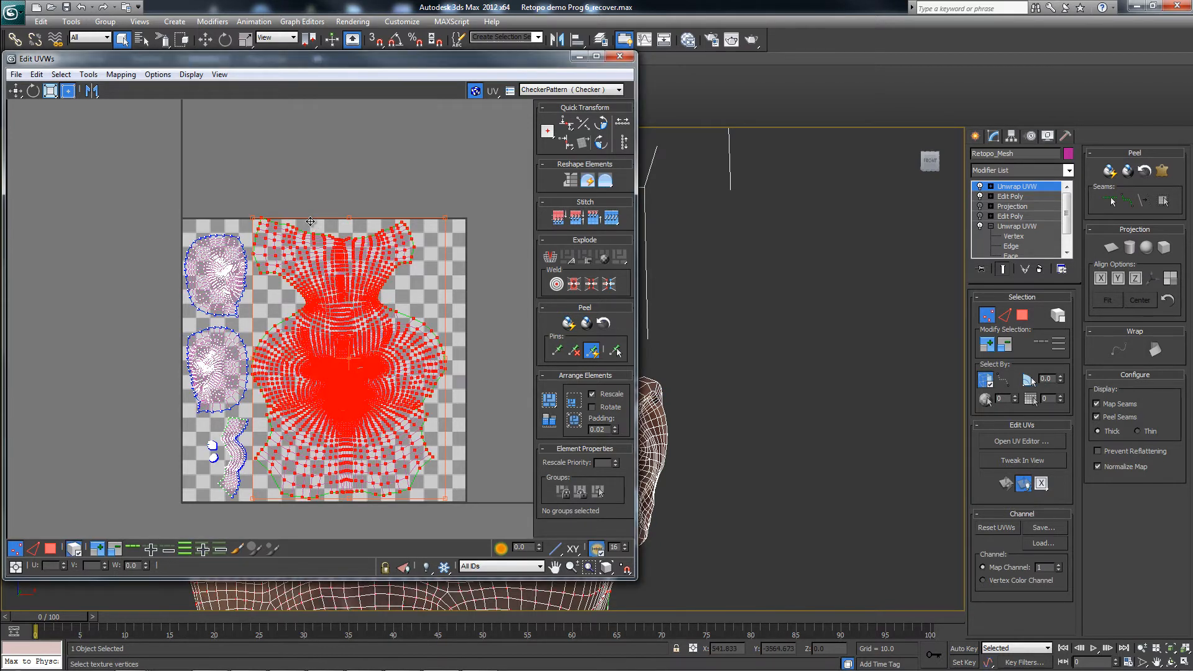
{"action": "middle_click_drag", "start_coordinate": [310, 222], "coordinate": [310, 215]}
{"action": "key", "text": "q"}
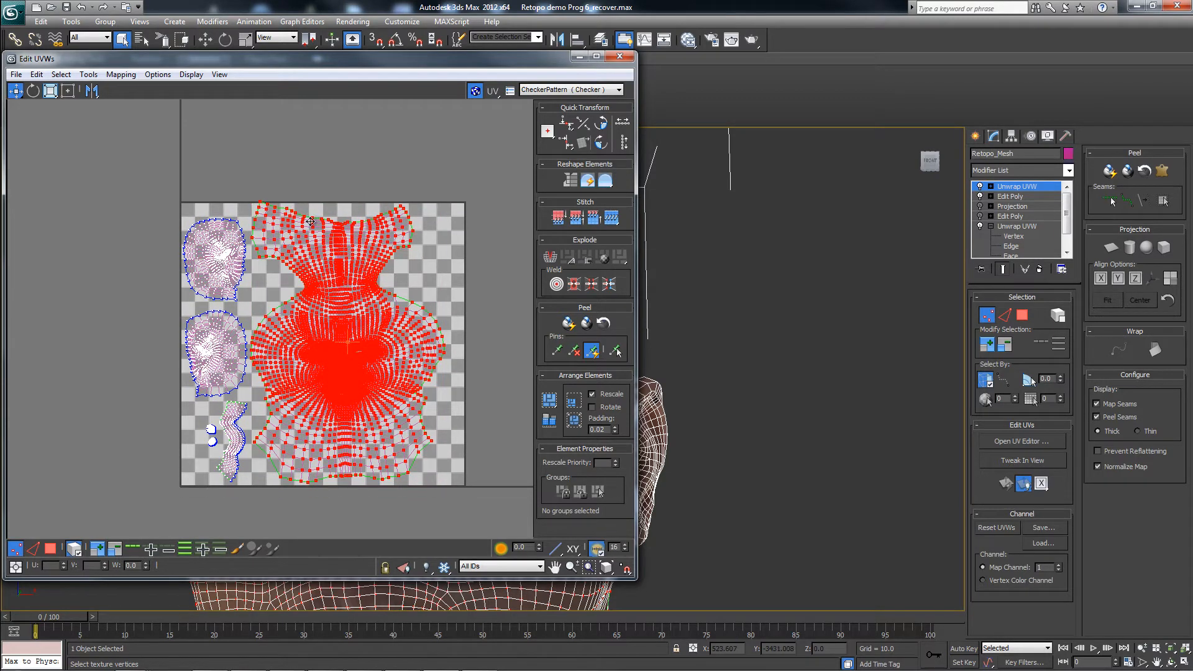
{"action": "left_click_drag", "start_coordinate": [310, 221], "coordinate": [312, 219]}
Examine the upper and lower edges of the UV shells against the tile borders and close the UV editor.
{"action": "scroll", "coordinate": [310, 221], "scroll_direction": "up", "scroll_amount": 10}
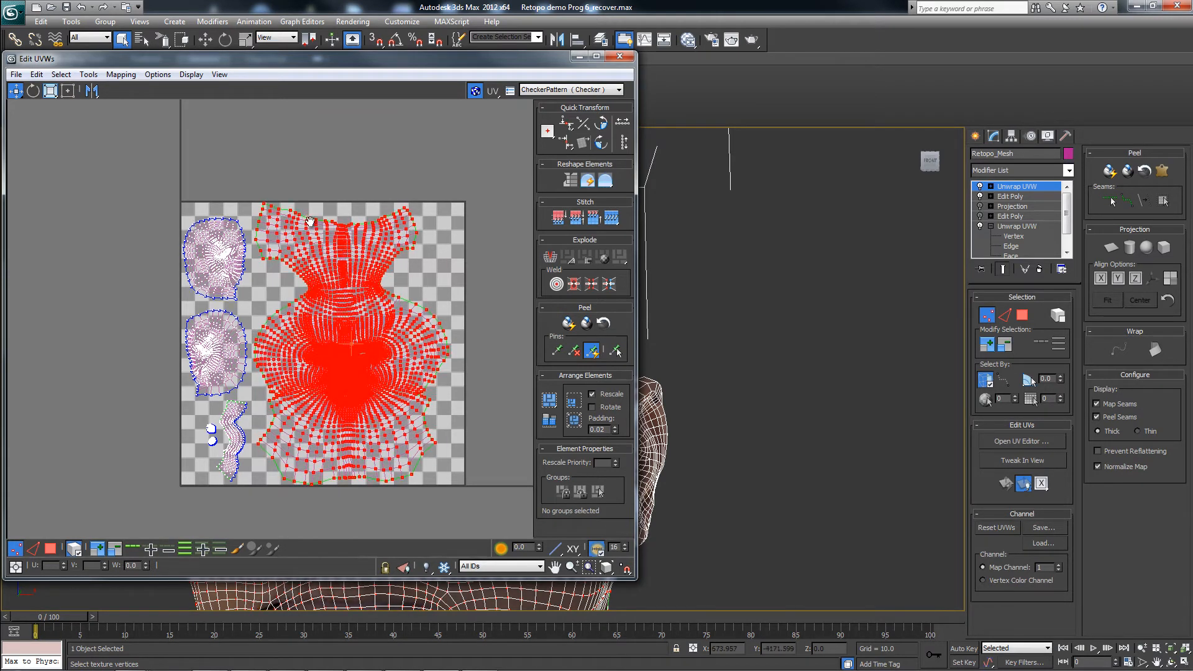
{"action": "scroll", "coordinate": [310, 222], "scroll_direction": "down", "scroll_amount": 10}
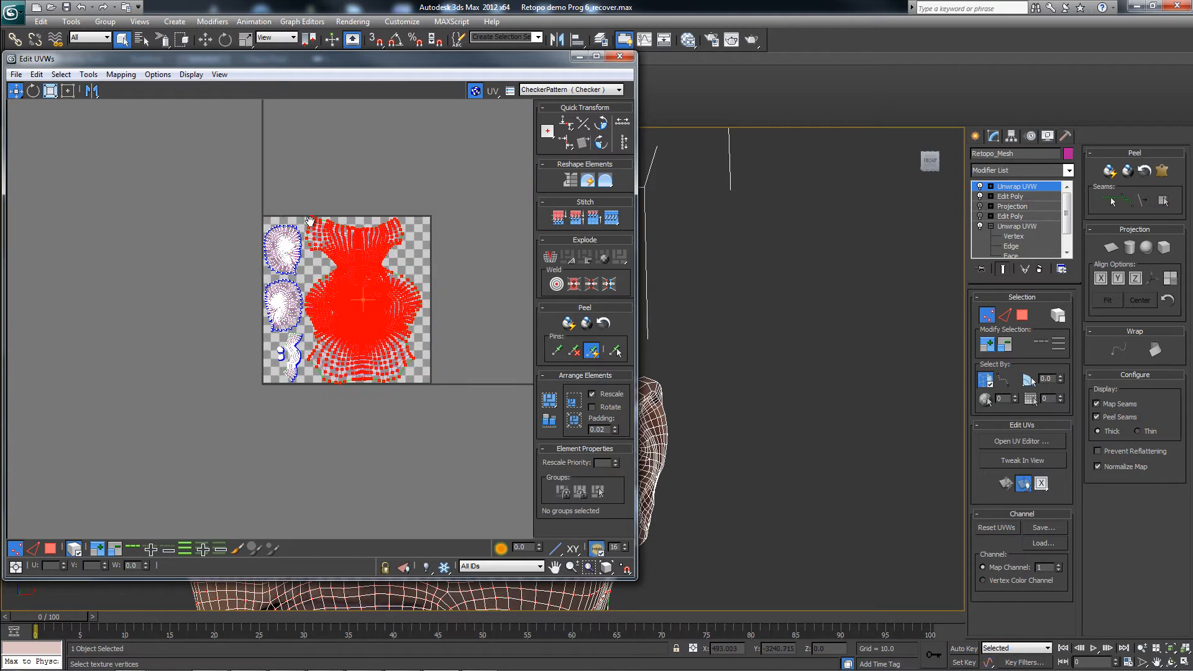
{"action": "middle_click_drag", "start_coordinate": [310, 222], "coordinate": [310, 324]}
{"action": "scroll", "coordinate": [310, 222], "scroll_direction": "up", "scroll_amount": 4}
{"action": "scroll", "coordinate": [311, 222], "scroll_direction": "up", "scroll_amount": 6}
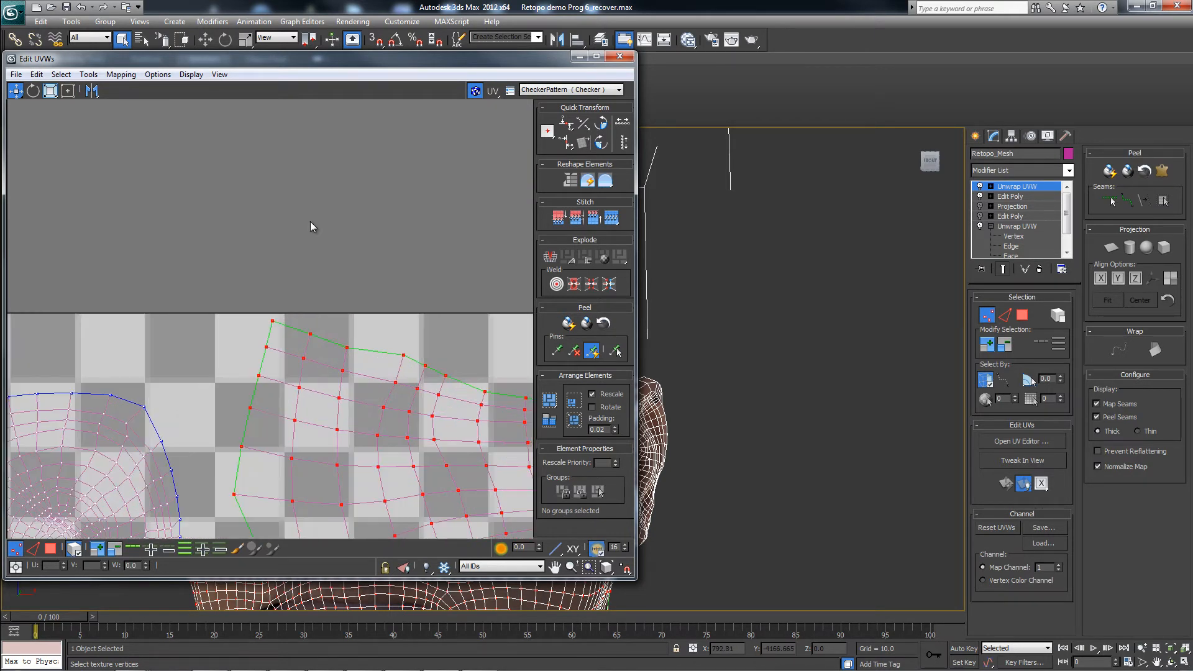
{"action": "scroll", "coordinate": [310, 221], "scroll_direction": "down", "scroll_amount": 6}
{"action": "mouse_move", "coordinate": [310, 222]}
{"action": "middle_mouse_down"}
{"action": "mouse_move", "coordinate": [227, 129]}
{"action": "mouse_move", "coordinate": [47, 130]}
{"action": "mouse_move", "coordinate": [477, 93]}
{"action": "mouse_move", "coordinate": [384, 197]}
{"action": "mouse_move", "coordinate": [449, 100]}
{"action": "middle_mouse_up"}
{"action": "scroll", "coordinate": [310, 221], "scroll_direction": "down", "scroll_amount": 4}
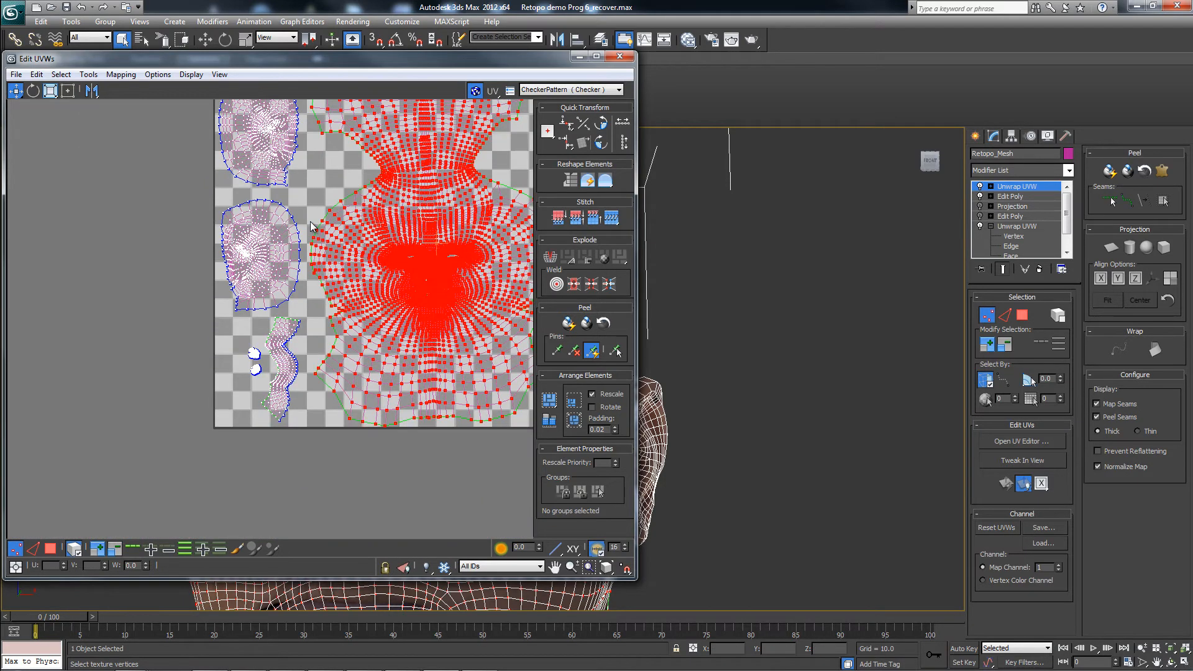
{"action": "left_click", "coordinate": [618, 56]}
Export only the selected head mesh as the FBX file 3ds2MB, replacing the existing file and keeping the user-defined export preset.
{"action": "left_click", "coordinate": [975, 136]}
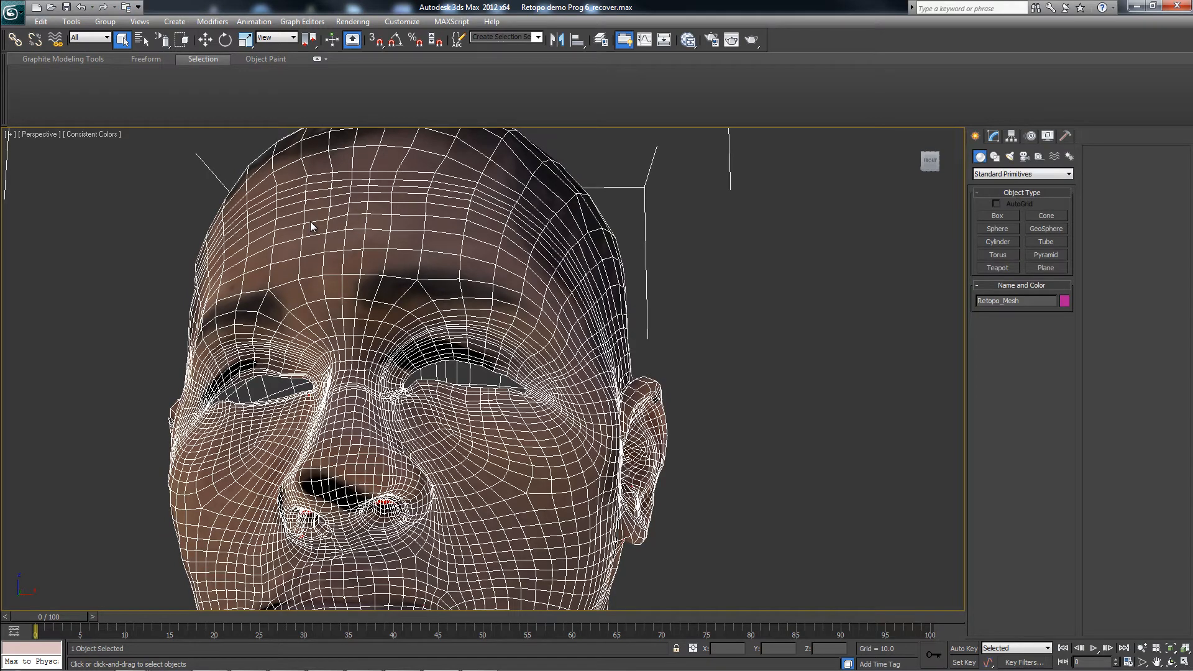
{"action": "left_click", "coordinate": [11, 12]}
{"action": "mouse_move", "coordinate": [80, 203]}
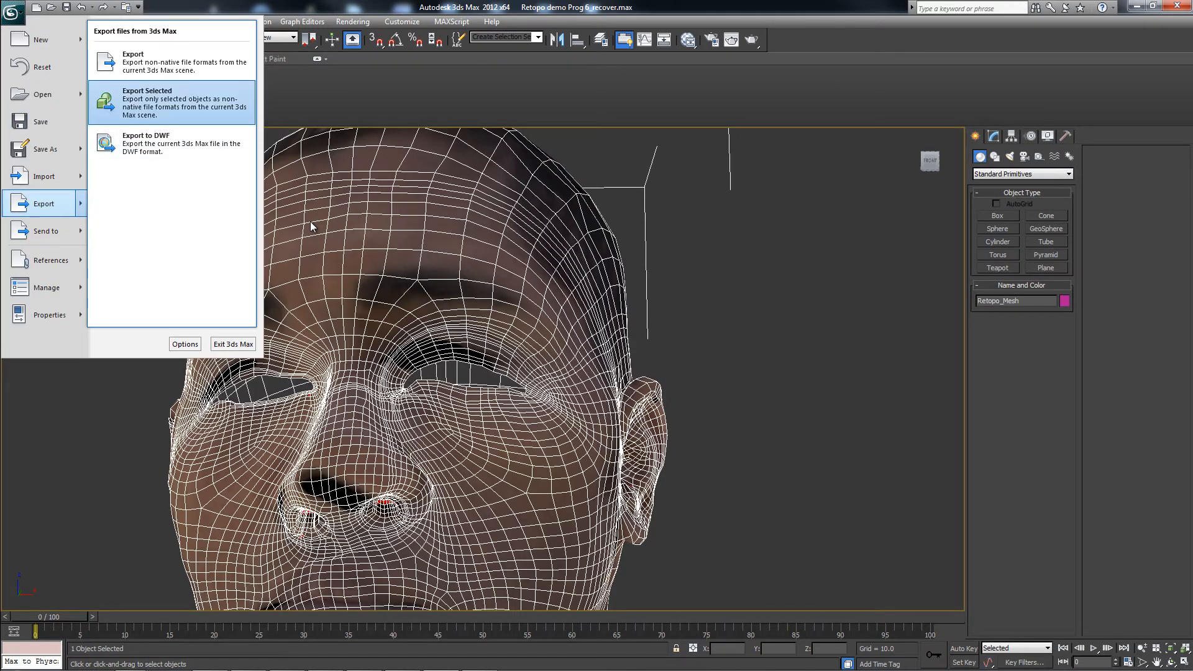
{"action": "left_click", "coordinate": [171, 103]}
{"action": "left_click", "coordinate": [349, 121]}
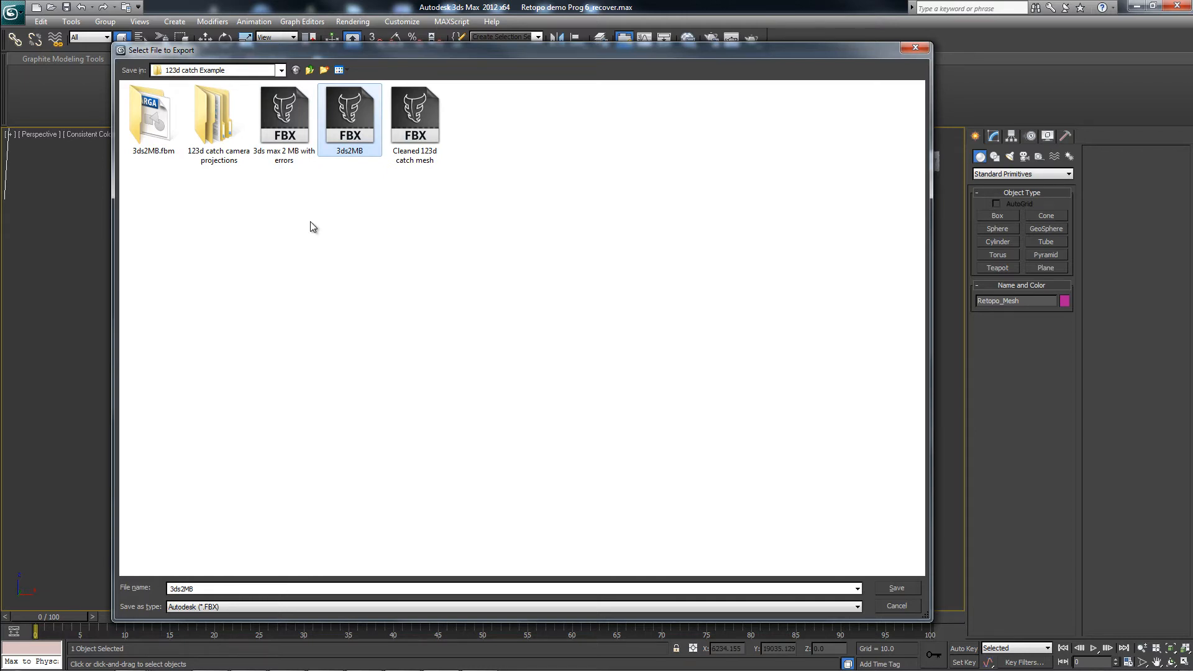
{"action": "left_click", "coordinate": [896, 588]}
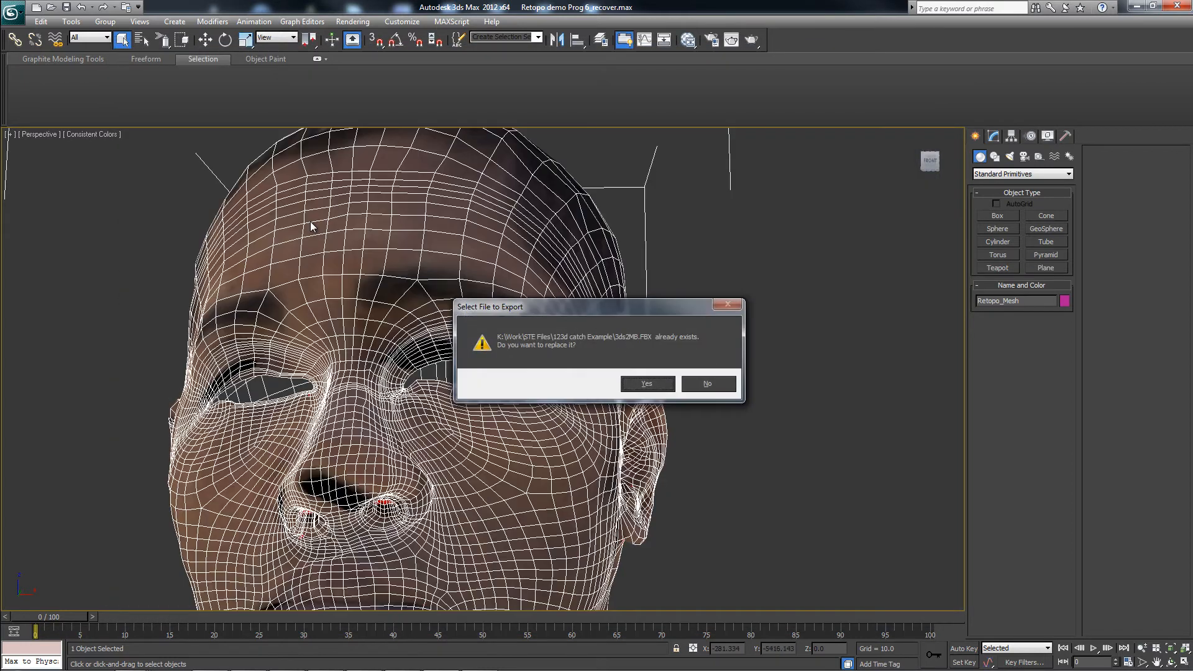
{"action": "key", "text": "Return"}
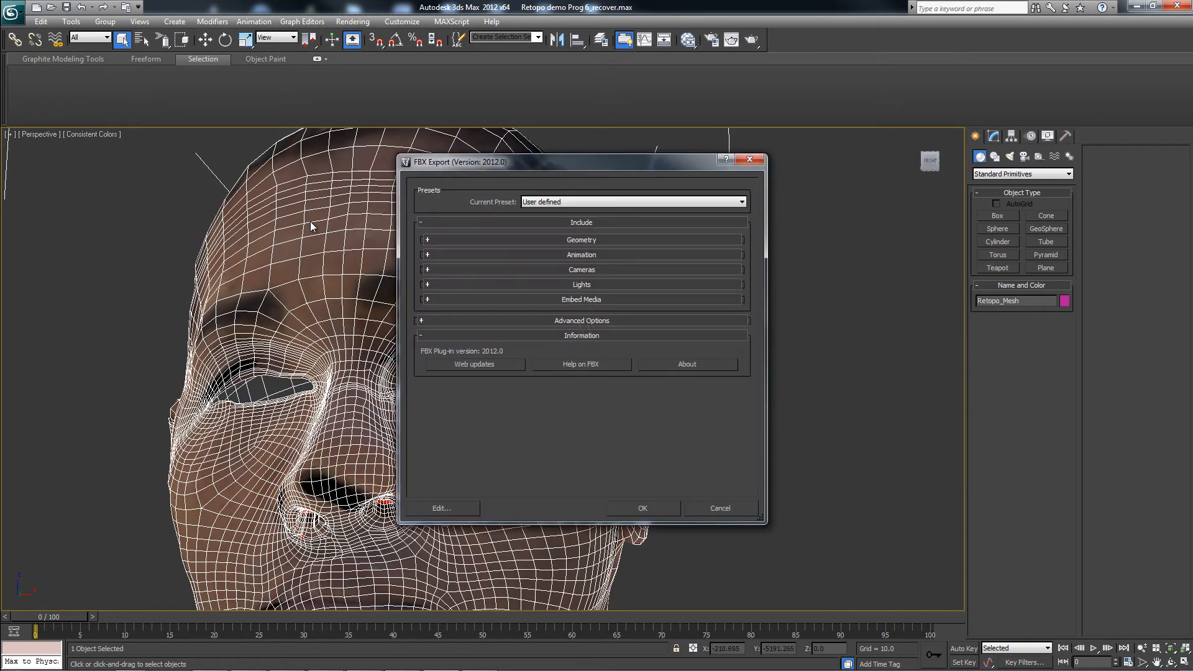
{"action": "key", "text": "Return"}
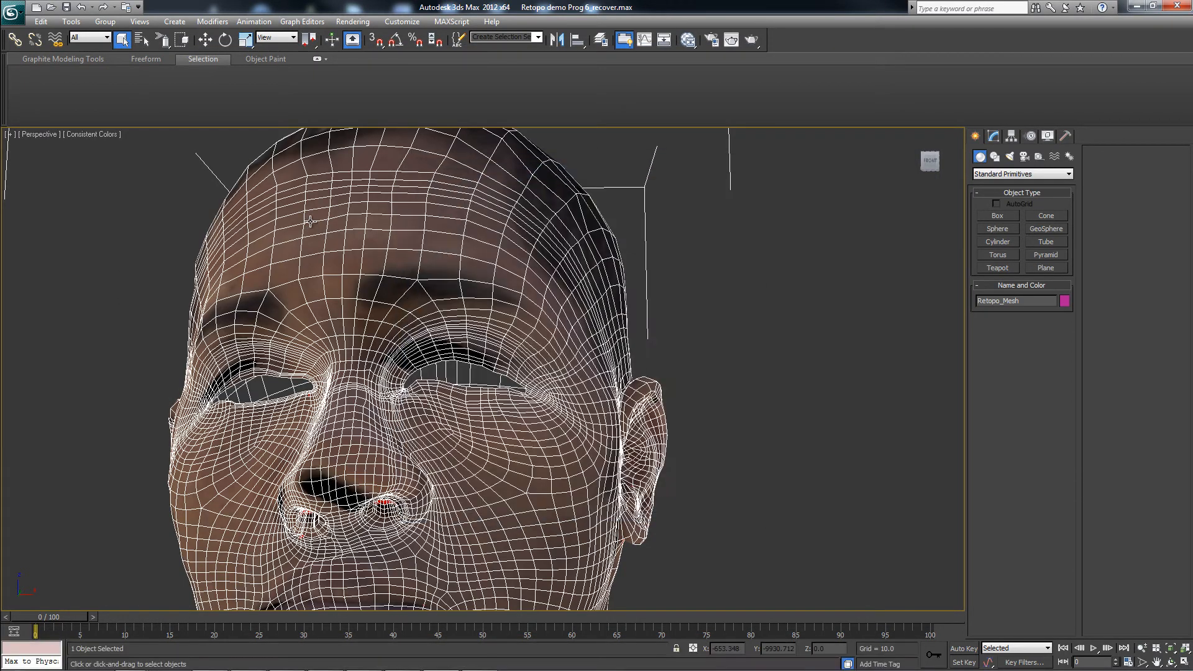
Switch to Mudbox, open the 3ds2MB FBX file and keep the imported Retopo_Mesh despite its high-valence vertex.
{"action": "key", "text": "alt+Tab"}
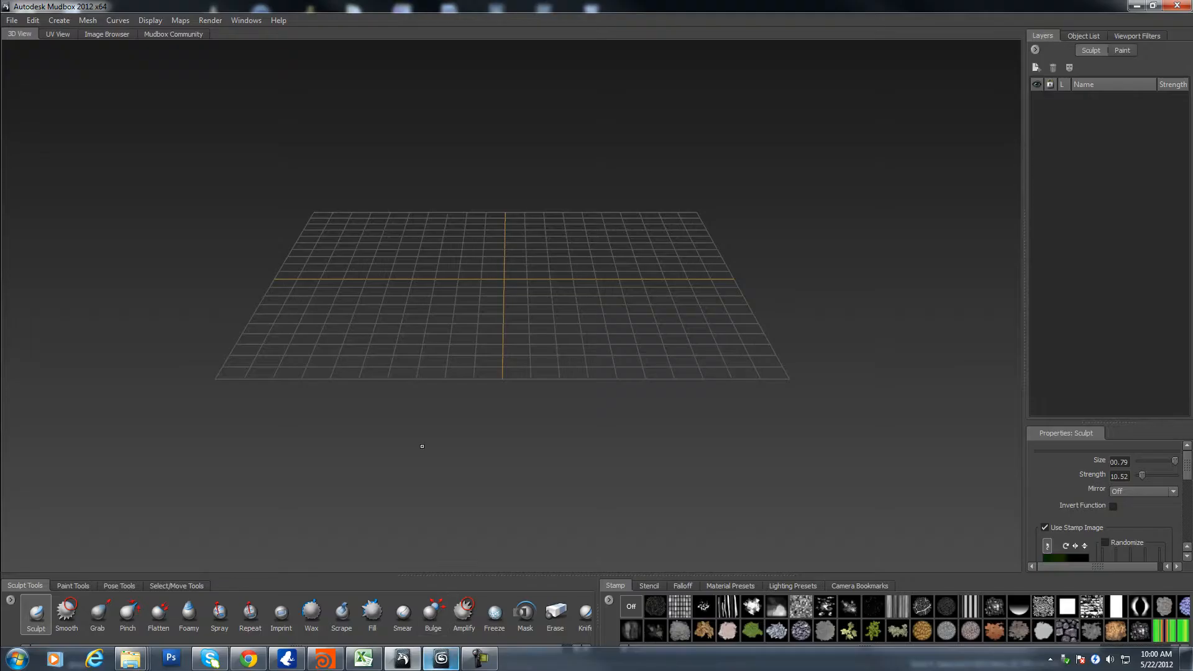
{"action": "key", "text": "alt+f"}
{"action": "key", "text": "Down"}
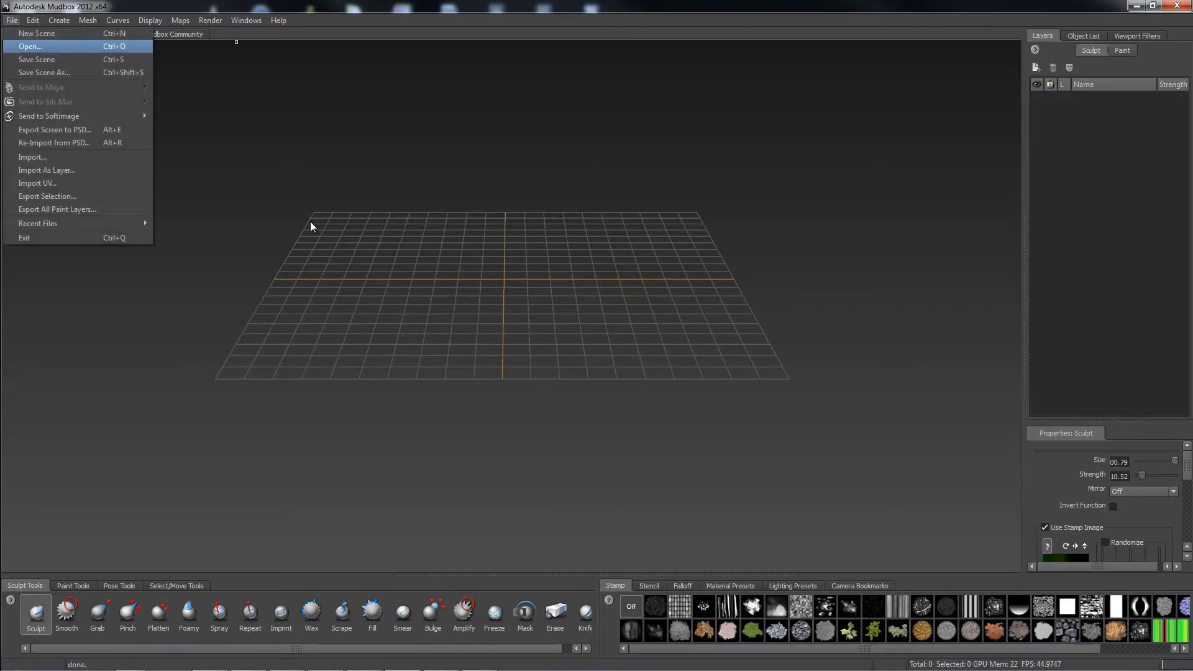
{"action": "key", "text": "Return"}
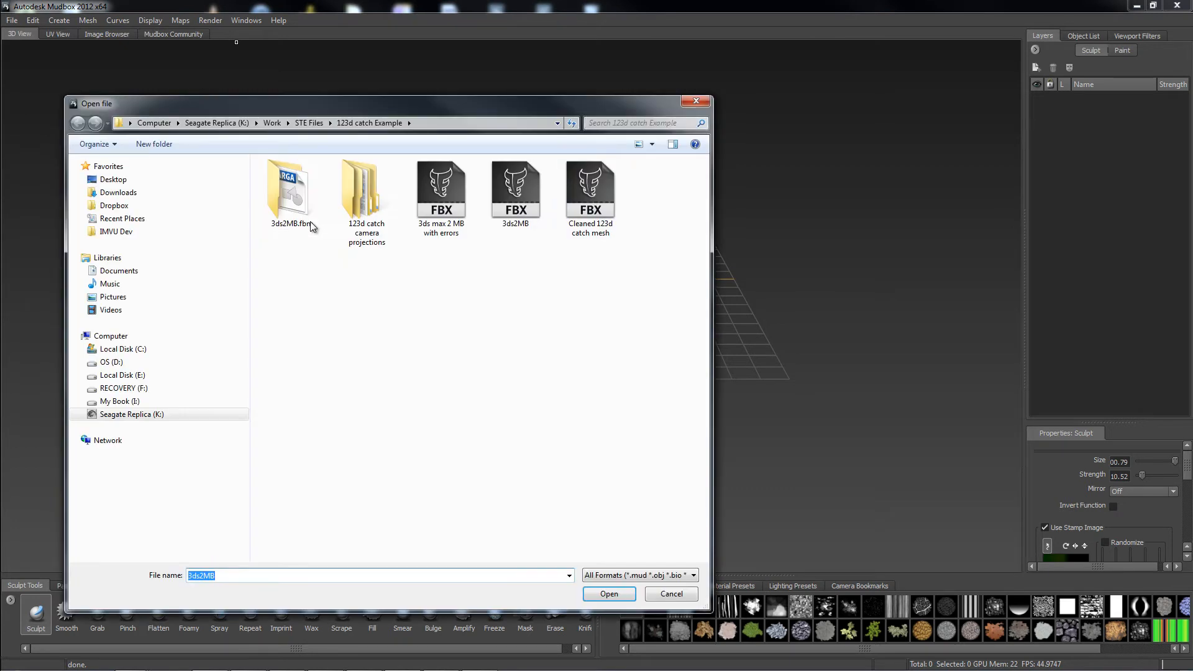
{"action": "key", "text": "Return"}
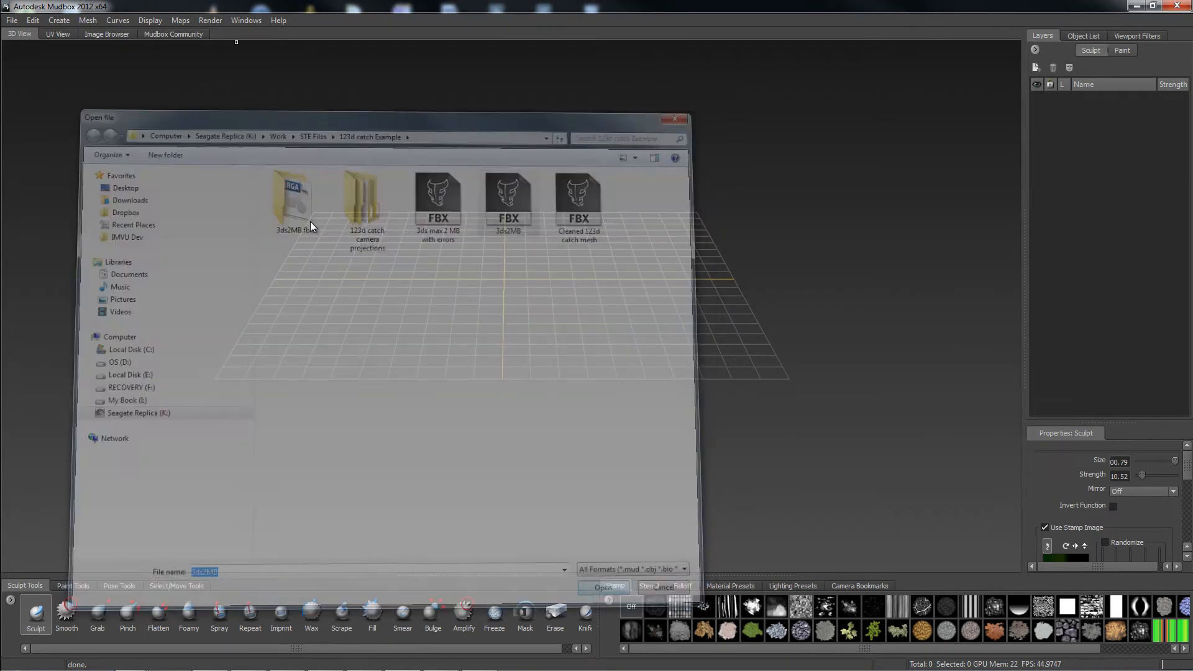
{"action": "key", "text": "Return"}
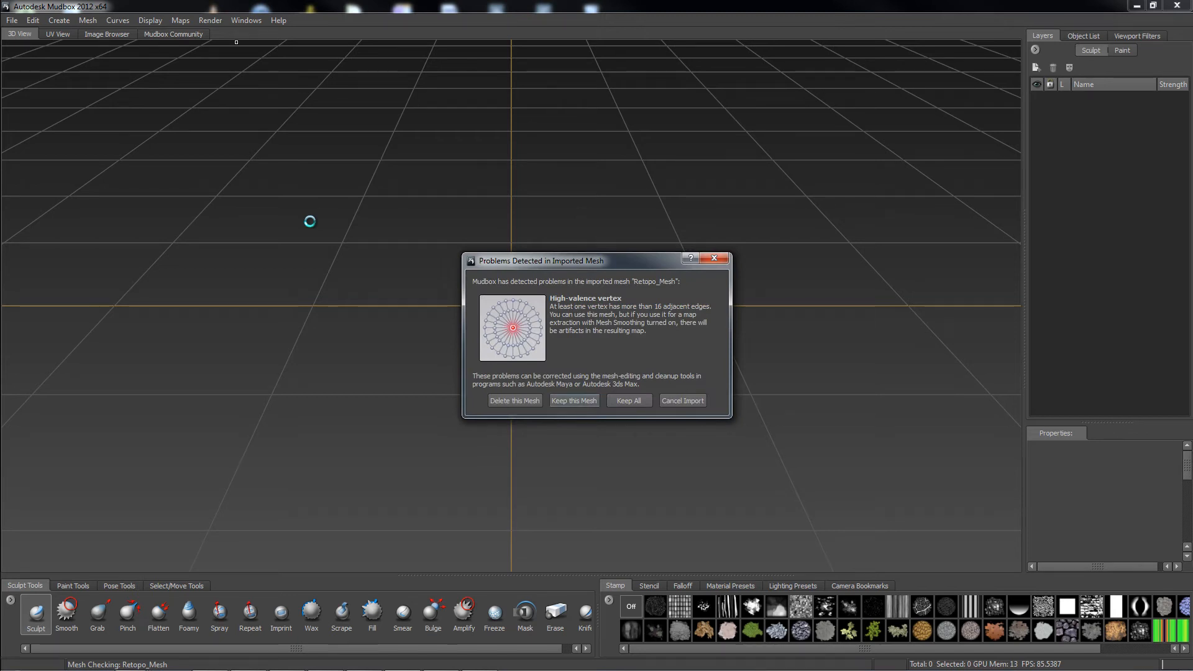
{"action": "key", "text": "Return"}
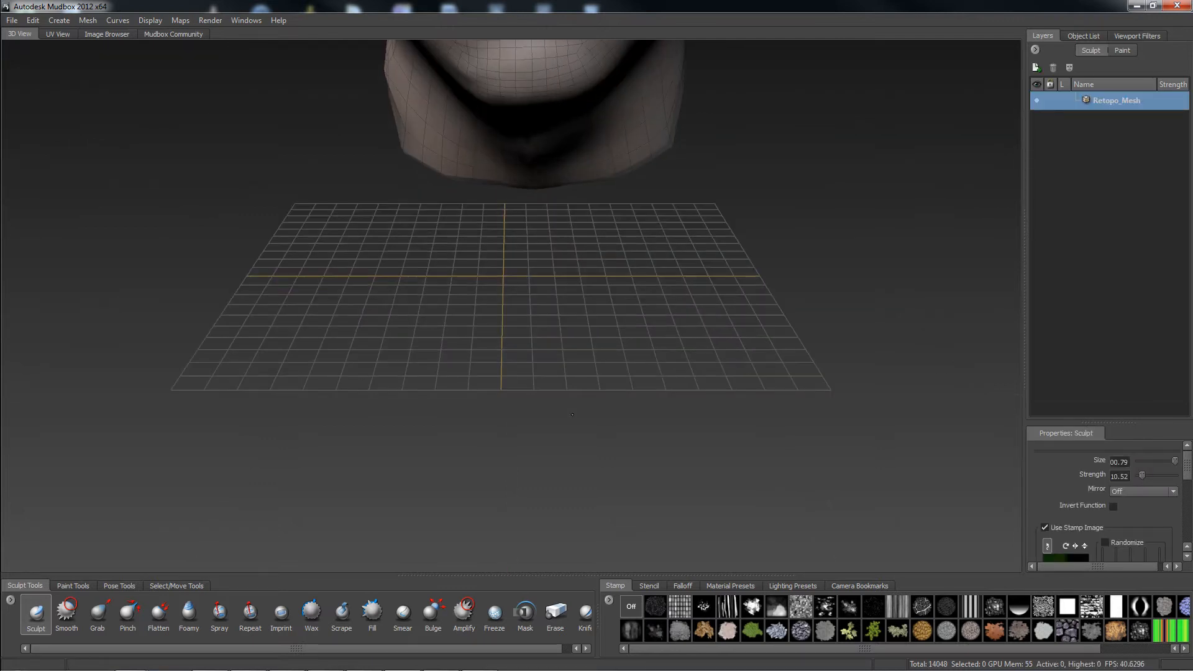
Frame the imported head in the view and examine the nostril interiors from below for the high-valence vertex.
{"action": "key", "text": "f"}
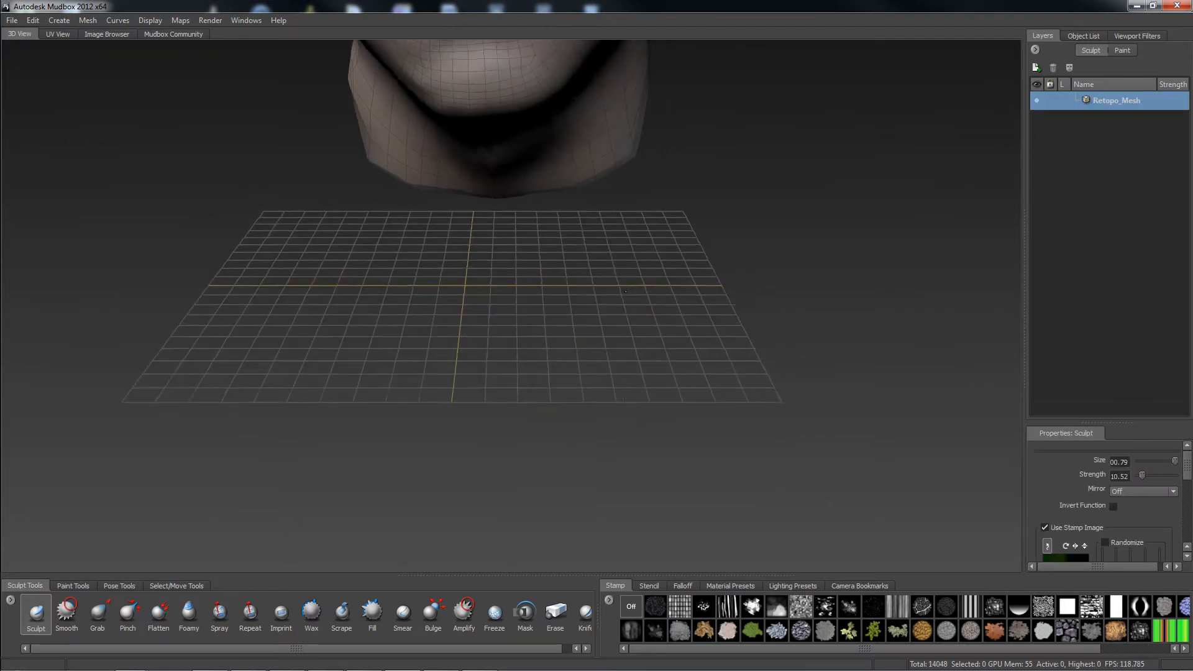
{"action": "middle_click_drag", "start_coordinate": [704, 401], "coordinate": [722, 367], "text": "alt"}
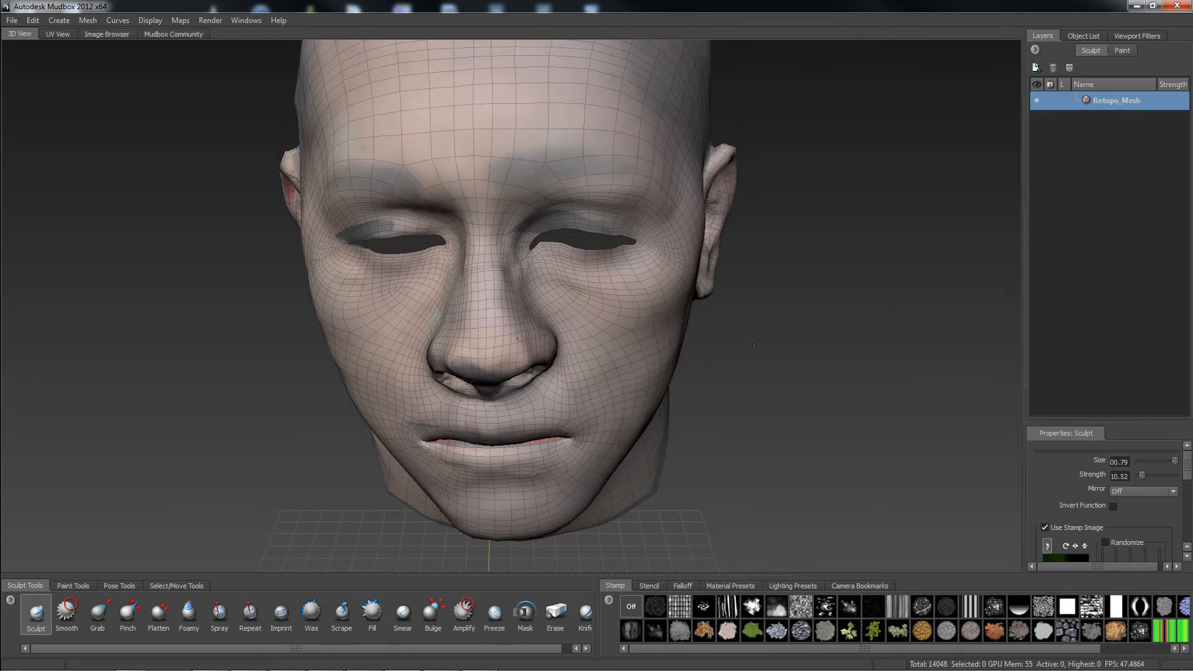
{"action": "left_click_drag", "start_coordinate": [726, 366], "coordinate": [695, 250], "text": "alt"}
{"action": "left_click_drag", "start_coordinate": [780, 301], "coordinate": [717, 277], "text": "alt"}
{"action": "left_click_drag", "start_coordinate": [718, 251], "coordinate": [682, 189], "text": "alt"}
{"action": "right_click_drag", "start_coordinate": [682, 189], "coordinate": [586, 279], "text": "alt"}
{"action": "left_click_drag", "start_coordinate": [586, 280], "coordinate": [578, 360], "text": "alt"}
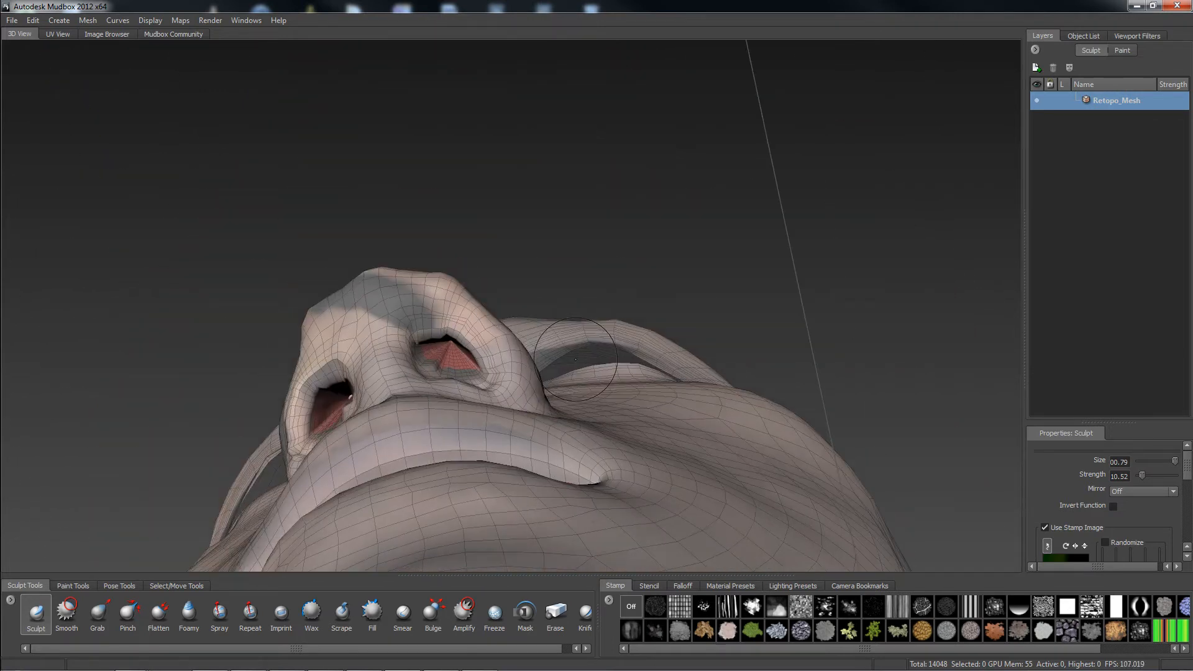
{"action": "scroll", "coordinate": [559, 386], "scroll_direction": "up", "scroll_amount": 5}
{"action": "left_click_drag", "start_coordinate": [565, 297], "coordinate": [312, 226], "text": "alt"}
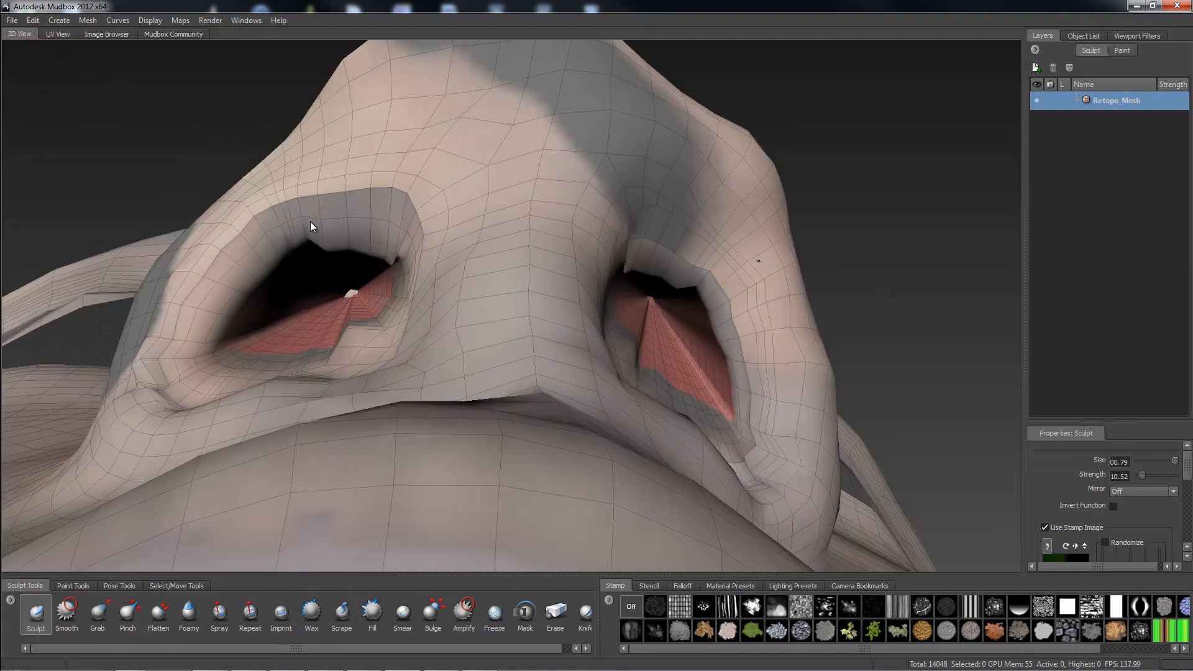
{"action": "scroll", "coordinate": [311, 226], "scroll_direction": "up", "scroll_amount": 3}
Switch to 3ds Max and examine up close the vertex inside the nostril where the edges converge.
{"action": "key", "text": "super+d"}
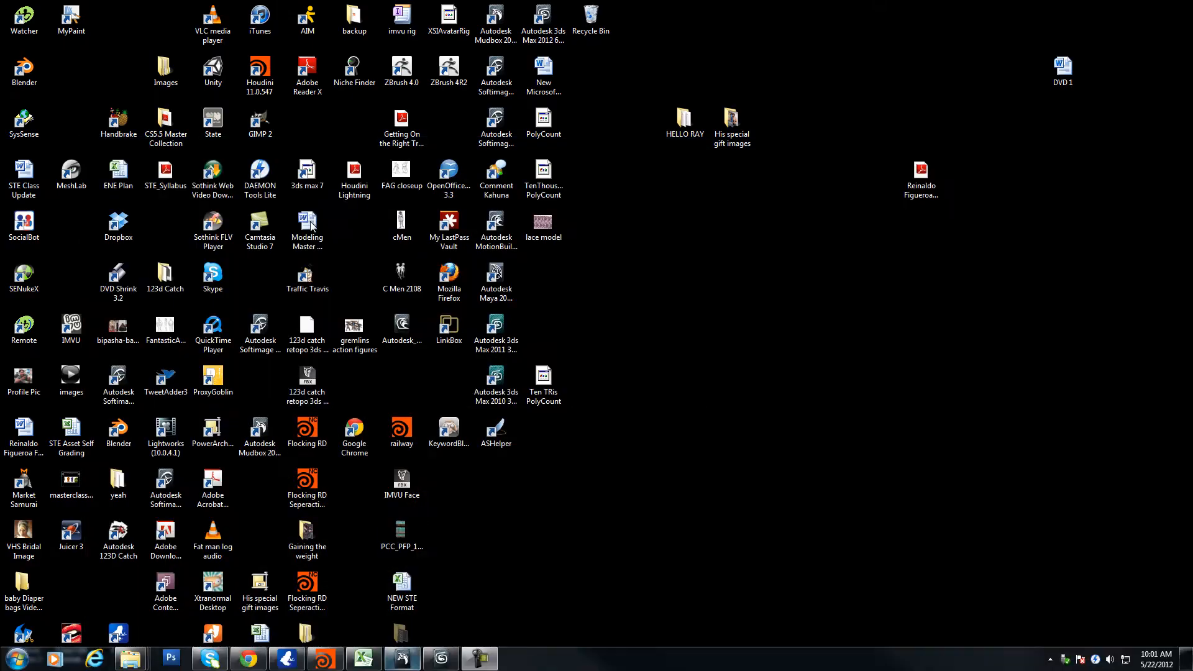
{"action": "key", "text": "super+d"}
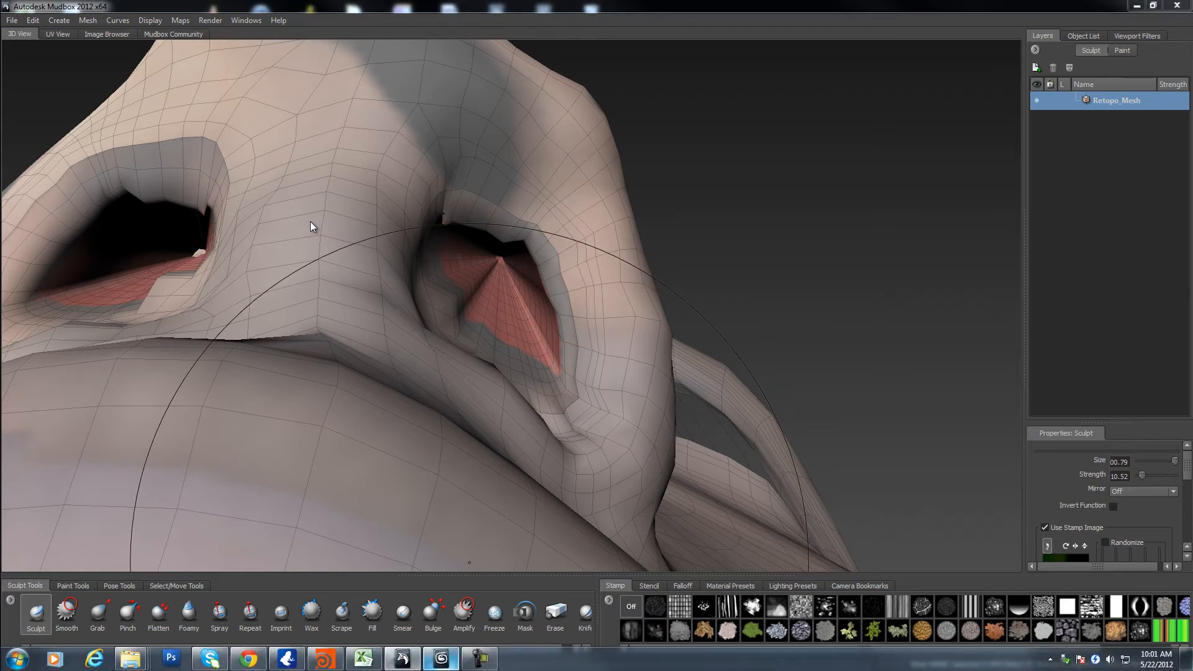
{"action": "key", "text": "alt+Tab"}
{"action": "middle_click_drag", "start_coordinate": [312, 227], "coordinate": [310, 221], "text": "alt"}
{"action": "scroll", "coordinate": [310, 221], "scroll_direction": "up", "scroll_amount": 2}
{"action": "scroll", "coordinate": [310, 221], "scroll_direction": "up", "scroll_amount": 4}
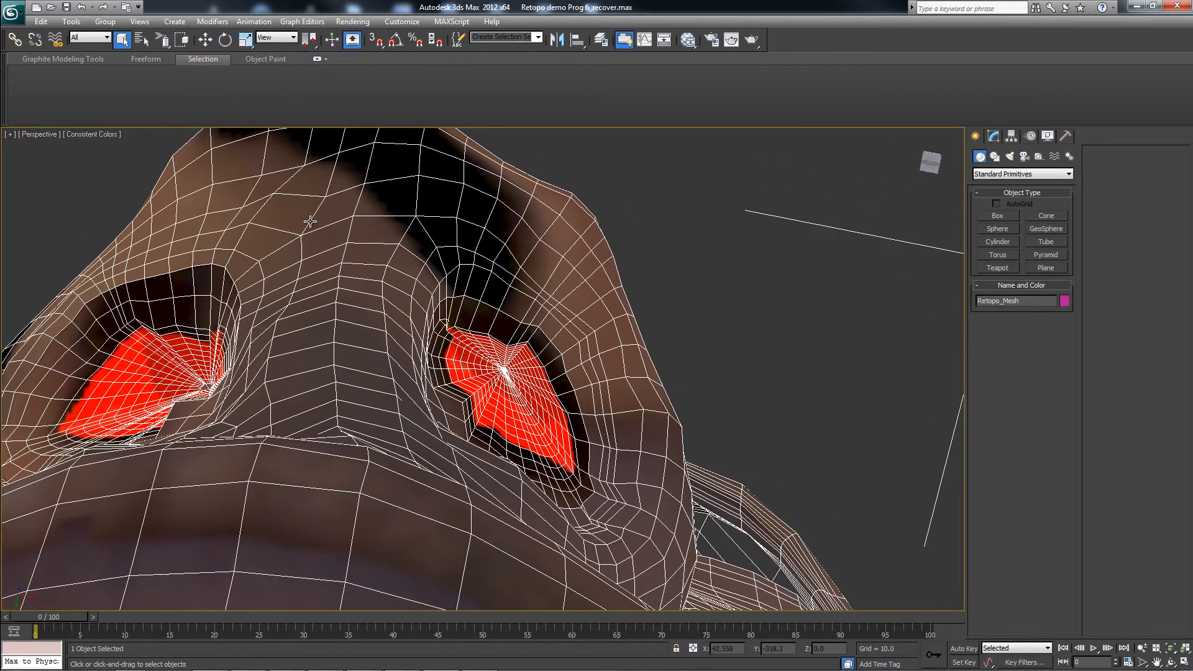
{"action": "scroll", "coordinate": [310, 221], "scroll_direction": "up", "scroll_amount": 6}
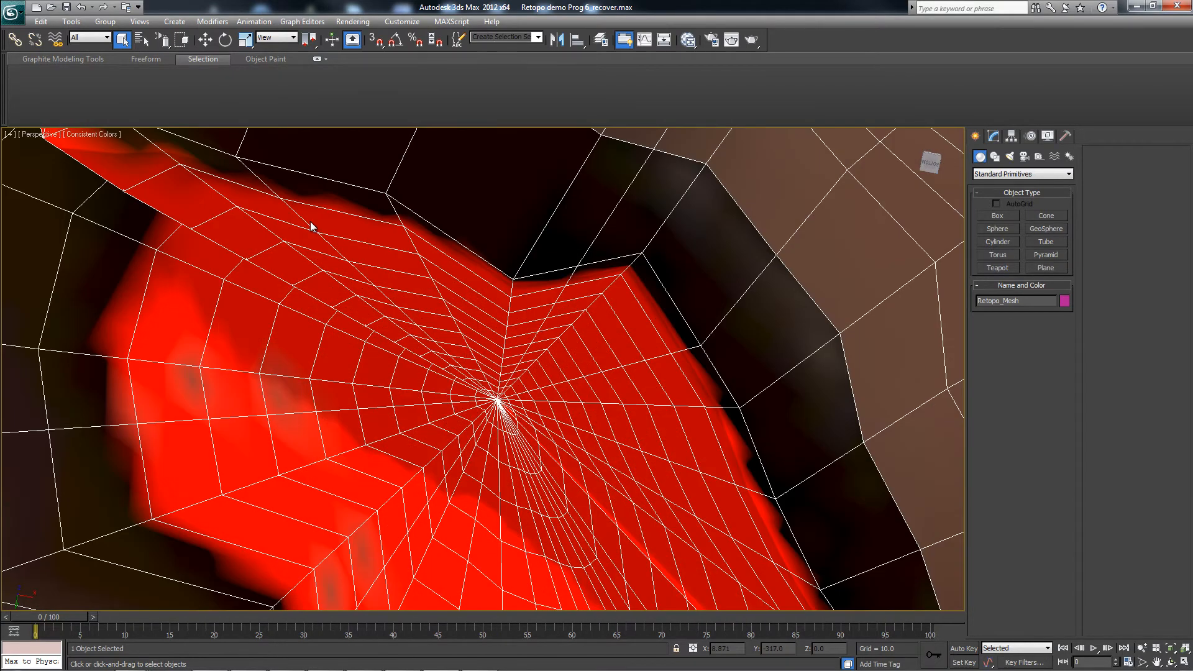
{"action": "scroll", "coordinate": [311, 226], "scroll_direction": "up", "scroll_amount": 3}
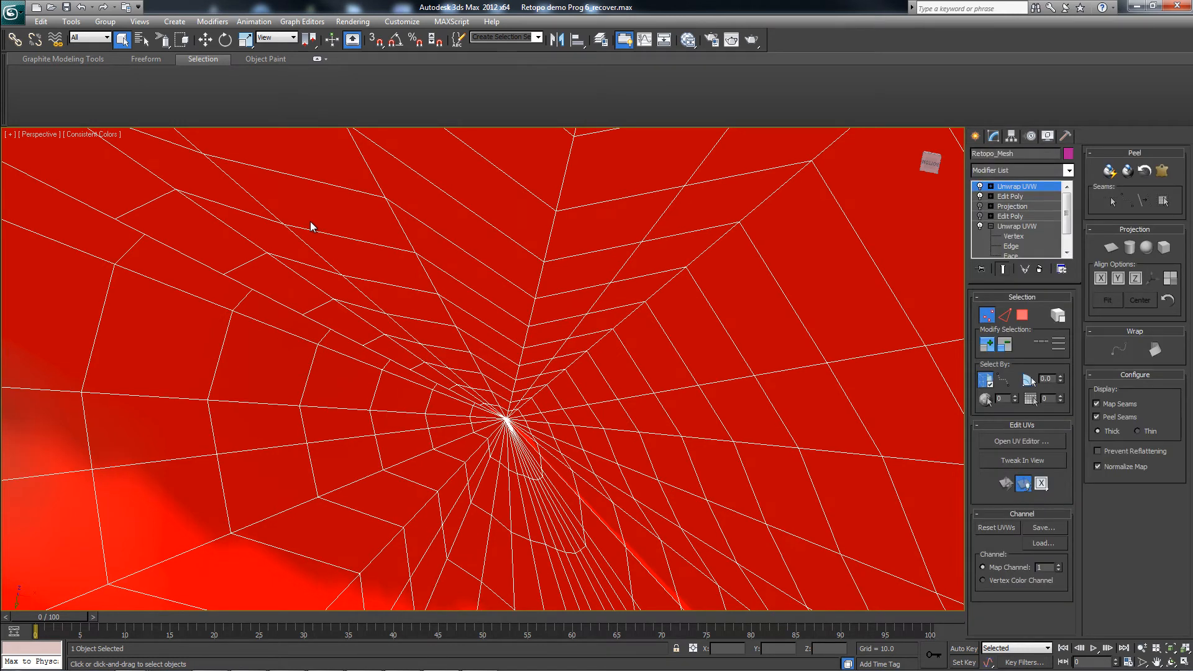
Enter the Polygon level of the Edit Poly modifier below the Unwrap UVW, accepting the topology warning.
{"action": "key", "text": "Down"}
{"action": "key", "text": "Return"}
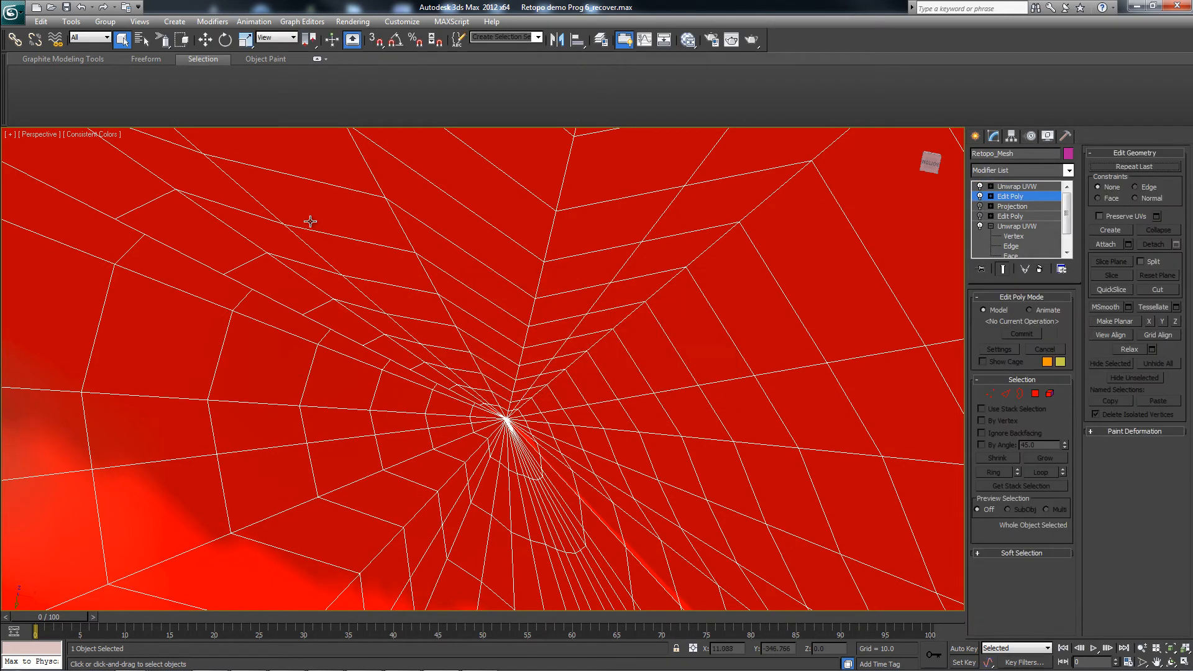
{"action": "key", "text": "Up"}
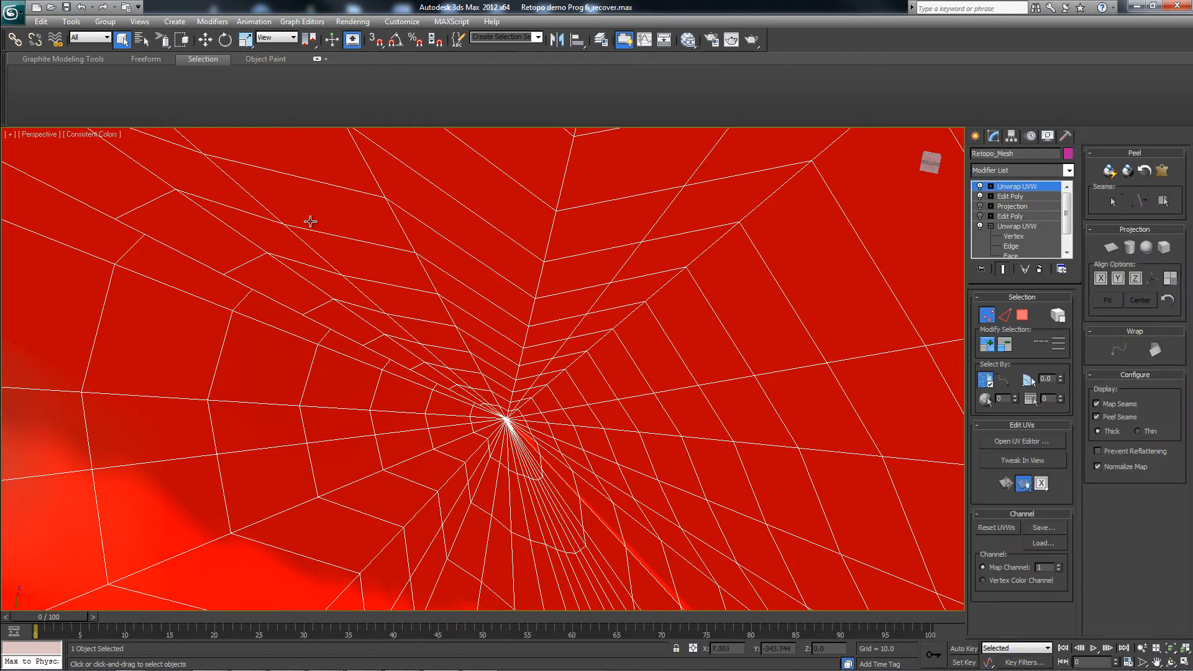
{"action": "key", "text": "Down"}
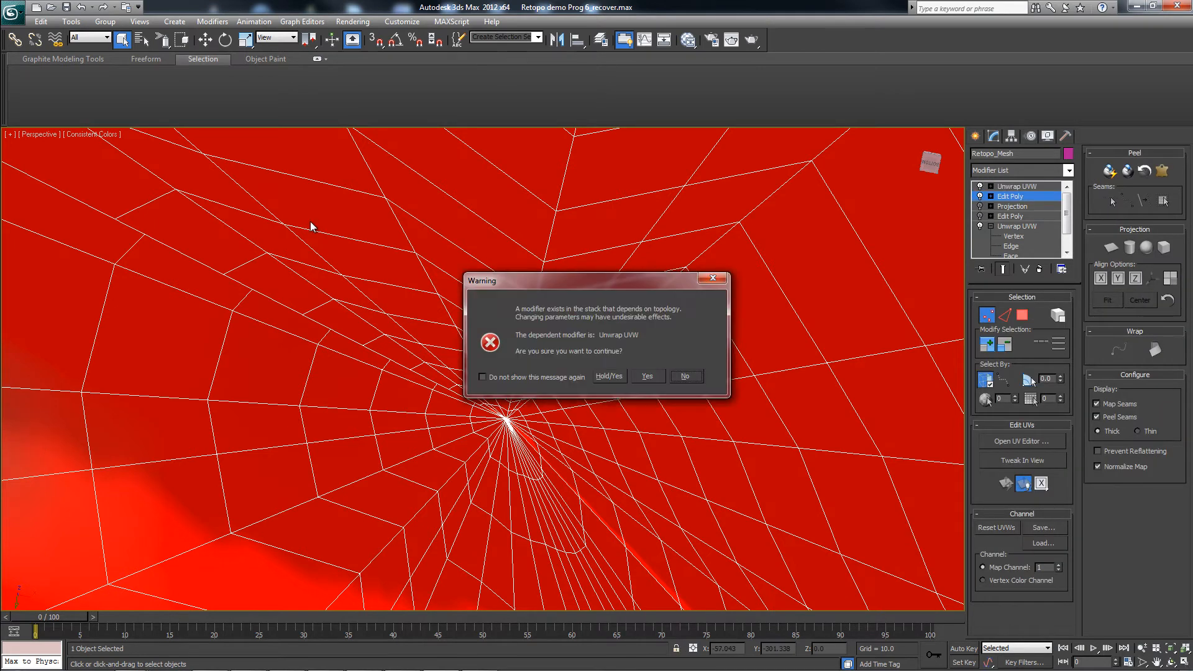
{"action": "key", "text": "Return"}
{"action": "key", "text": "Right"}
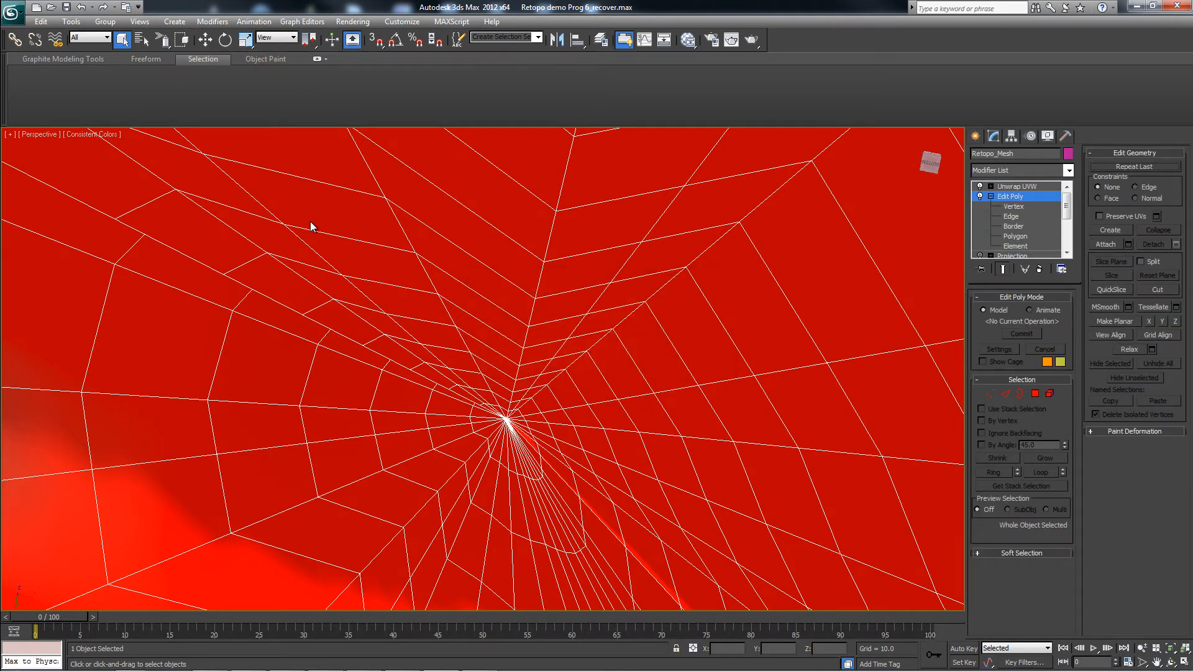
{"action": "key", "text": "4"}
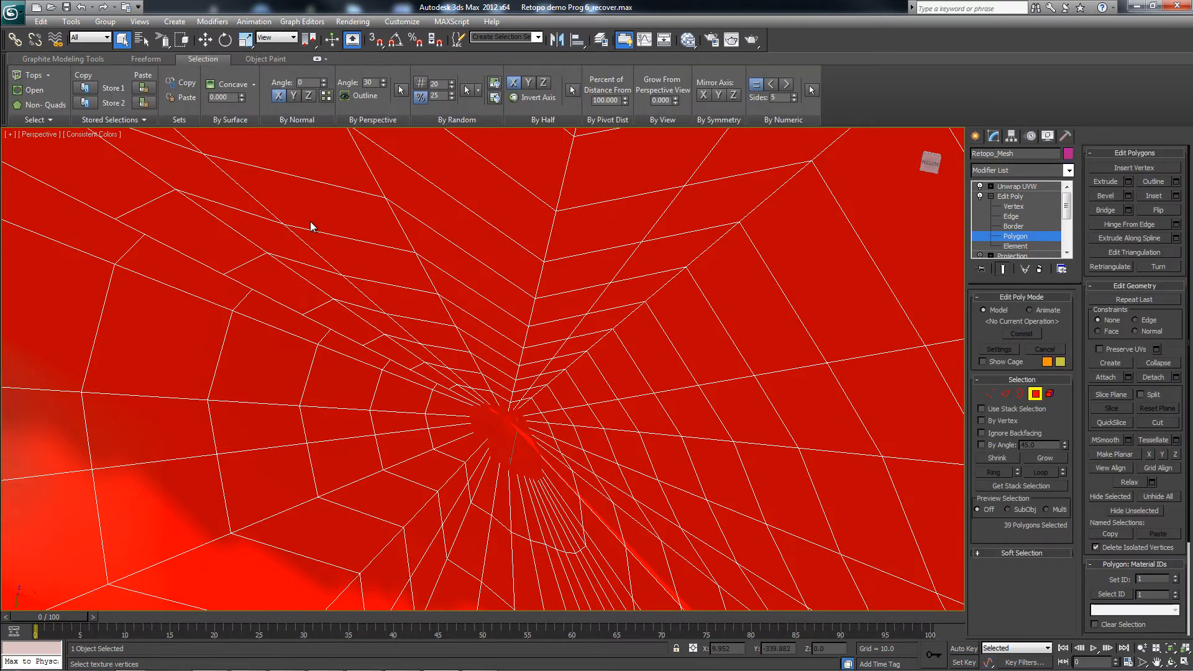
Remove the stray polygons from the selection, delete the spiked polygons inside the nostrils, and leave polygon editing.
{"action": "scroll", "coordinate": [310, 221], "scroll_direction": "down", "scroll_amount": 10}
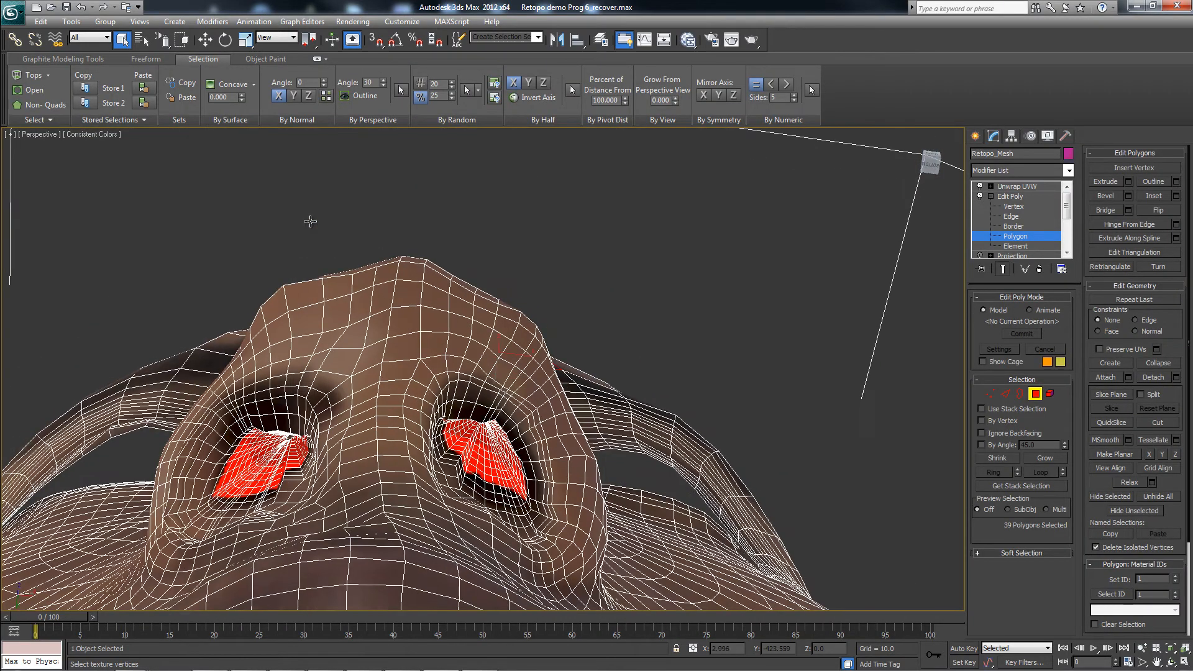
{"action": "mouse_move", "coordinate": [311, 222]}
{"action": "middle_mouse_down", "text": "alt"}
{"action": "mouse_move", "coordinate": [311, 249]}
{"action": "mouse_move", "coordinate": [312, 221]}
{"action": "middle_mouse_up", "text": "alt"}
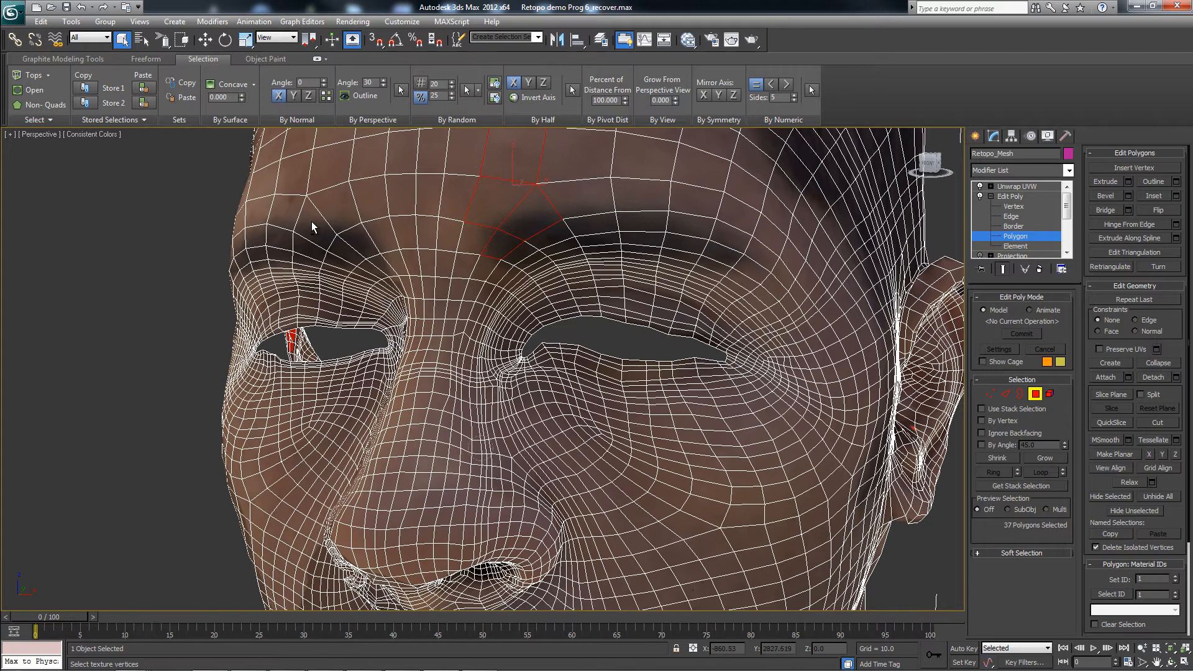
{"action": "key", "text": "ctrl+z"}
{"action": "key", "text": "ctrl+z"}
{"action": "key", "text": "ctrl+z"}
{"action": "key", "text": "ctrl+z"}
{"action": "key", "text": "shift+z"}
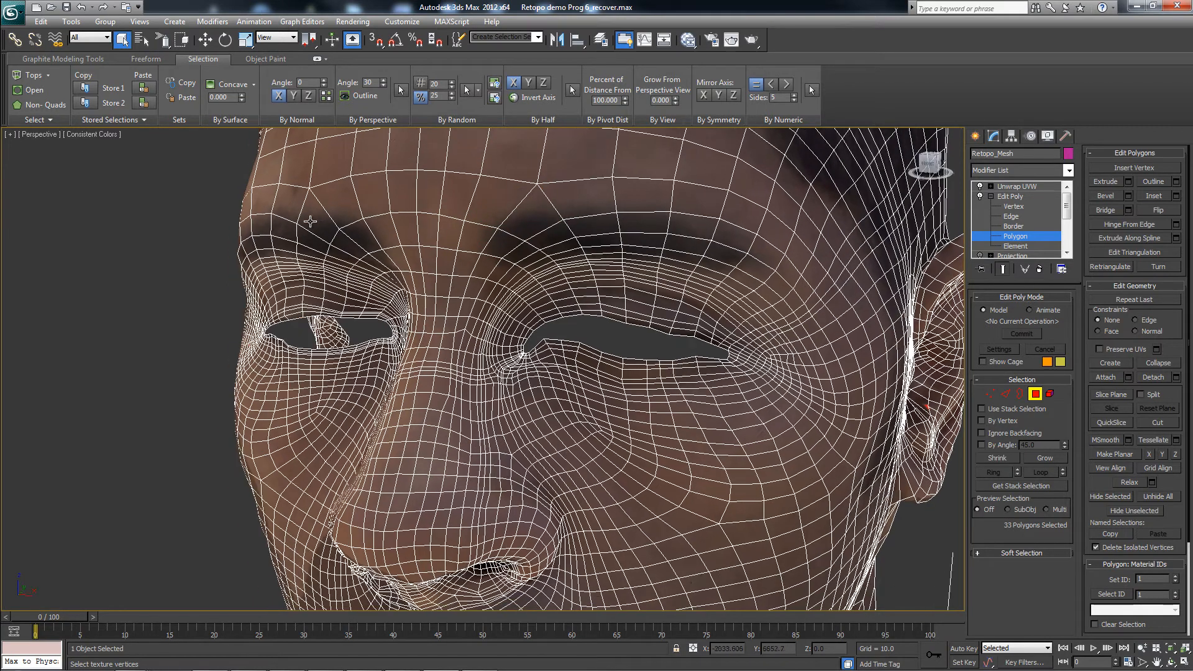
{"action": "key", "text": "shift+z"}
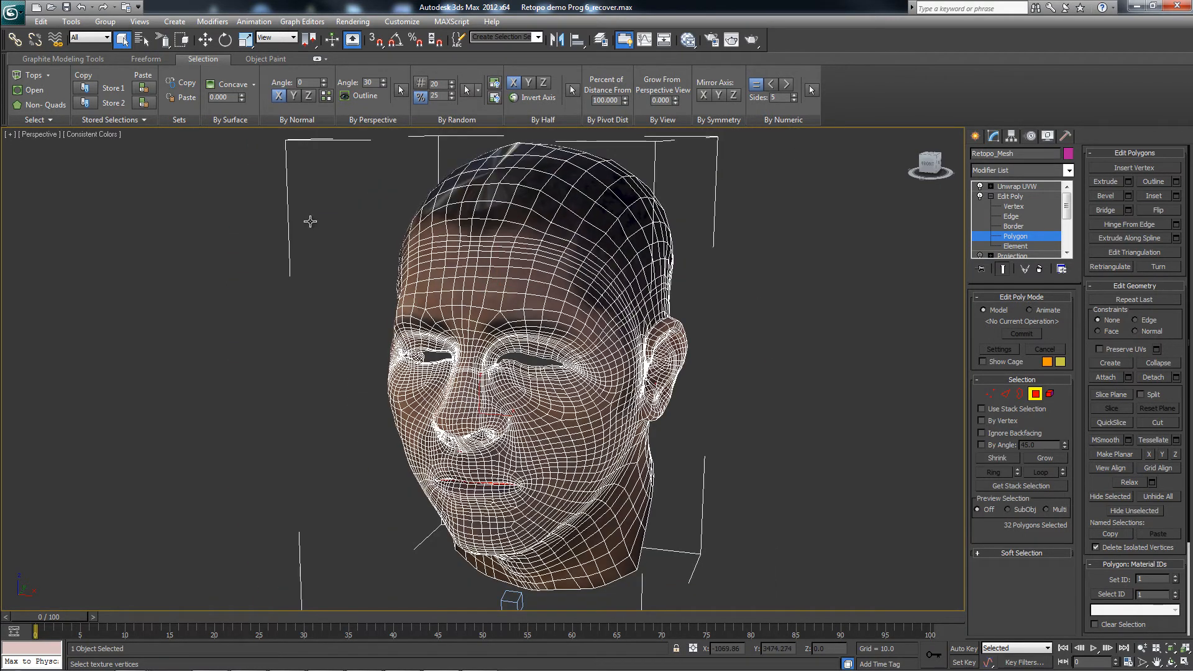
{"action": "key", "text": "shift+z"}
{"action": "key", "text": "shift+z"}
{"action": "key", "text": "shift+z"}
{"action": "key", "text": "shift+z"}
{"action": "key", "text": "shift+z"}
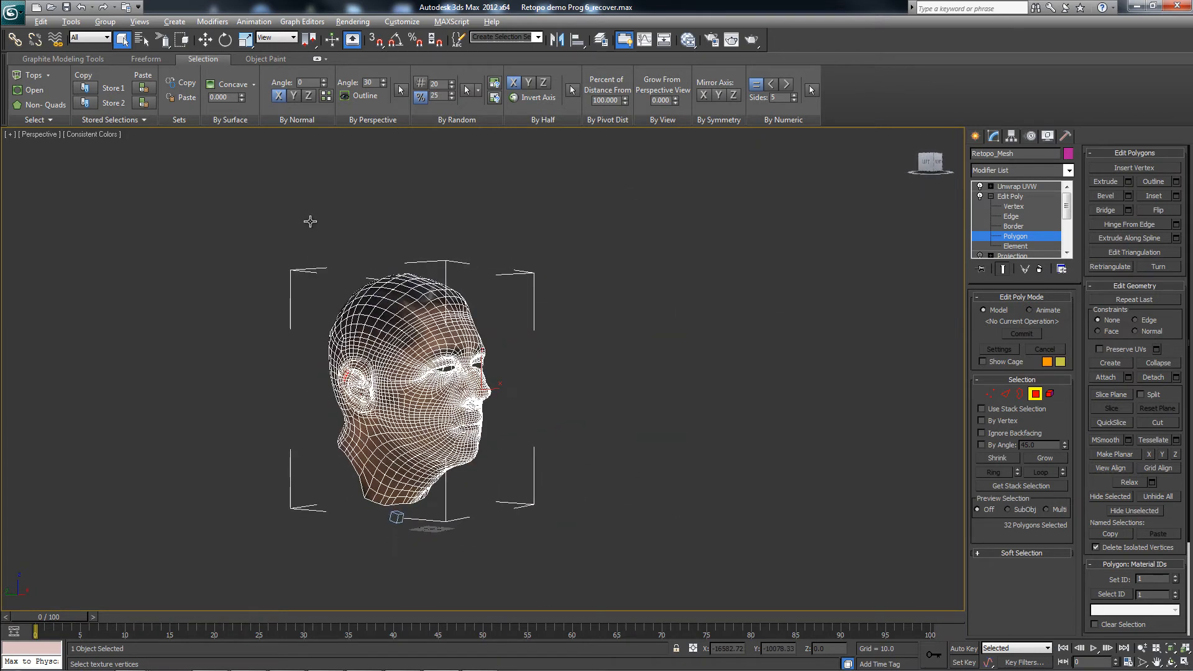
{"action": "key", "text": "shift+z"}
{"action": "key", "text": "shift+z"}
{"action": "key", "text": "shift+z"}
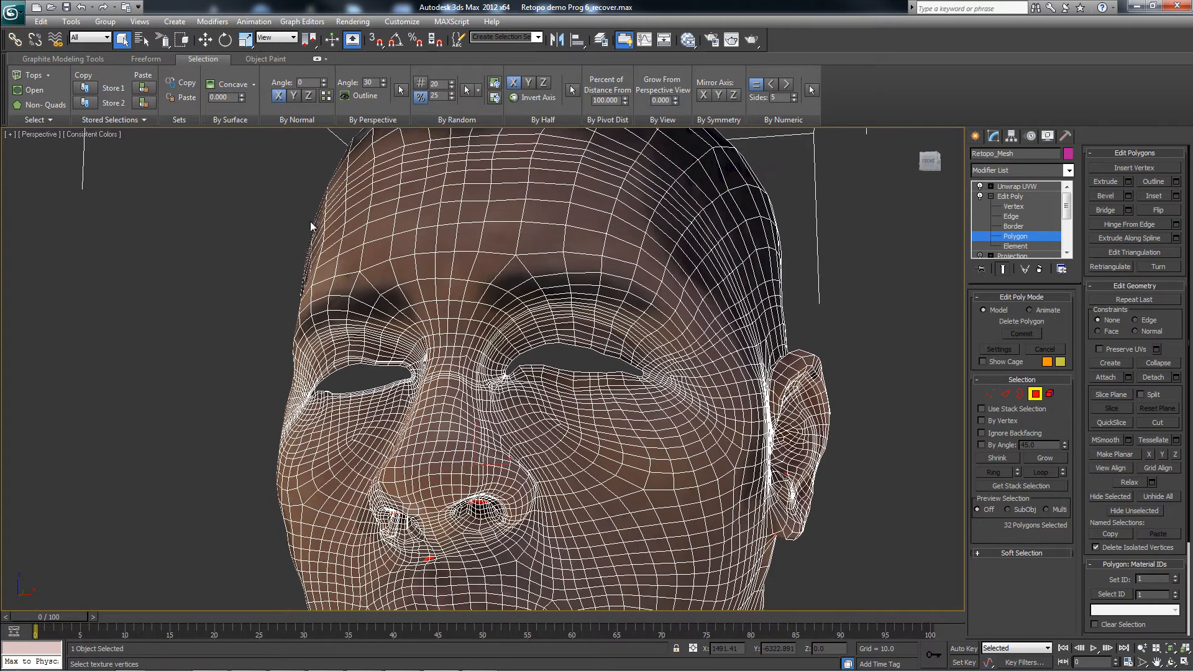
{"action": "left_click", "coordinate": [312, 225]}
{"action": "key", "text": "shift+z"}
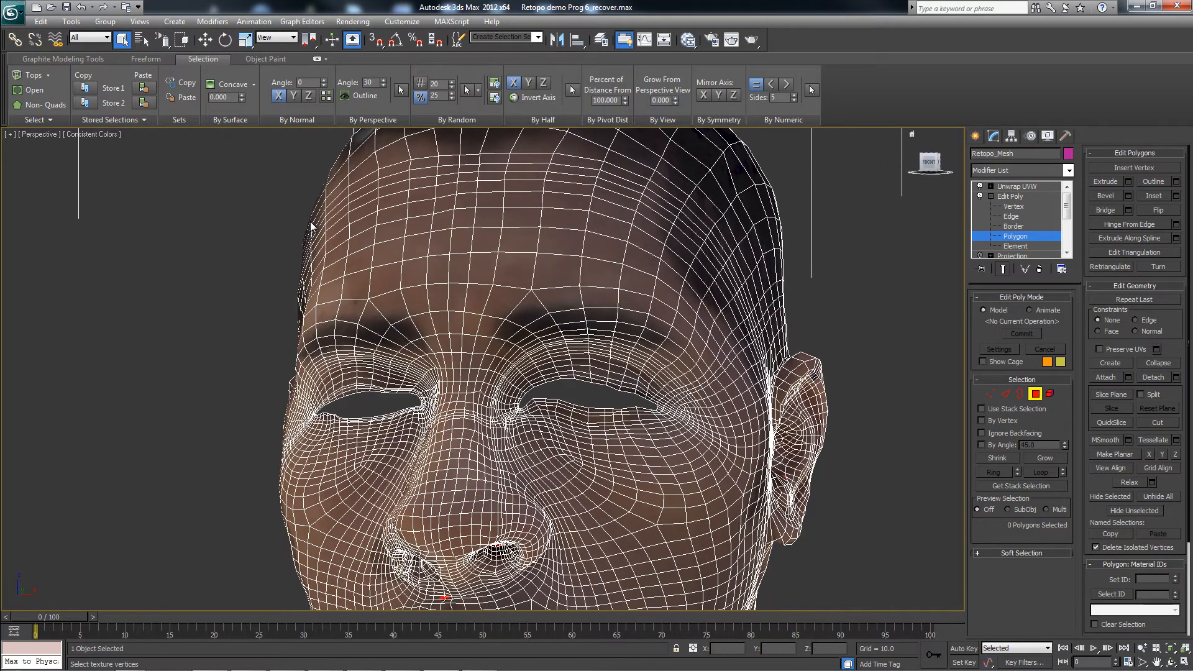
{"action": "key", "text": "ctrl+z"}
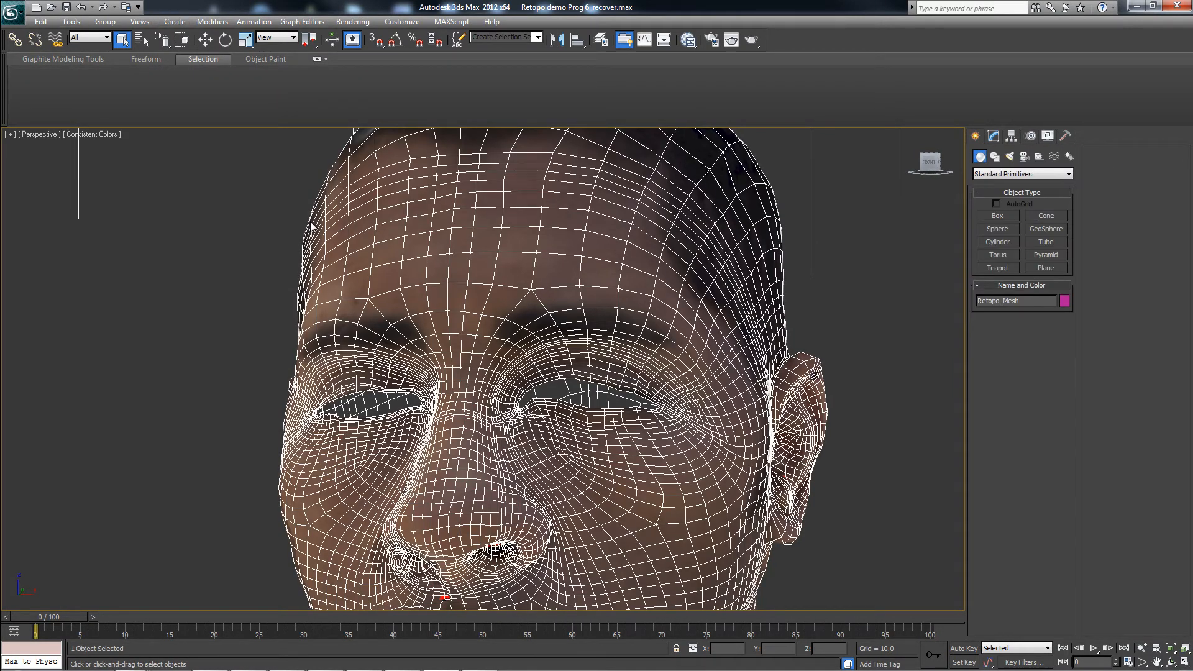
Export only the selected head mesh again as 3ds2MB in FBX format, replacing the existing file.
{"action": "key", "text": "alt+f"}
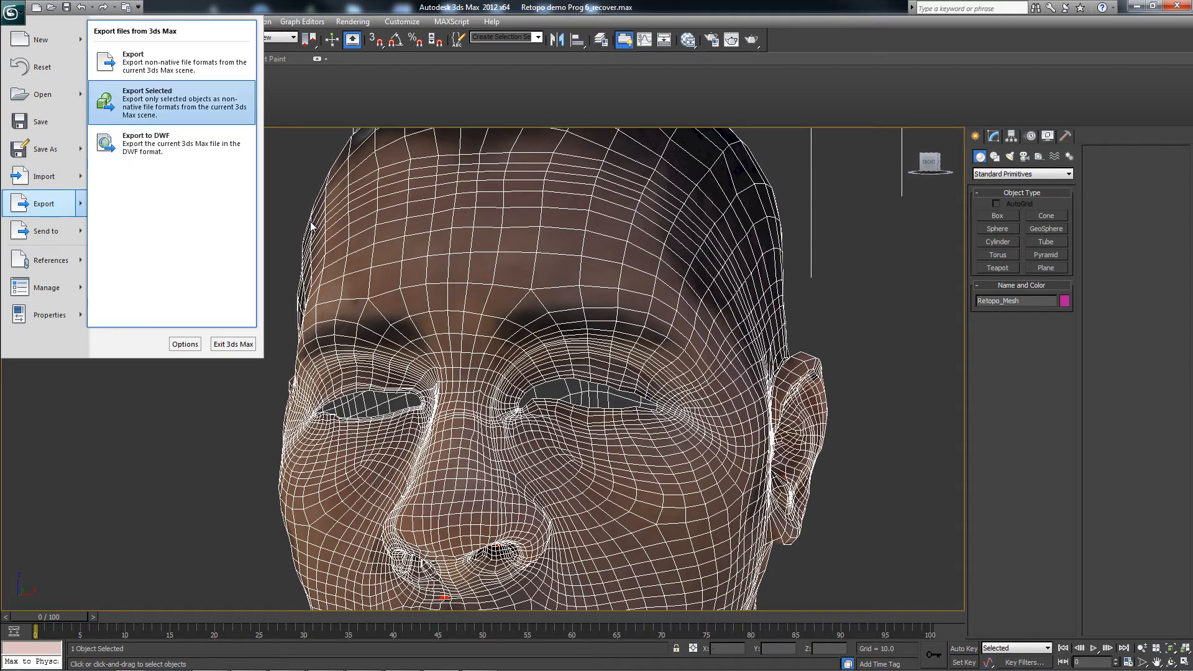
{"action": "key", "text": "Return"}
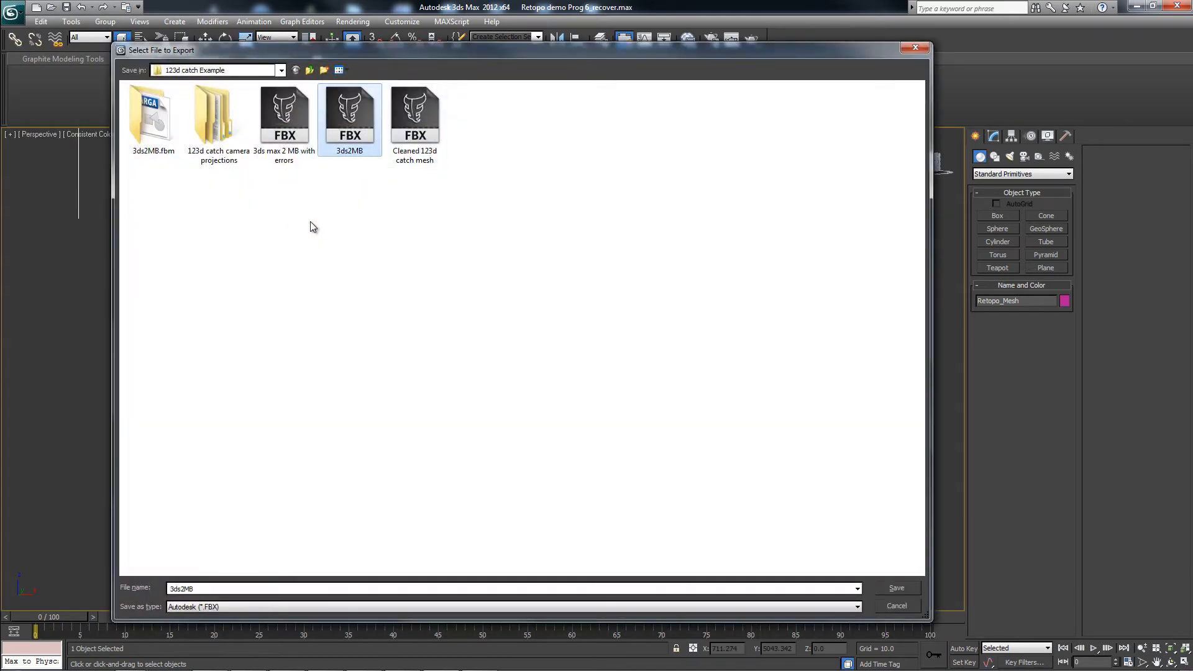
{"action": "key", "text": "Return"}
{"action": "key", "text": "Return"}
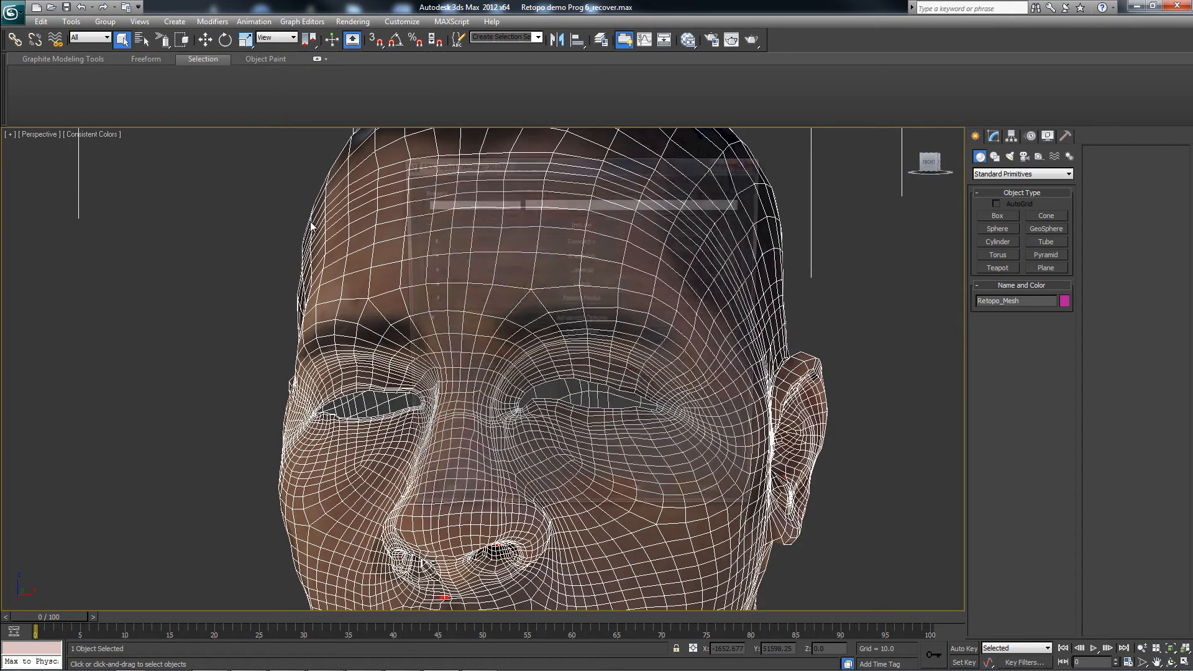
{"action": "key", "text": "Return"}
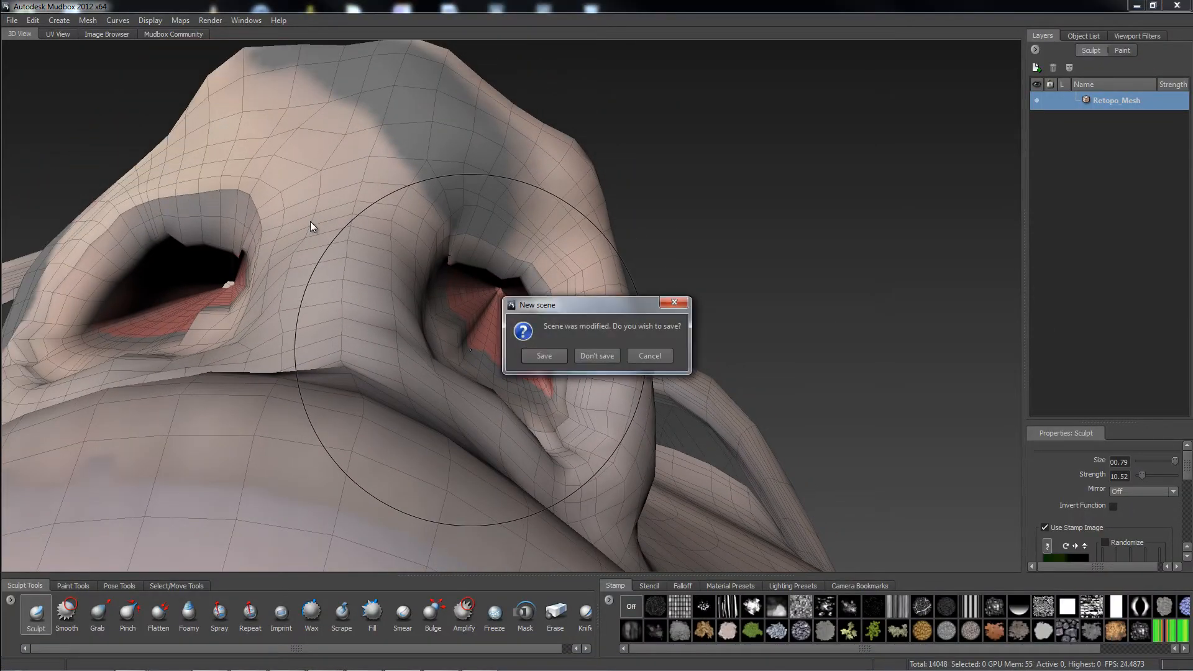
Switch to Mudbox, start a new scene and import the re-exported head mesh to check it for problems.
{"action": "key", "text": "Return"}
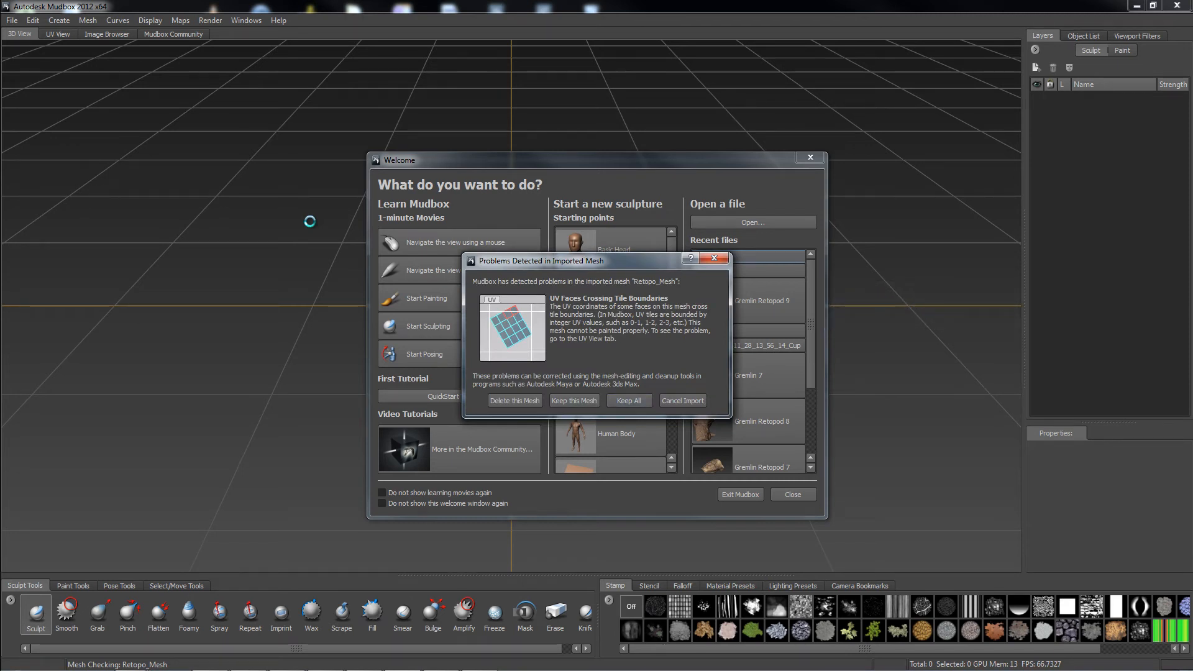
{"action": "key", "text": "Return"}
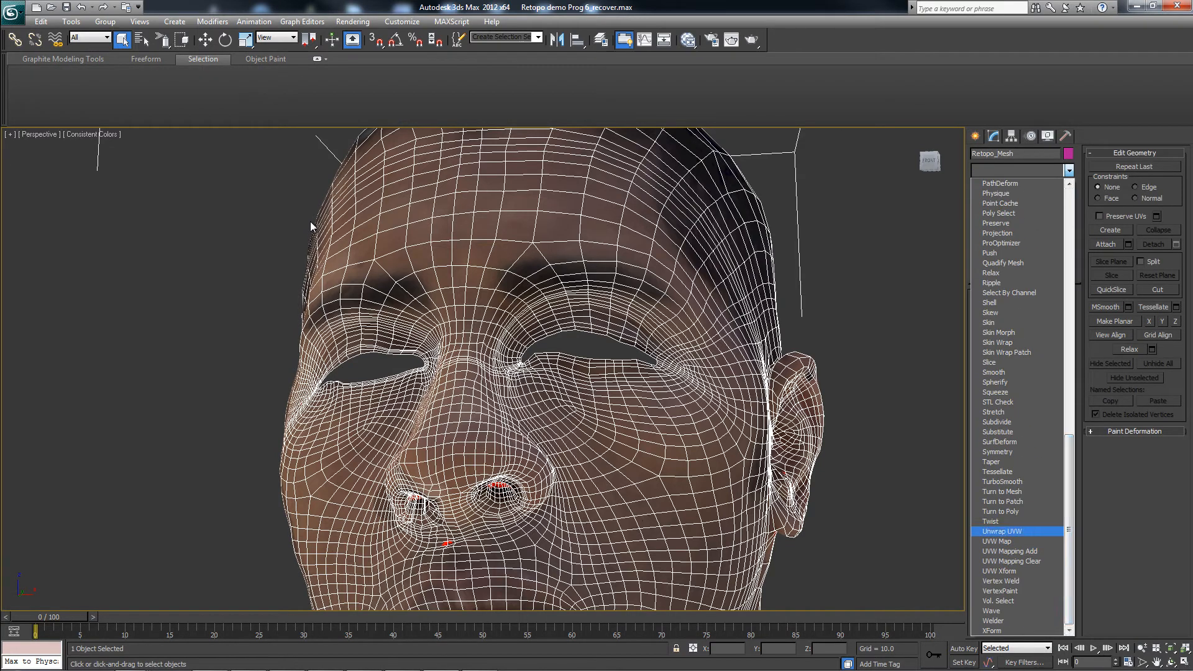
Back in 3ds Max, add a new Unwrap UVW modifier above Edit Poly, open its UV editor and select the whole head shell.
{"action": "key", "text": "Return"}
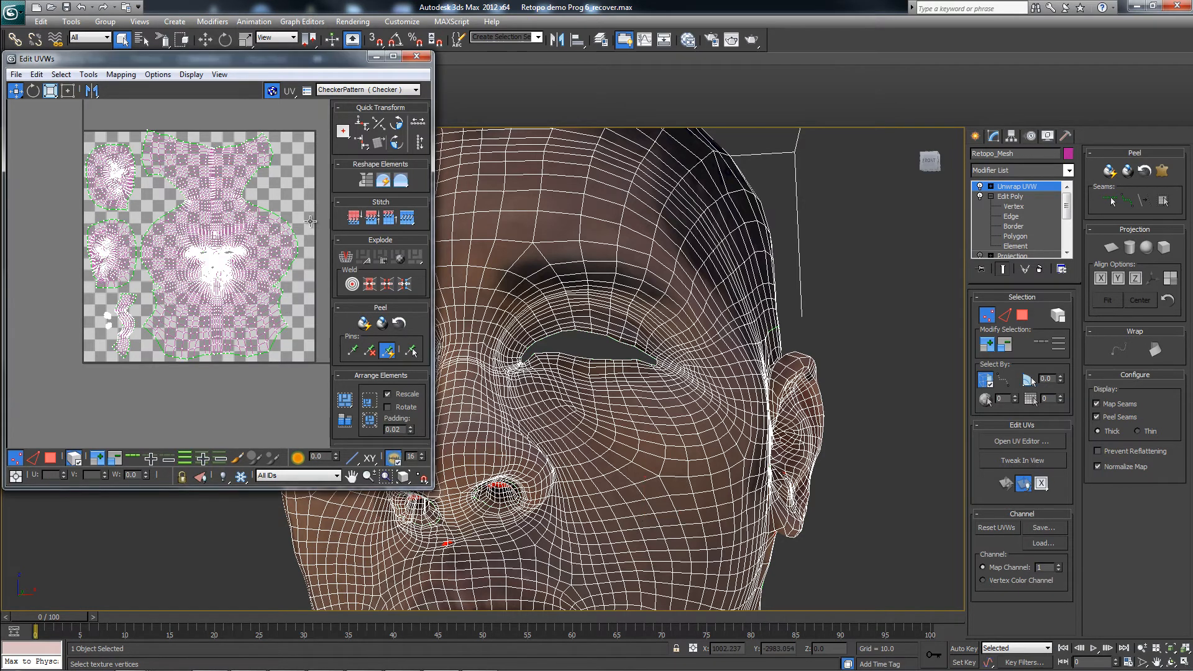
{"action": "left_click", "coordinate": [310, 221]}
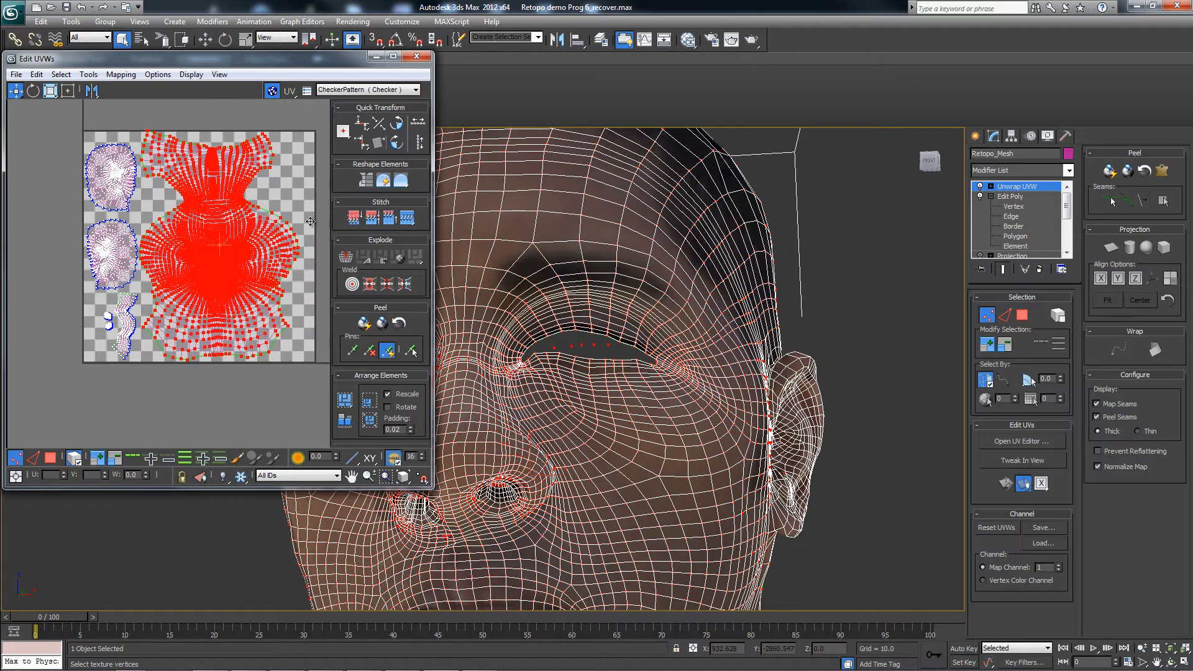
{"action": "middle_click_drag", "start_coordinate": [310, 222], "coordinate": [323, 303]}
{"action": "scroll", "coordinate": [310, 221], "scroll_direction": "up", "scroll_amount": 1}
{"action": "scroll", "coordinate": [310, 221], "scroll_direction": "down", "scroll_amount": 1}
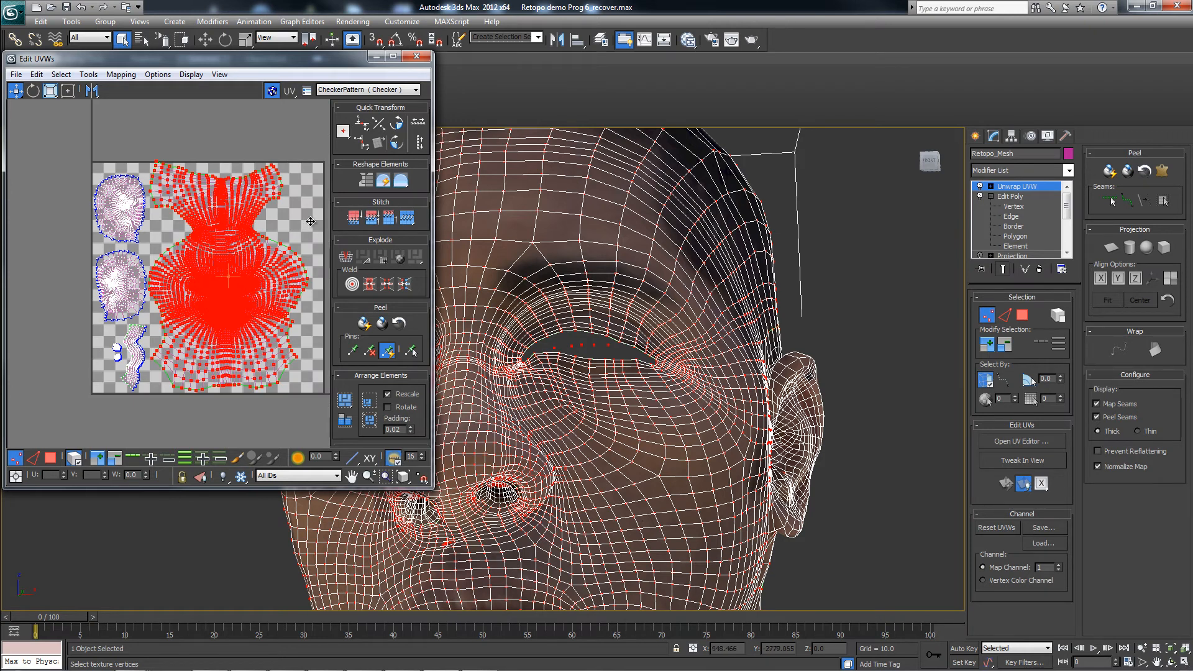
{"action": "middle_click_drag", "start_coordinate": [311, 221], "coordinate": [320, 287]}
{"action": "scroll", "coordinate": [310, 222], "scroll_direction": "up", "scroll_amount": 1}
{"action": "scroll", "coordinate": [310, 221], "scroll_direction": "up", "scroll_amount": 4}
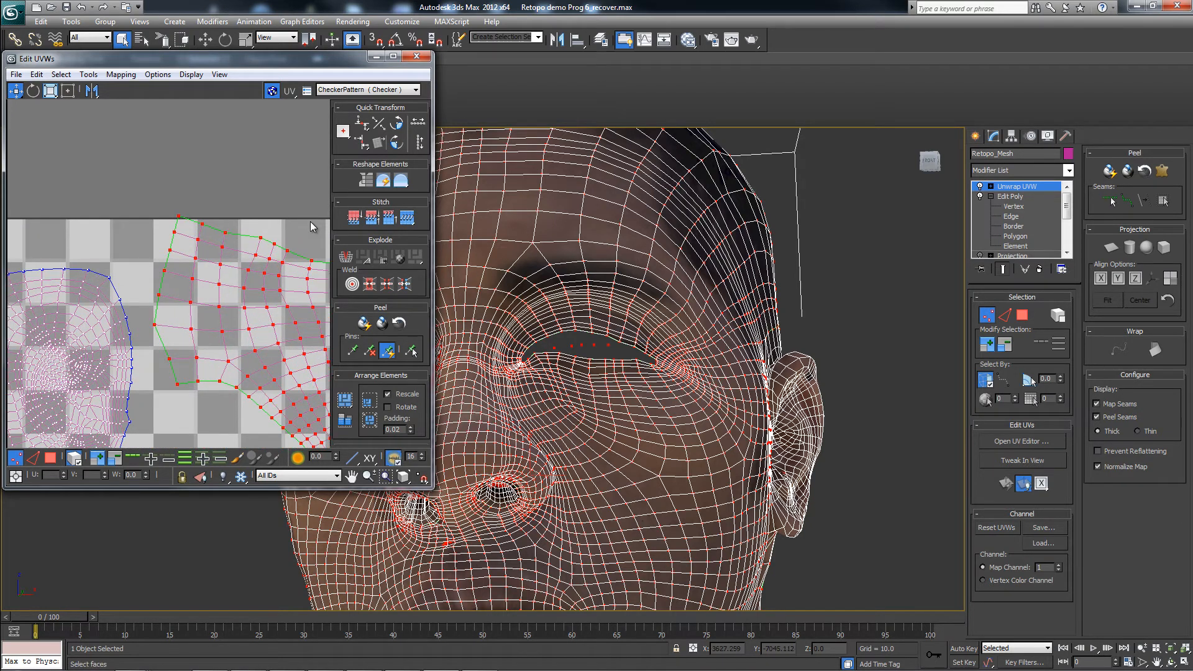
Move only the head shell's topmost vertex down inside the upper tile border and close the UV editor.
{"action": "left_click", "coordinate": [311, 222]}
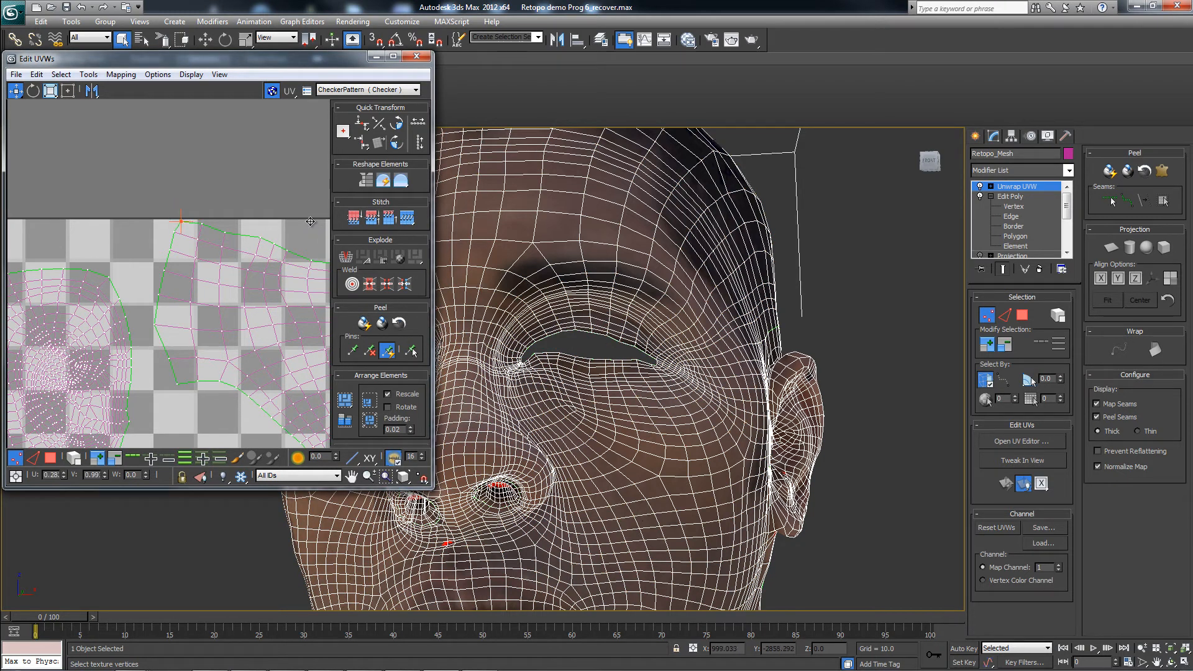
{"action": "scroll", "coordinate": [311, 227], "scroll_direction": "down", "scroll_amount": 5}
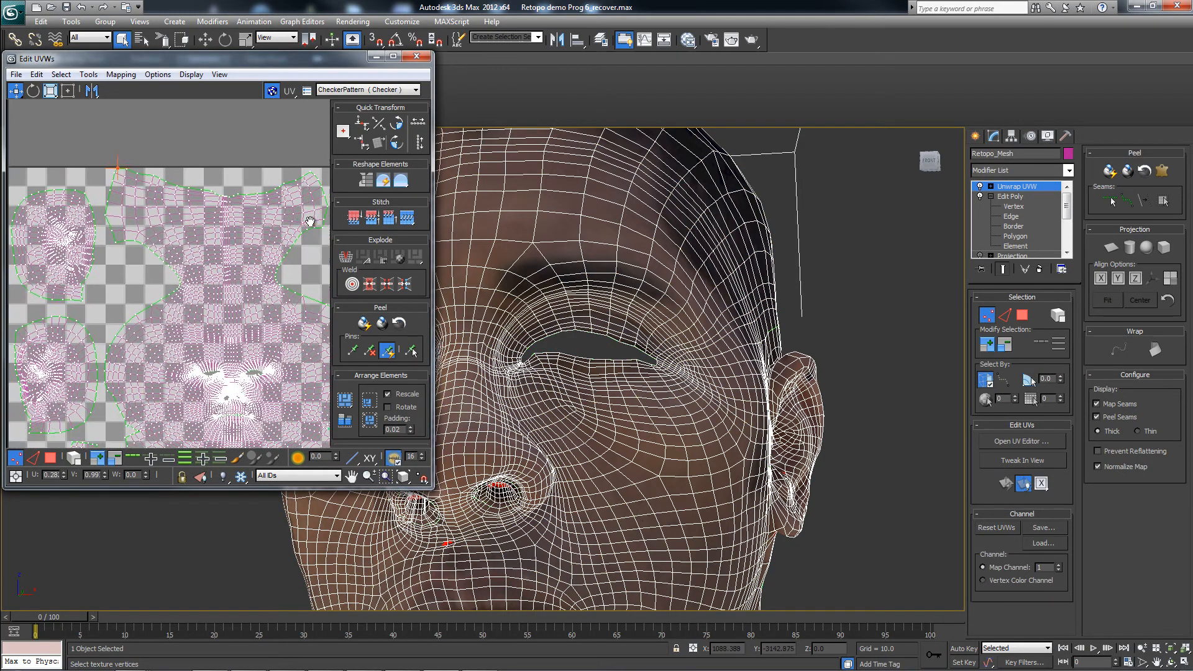
{"action": "mouse_move", "coordinate": [310, 221]}
{"action": "middle_mouse_down"}
{"action": "mouse_move", "coordinate": [363, 209]}
{"action": "mouse_move", "coordinate": [364, 222]}
{"action": "middle_mouse_up"}
{"action": "left_click", "coordinate": [416, 57]}
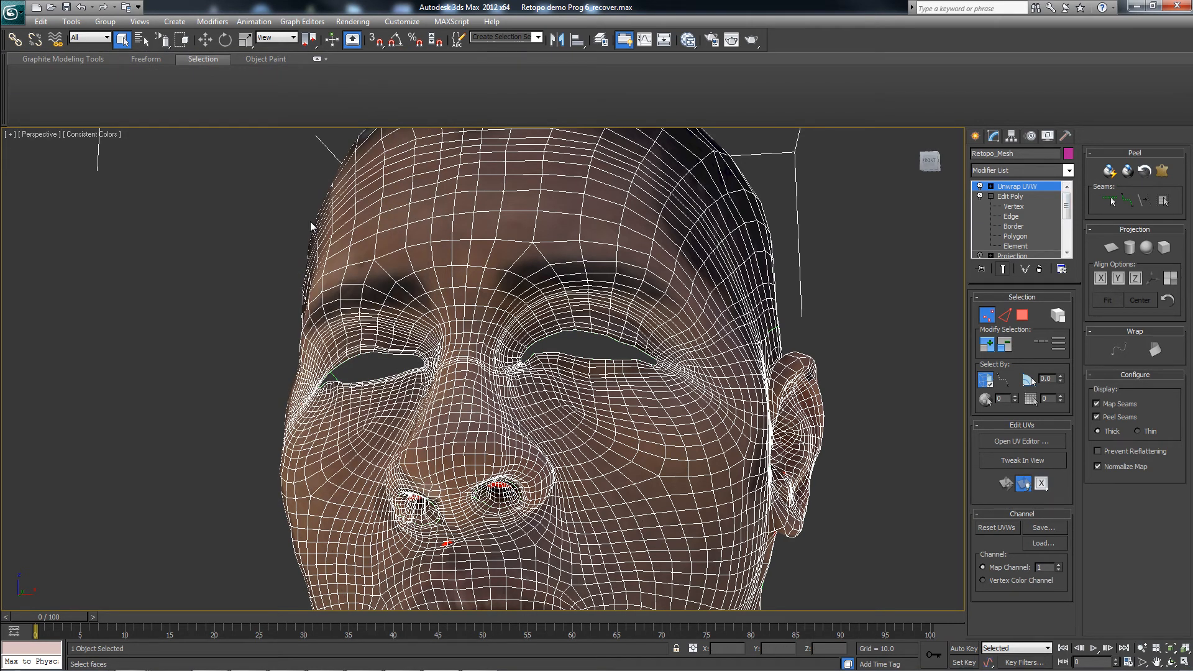
Leave UV editing and export the selected head mesh as 3ds2MB in FBX format, replacing the existing file.
{"action": "left_click", "coordinate": [975, 136]}
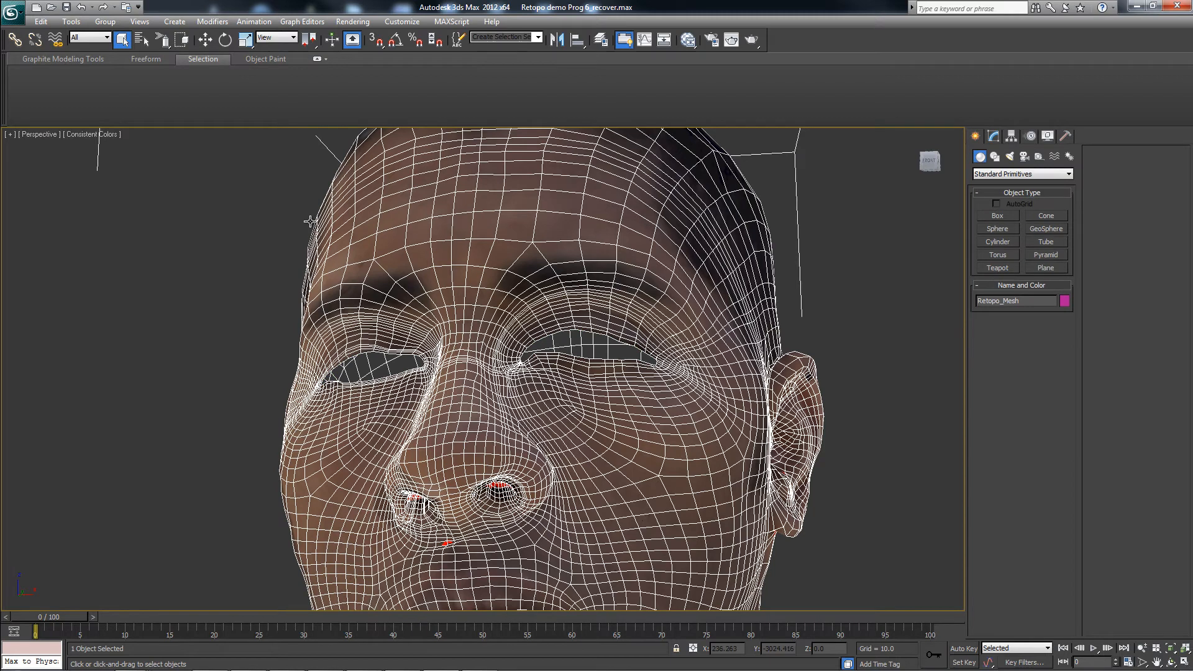
{"action": "left_click", "coordinate": [12, 13]}
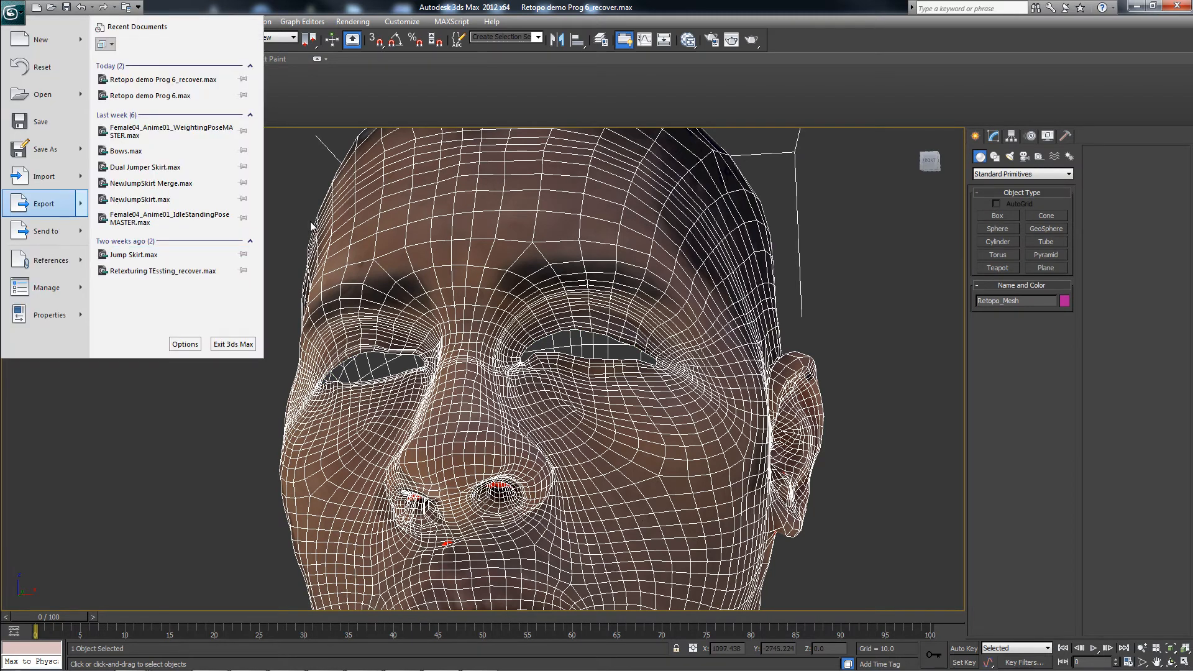
{"action": "mouse_move", "coordinate": [44, 203]}
{"action": "left_click", "coordinate": [172, 102]}
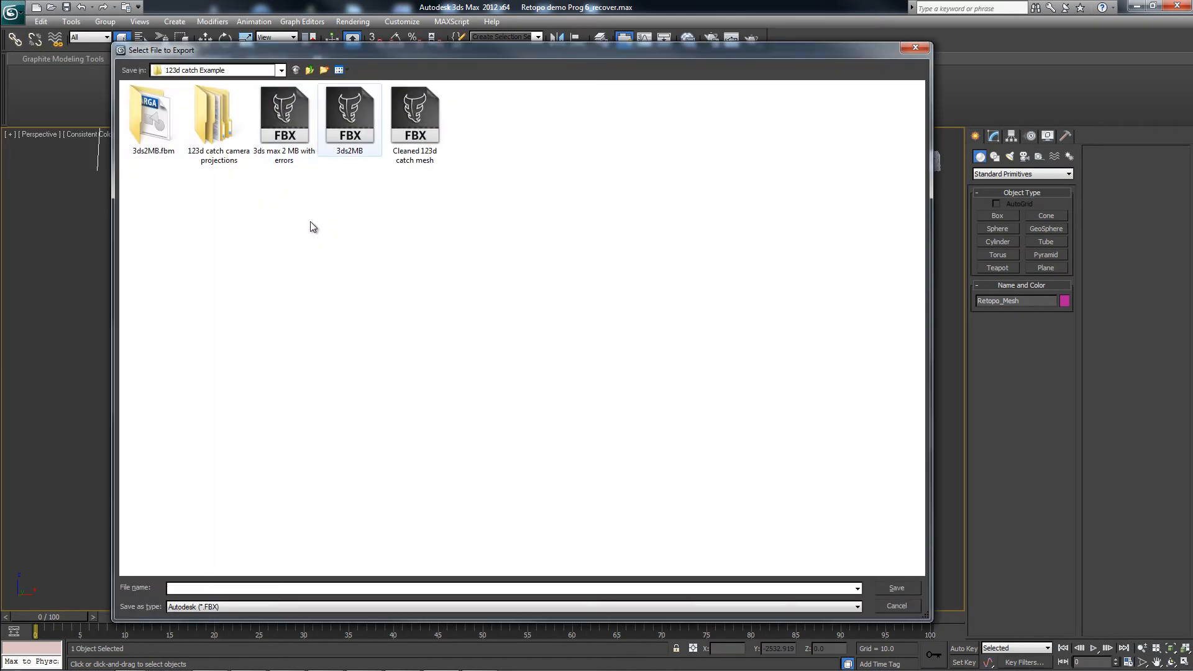
{"action": "left_click", "coordinate": [349, 118]}
{"action": "left_click", "coordinate": [897, 588]}
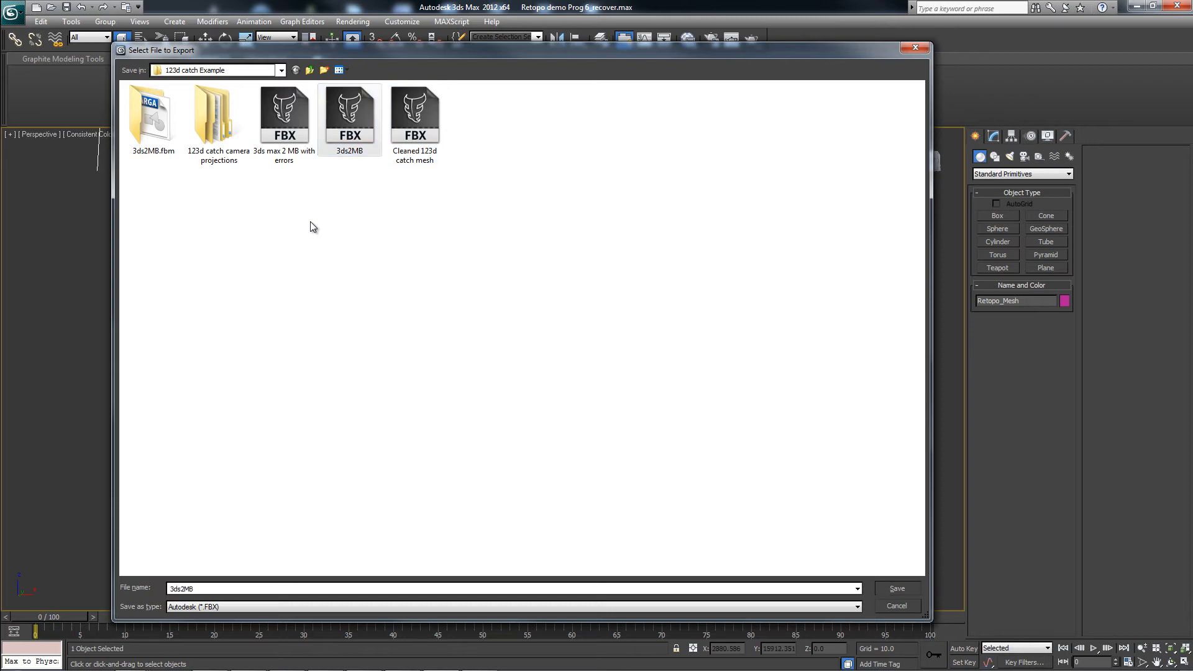
{"action": "left_click", "coordinate": [646, 383]}
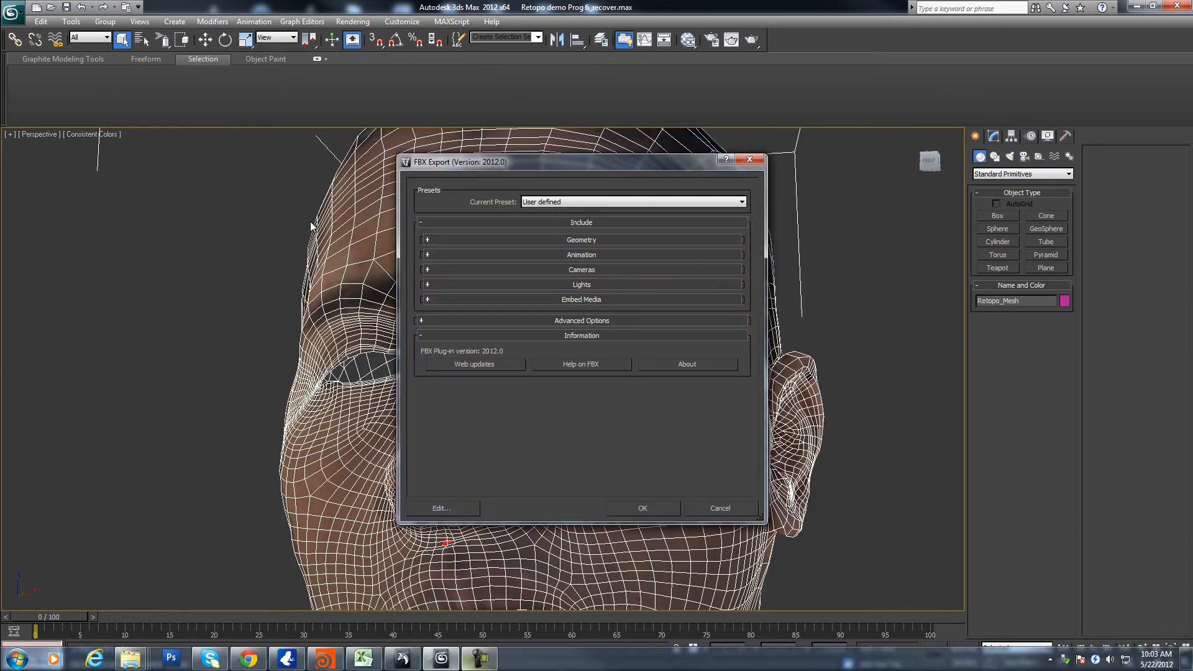
{"action": "key", "text": "Return"}
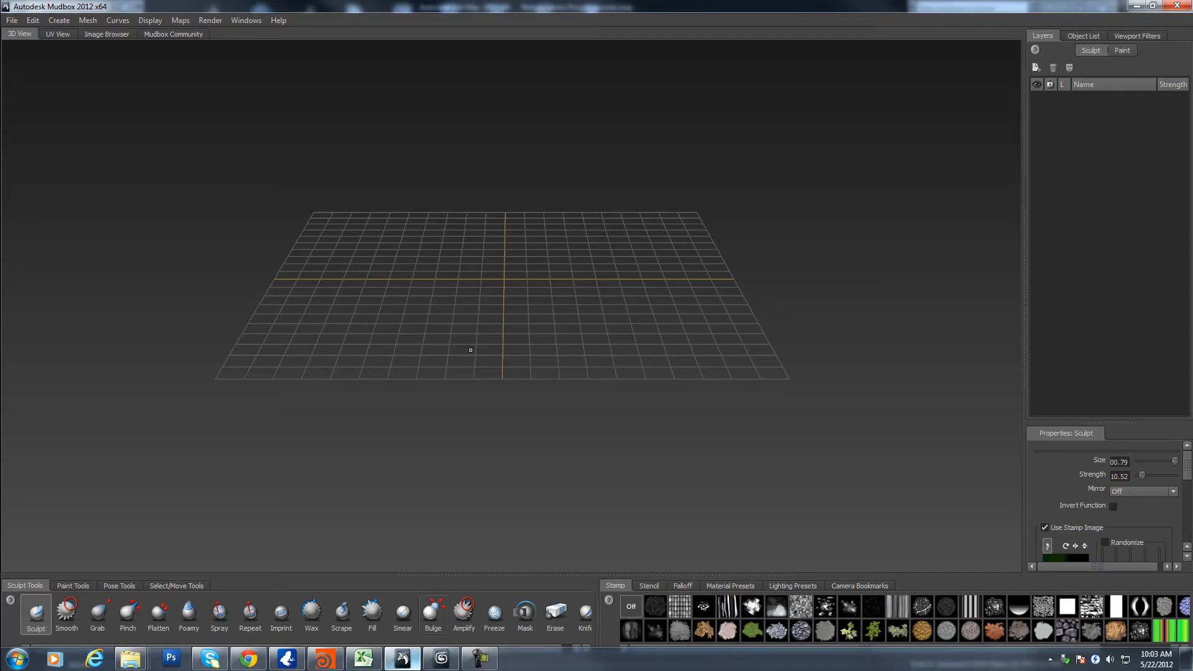
Switch to Mudbox and open the re-exported 3ds2MB file without saving the current scene.
{"action": "left_click", "coordinate": [12, 19]}
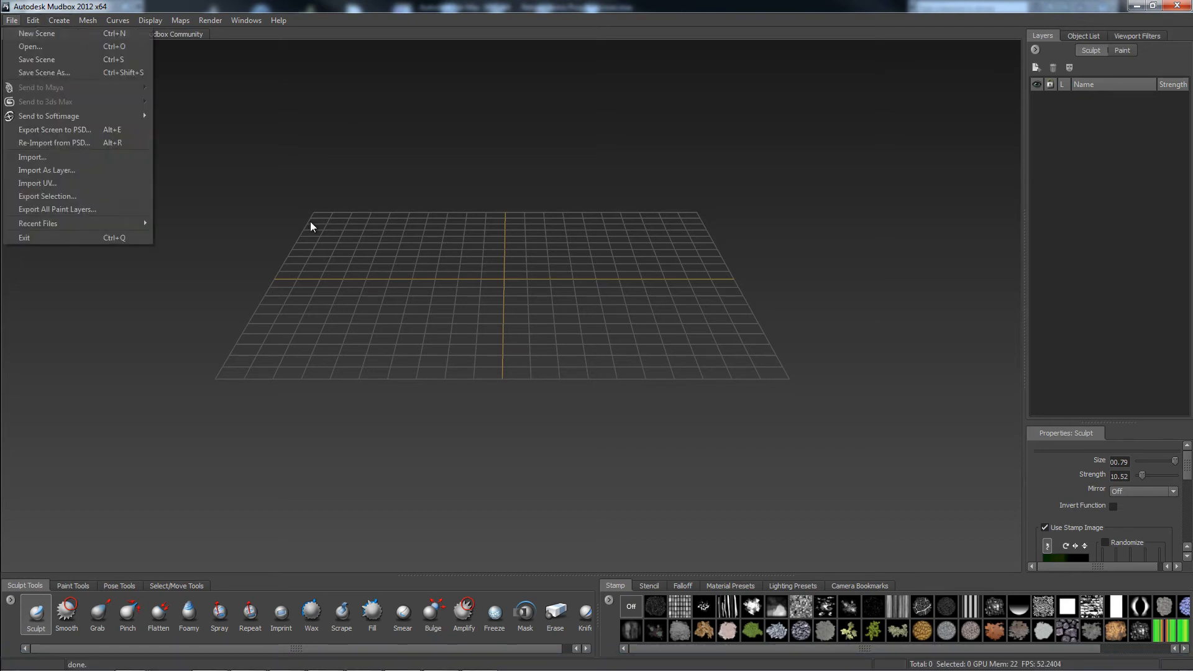
{"action": "left_click", "coordinate": [38, 47]}
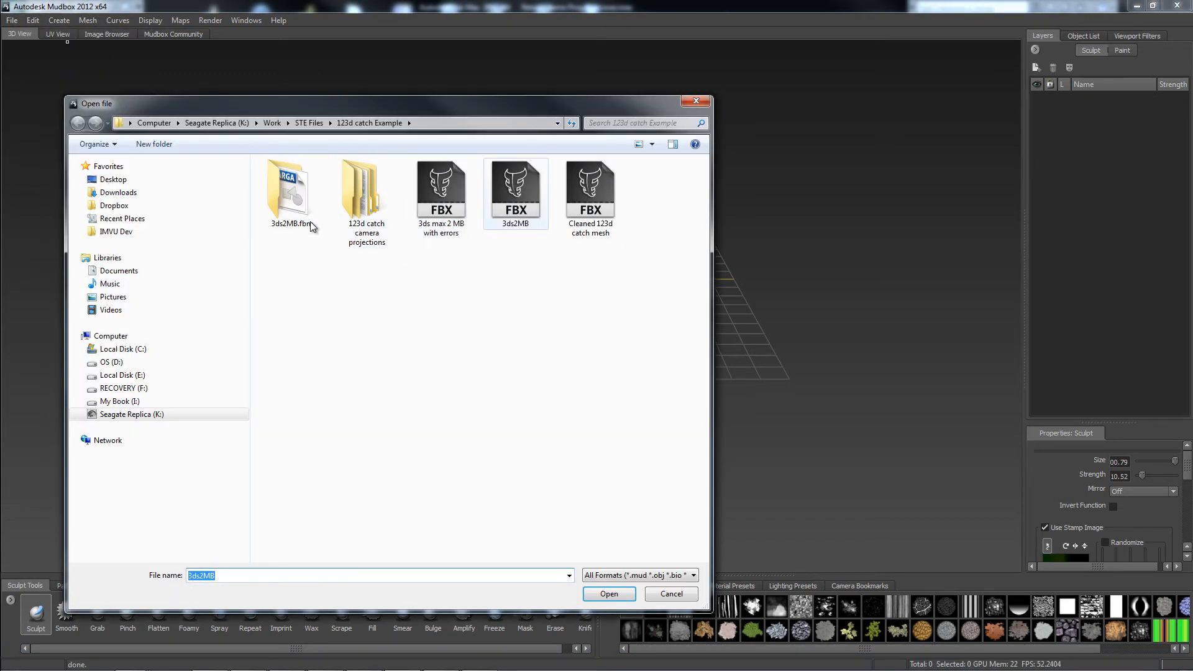
{"action": "left_click", "coordinate": [515, 196]}
{"action": "left_click", "coordinate": [608, 594]}
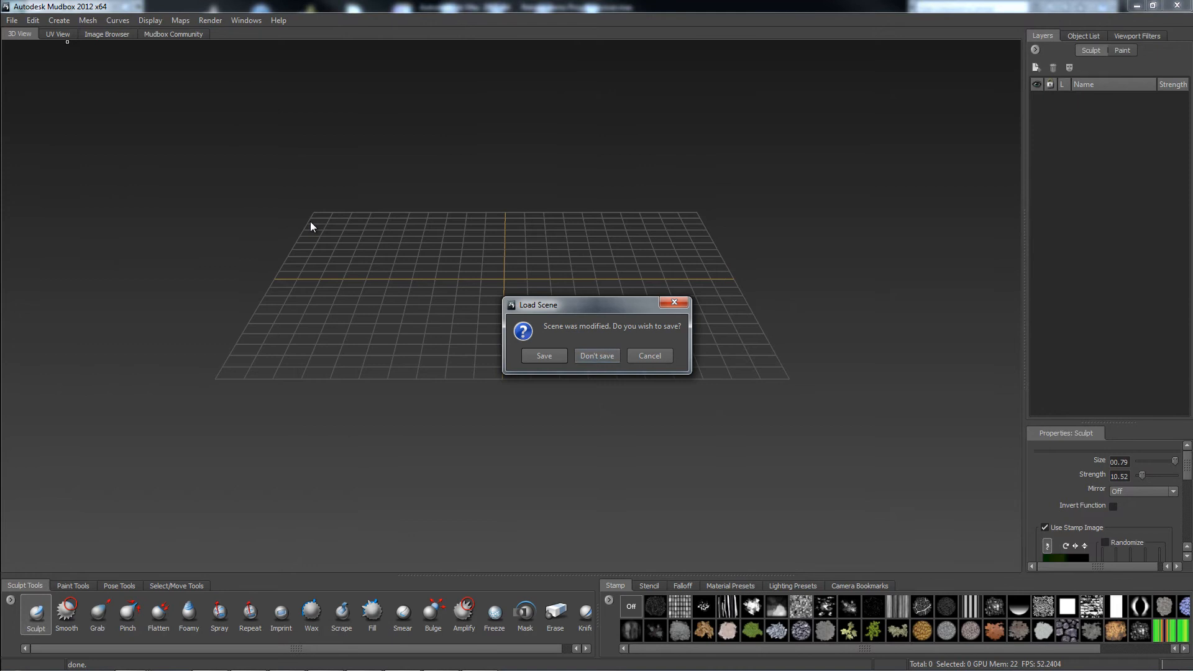
{"action": "left_click", "coordinate": [596, 355]}
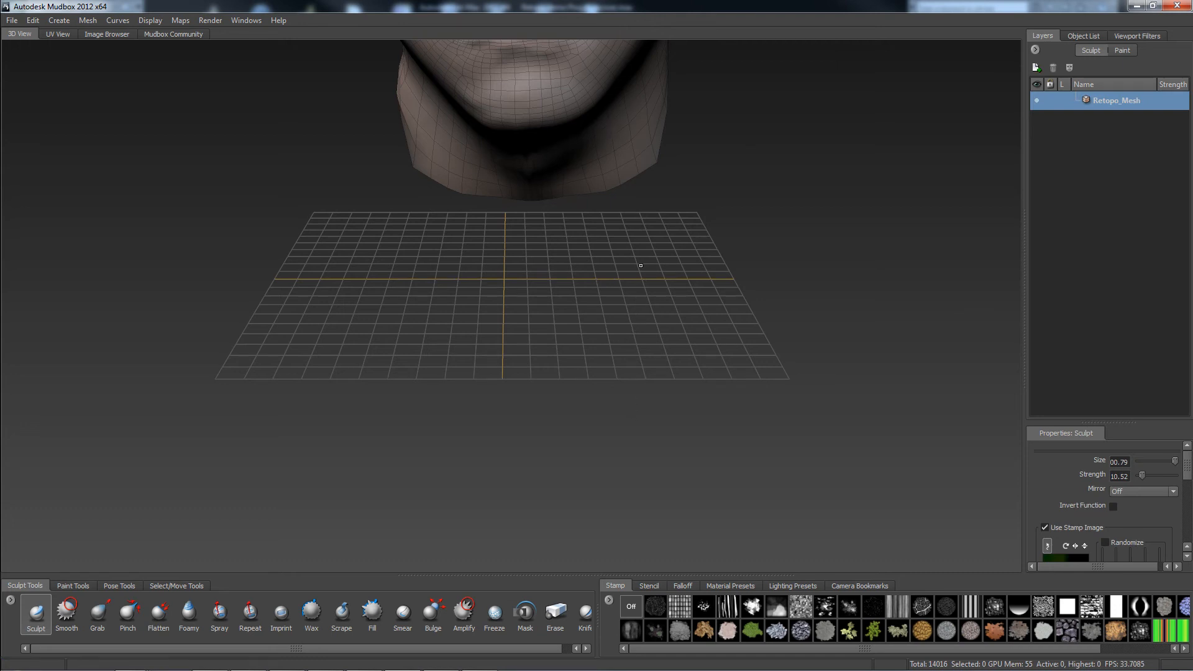
Hide the wireframe and examine the opened head's face, nostrils and ears from several angles for import problems.
{"action": "middle_click_drag", "start_coordinate": [641, 265], "coordinate": [679, 431], "text": "alt"}
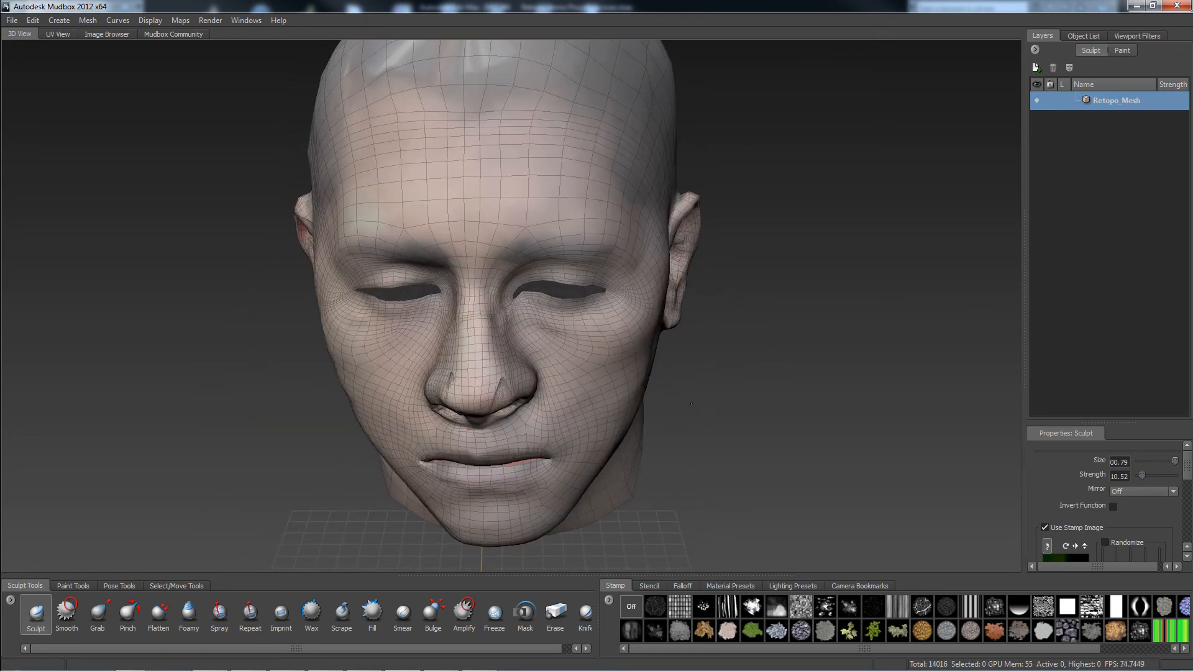
{"action": "mouse_move", "coordinate": [692, 404]}
{"action": "left_mouse_down", "text": "alt"}
{"action": "mouse_move", "coordinate": [673, 460]}
{"action": "mouse_move", "coordinate": [647, 411]}
{"action": "mouse_move", "coordinate": [572, 390]}
{"action": "left_mouse_up", "text": "alt"}
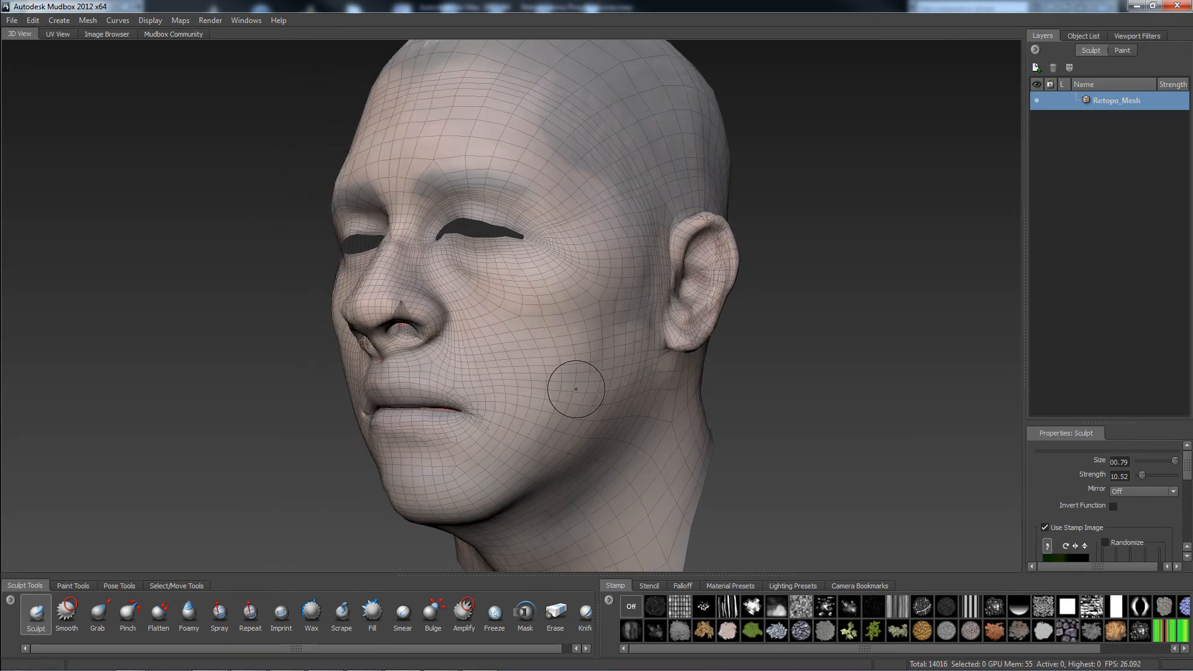
{"action": "key", "text": "w"}
{"action": "mouse_move", "coordinate": [714, 373]}
{"action": "left_mouse_down", "text": "alt"}
{"action": "mouse_move", "coordinate": [744, 373]}
{"action": "mouse_move", "coordinate": [708, 382]}
{"action": "mouse_move", "coordinate": [737, 384]}
{"action": "mouse_move", "coordinate": [753, 373]}
{"action": "mouse_move", "coordinate": [715, 363]}
{"action": "left_mouse_up", "text": "alt"}
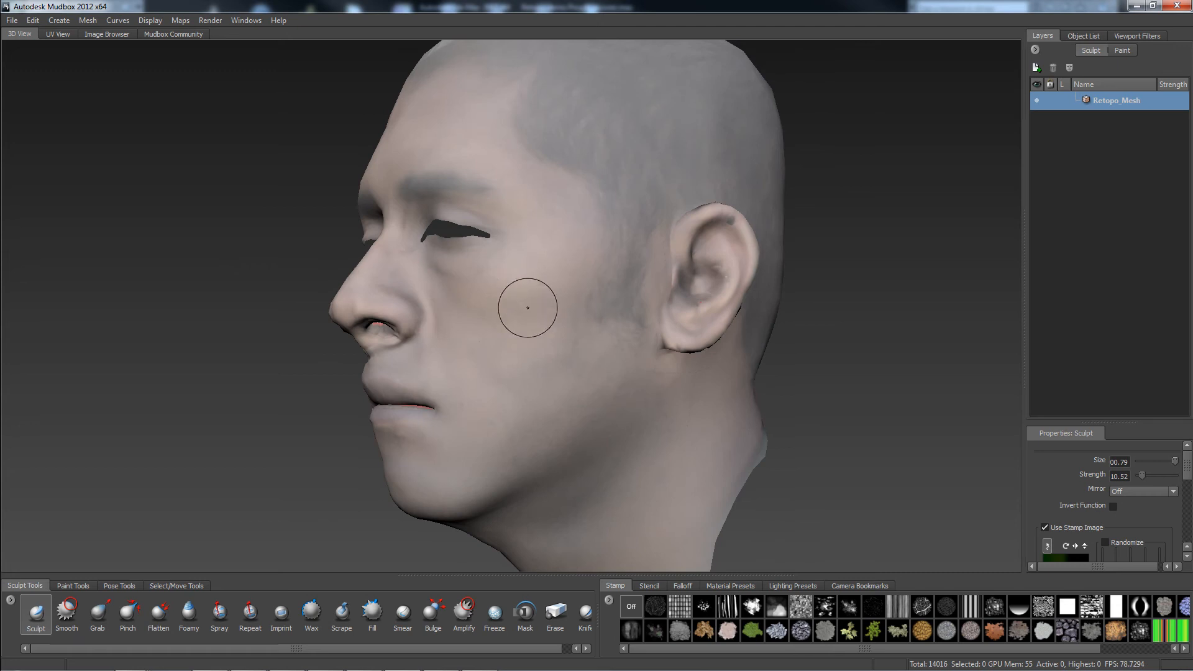
{"action": "left_click_drag", "start_coordinate": [500, 317], "coordinate": [553, 256], "text": "alt"}
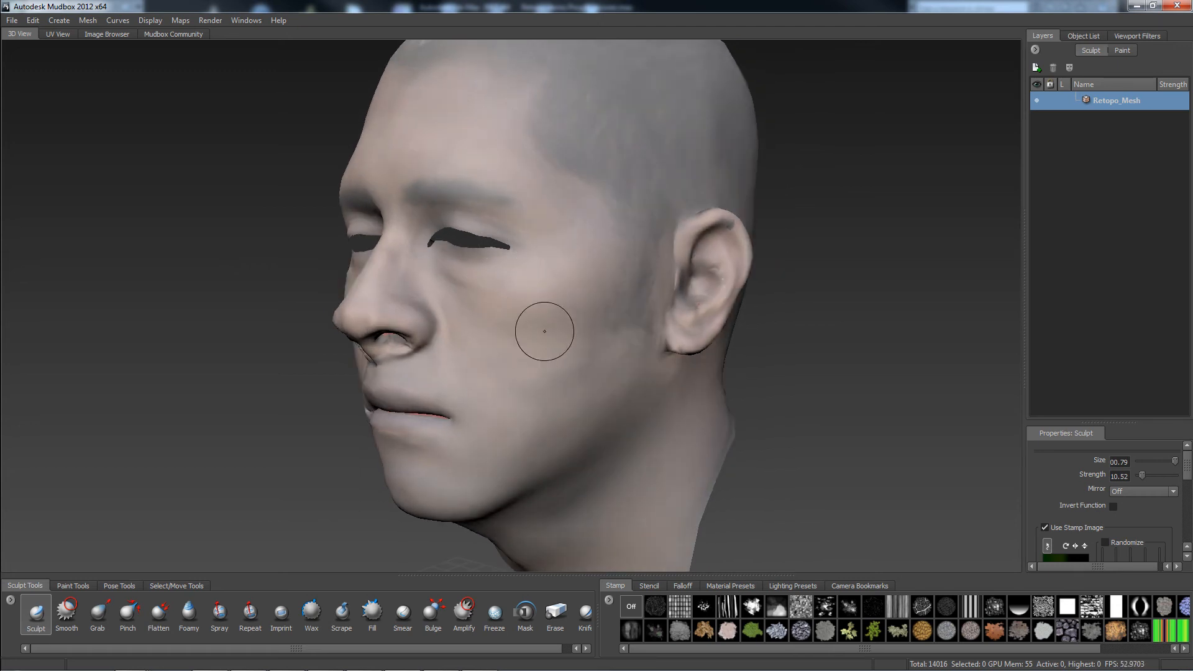
{"action": "mouse_move", "coordinate": [557, 394]}
{"action": "left_mouse_down", "text": "alt"}
{"action": "mouse_move", "coordinate": [547, 400]}
{"action": "mouse_move", "coordinate": [543, 341]}
{"action": "left_mouse_up", "text": "alt"}
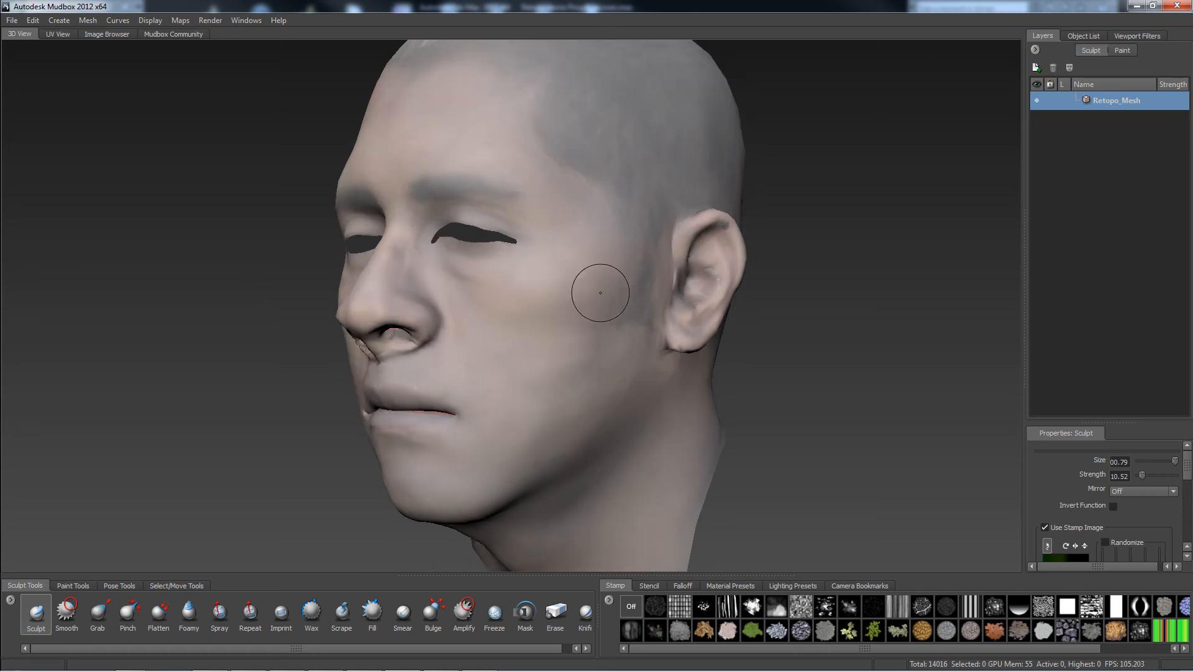
{"action": "mouse_move", "coordinate": [600, 292]}
{"action": "left_mouse_down", "text": "alt"}
{"action": "mouse_move", "coordinate": [651, 346]}
{"action": "mouse_move", "coordinate": [605, 330]}
{"action": "left_mouse_up", "text": "alt"}
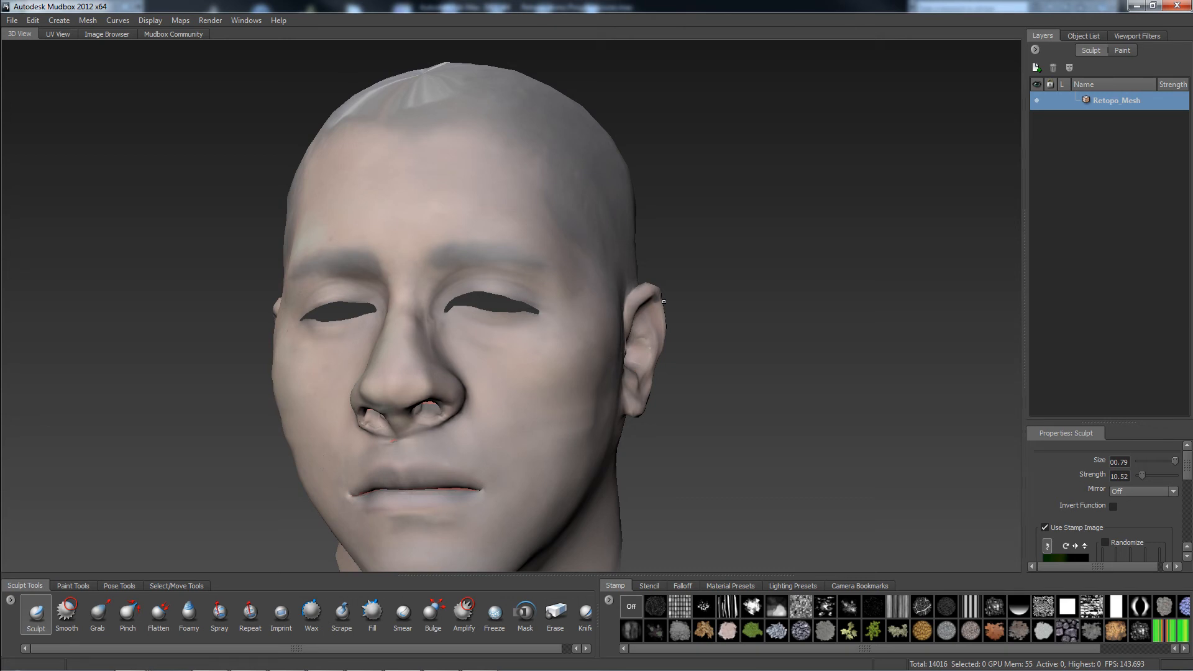
{"action": "left_click_drag", "start_coordinate": [540, 297], "coordinate": [581, 267], "text": "alt"}
{"action": "right_click_drag", "start_coordinate": [581, 267], "coordinate": [517, 315], "text": "alt"}
{"action": "left_click_drag", "start_coordinate": [516, 315], "coordinate": [531, 282], "text": "alt"}
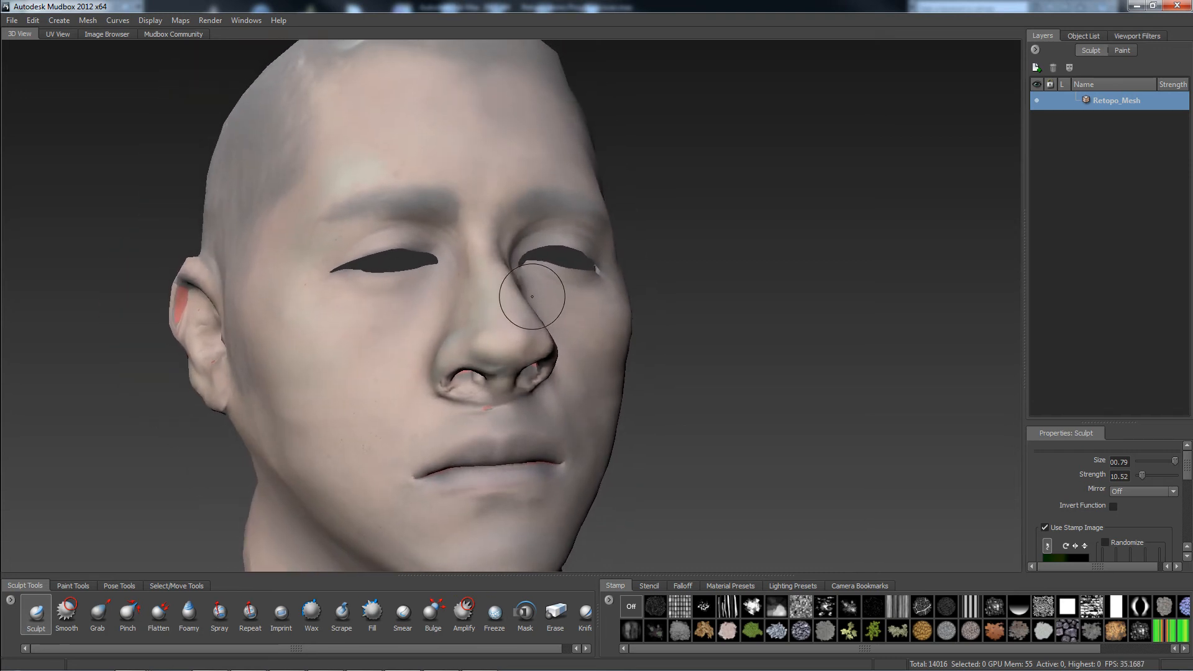
Show the wireframe again and subdivide the head mesh once, to level 1.
{"action": "key", "text": "shift+w"}
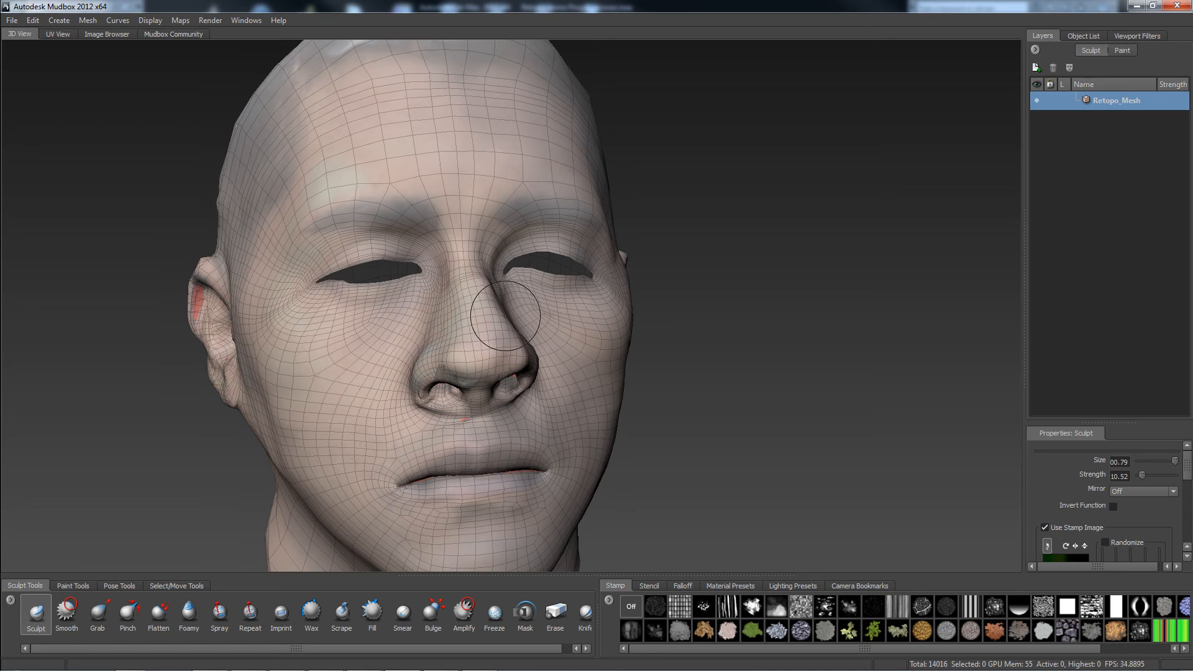
{"action": "key", "text": "shift+d"}
{"action": "left_click_drag", "start_coordinate": [566, 323], "coordinate": [540, 309], "text": "alt"}
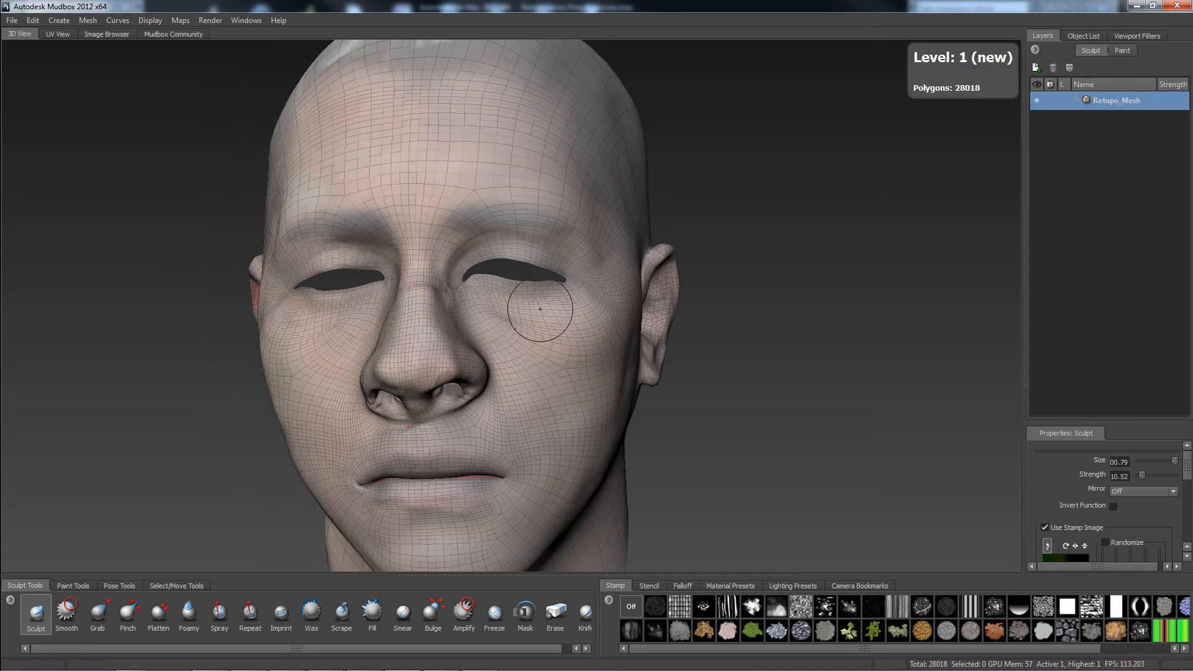
Reduce the Sculpt brush size to 22.29 over the cheek of the subdivided head.
{"action": "mouse_move", "coordinate": [634, 218]}
{"action": "left_mouse_down", "text": "alt"}
{"action": "mouse_move", "coordinate": [503, 358]}
{"action": "mouse_move", "coordinate": [531, 396]}
{"action": "left_mouse_up", "text": "alt"}
{"action": "key", "text": "b"}
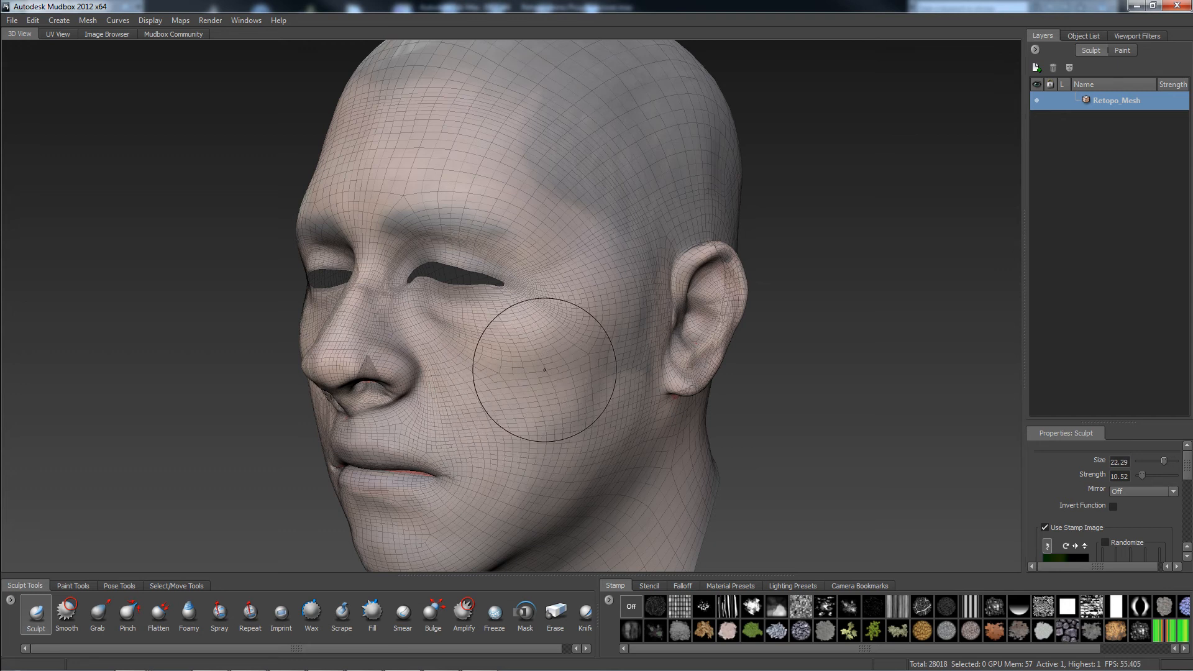
{"action": "key", "text": "shift"}
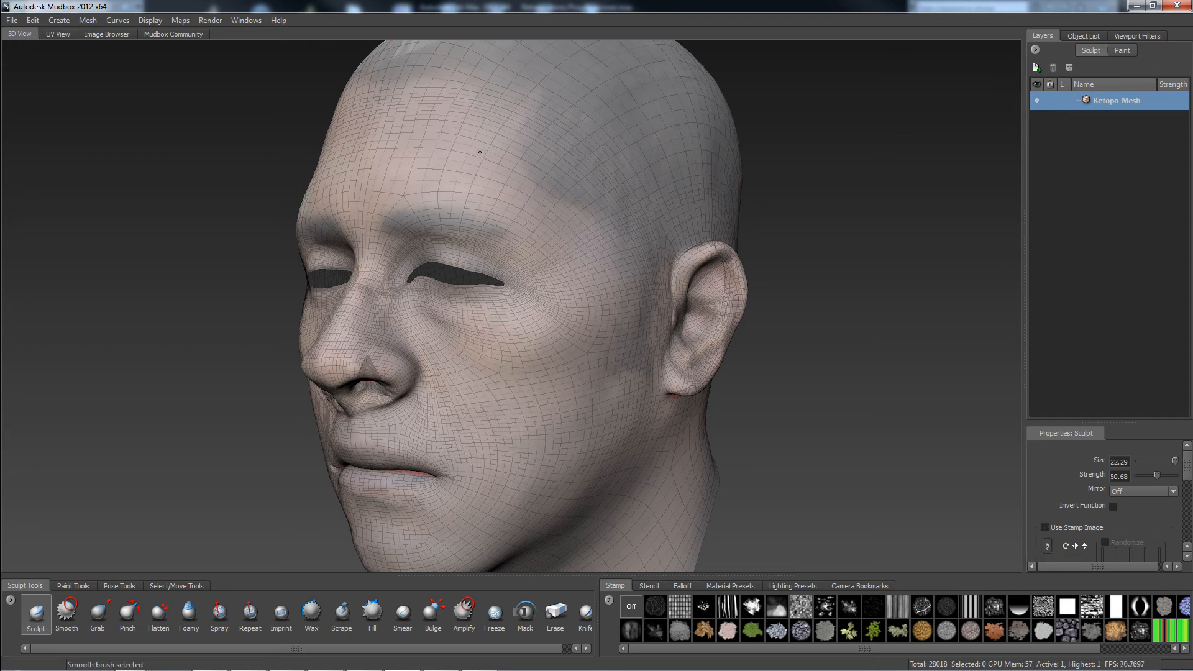
Examine the subdivided head's wireframe around the nostrils, mouth, chin, neck and ears from the front, below and side.
{"action": "left_click_drag", "start_coordinate": [404, 146], "coordinate": [374, 195], "text": "alt"}
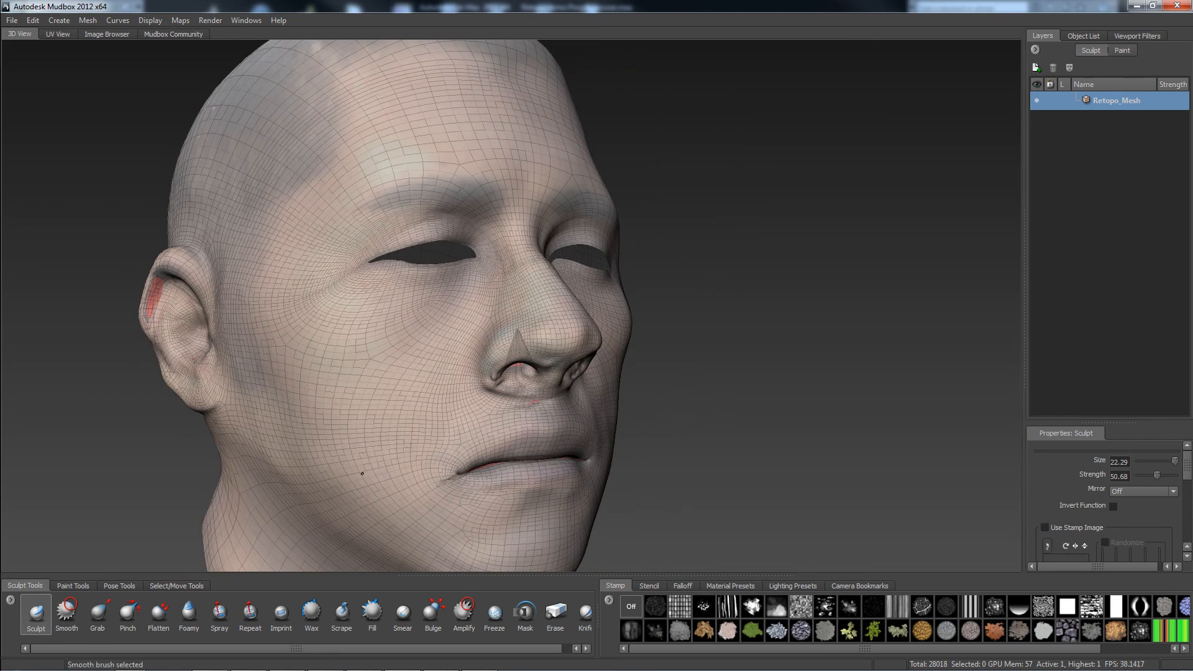
{"action": "left_click_drag", "start_coordinate": [362, 473], "coordinate": [392, 354], "text": "alt"}
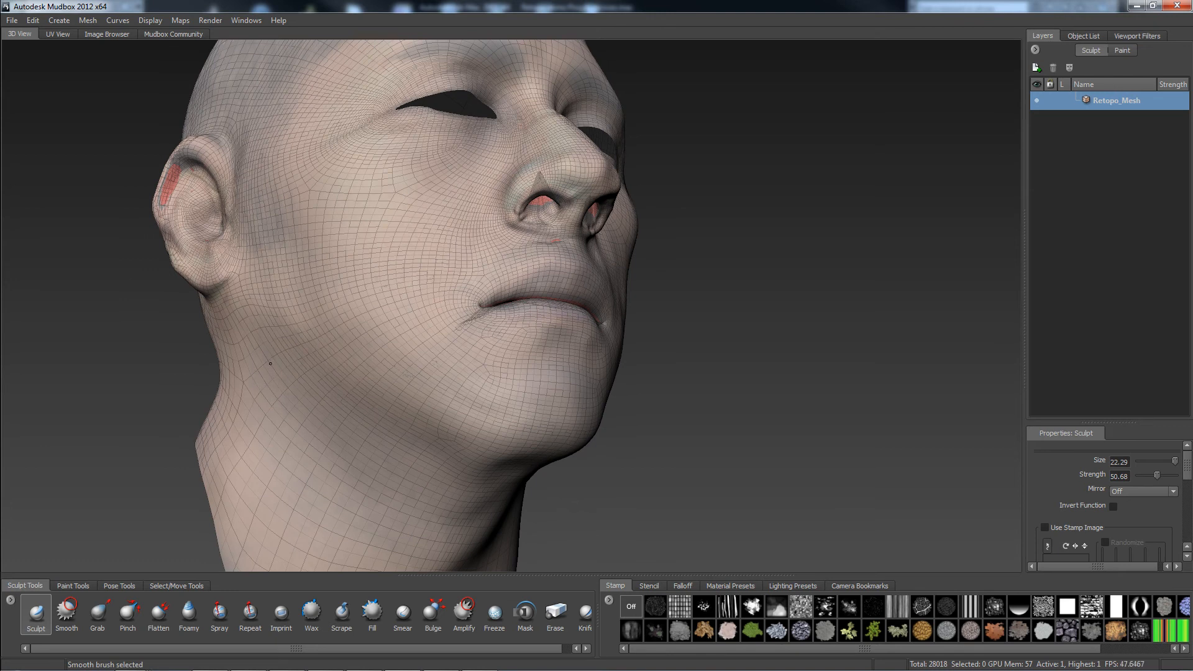
{"action": "left_click_drag", "start_coordinate": [271, 364], "coordinate": [434, 438], "text": "alt"}
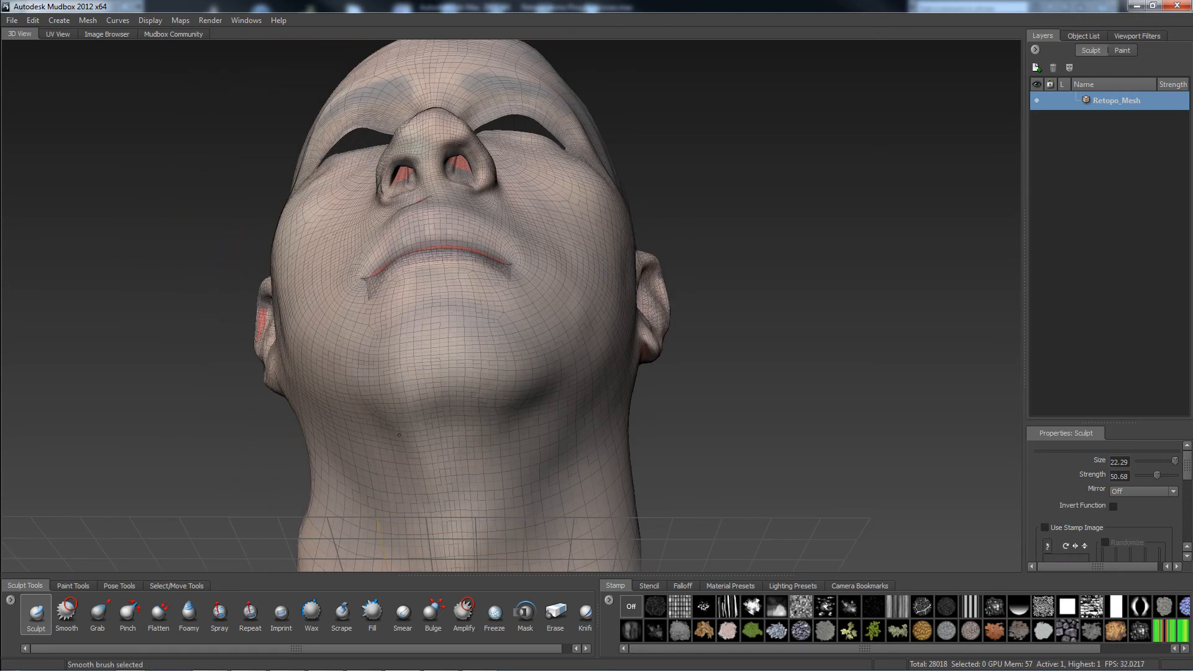
{"action": "left_click_drag", "start_coordinate": [569, 387], "coordinate": [524, 399], "text": "alt"}
{"action": "mouse_move", "coordinate": [602, 341]}
{"action": "left_mouse_down", "text": "alt"}
{"action": "mouse_move", "coordinate": [575, 425]}
{"action": "mouse_move", "coordinate": [546, 293]}
{"action": "left_mouse_up", "text": "alt"}
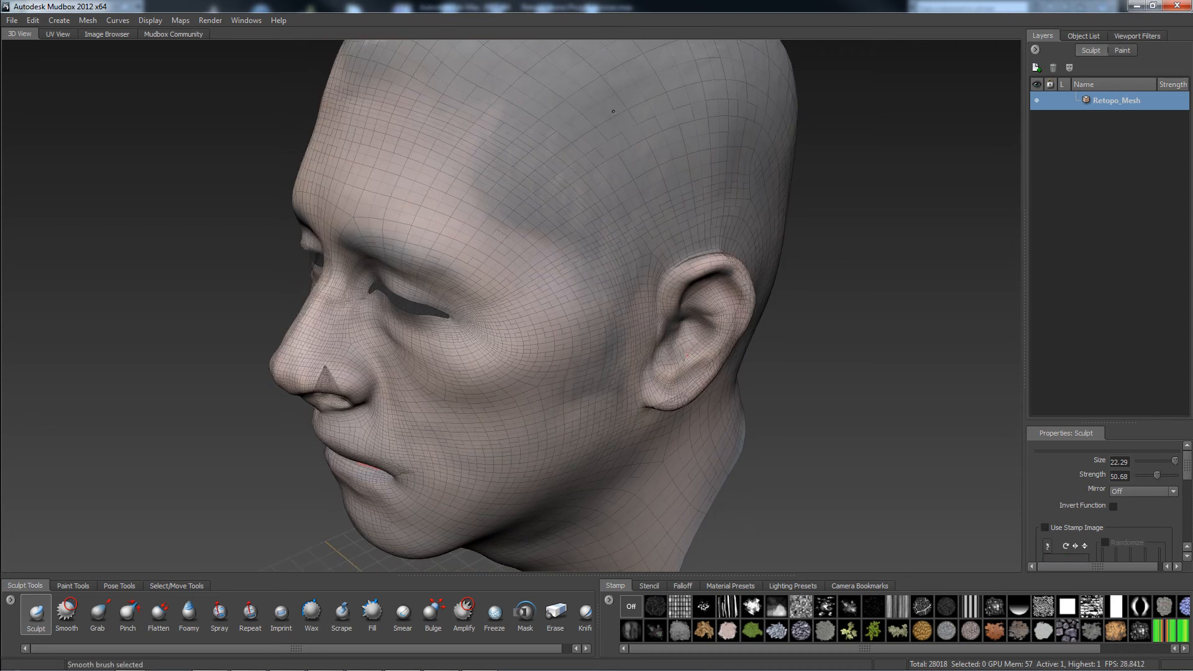
{"action": "mouse_move", "coordinate": [588, 140]}
{"action": "left_mouse_down", "text": "alt"}
{"action": "mouse_move", "coordinate": [591, 219]}
{"action": "mouse_move", "coordinate": [546, 266]}
{"action": "left_mouse_up", "text": "alt"}
{"action": "key", "text": "shift"}
{"action": "mouse_move", "coordinate": [696, 265]}
{"action": "left_mouse_down", "text": "alt"}
{"action": "mouse_move", "coordinate": [668, 295]}
{"action": "mouse_move", "coordinate": [737, 215]}
{"action": "left_mouse_up", "text": "alt"}
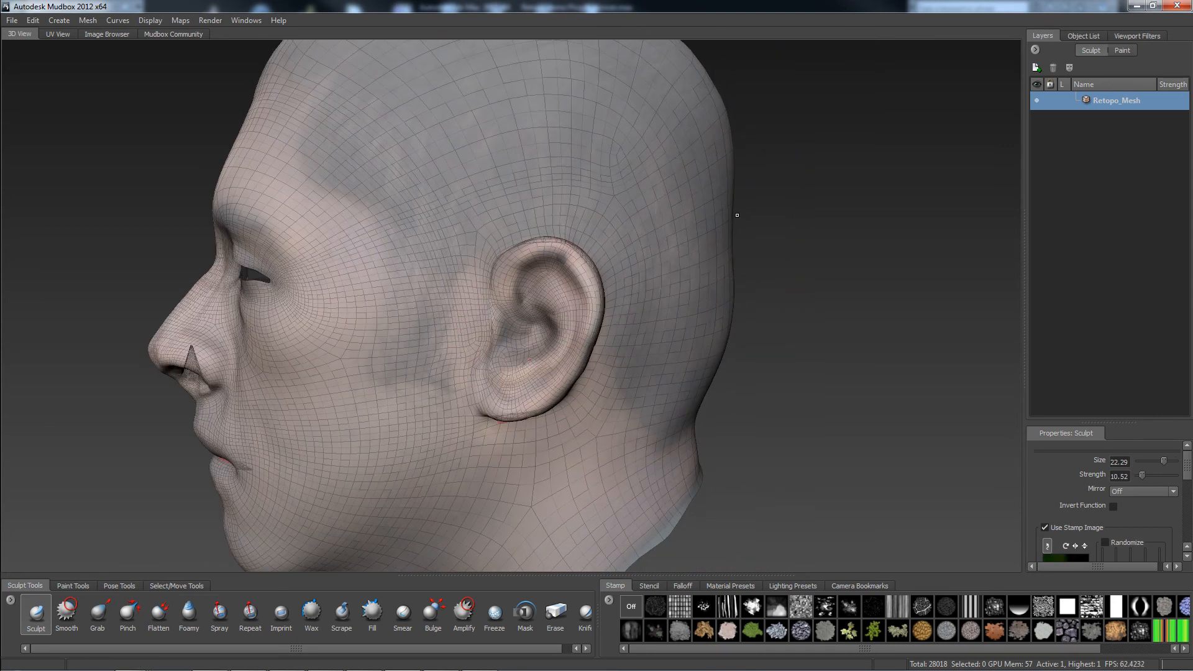